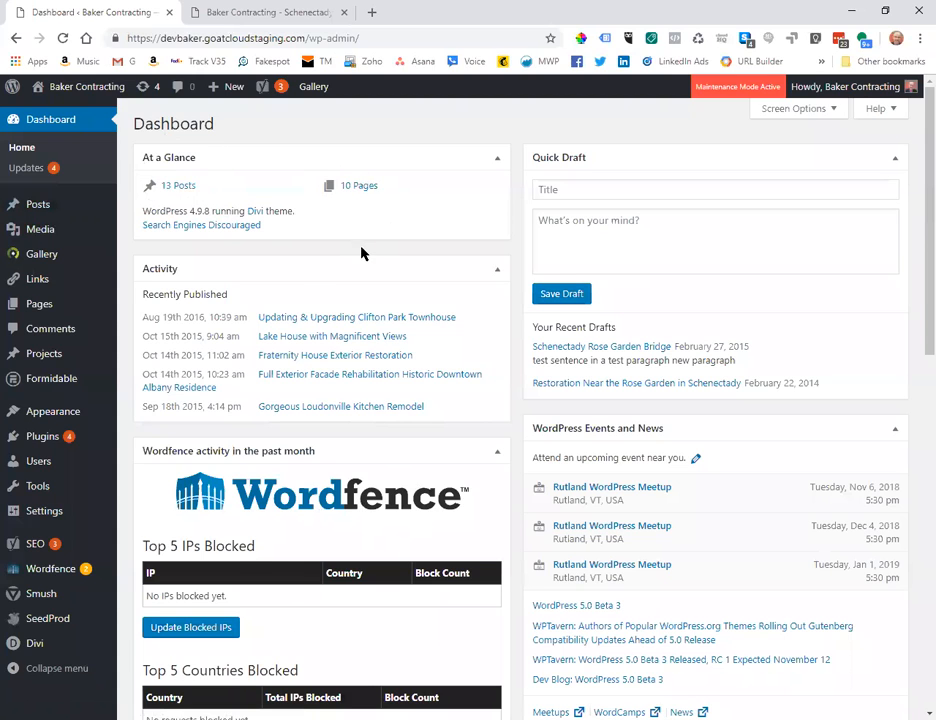
# Switch from the Dashboard to the browser tab showing the Baker Contracting homepage.
pyautogui.moveTo(35, 492)
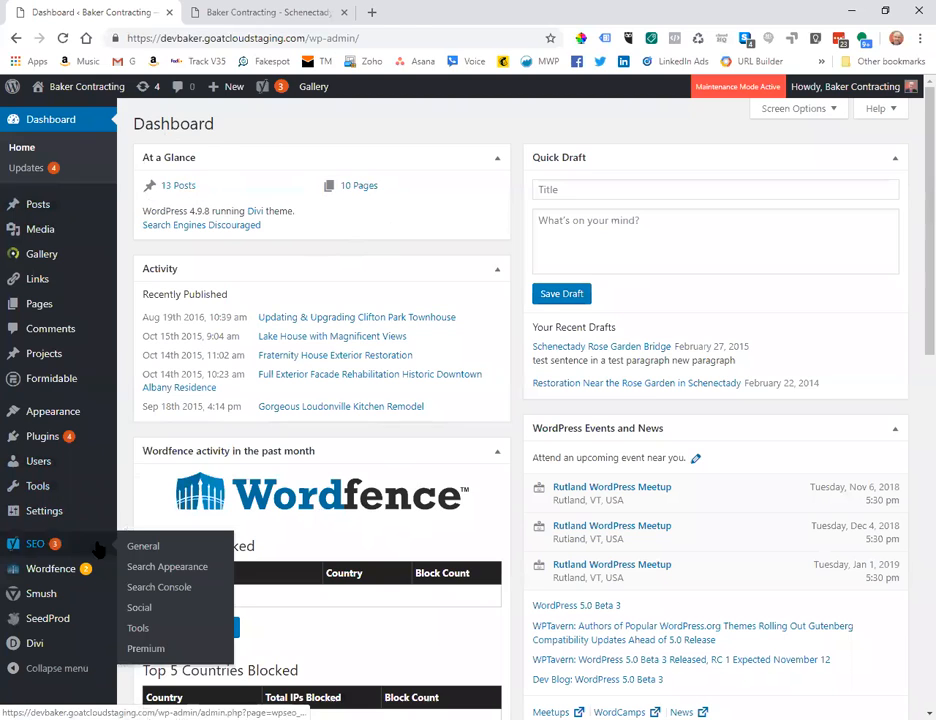
pyautogui.moveTo(67, 513)
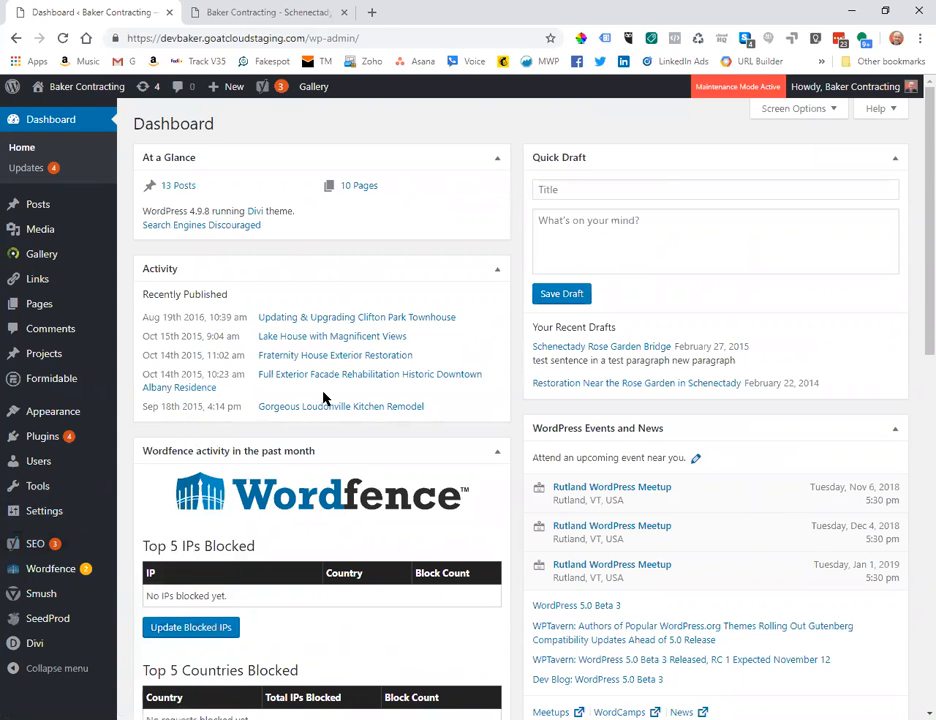
pyautogui.click(200, 14)
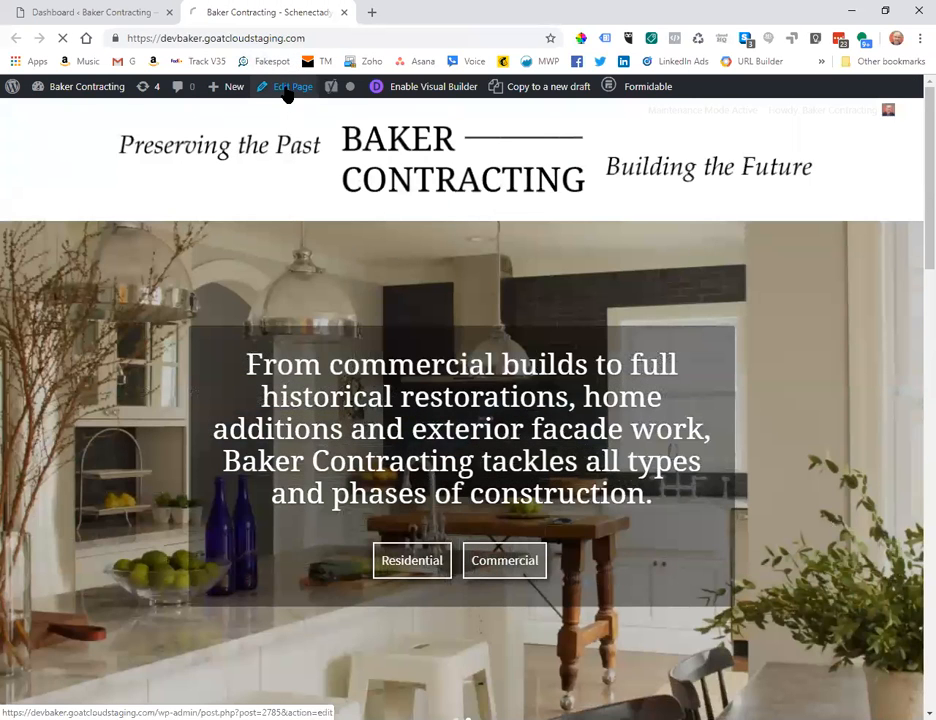
# Edit the 'Baker Contracting - Schenectady NY' page and scroll past the Divi Builder layout.
pyautogui.click(287, 90)
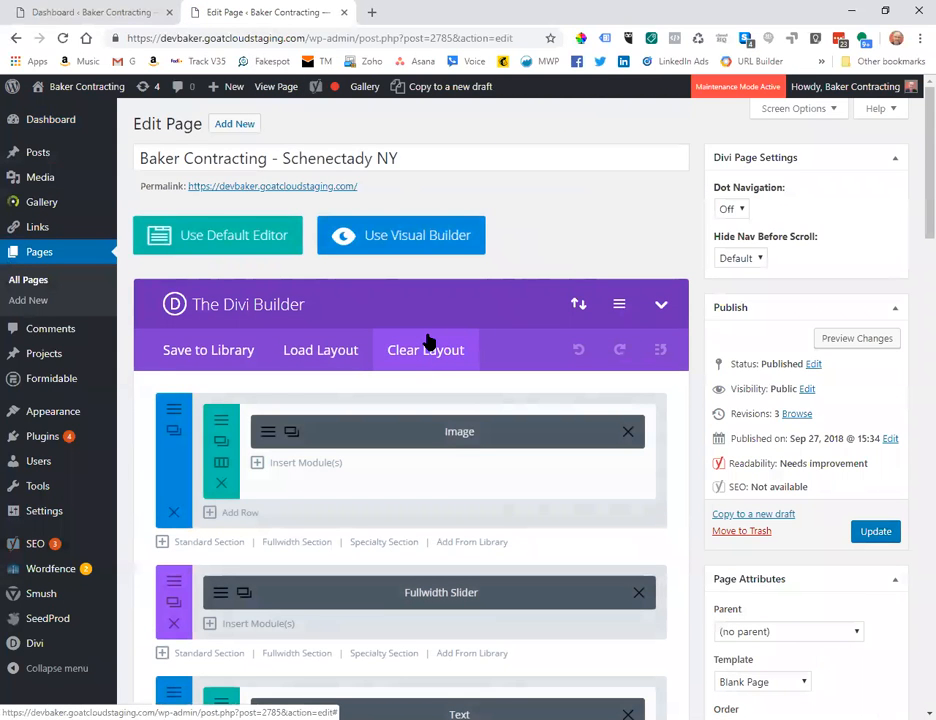
pyautogui.scroll(-6, 675, 367)
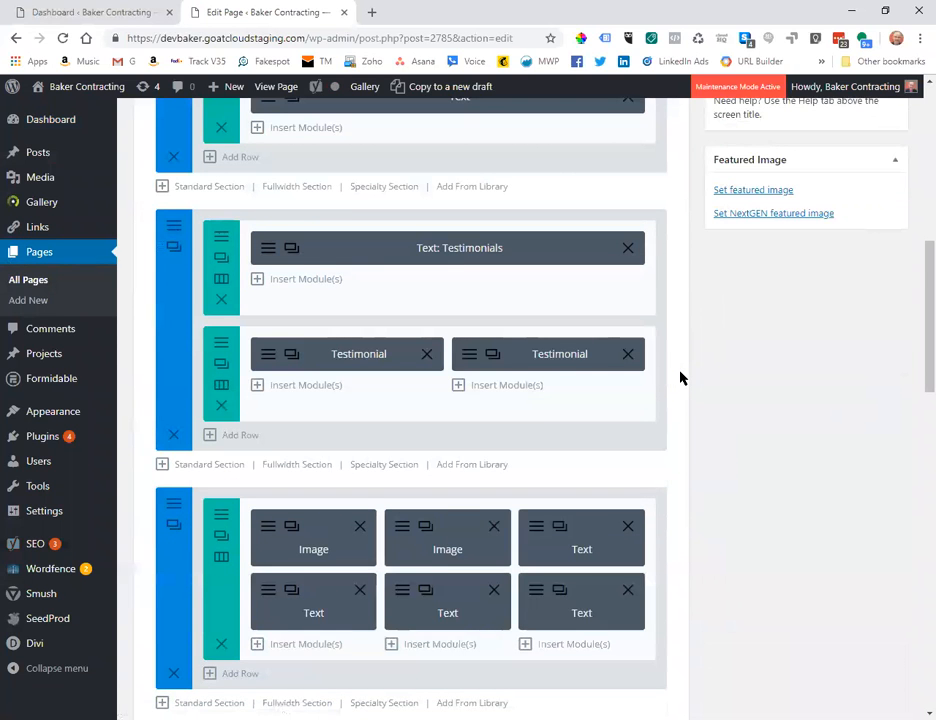
pyautogui.scroll(-6, 680, 377)
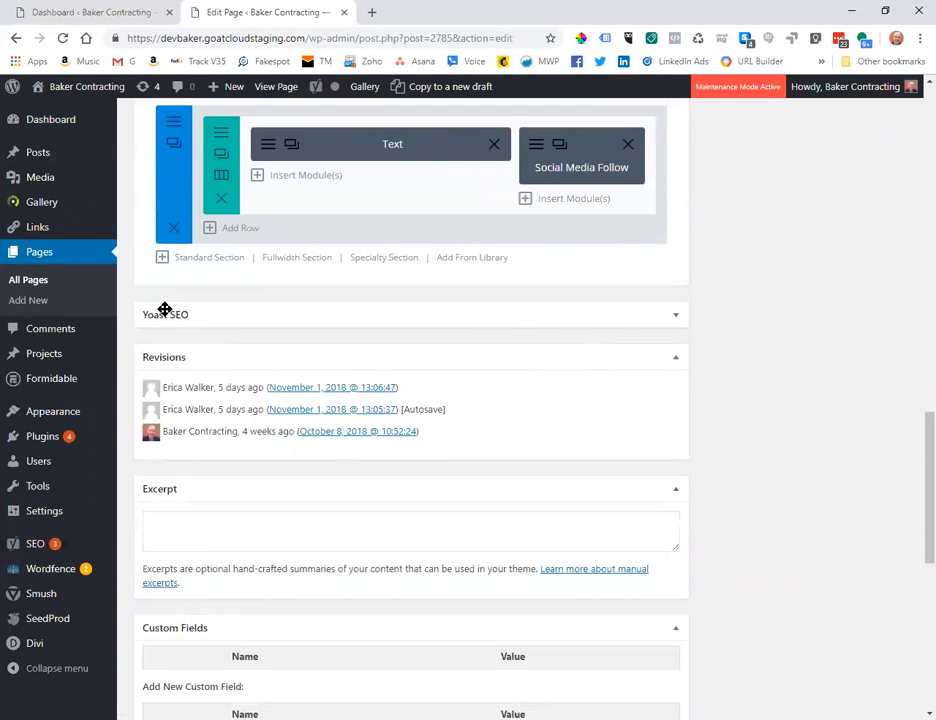
# Expand the page's Yoast SEO box to show its Snippet Preview.
pyautogui.click(676, 316)
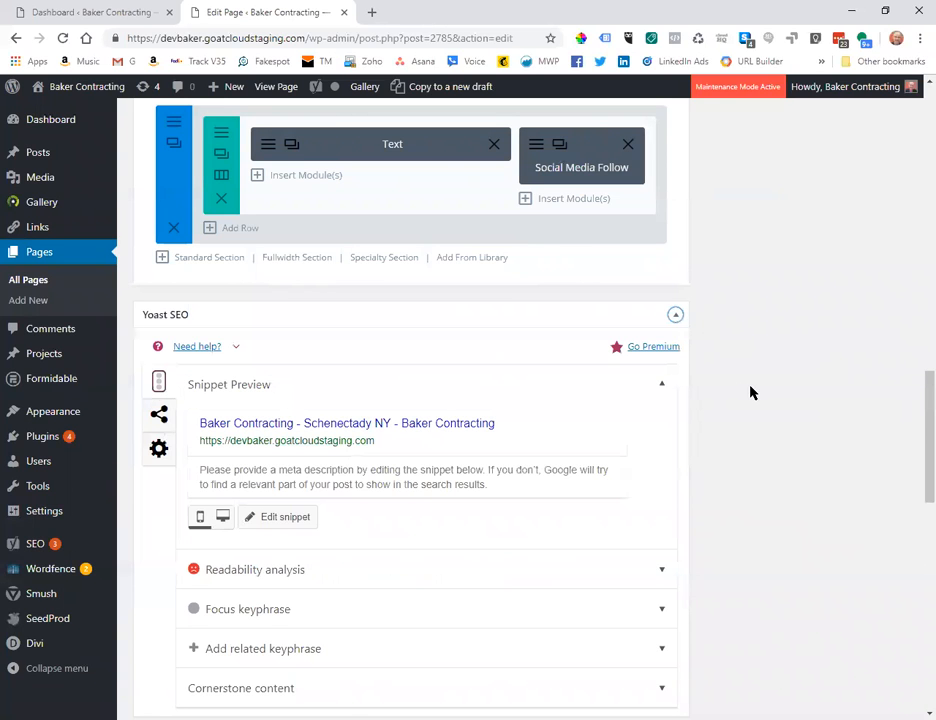
pyautogui.scroll(-1, 724, 406)
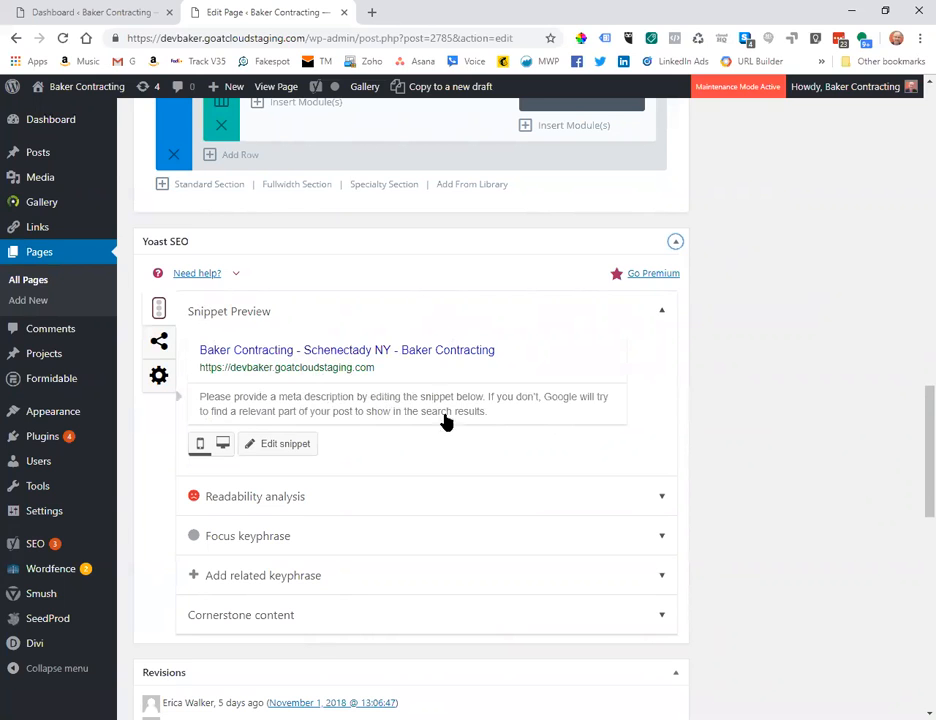
# Open the Yoast snippet editor and switch the preview to desktop, then back to mobile.
pyautogui.click(280, 453)
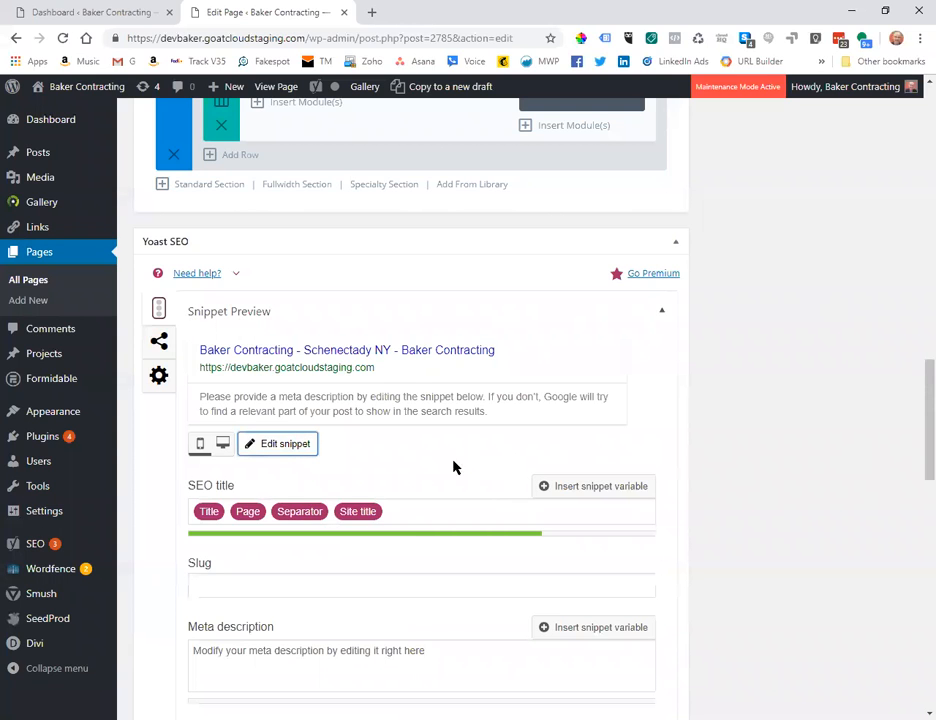
pyautogui.click(221, 444)
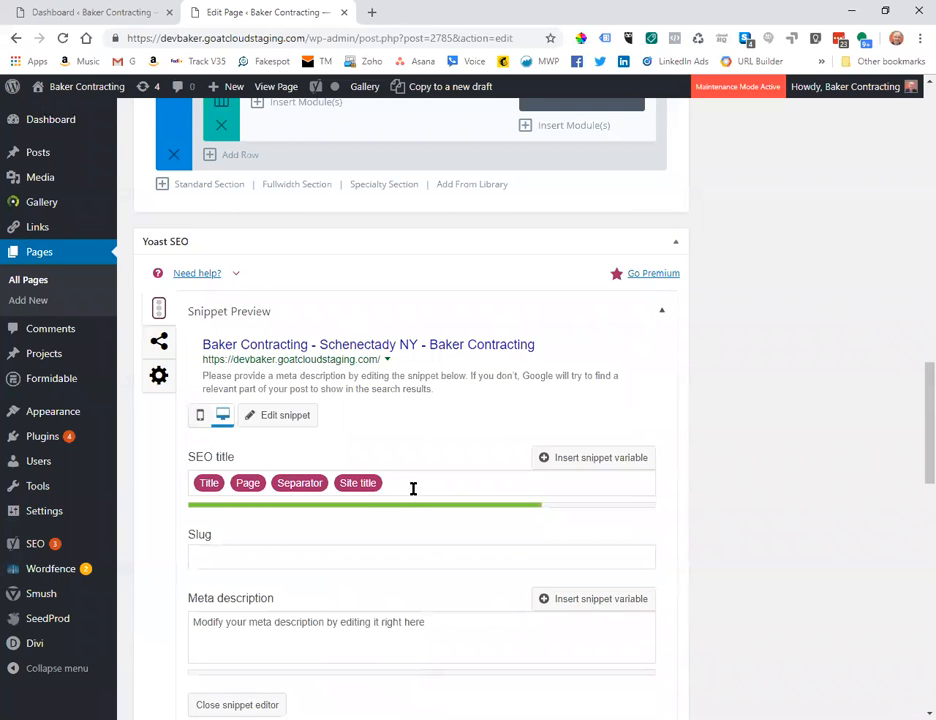
pyautogui.click(200, 415)
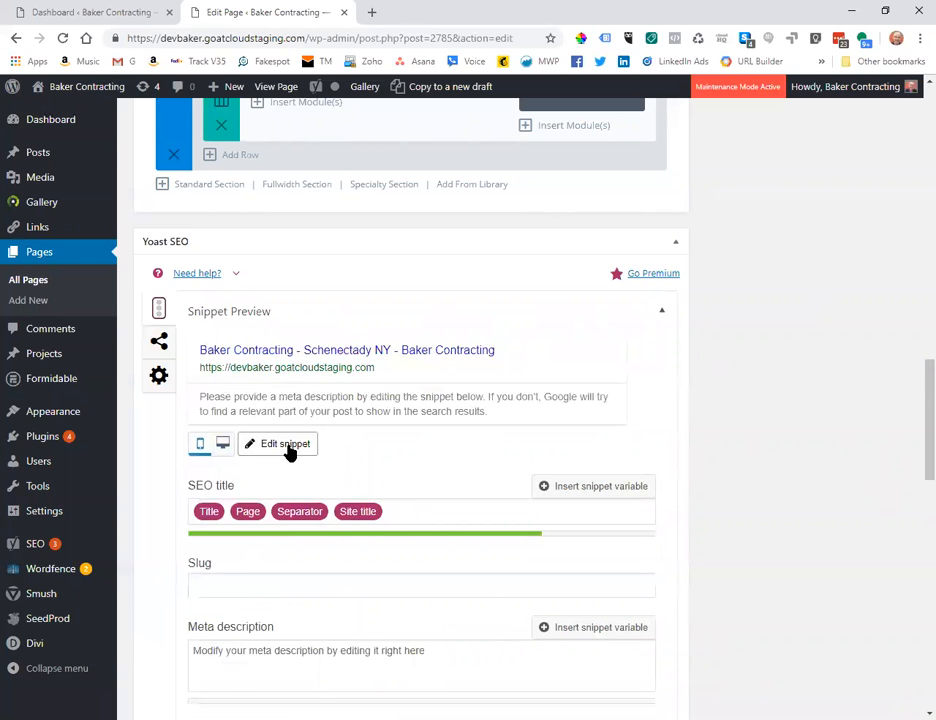
pyautogui.scroll(-1, 393, 477)
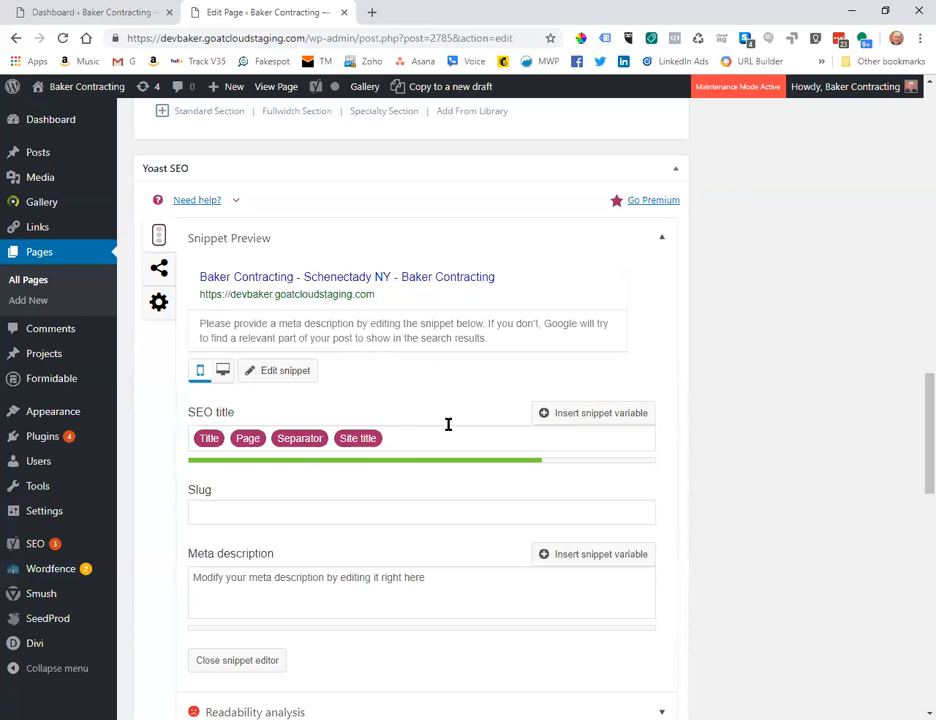
pyautogui.scroll(2, 376, 400)
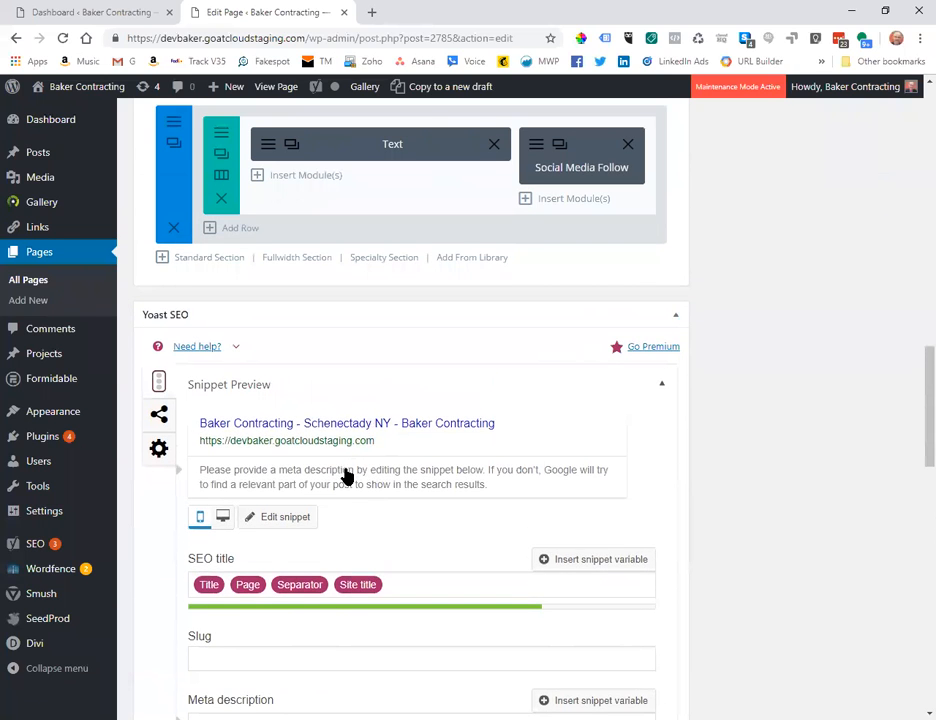
pyautogui.scroll(-2, 349, 468)
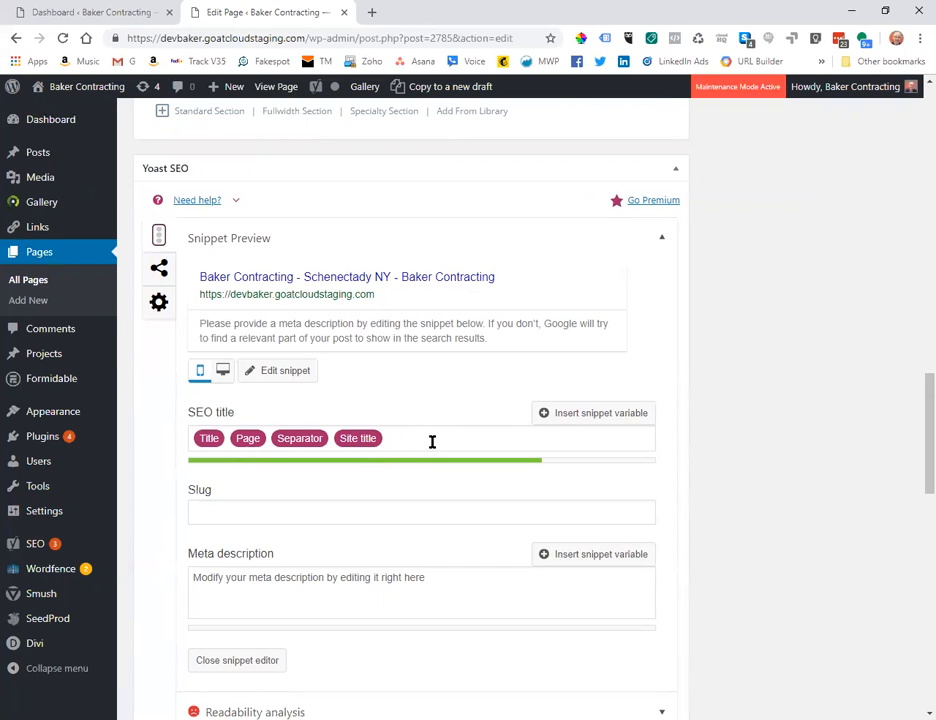
pyautogui.scroll(10, 432, 441)
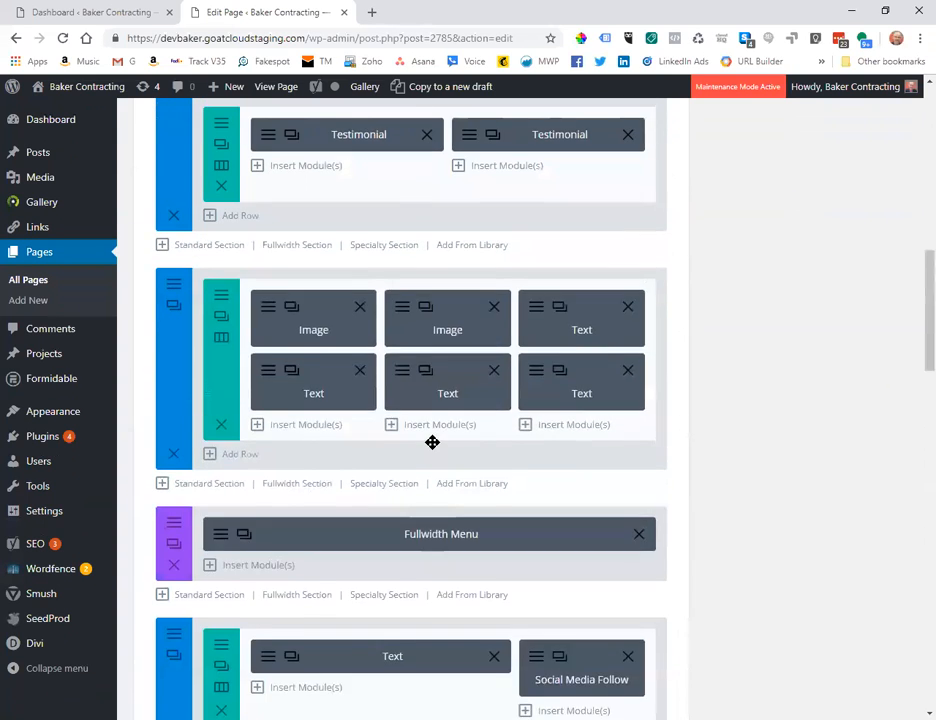
pyautogui.scroll(5, 432, 443)
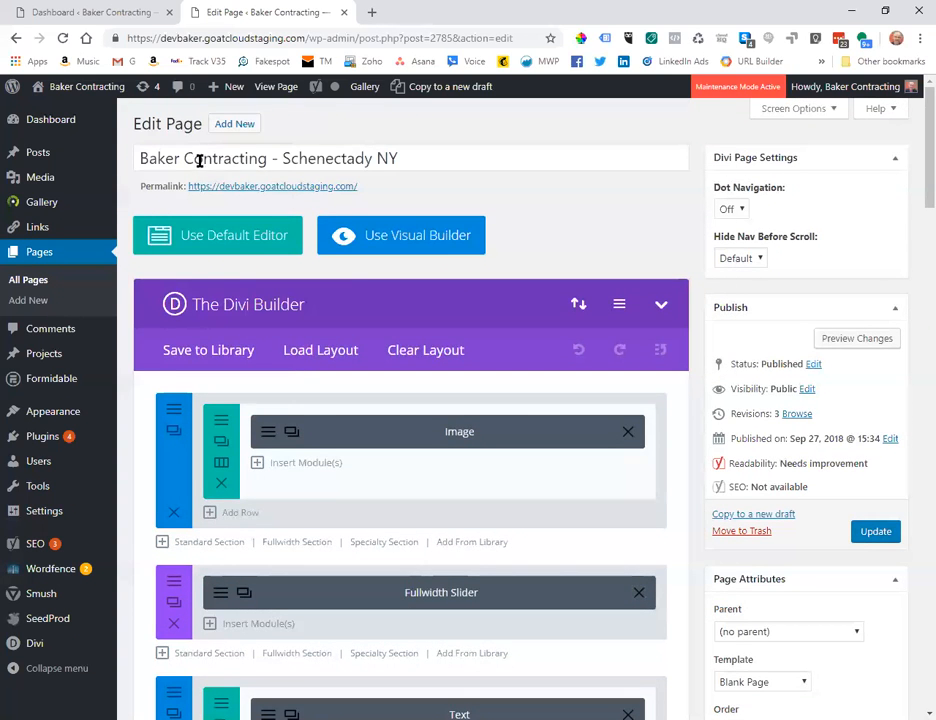
# Clear the Title, Page, Separator and Site title tags from the Yoast SEO title.
pyautogui.moveTo(424, 151); pyautogui.dragTo(131, 168)
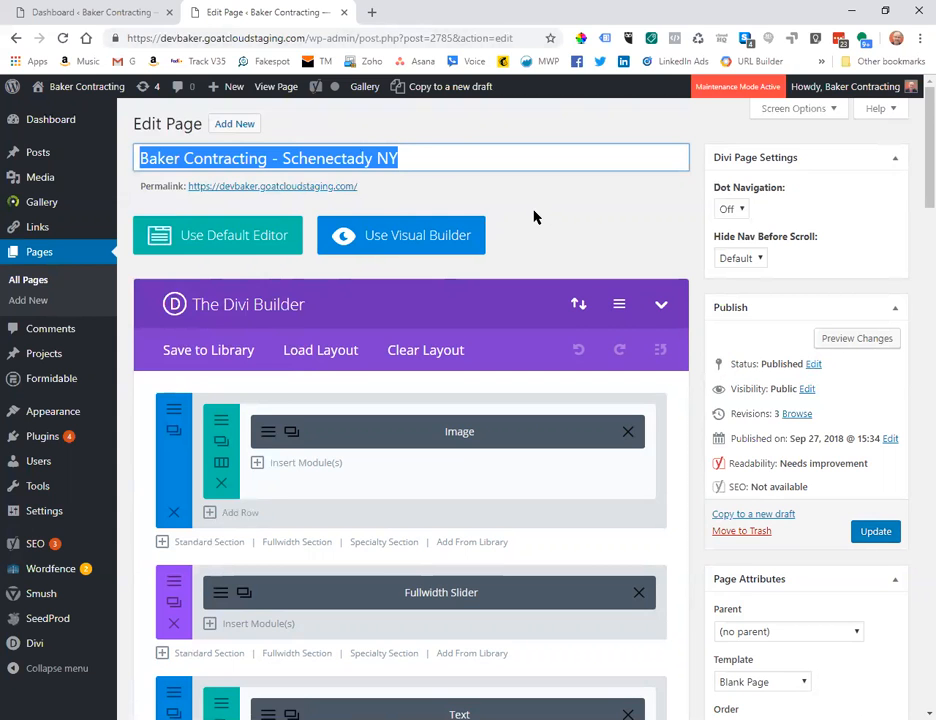
pyautogui.scroll(-2, 563, 245)
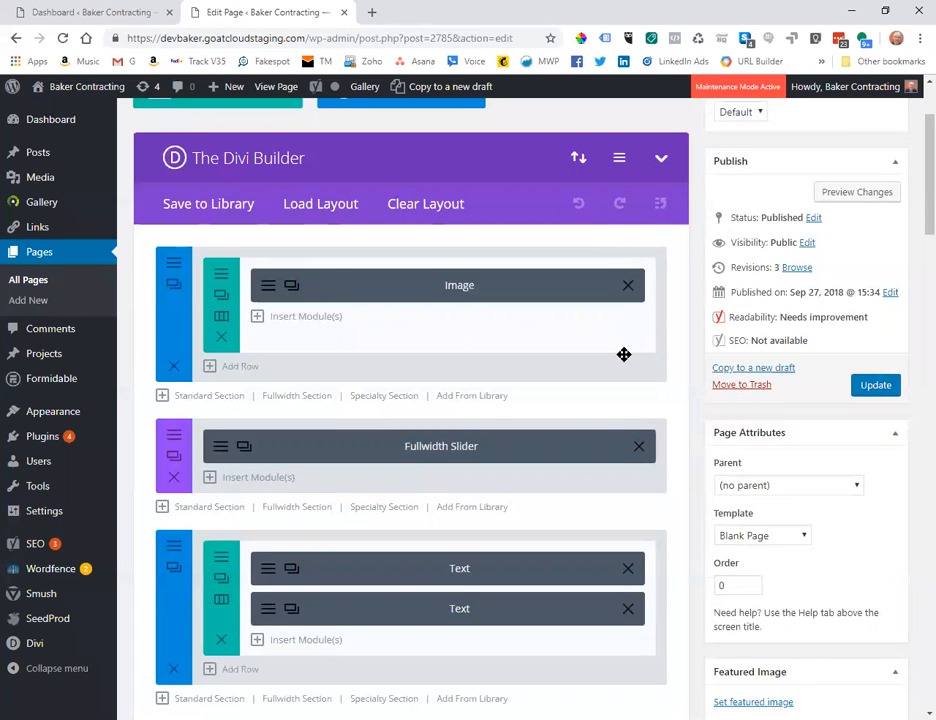
pyautogui.scroll(-1, 623, 354)
pyautogui.scroll(-10, 623, 354)
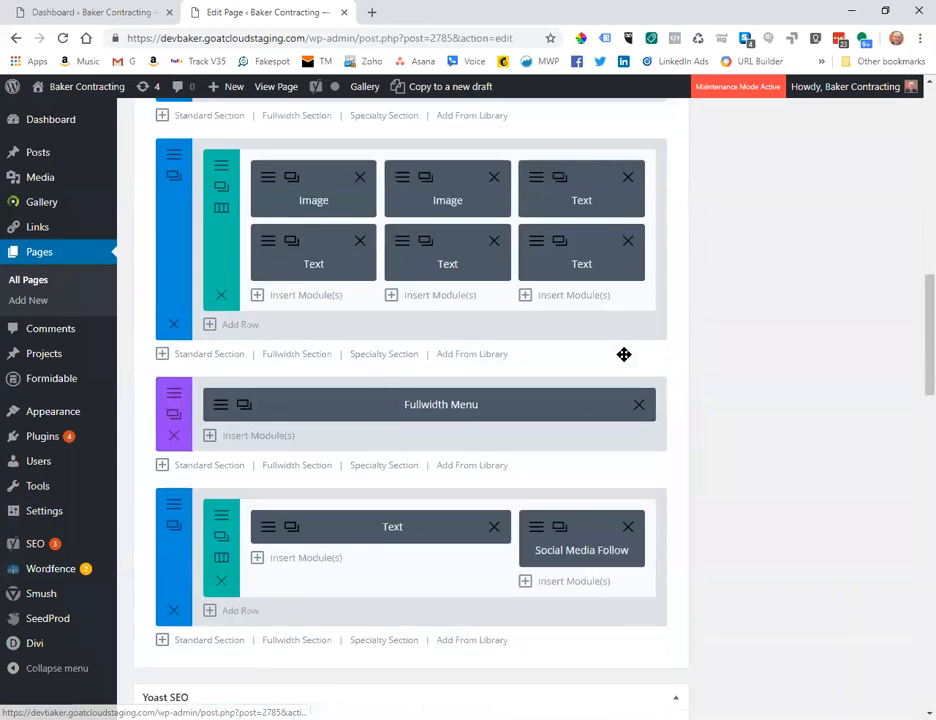
pyautogui.scroll(-3, 627, 360)
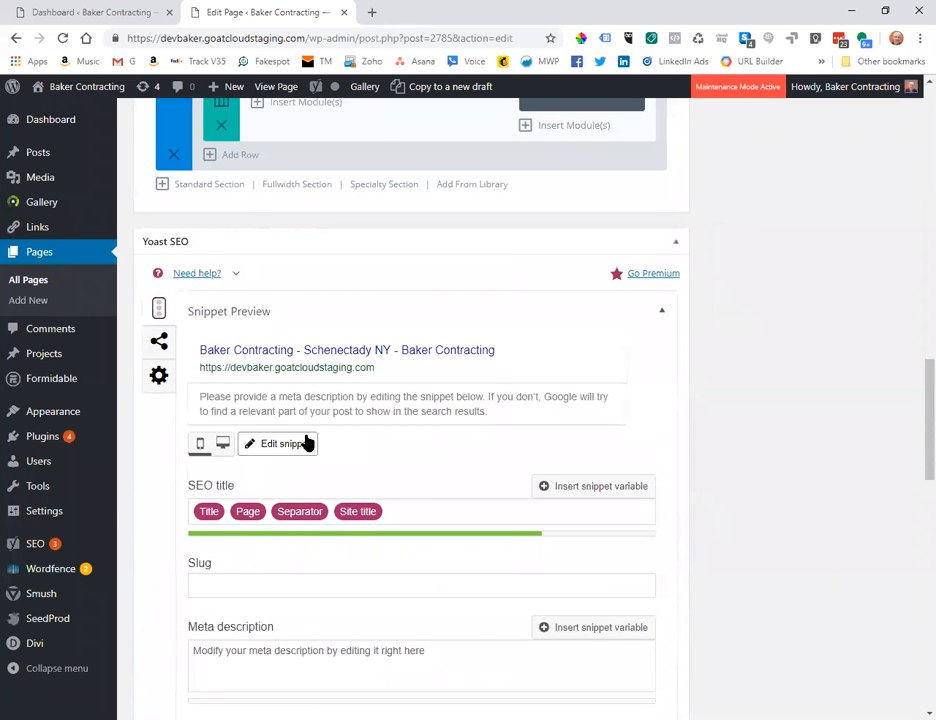
pyautogui.click(410, 510)
pyautogui.hotkey('ctrl', 'a')
pyautogui.press('BackSpace')
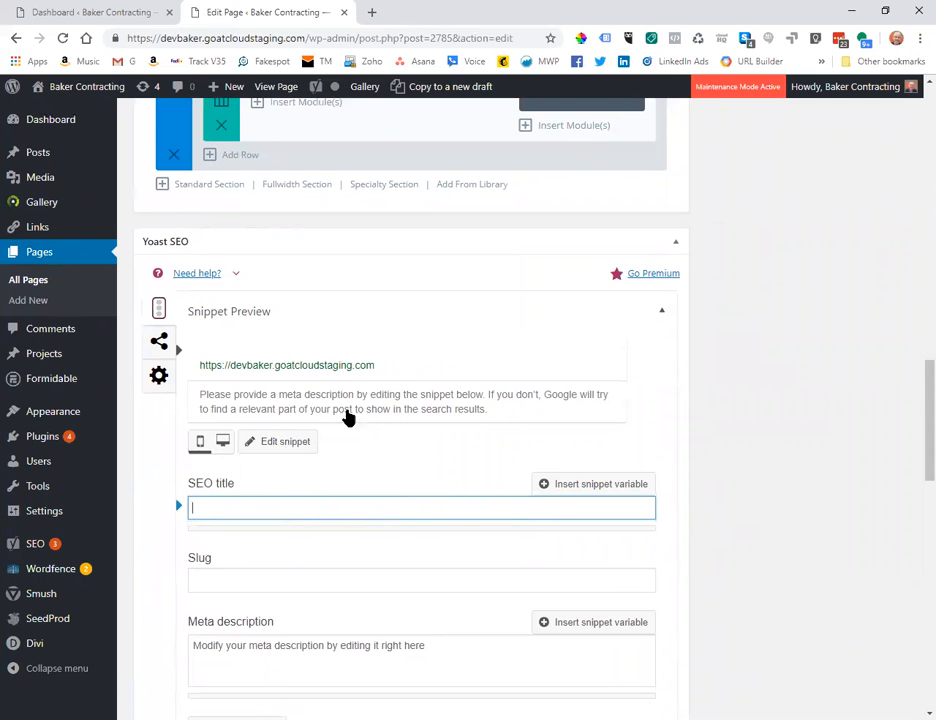
# Select and copy the page title 'Baker Contracting - Schenectady NY'.
pyautogui.scroll(15, 403, 520)
pyautogui.scroll(5, 410, 300)
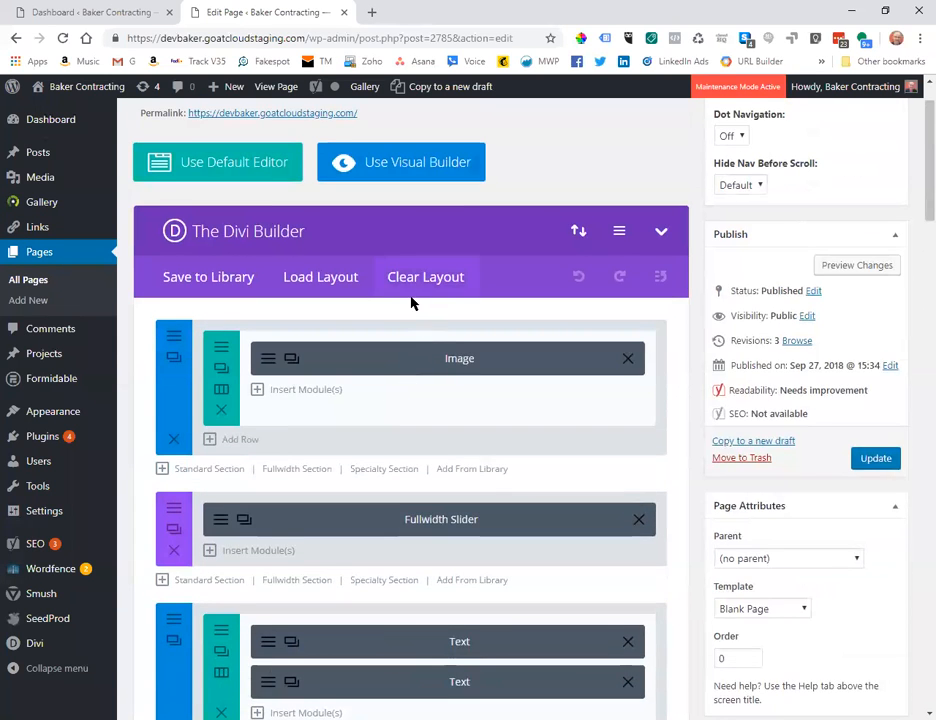
pyautogui.tripleClick(422, 153)
pyautogui.hotkey('ctrl', 'c')
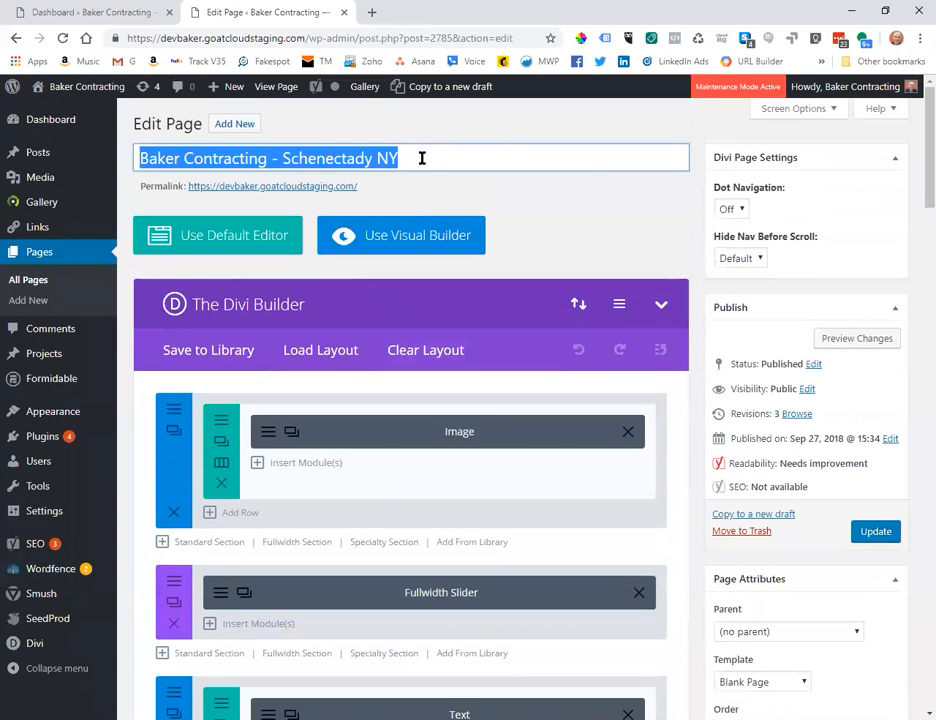
pyautogui.scroll(-15, 395, 393)
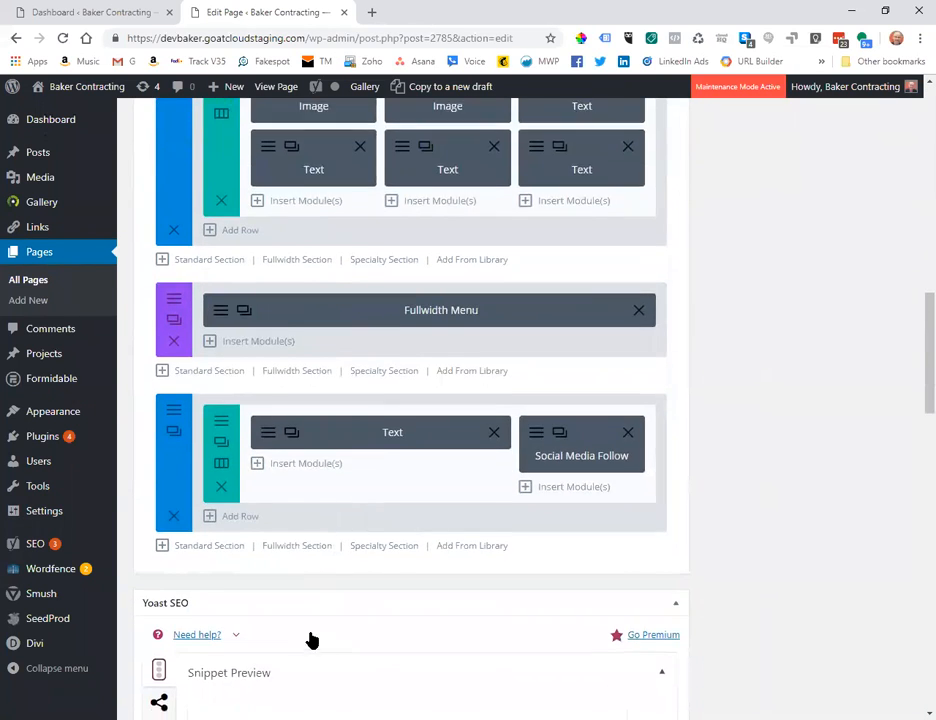
pyautogui.scroll(-3, 300, 610)
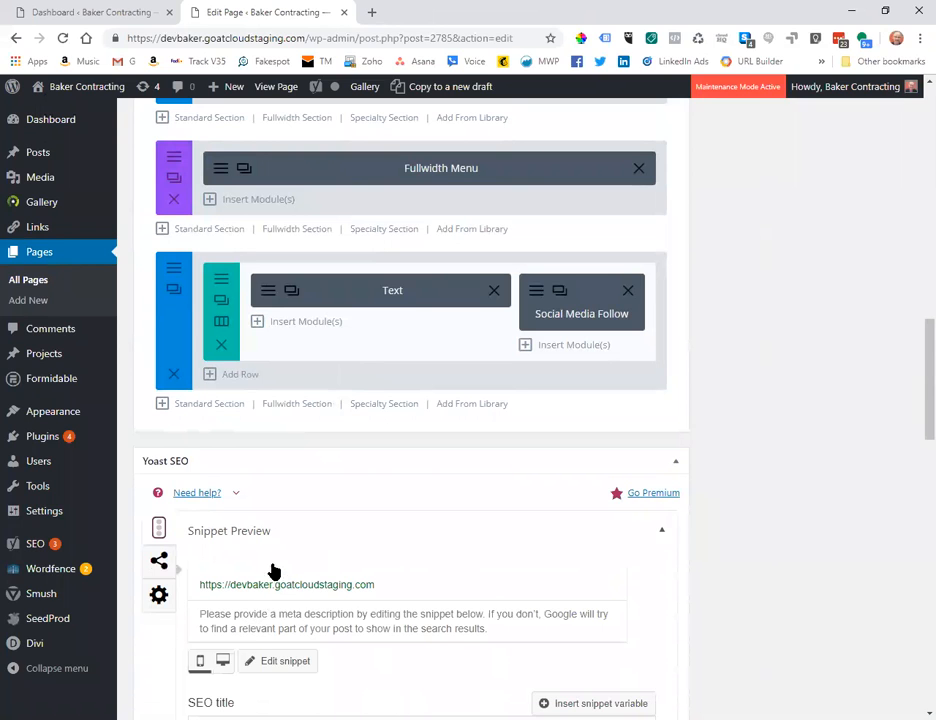
pyautogui.scroll(-3, 300, 568)
# Paste 'Baker Contracting - Schenectady NY' into the SEO title and focus the meta description field.
pyautogui.click(269, 437)
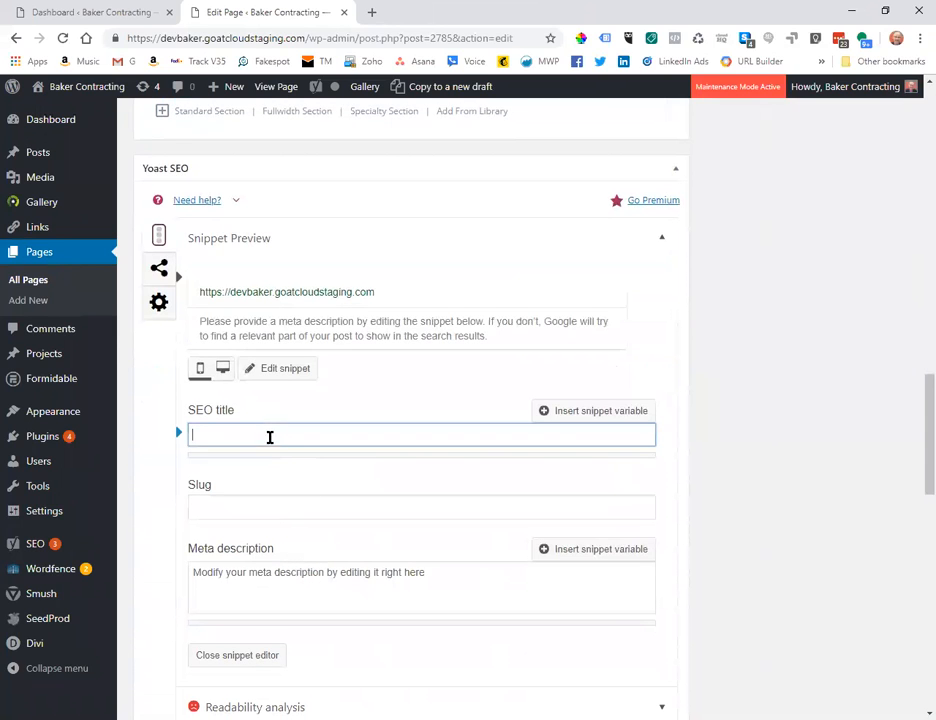
pyautogui.hotkey('ctrl', 'v')
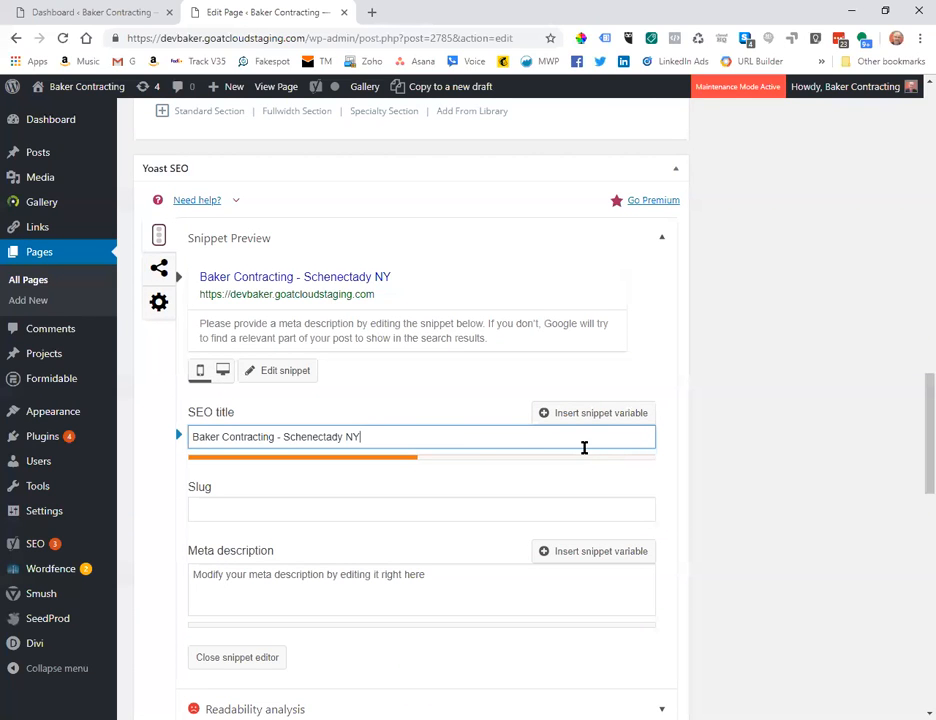
pyautogui.click(362, 581)
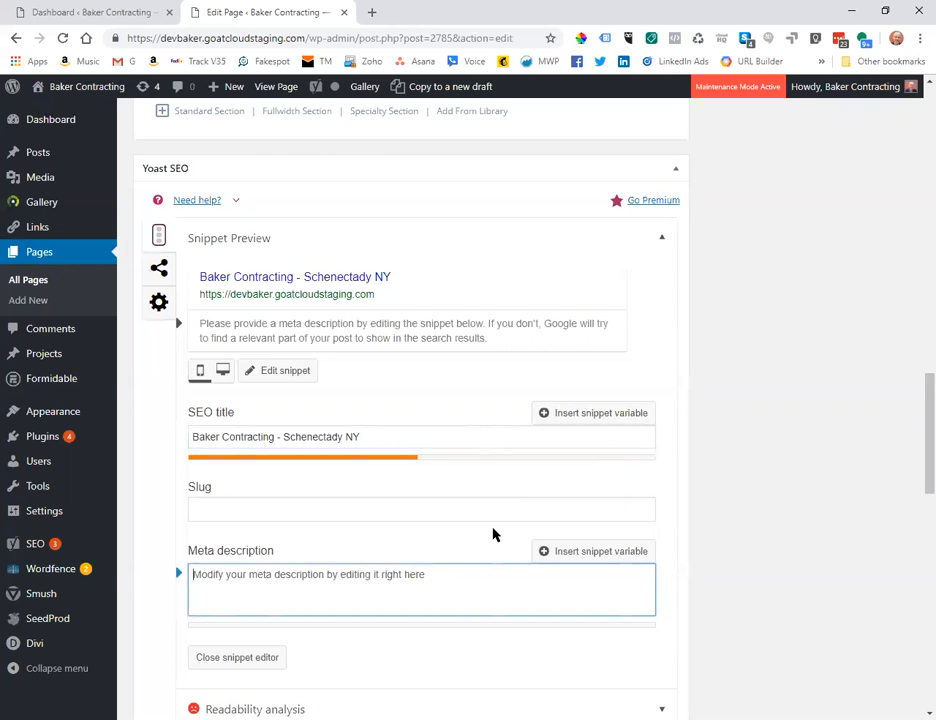
pyautogui.scroll(3, 410, 520)
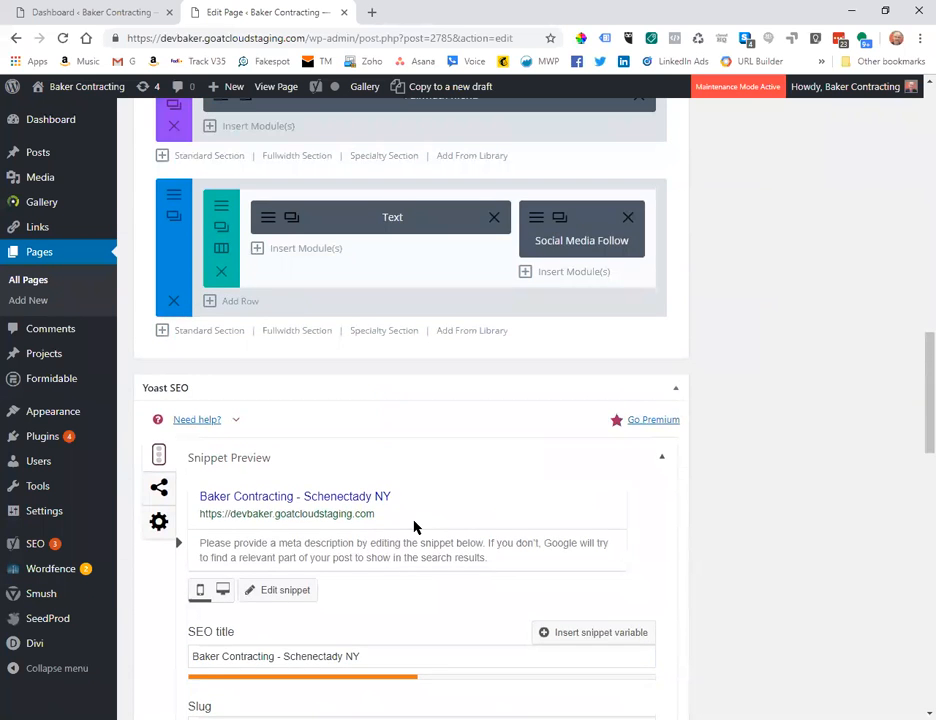
pyautogui.scroll(-2, 414, 520)
pyautogui.scroll(3, 416, 527)
pyautogui.scroll(15, 416, 527)
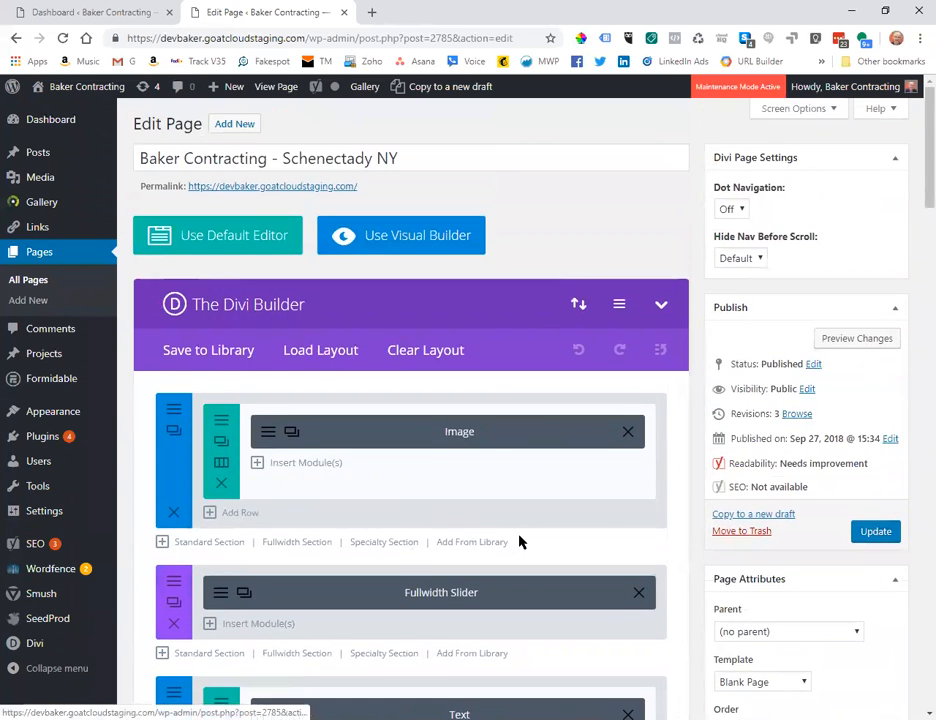
# Preview the page in a new tab and copy the hero paragraph about commercial builds and historical restorations.
pyautogui.click(862, 341)
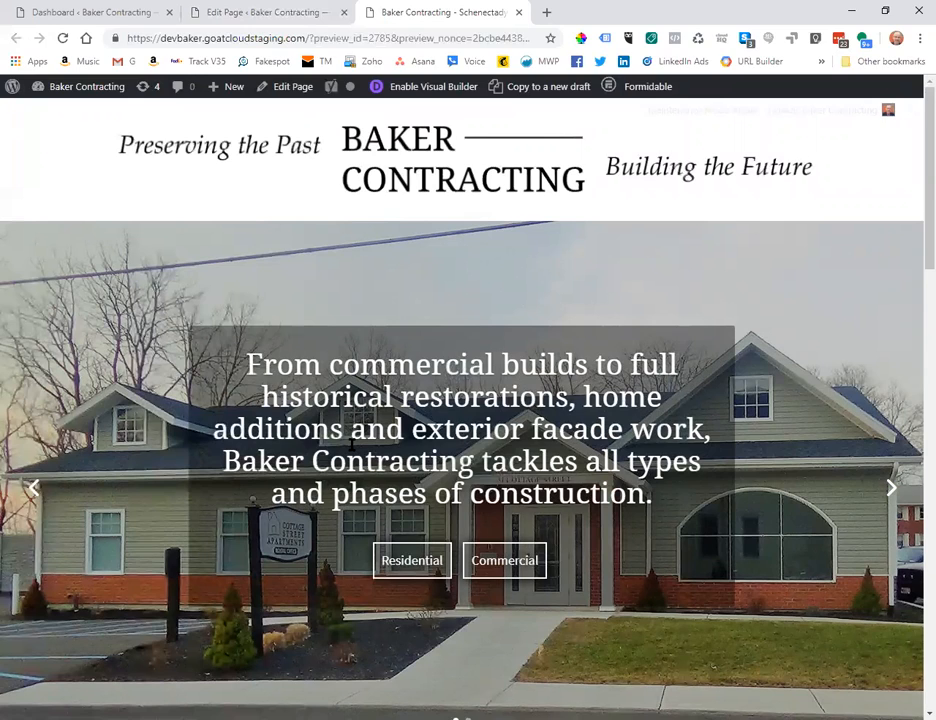
pyautogui.moveTo(249, 362); pyautogui.dragTo(361, 413)
pyautogui.tripleClick(399, 425)
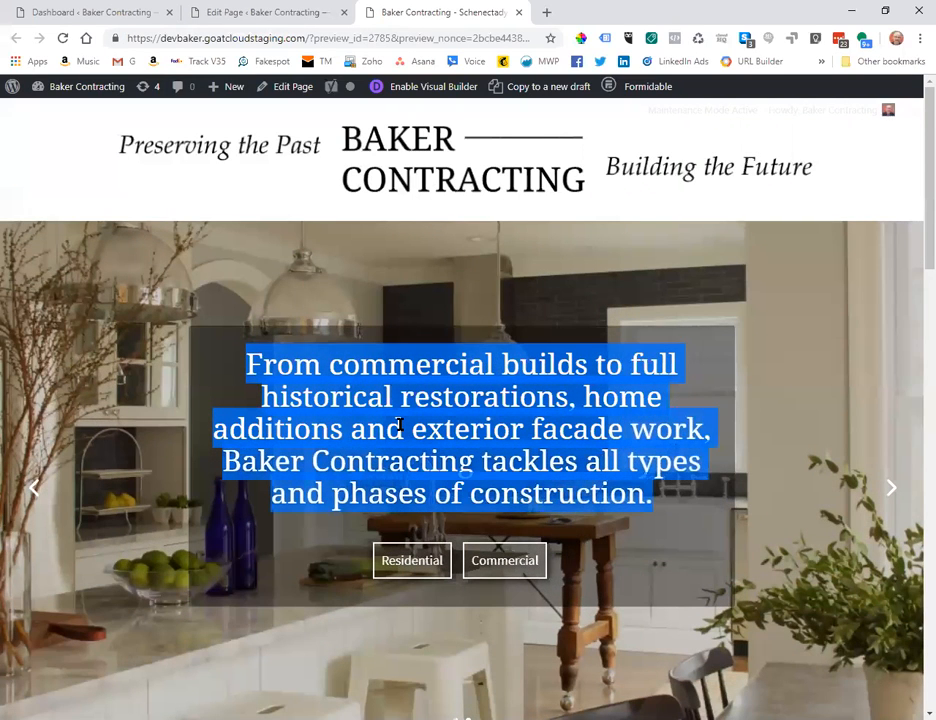
pyautogui.rightClick(399, 425)
pyautogui.click(434, 439)
# Paste the copied hero paragraph into the Yoast meta description, keeping its closing Baker Contracting sentence.
pyautogui.click(254, 14)
pyautogui.scroll(-10, 410, 440)
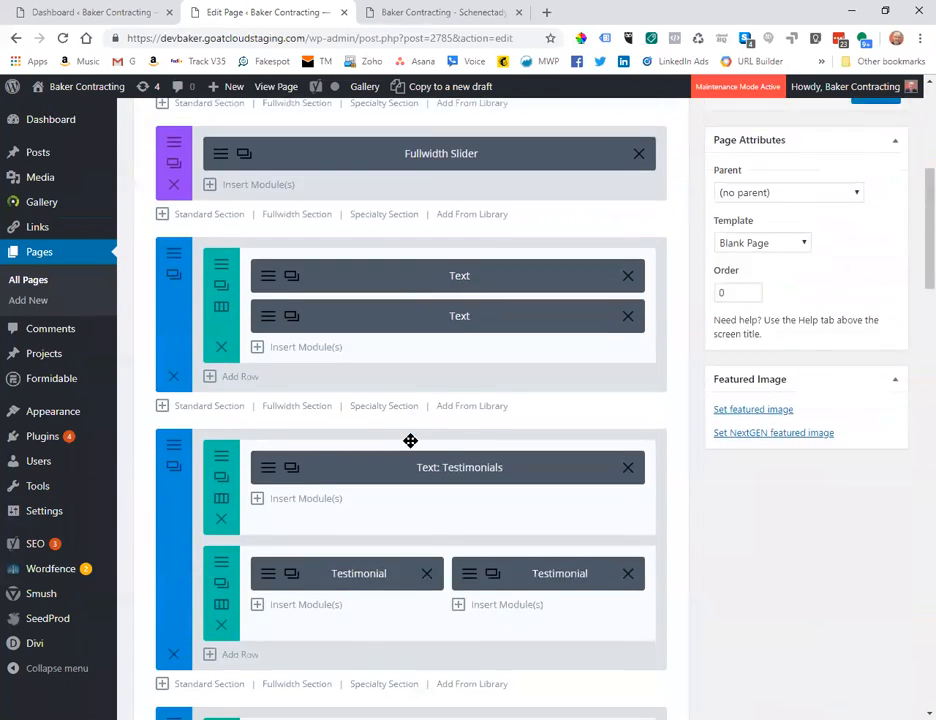
pyautogui.scroll(-10, 405, 440)
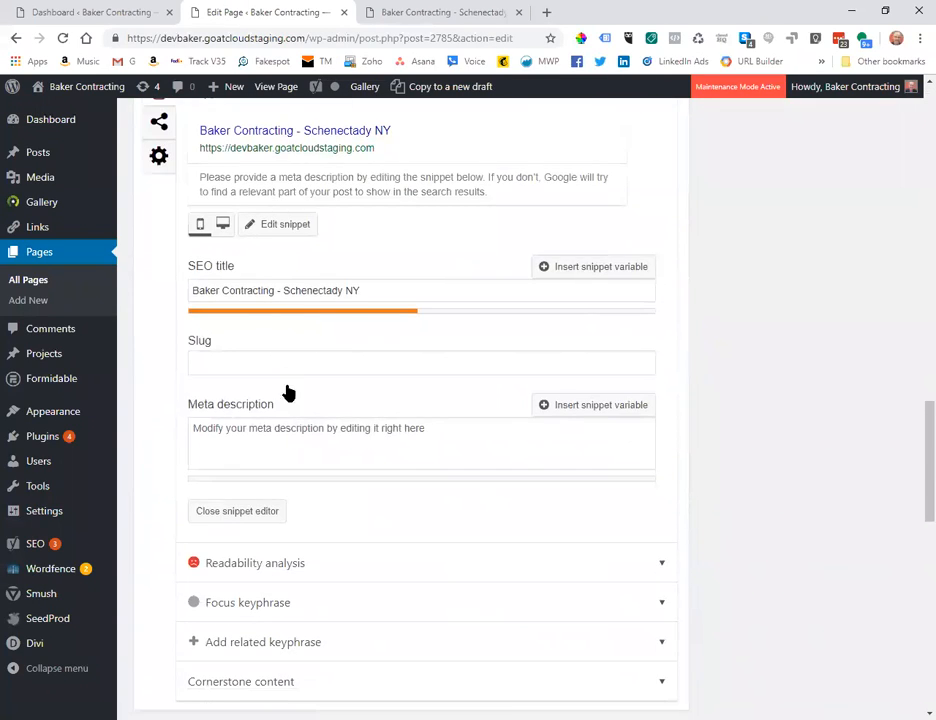
pyautogui.click(281, 432)
pyautogui.hotkey('ctrl', 'v')
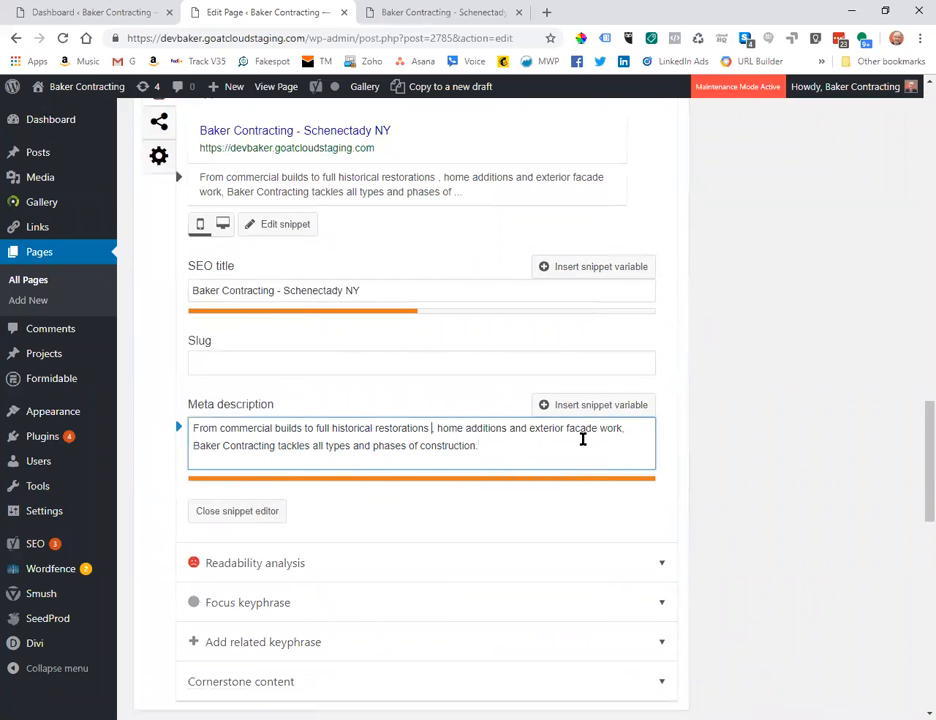
pyautogui.write("in New York's")
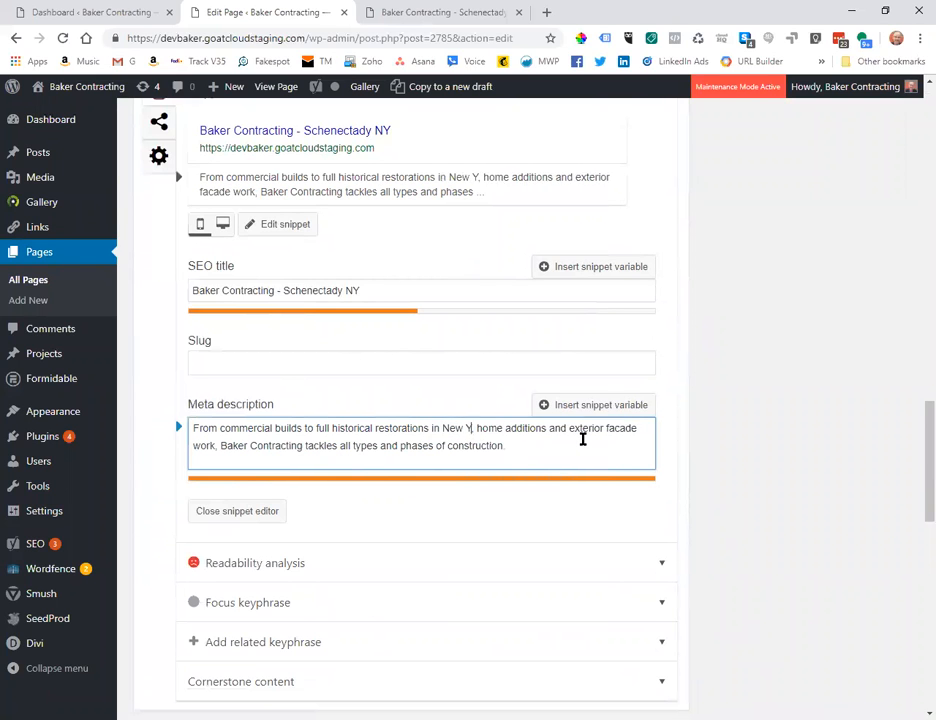
pyautogui.write(' Capital Reg')
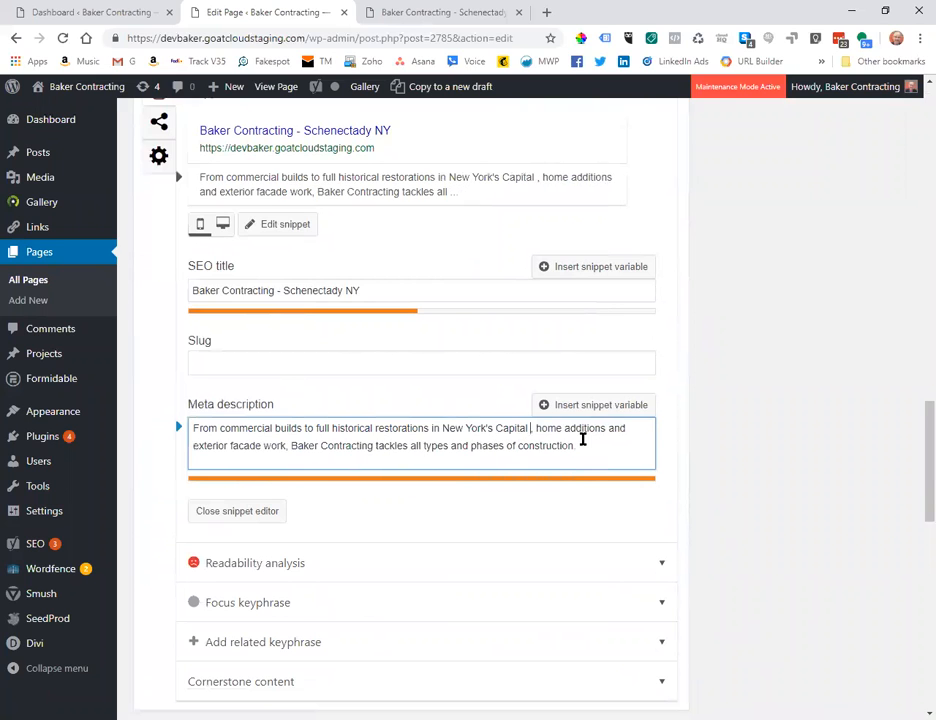
pyautogui.write('ion,')
pyautogui.hotkey('ctrl', 'End')
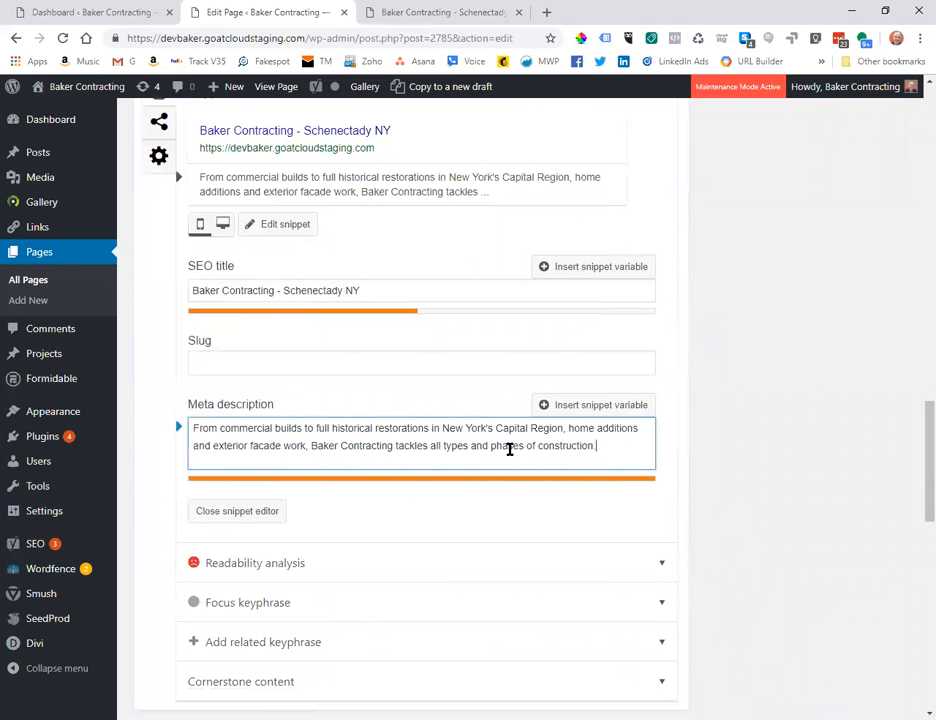
pyautogui.moveTo(312, 446); pyautogui.dragTo(607, 453)
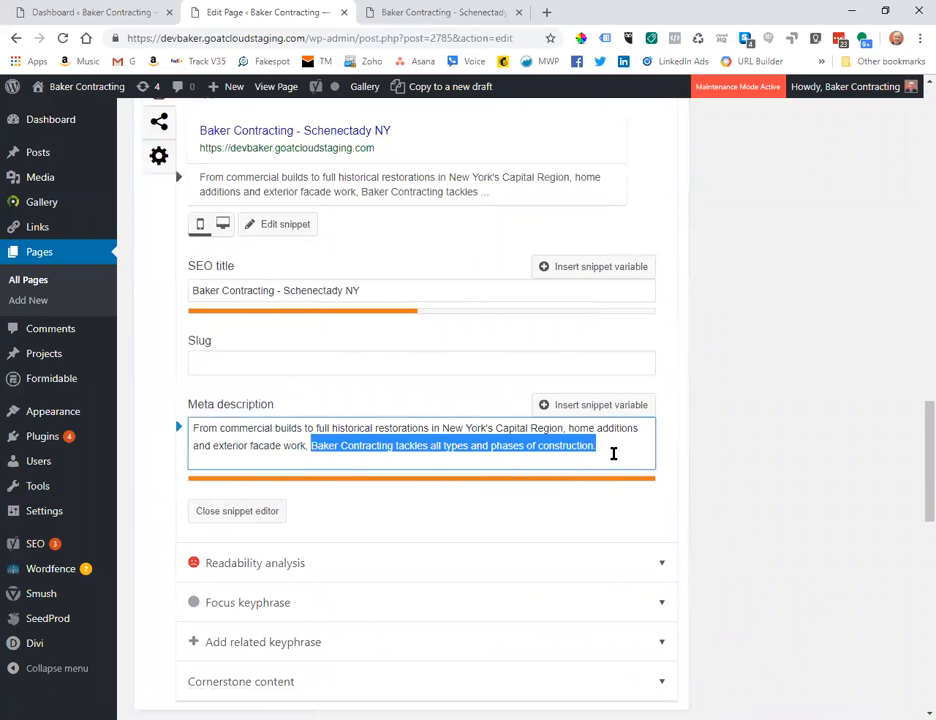
pyautogui.press('BackSpace')
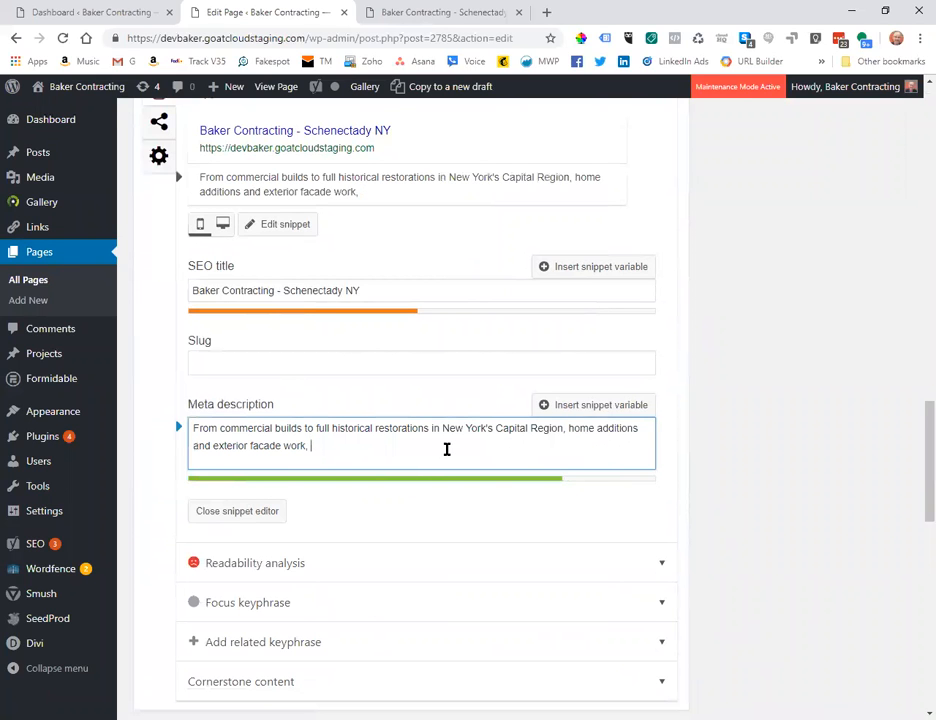
pyautogui.hotkey('ctrl', 'z')
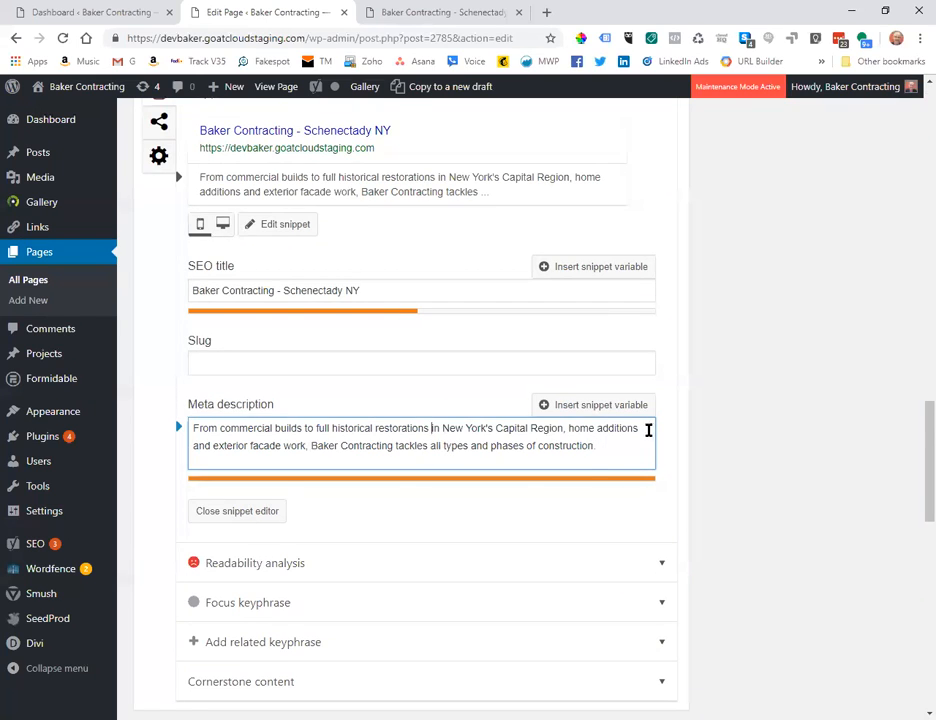
pyautogui.press('Delete')
pyautogui.press('Delete')
pyautogui.press('Delete')
pyautogui.press('Delete')
pyautogui.press('Delete')
pyautogui.press('Delete')
pyautogui.press('Delete')
pyautogui.press('Delete')
pyautogui.press('Delete')
pyautogui.press('Delete')
pyautogui.press('Delete')
pyautogui.press('Delete')
pyautogui.press('Delete')
pyautogui.press('Delete')
pyautogui.press('Delete')
pyautogui.press('Delete')
pyautogui.press('Delete')
pyautogui.press('Delete')
pyautogui.press('Delete')
pyautogui.press('Delete')
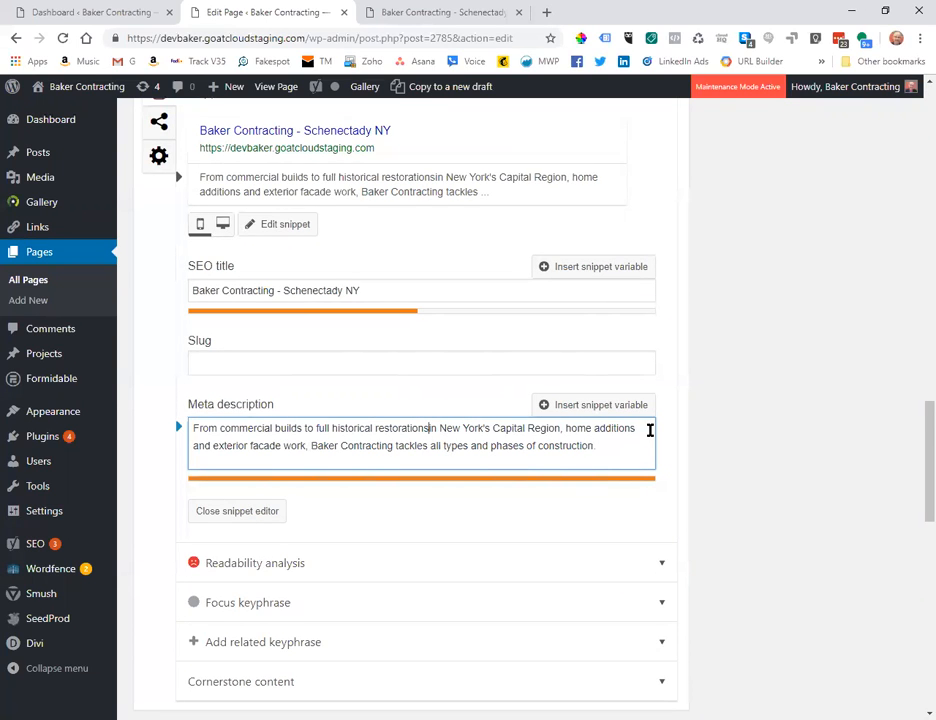
pyautogui.press('Delete')
pyautogui.press('Delete')
pyautogui.press('Delete')
pyautogui.press('Delete')
pyautogui.press('Delete')
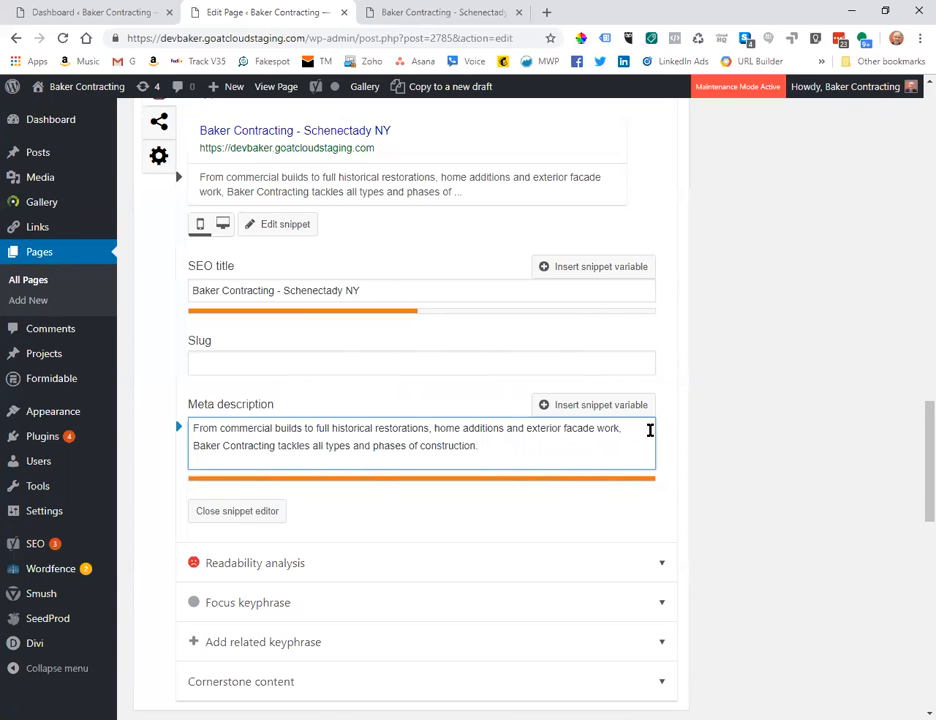
# Delete the word 'full' from the meta description so its length bar turns green.
pyautogui.press('Down')
pyautogui.press('End')
pyautogui.click(403, 443)
pyautogui.doubleClick(320, 428)
pyautogui.press('BackSpace')
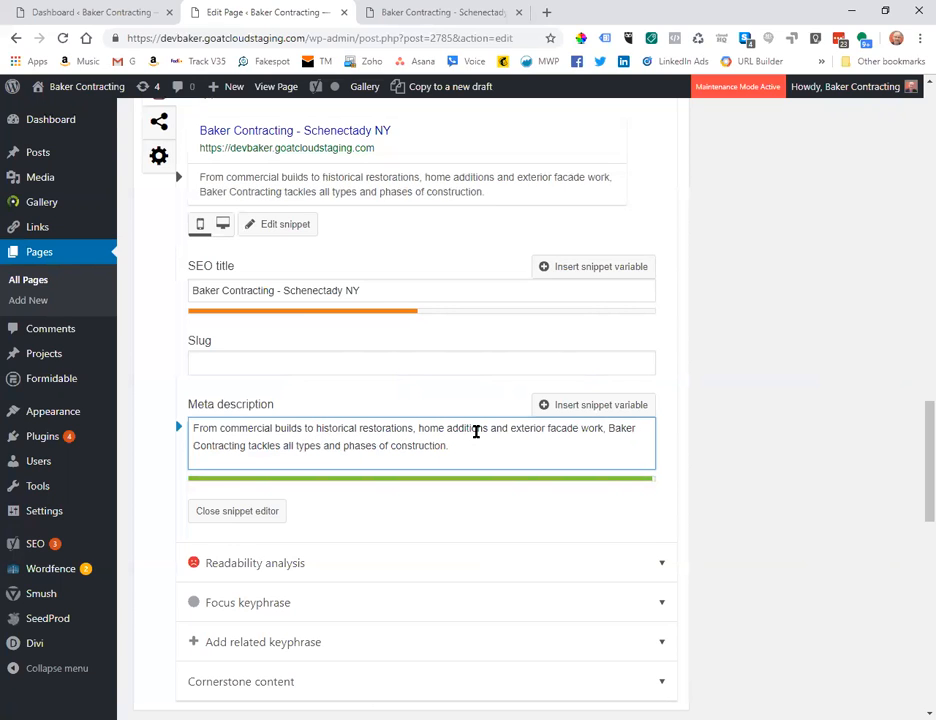
pyautogui.press('Down')
pyautogui.press('End')
# Drop ' - Schenectady NY' from the SEO title and start it with 'Commercial Contracting | Historic Renovations'.
pyautogui.scroll(3, 412, 485)
pyautogui.scroll(-1, 396, 494)
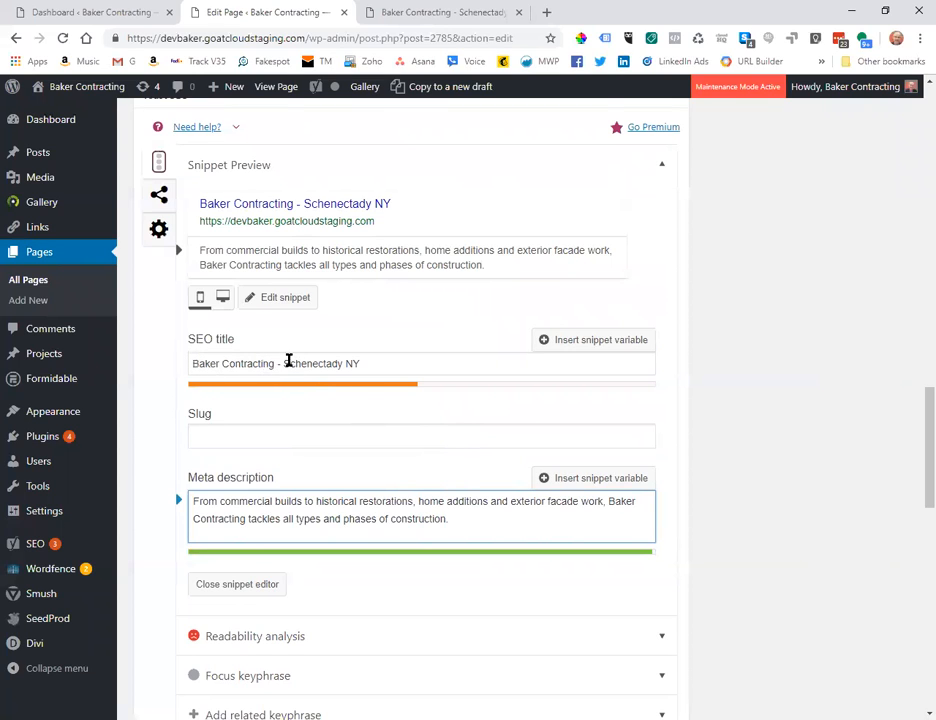
pyautogui.moveTo(277, 363); pyautogui.dragTo(403, 363)
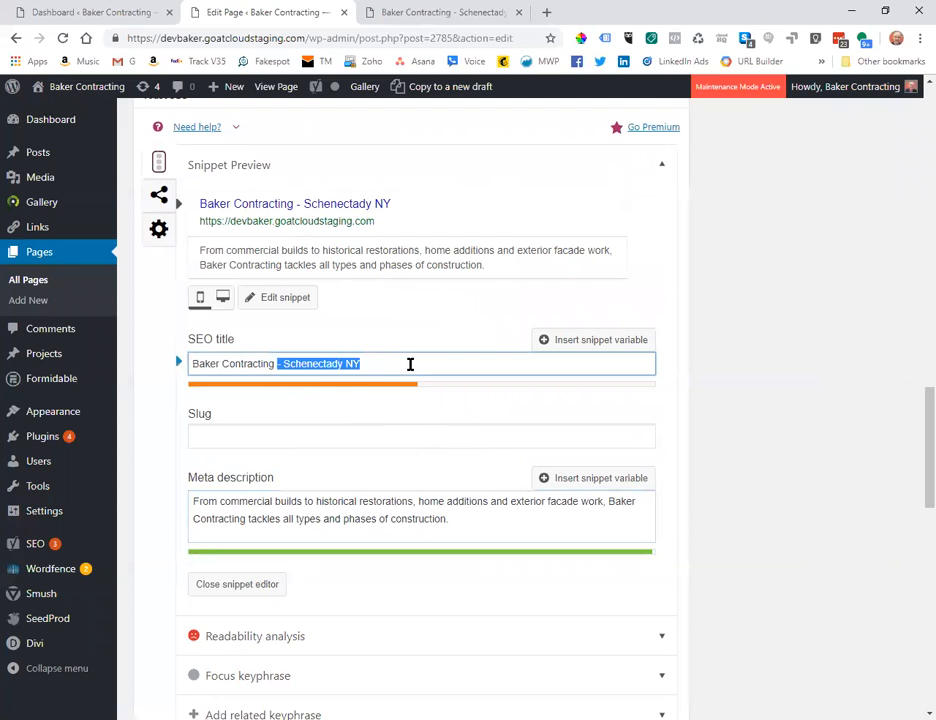
pyautogui.press('BackSpace')
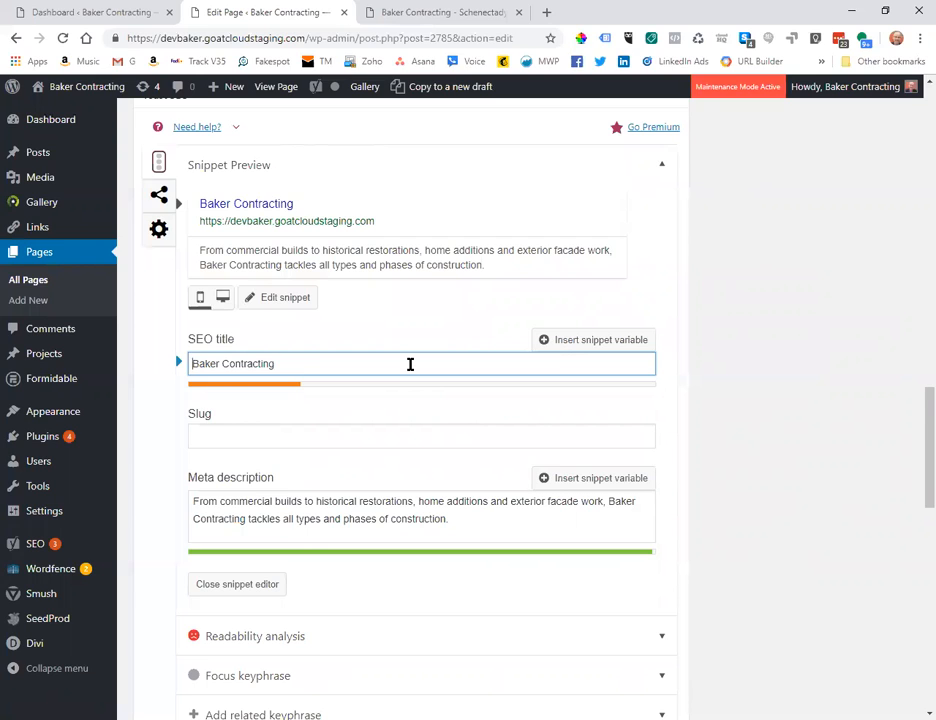
pyautogui.write('Fu')
pyautogui.press('BackSpace')
pyautogui.press('BackSpace')
pyautogui.write('Commerci')
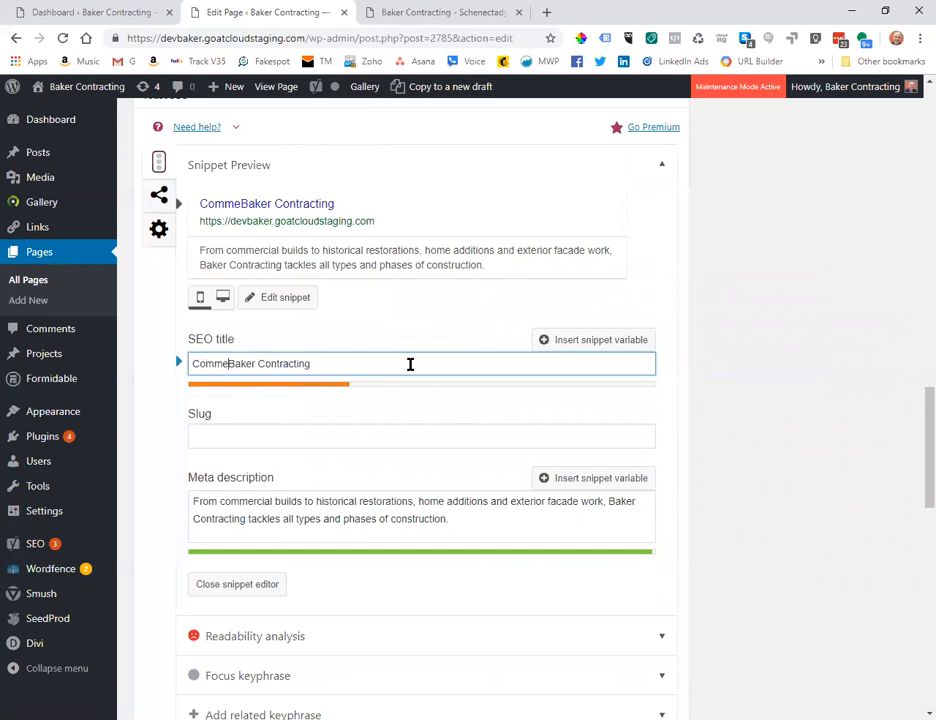
pyautogui.write('al Contractor')
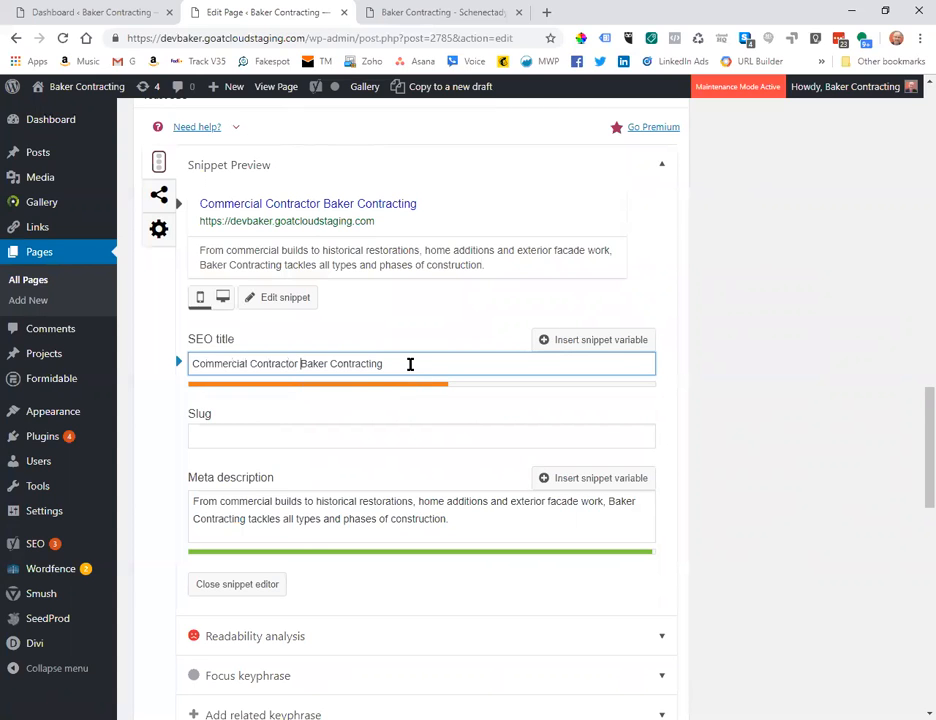
pyautogui.press('BackSpace')
pyautogui.press('BackSpace')
pyautogui.press('BackSpace')
pyautogui.write('ing')
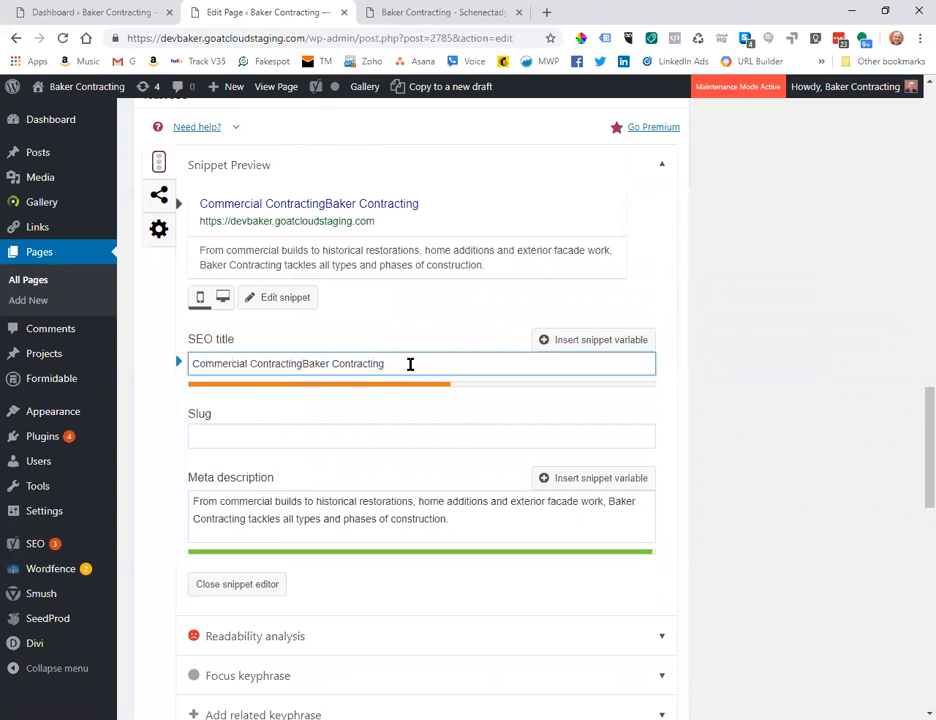
pyautogui.write(' |')
pyautogui.write(' Historic R')
pyautogui.write('enovations')
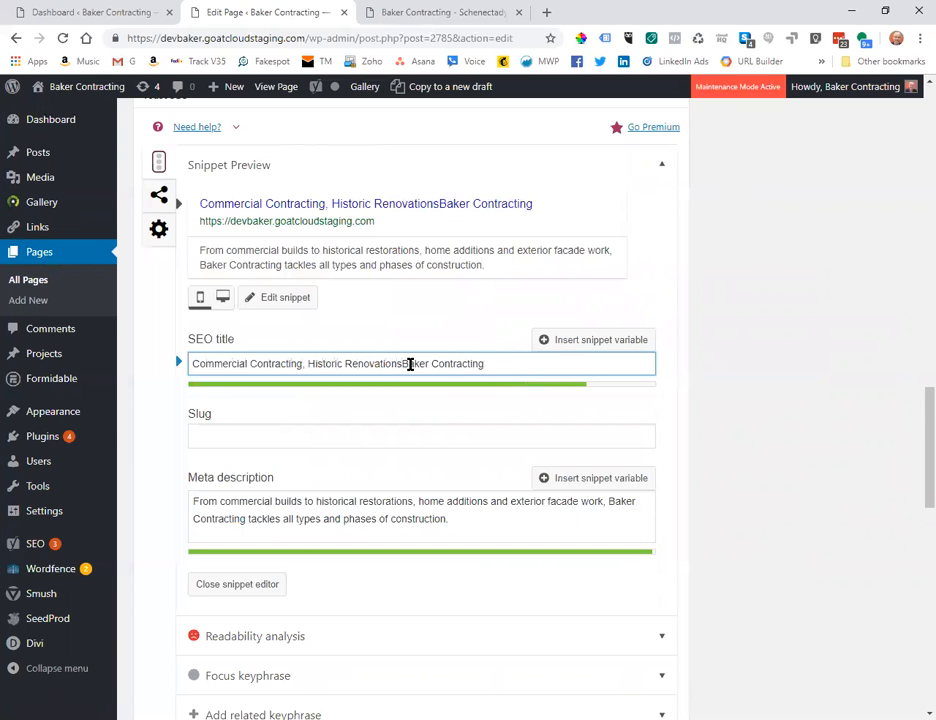
pyautogui.write(' - ')
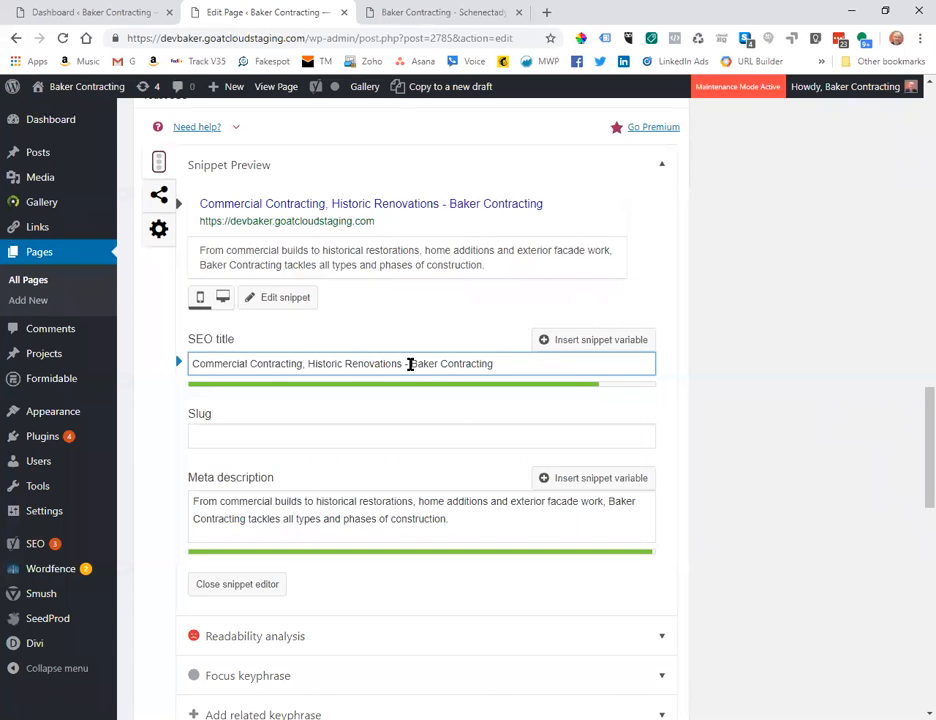
pyautogui.write(' in Schenc')
pyautogui.press('BackSpace')
pyautogui.write('ecy')
pyautogui.press('BackSpace')
pyautogui.press('BackSpace')
pyautogui.write('ty')
pyautogui.press('BackSpace')
pyautogui.press('BackSpace')
pyautogui.press('BackSpace')
pyautogui.press('BackSpace')
pyautogui.press('BackSpace')
pyautogui.press('BackSpace')
pyautogui.press('BackSpace')
pyautogui.press('BackSpace')
pyautogui.press('BackSpace')
pyautogui.press('BackSpace')
pyautogui.press('BackSpace')
pyautogui.press('BackSpace')
# Finish the SEO title as 'Commercial Contracting & Home Renovations - Baker Contracting - Schenectady'.
pyautogui.click(303, 363)
pyautogui.write('&')
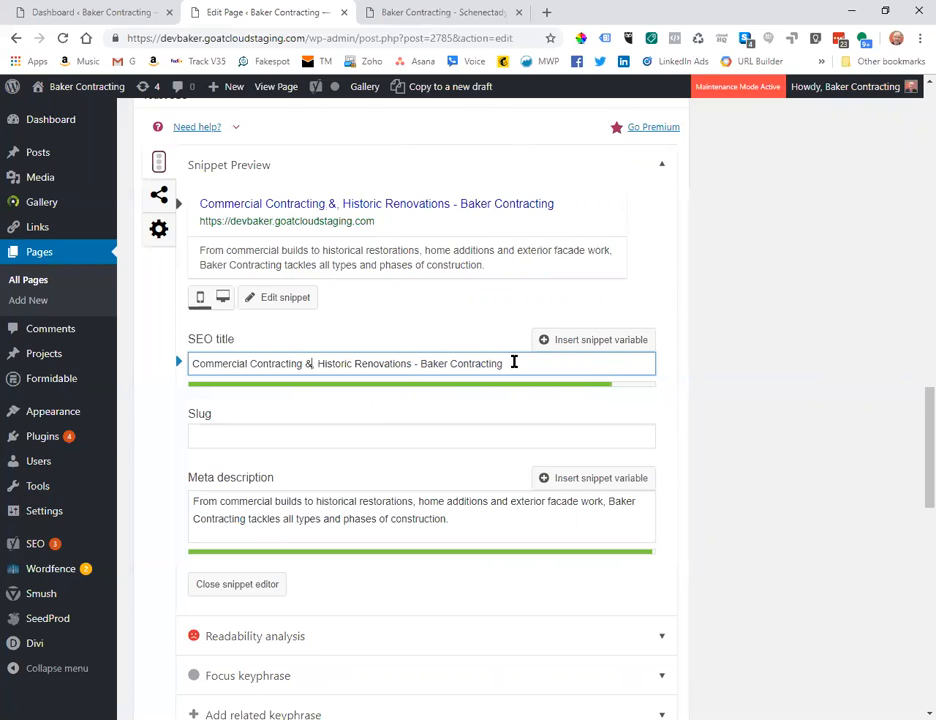
pyautogui.press('Delete')
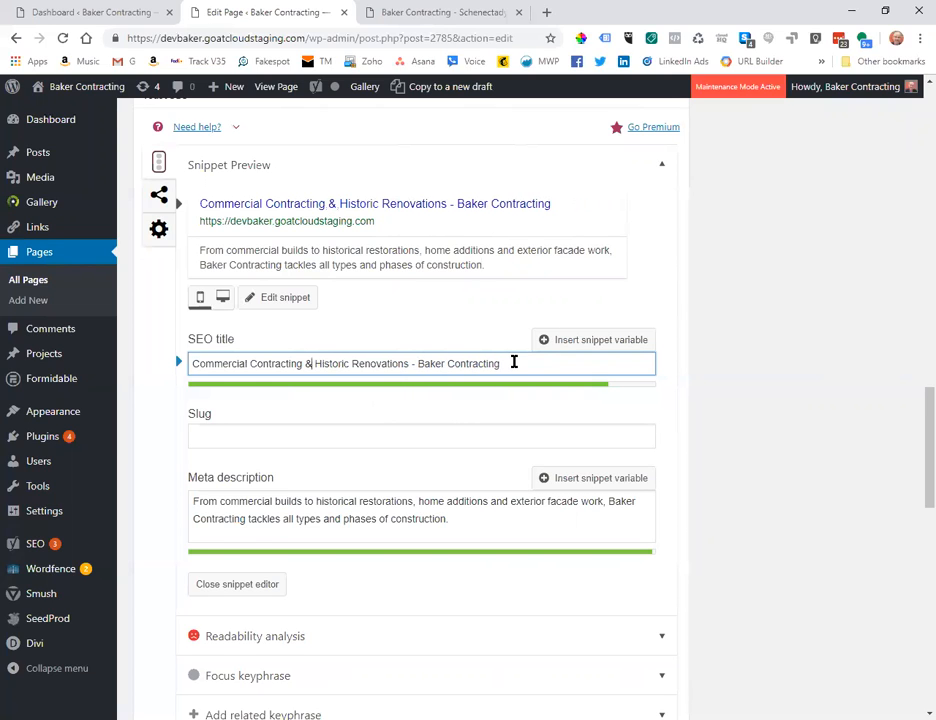
pyautogui.write('Home')
pyautogui.hotkey('ctrl', 'Delete')
pyautogui.press('BackSpace')
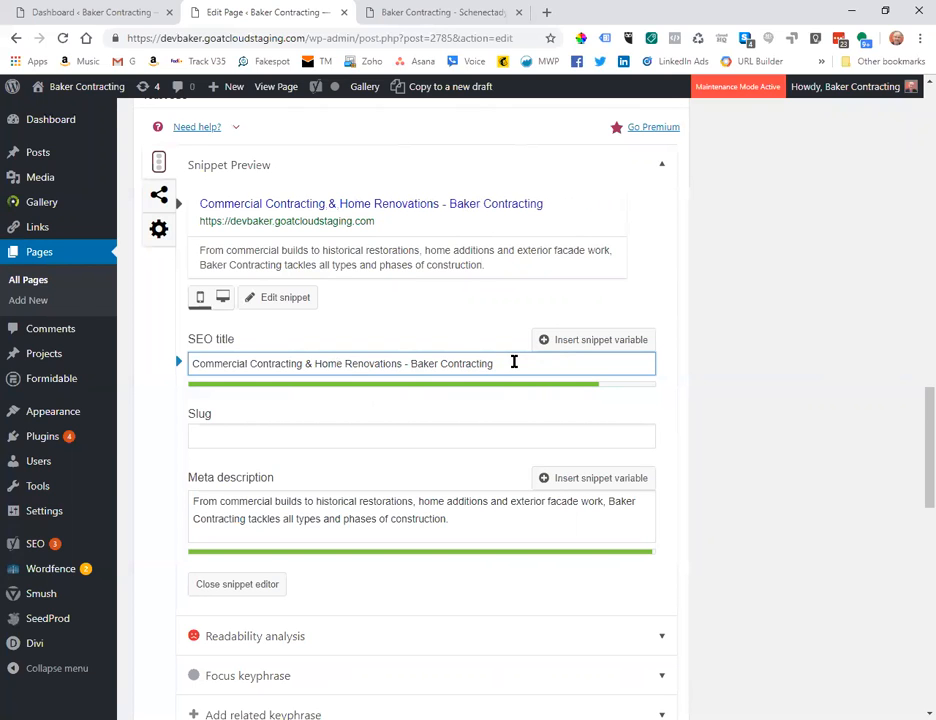
pyautogui.write('- Schenectady')
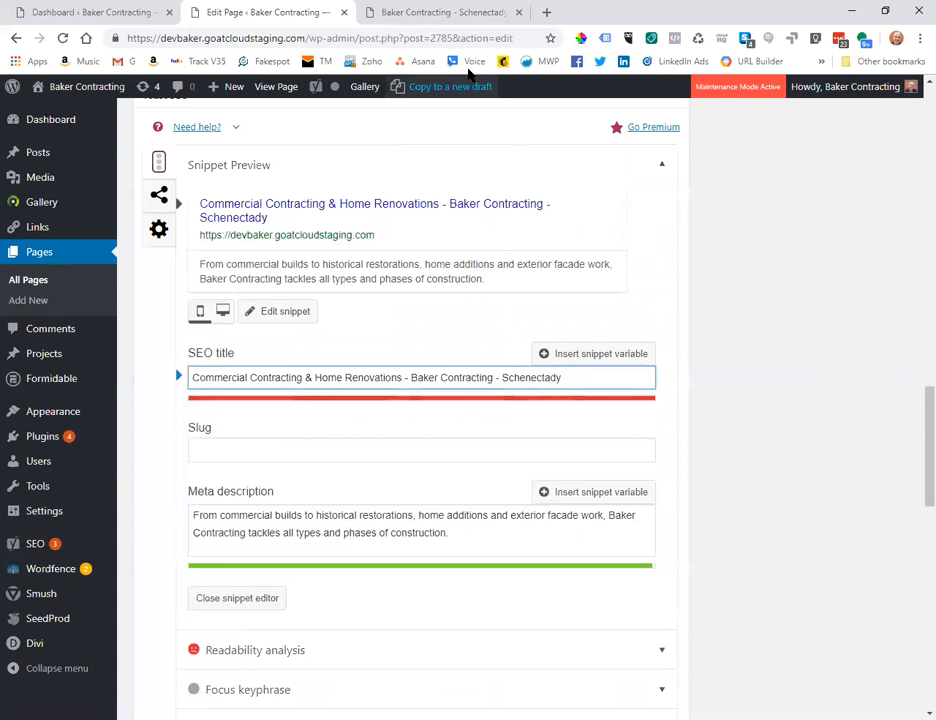
pyautogui.click(432, 14)
# Search Google for 'home renovations schenectady' and review the competitor listings.
pyautogui.click(546, 13)
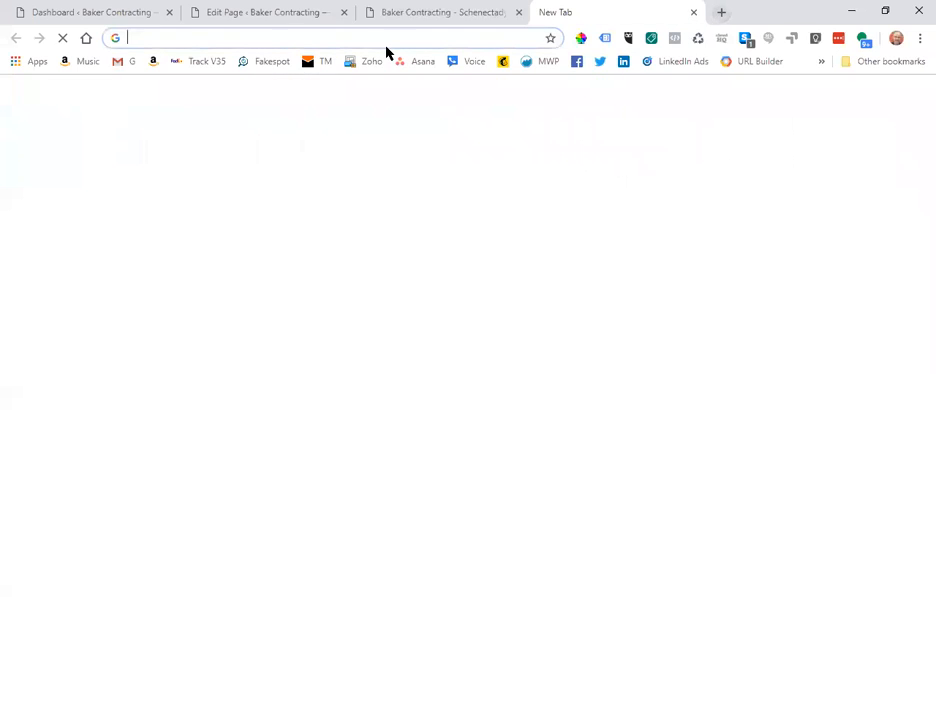
pyautogui.write('home renovations s')
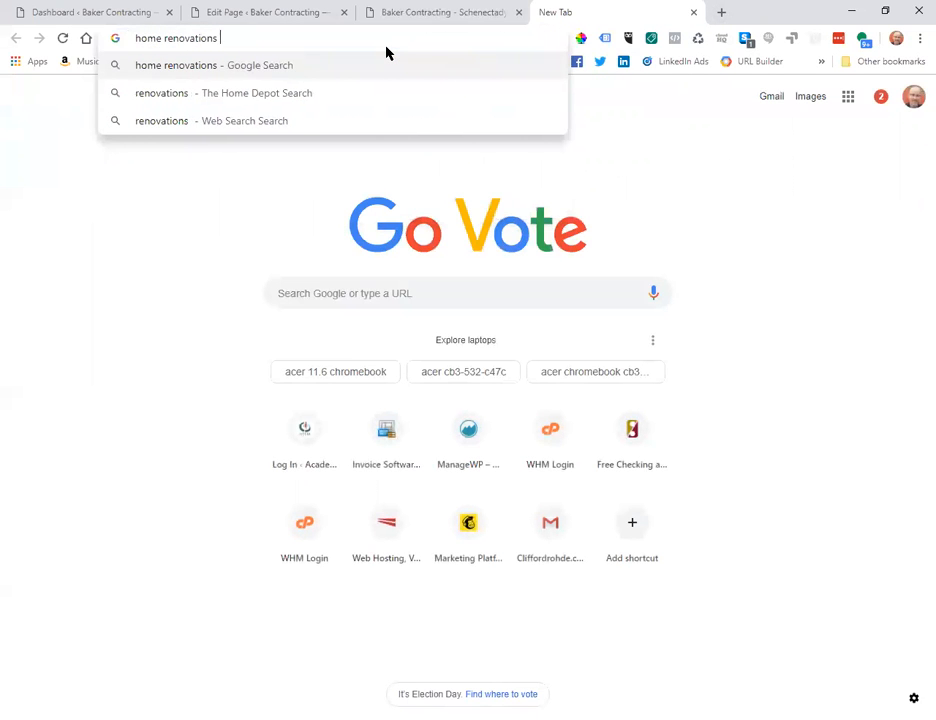
pyautogui.write('chenectady')
pyautogui.press('Return')
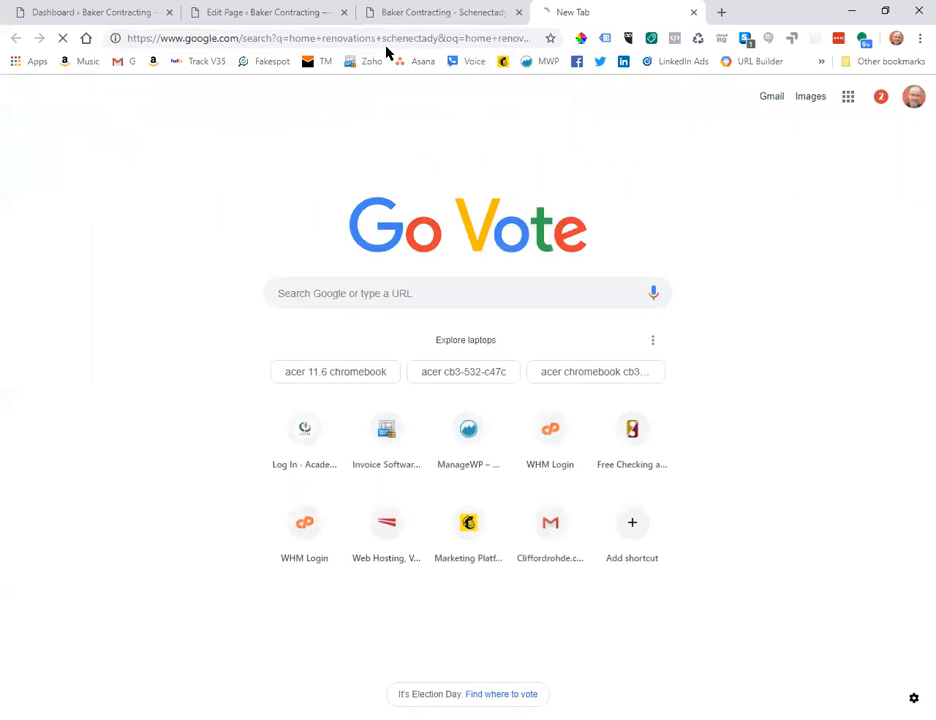
pyautogui.scroll(-3, 719, 518)
pyautogui.scroll(3, 560, 445)
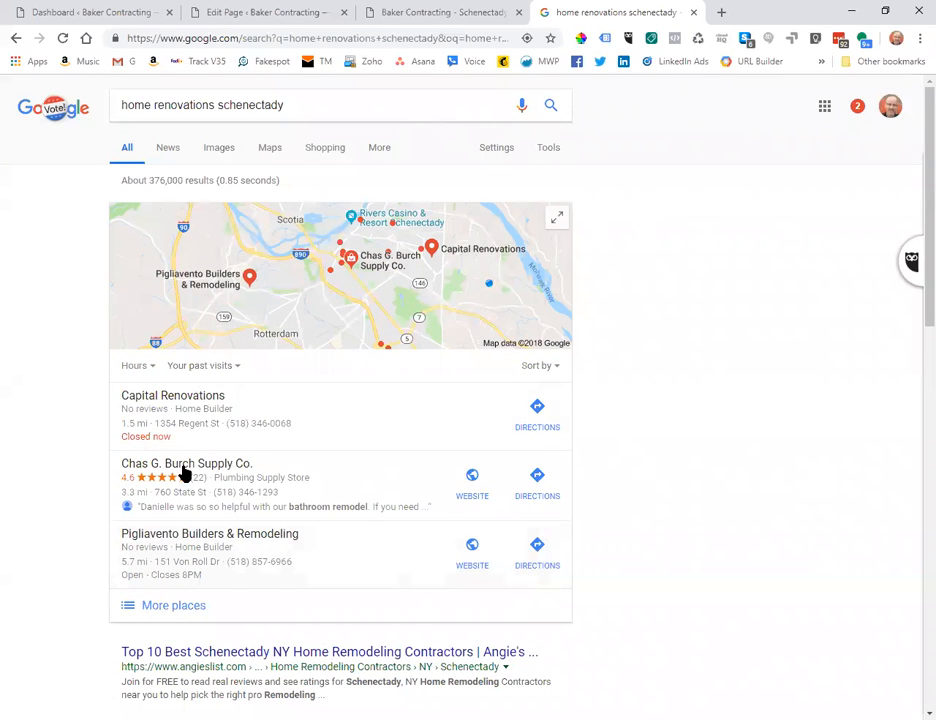
pyautogui.scroll(-4, 642, 528)
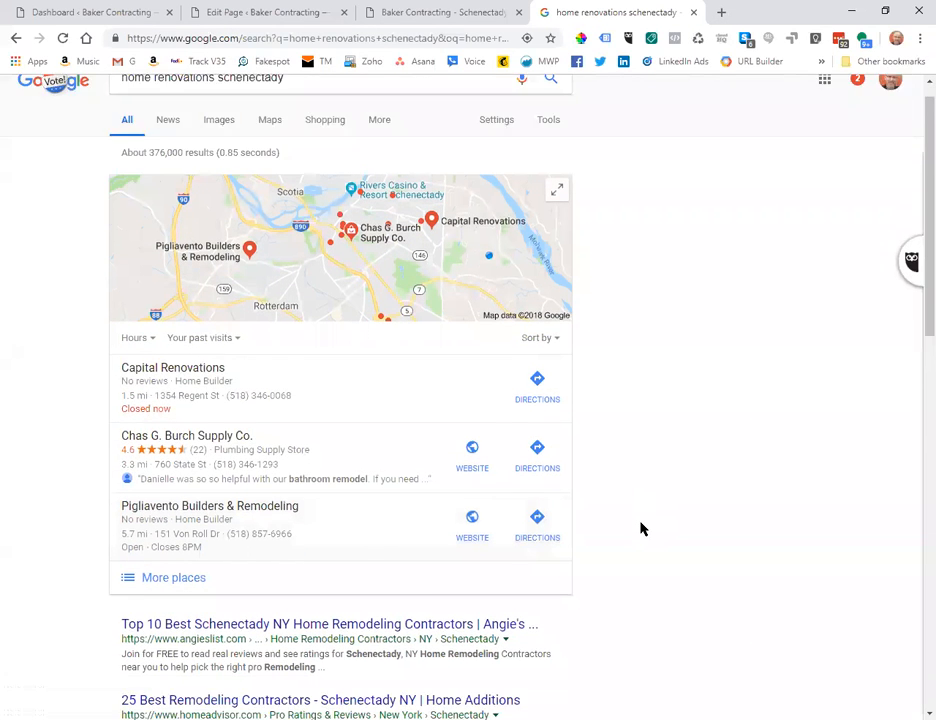
pyautogui.scroll(3, 642, 528)
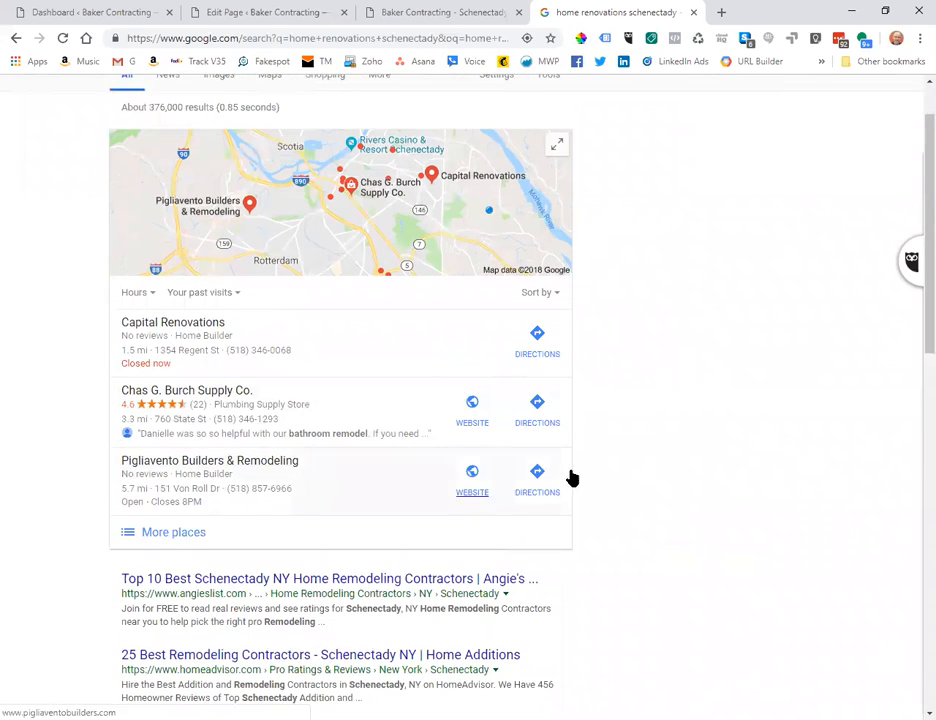
pyautogui.scroll(1, 572, 476)
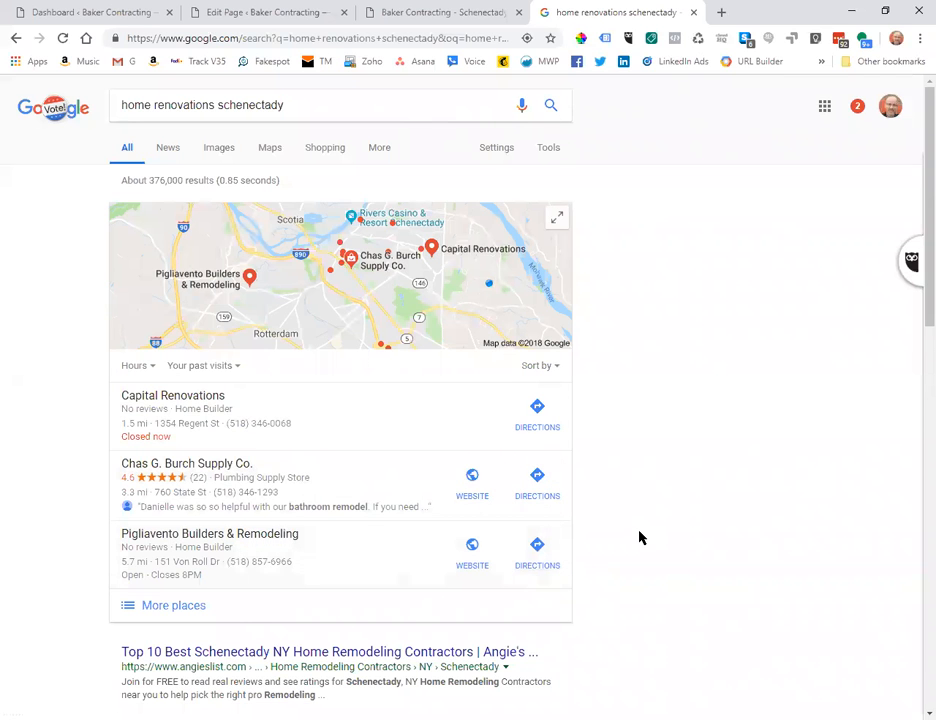
pyautogui.scroll(-2, 639, 537)
pyautogui.scroll(2, 640, 538)
pyautogui.scroll(-4, 640, 538)
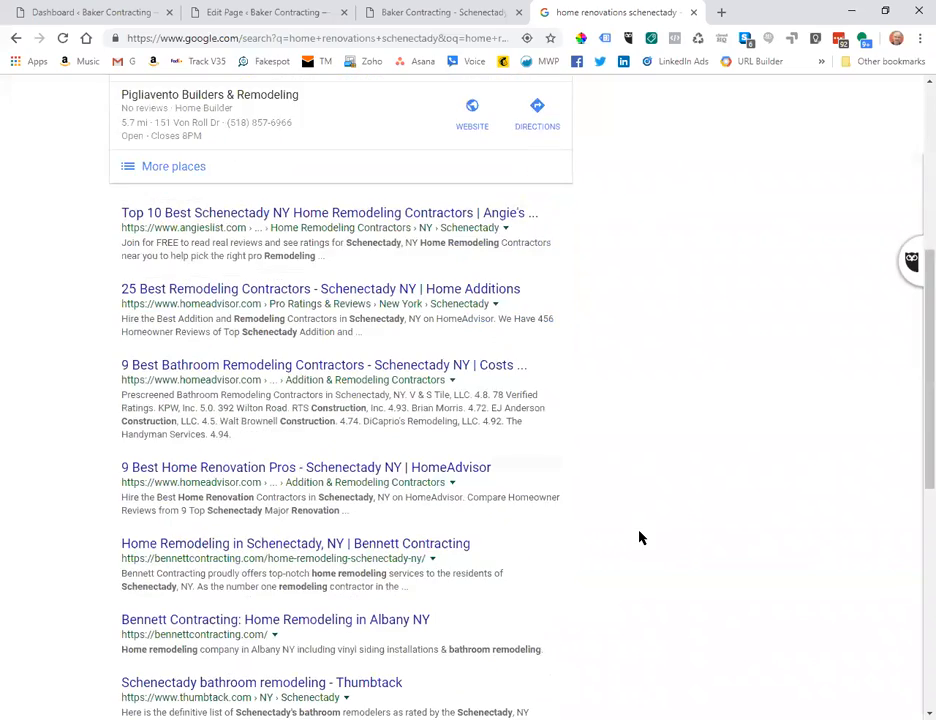
pyautogui.scroll(-3, 640, 538)
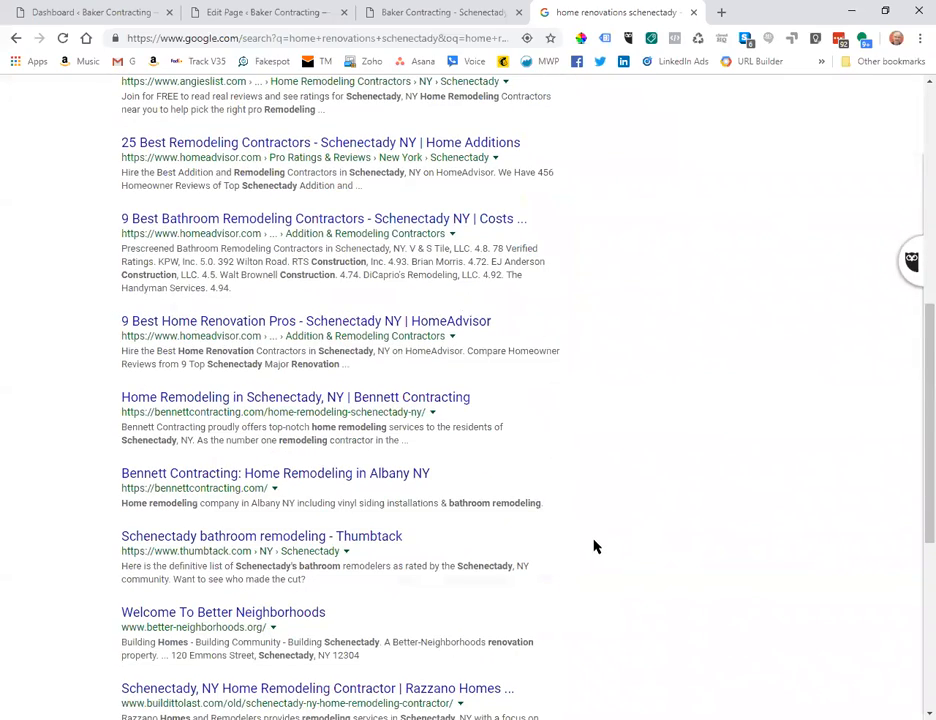
pyautogui.scroll(5, 594, 546)
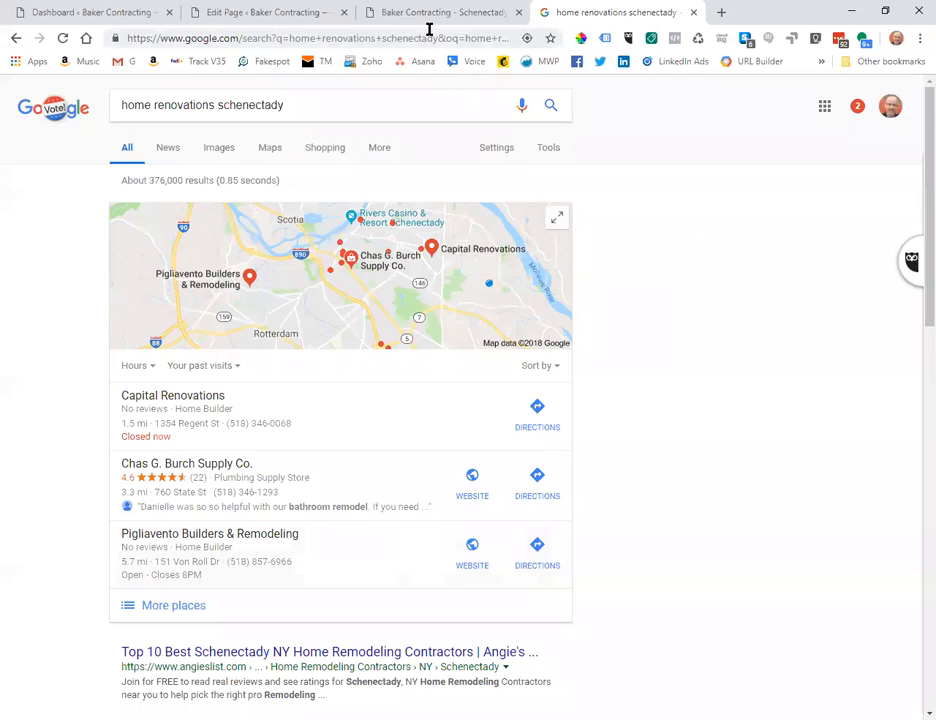
# Delete ' - Schenectady' from the Yoast SEO title so it ends with '- Baker Contracting'.
pyautogui.click(428, 16)
pyautogui.click(245, 16)
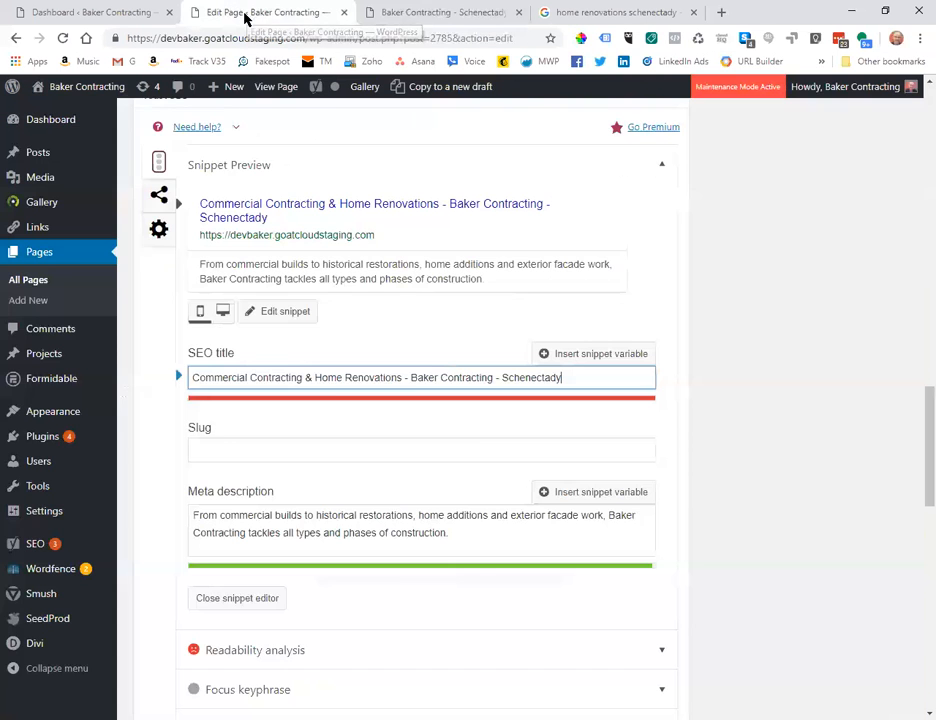
pyautogui.click(496, 377)
pyautogui.press('Delete')
pyautogui.press('Delete')
pyautogui.press('Delete')
pyautogui.press('Delete')
pyautogui.press('Delete')
pyautogui.press('Delete')
pyautogui.press('Delete')
pyautogui.press('Delete')
pyautogui.press('Delete')
pyautogui.press('Delete')
pyautogui.press('Delete')
pyautogui.press('Delete')
pyautogui.press('Delete')
pyautogui.press('Delete')
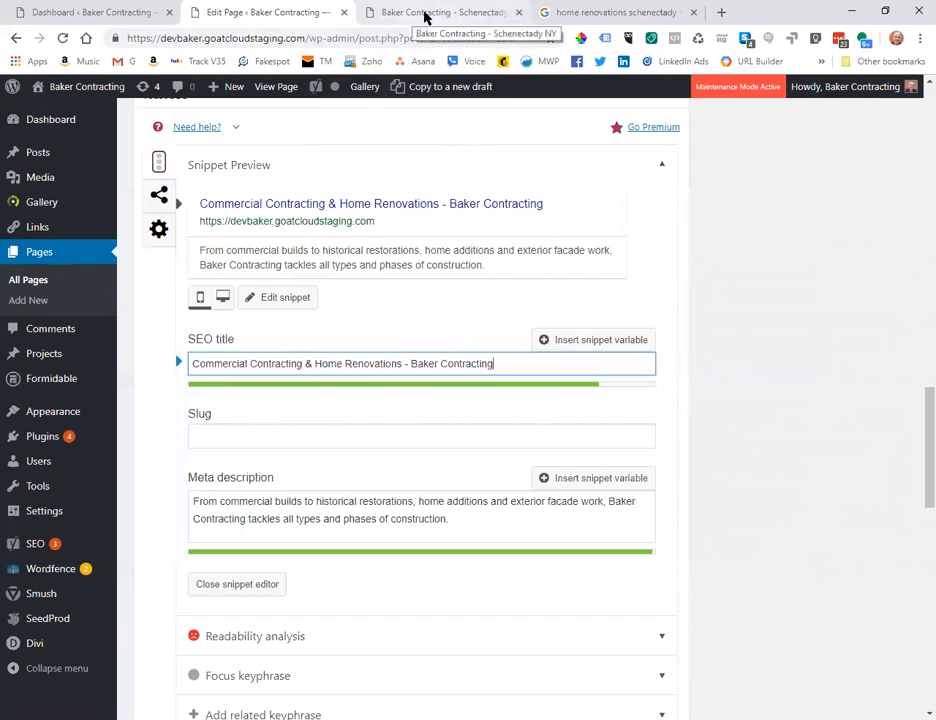
pyautogui.click(412, 14)
pyautogui.click(550, 390)
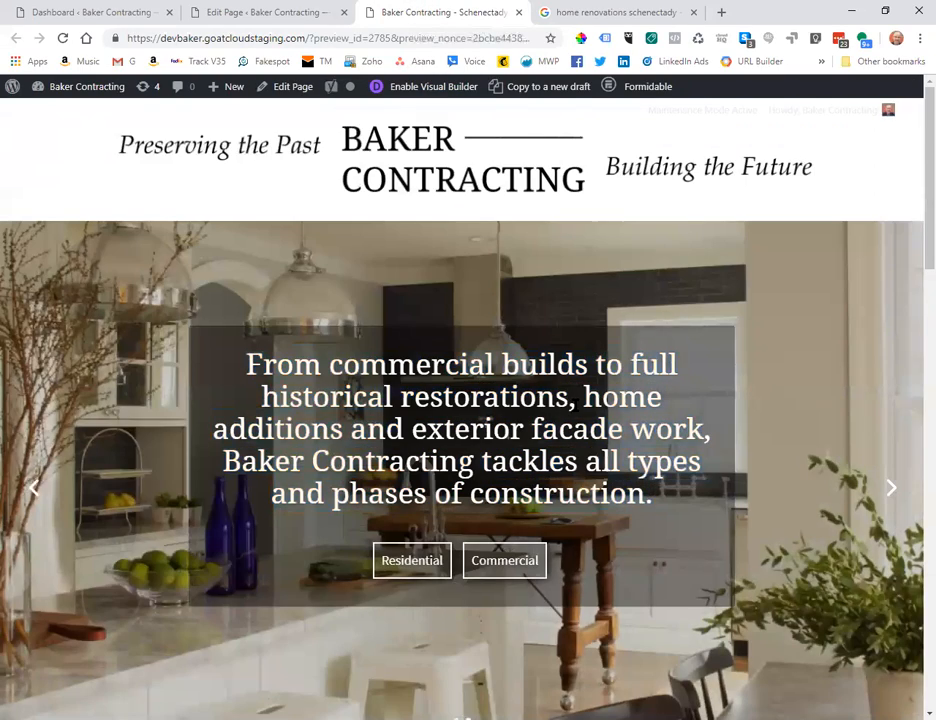
pyautogui.scroll(-3, 572, 399)
pyautogui.scroll(3, 572, 399)
pyautogui.scroll(-5, 488, 419)
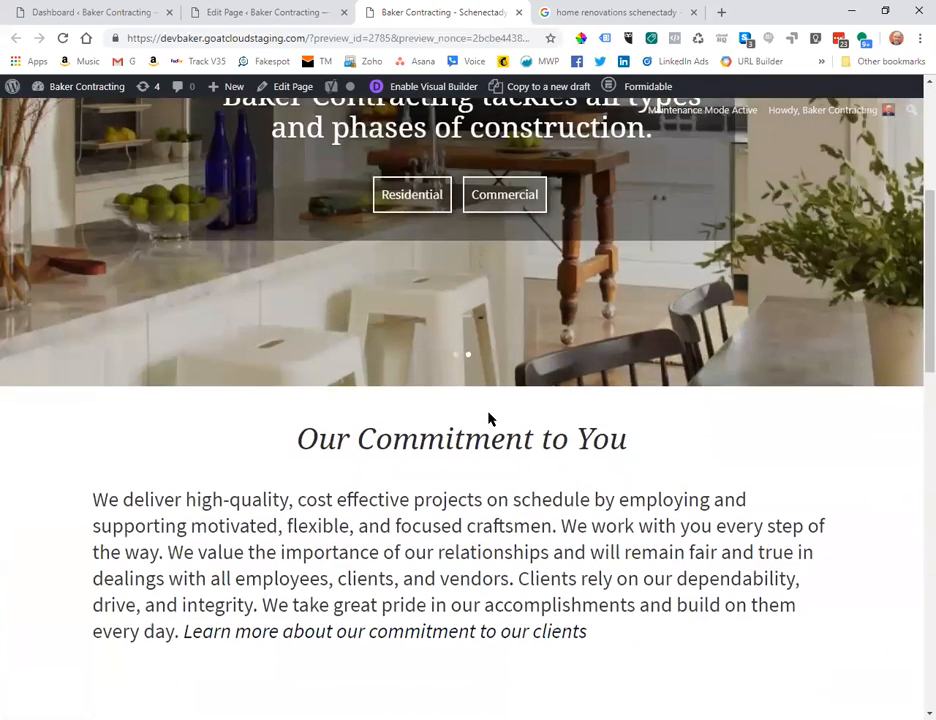
pyautogui.scroll(-1, 488, 419)
pyautogui.scroll(2, 489, 417)
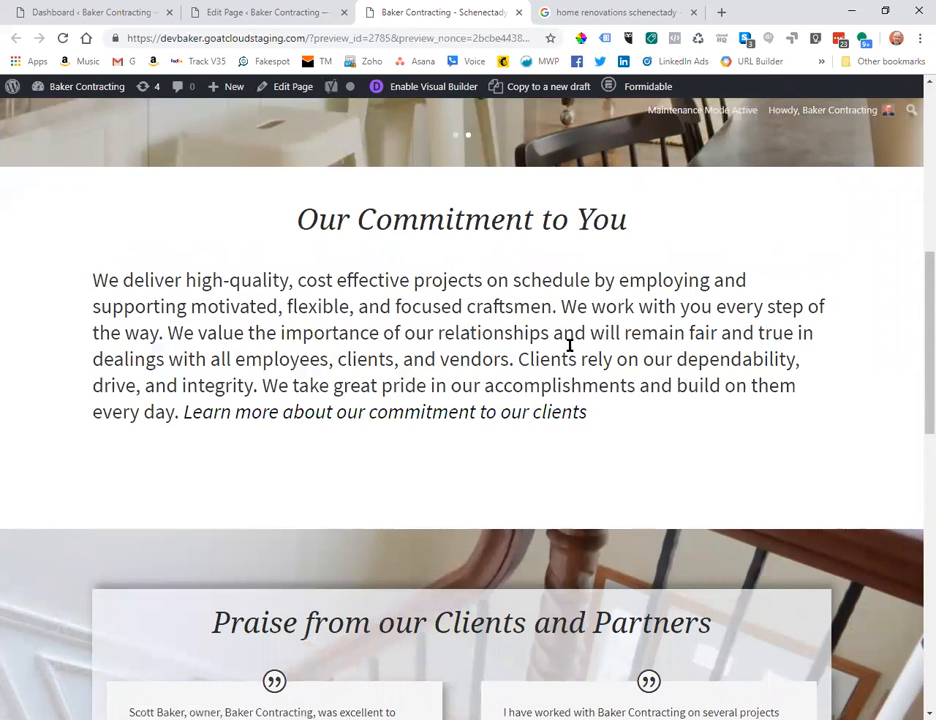
pyautogui.scroll(-1, 600, 353)
pyautogui.scroll(-5, 597, 351)
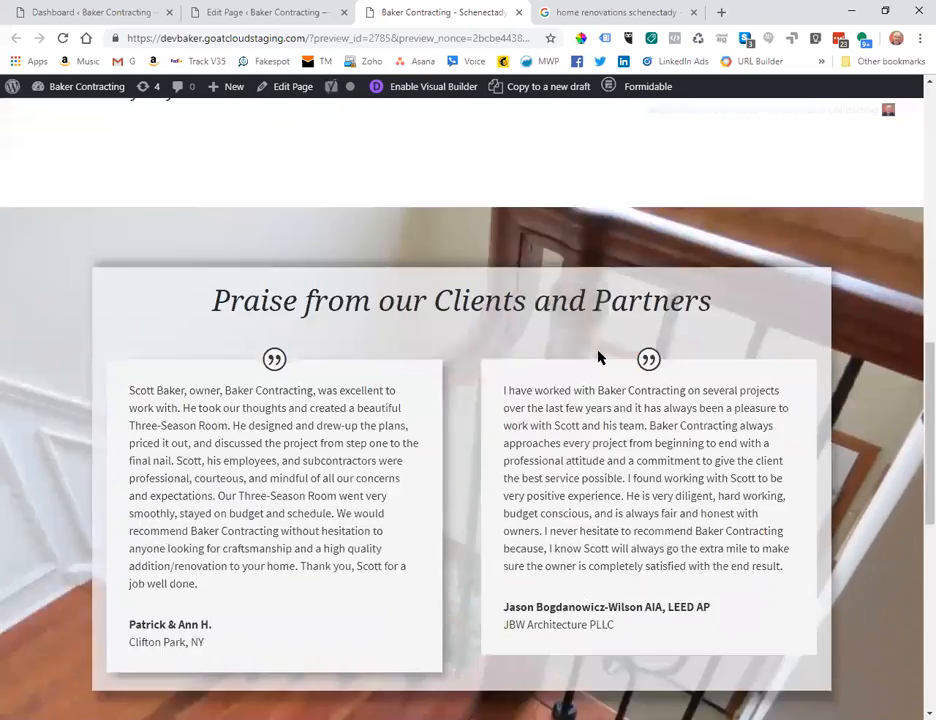
pyautogui.scroll(2, 600, 359)
pyautogui.scroll(4, 598, 355)
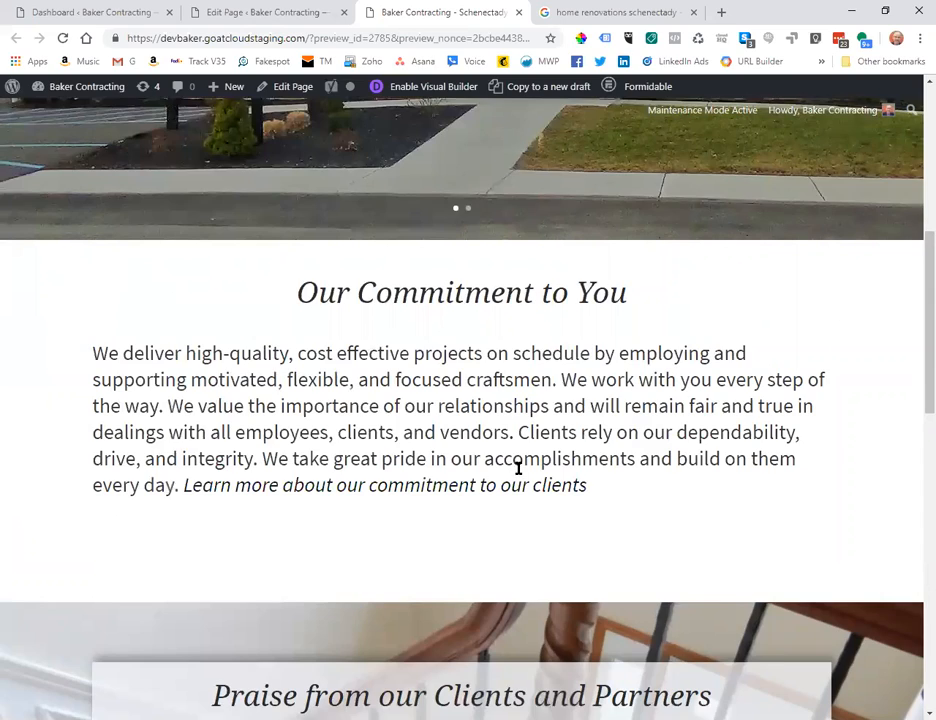
pyautogui.scroll(6, 546, 484)
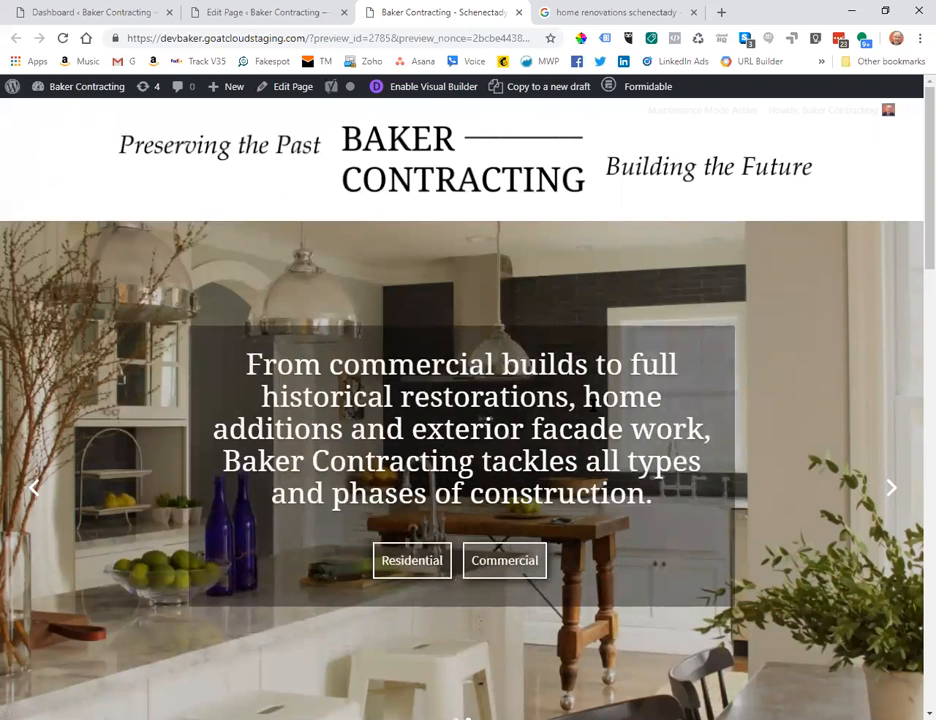
pyautogui.scroll(-3, 658, 412)
pyautogui.scroll(3, 586, 397)
pyautogui.scroll(-1, 589, 403)
pyautogui.scroll(1, 589, 403)
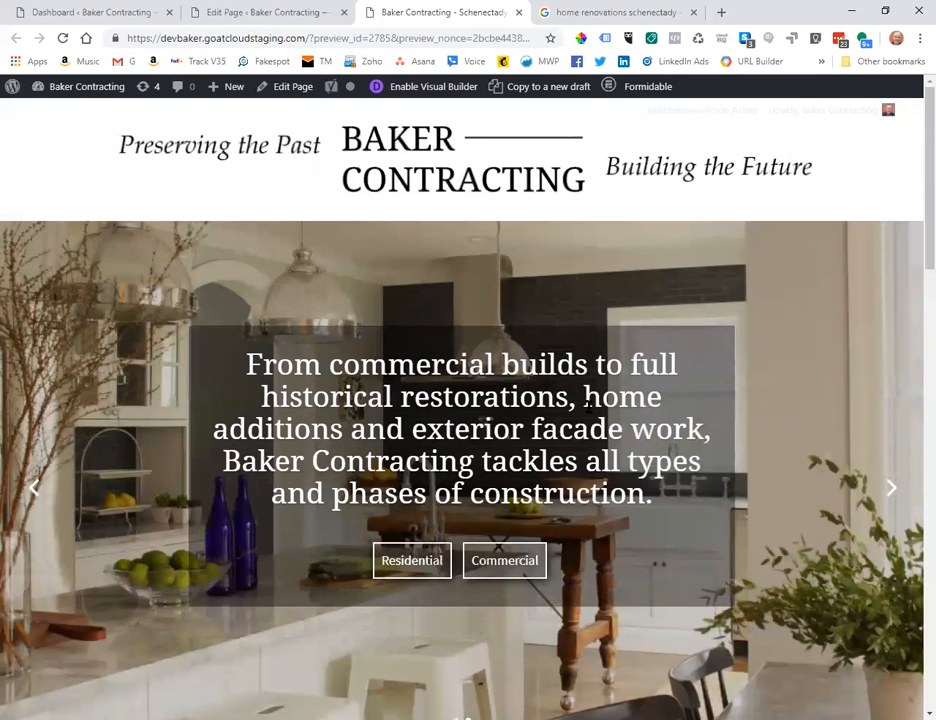
pyautogui.click(250, 15)
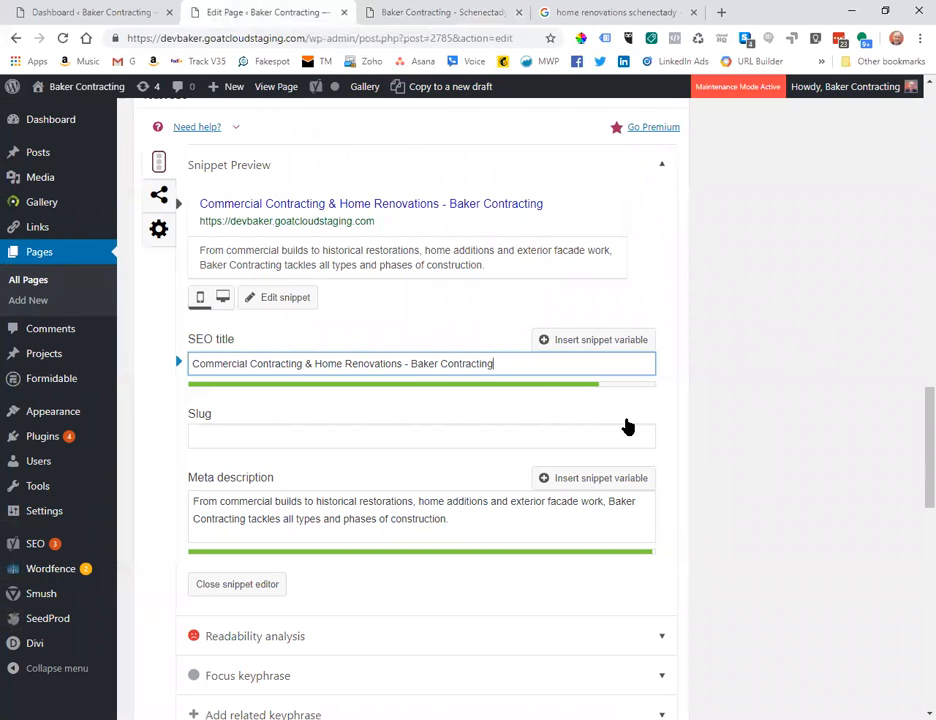
# Change the SEO title to 'Commercial Construction & Home Renovation - Baker Contracting'.
pyautogui.scroll(3, 300, 326)
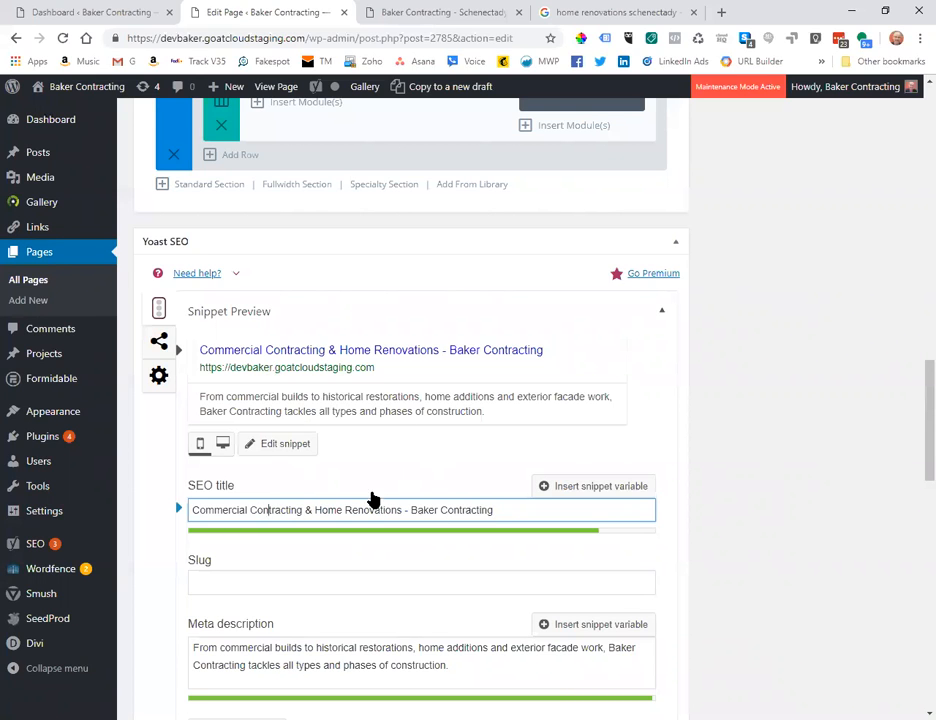
pyautogui.write('struction')
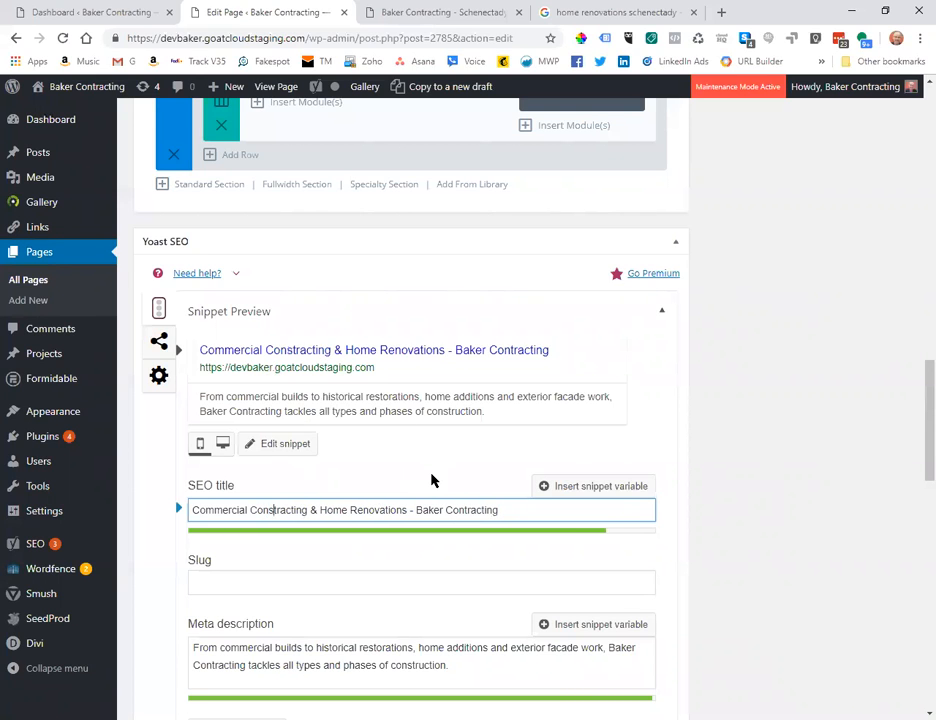
pyautogui.press('Delete')
pyautogui.press('Delete')
pyautogui.press('Delete')
pyautogui.press('Delete')
pyautogui.press('Delete')
pyautogui.press('Delete')
pyautogui.press('Delete')
pyautogui.click(403, 511)
pyautogui.press('BackSpace')
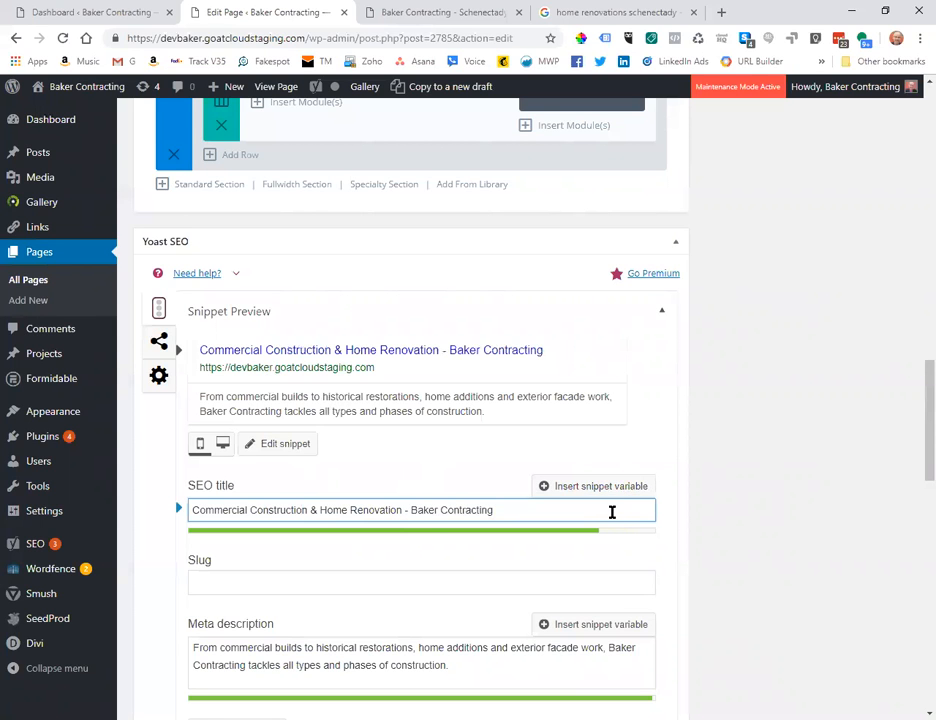
# In the meta description, replace 'Baker Contracting tackles' with 'we tackle' and start an ending 'Call 518-'.
pyautogui.scroll(-3, 610, 509)
pyautogui.scroll(3, 608, 508)
pyautogui.scroll(-2, 580, 514)
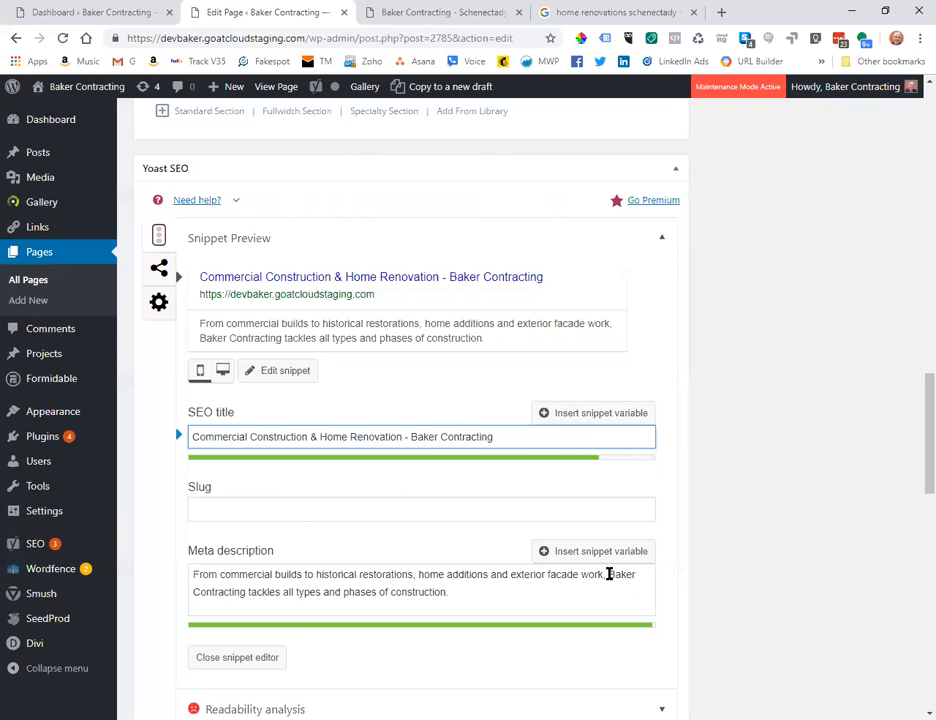
pyautogui.moveTo(609, 574); pyautogui.dragTo(240, 589)
pyautogui.write('we')
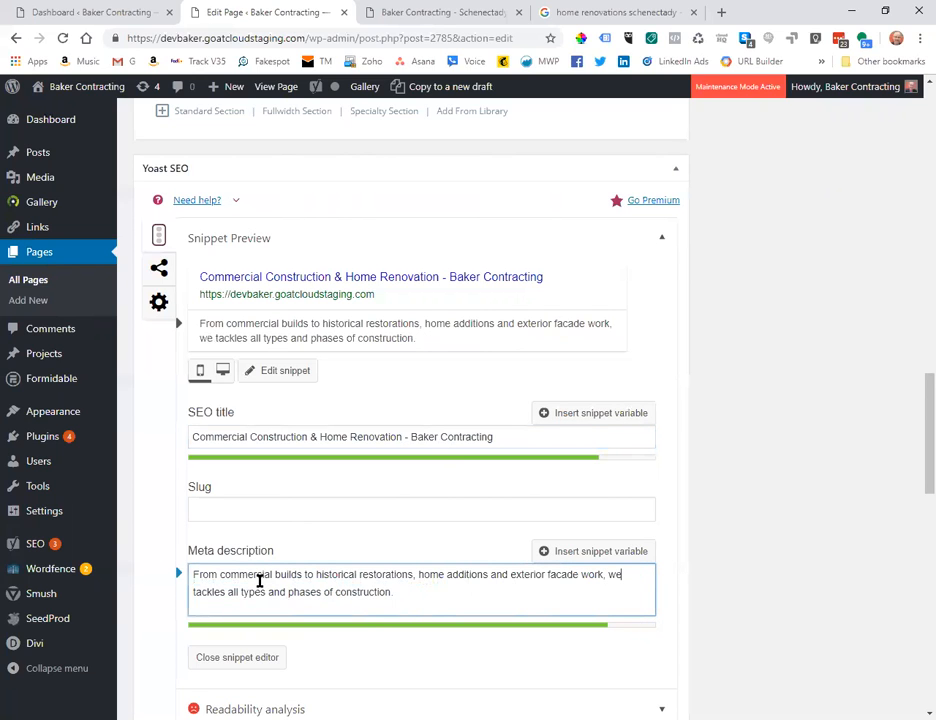
pyautogui.press('Left')
pyautogui.press('BackSpace')
pyautogui.press('End')
pyautogui.write('CAl')
pyautogui.press('BackSpace')
pyautogui.press('BackSpace')
pyautogui.write('all')
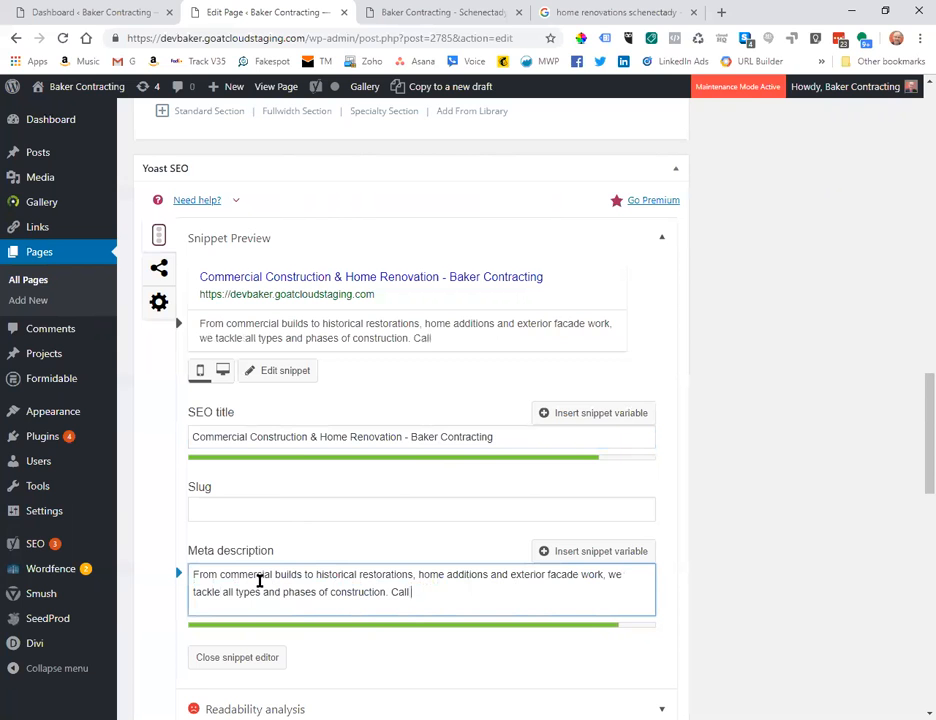
pyautogui.write(' 518-')
# Copy the company phone number from the site footer and paste it into the meta description.
pyautogui.click(462, 14)
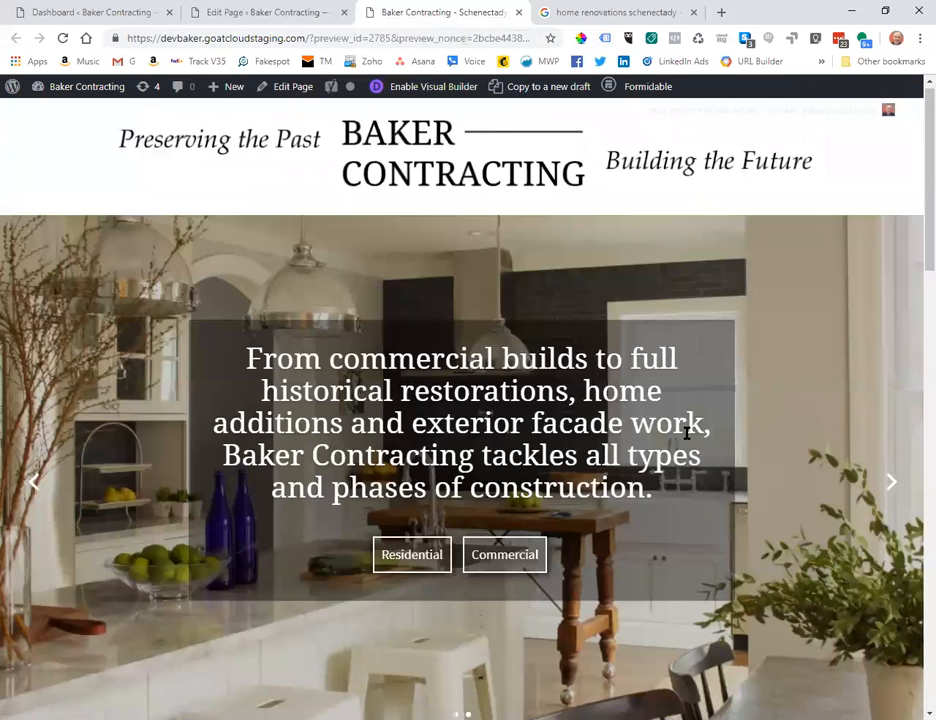
pyautogui.scroll(-1, 686, 437)
pyautogui.scroll(-15, 686, 437)
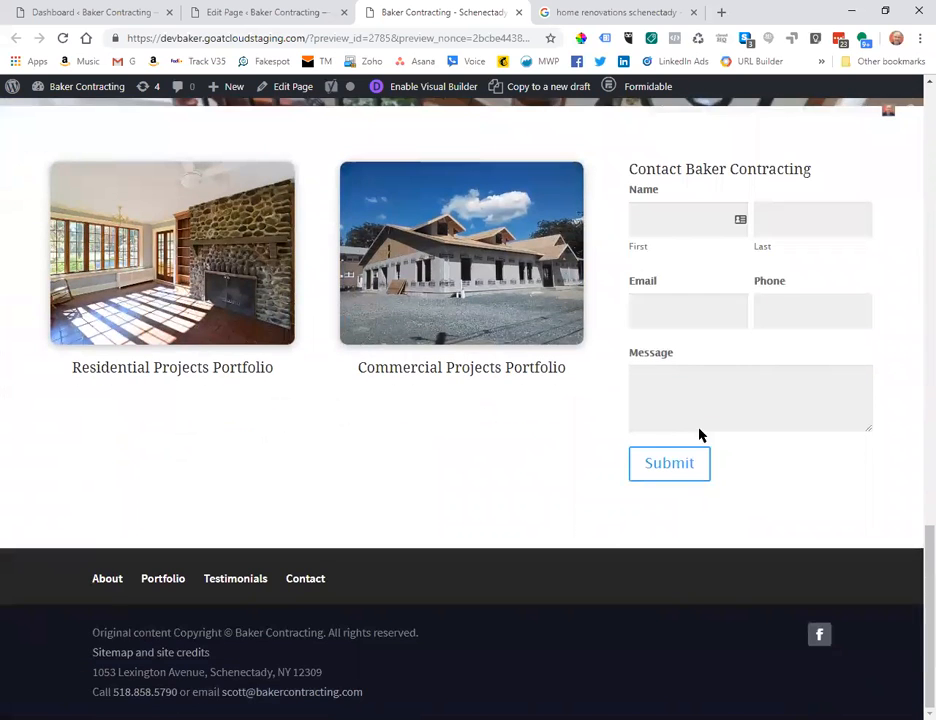
pyautogui.moveTo(178, 692); pyautogui.dragTo(112, 692)
pyautogui.hotkey('ctrl', 'c')
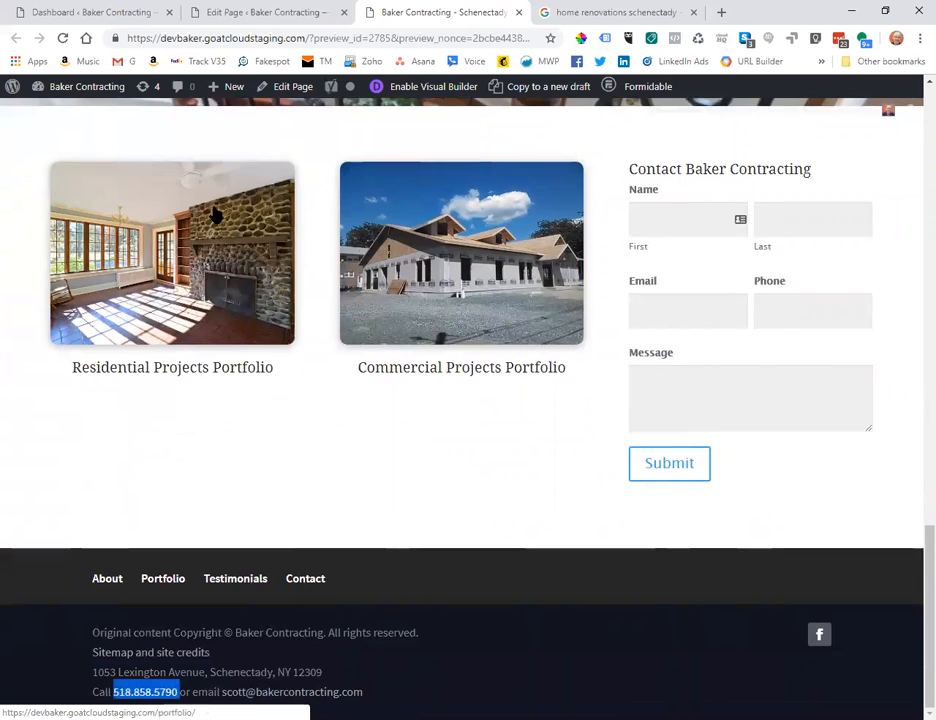
pyautogui.click(230, 11)
pyautogui.click(463, 591)
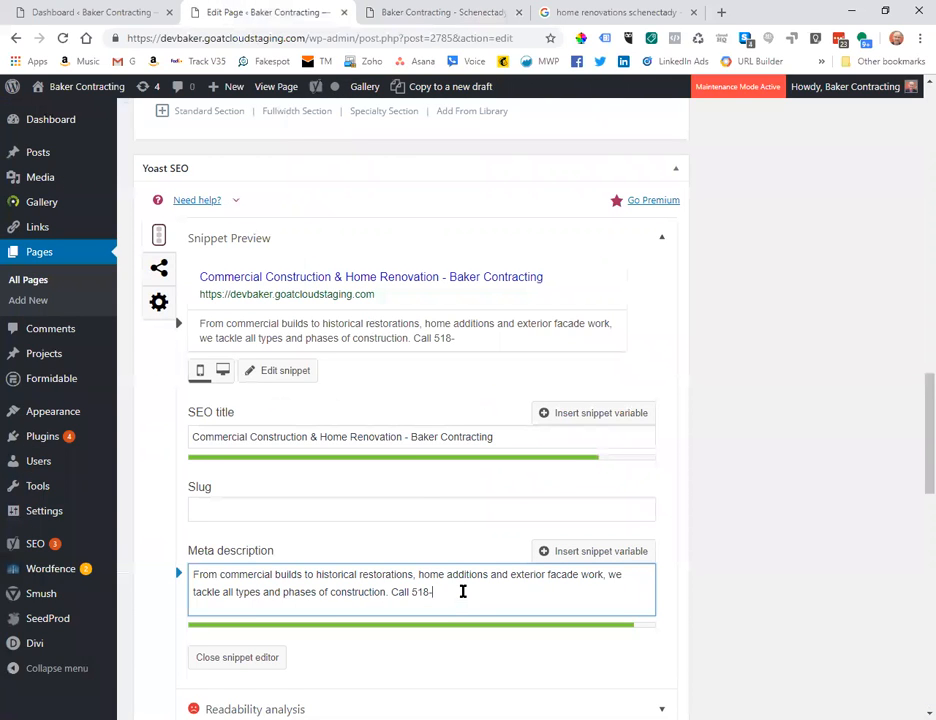
pyautogui.hotkey('ctrl', 'v')
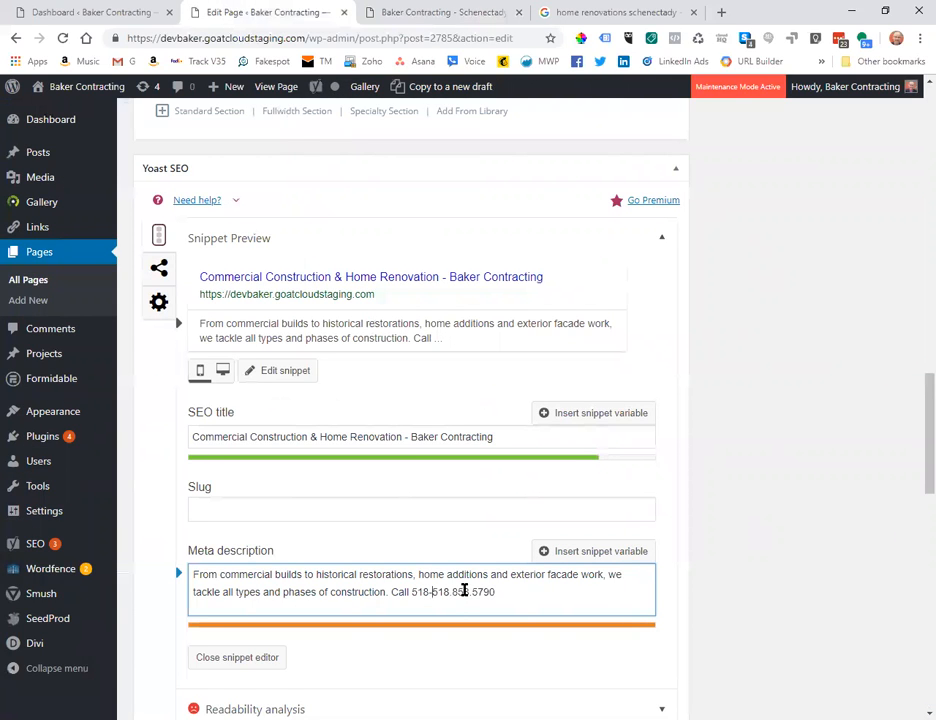
pyautogui.press('Delete')
pyautogui.press('Delete')
pyautogui.press('Delete')
pyautogui.press('Delete')
pyautogui.press('End')
pyautogui.write('.')
# Replace the phone number's dots with hyphens and put 'Call' before the number.
pyautogui.hotkey('ctrl', 'Left')
pyautogui.hotkey('ctrl', 'Left')
pyautogui.hotkey('ctrl', 'Delete')
pyautogui.press('Delete')
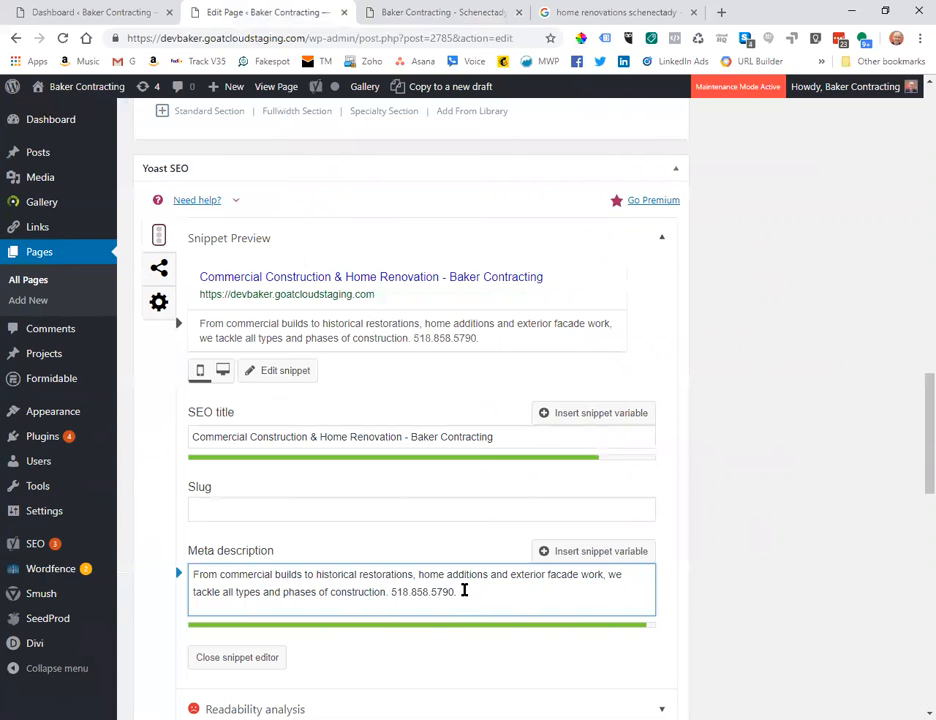
pyautogui.click(413, 591)
pyautogui.press('BackSpace')
pyautogui.write('-')
pyautogui.press('Left')
pyautogui.press('Left')
pyautogui.press('Left')
pyautogui.press('Left')
pyautogui.press('Left')
pyautogui.press('BackSpace')
pyautogui.write('-')
pyautogui.press('Left')
pyautogui.press('Left')
pyautogui.press('Left')
pyautogui.press('Left')
pyautogui.write('Call')
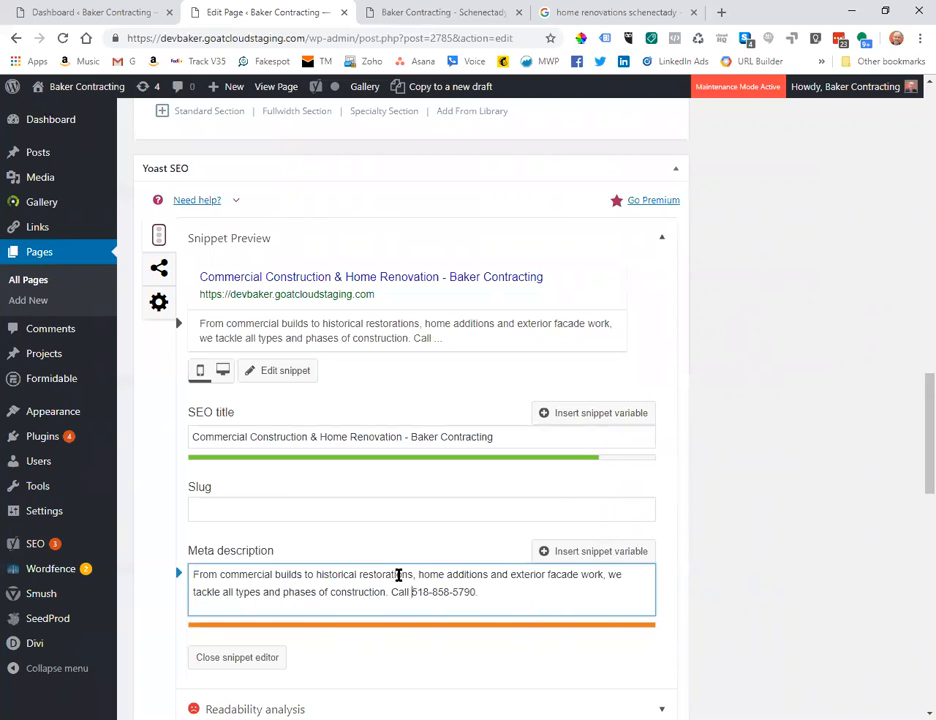
# Delete the 'Call' phone-number sentence and the trailing period from the meta description.
pyautogui.click(498, 592)
pyautogui.moveTo(391, 591); pyautogui.dragTo(545, 589)
pyautogui.press('BackSpace')
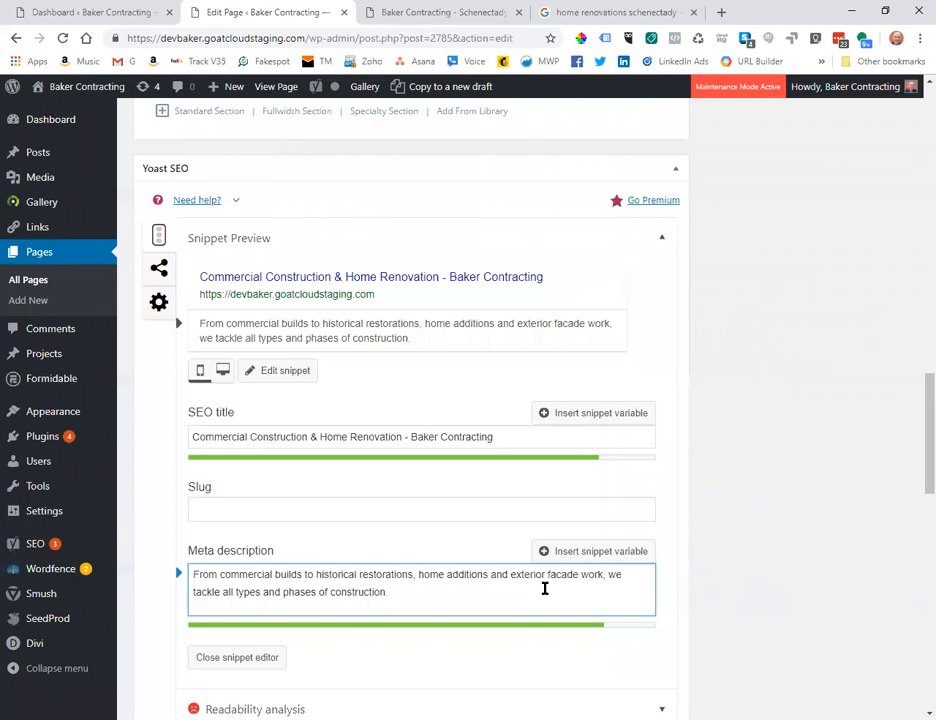
pyautogui.press('BackSpace')
pyautogui.press('Right')
pyautogui.press('Right')
pyautogui.press('Right')
pyautogui.press('Right')
pyautogui.press('Right')
pyautogui.press('Right')
pyautogui.press('Right')
pyautogui.press('Right')
pyautogui.press('Left')
pyautogui.press('Left')
# Remove 'home', 'exterior' and 'and phases', and end the description with 'in New York's Capital District.'.
pyautogui.hotkey('ctrl', 'Delete')
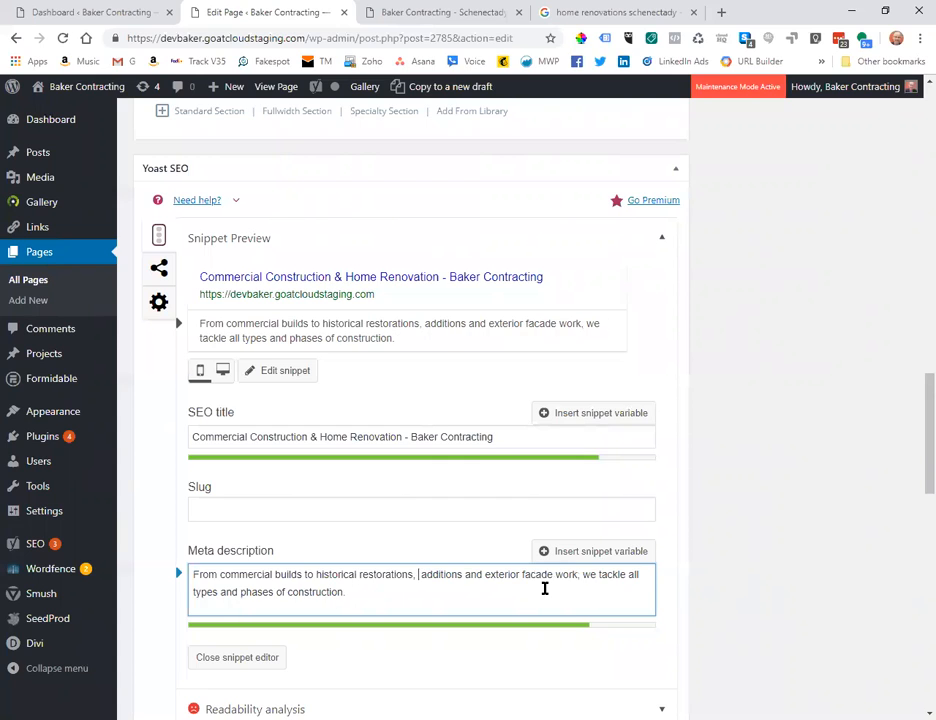
pyautogui.hotkey('ctrl', 'Right')
pyautogui.hotkey('ctrl', 'Right')
pyautogui.hotkey('ctrl', 'Delete')
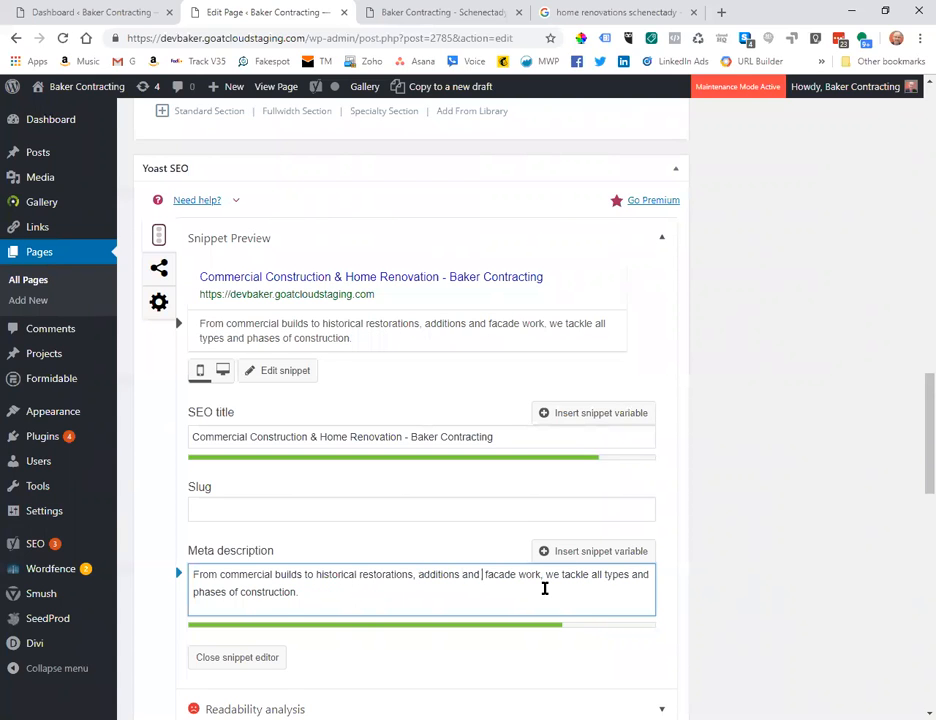
pyautogui.hotkey('ctrl', 'End')
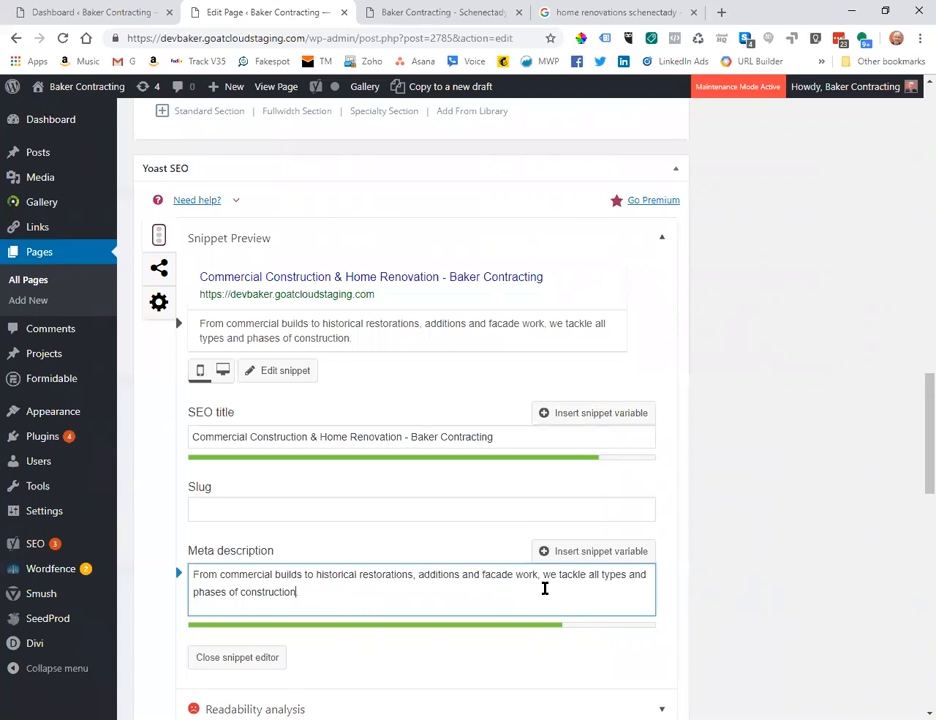
pyautogui.write('in New')
pyautogui.press('Up')
pyautogui.press('End')
pyautogui.hotkey('ctrl', 'Left')
pyautogui.hotkey('ctrl', 'Delete')
pyautogui.hotkey('ctrl', 'Delete')
pyautogui.press('Delete')
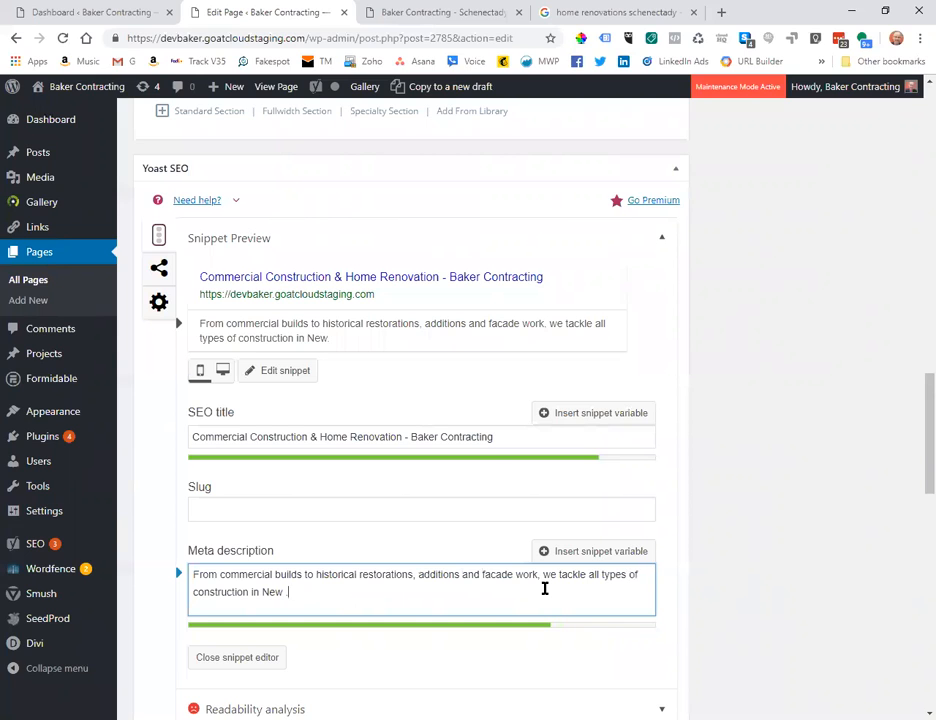
pyautogui.press('Down')
pyautogui.write("York's Capital District.")
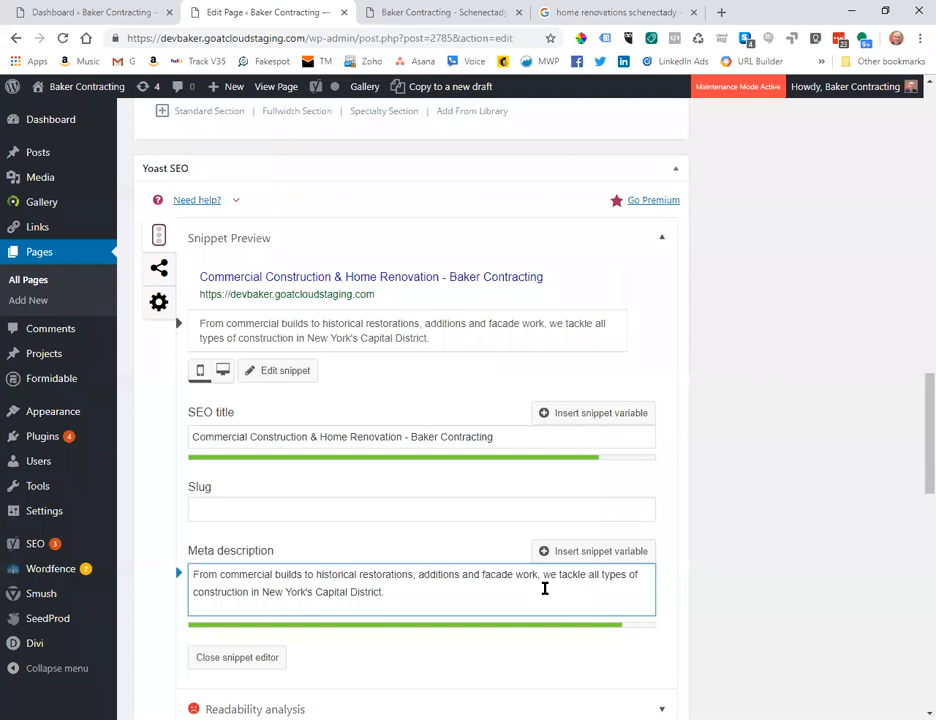
# Put a comma after 'additions' in place of 'and', and add 'and more' after 'facade work'.
pyautogui.press('Up')
pyautogui.press('Left')
pyautogui.press('Left')
pyautogui.press('Left')
pyautogui.press('Left')
pyautogui.press('Left')
pyautogui.press('Left')
pyautogui.press('Left')
pyautogui.press('Left')
pyautogui.press('Left')
pyautogui.press('Left')
pyautogui.press('Left')
pyautogui.press('Left')
pyautogui.press('Left')
pyautogui.press('Left')
pyautogui.press('Left')
pyautogui.press('Left')
pyautogui.press('Left')
pyautogui.press('Left')
pyautogui.press('Left')
pyautogui.press('Left')
pyautogui.press('BackSpace')
pyautogui.press('BackSpace')
pyautogui.press('BackSpace')
pyautogui.press('BackSpace')
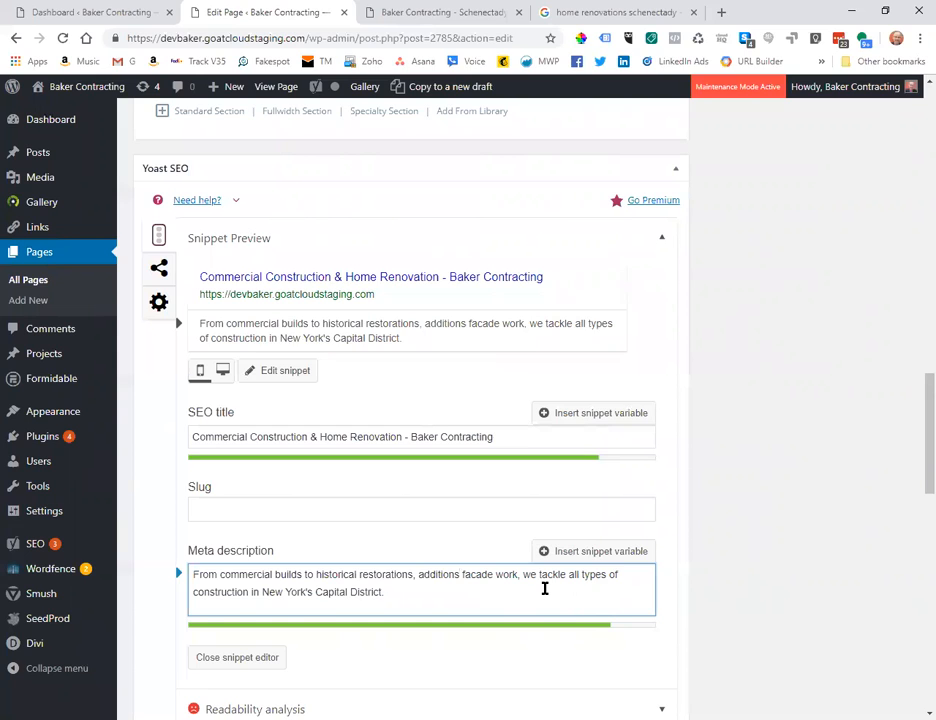
pyautogui.write(',')
pyautogui.press('Right')
pyautogui.press('Right')
pyautogui.press('Right')
pyautogui.press('Right')
pyautogui.press('Right')
pyautogui.press('Right')
pyautogui.press('Right')
pyautogui.press('Right')
pyautogui.press('Right')
pyautogui.press('Right')
pyautogui.write('and more')
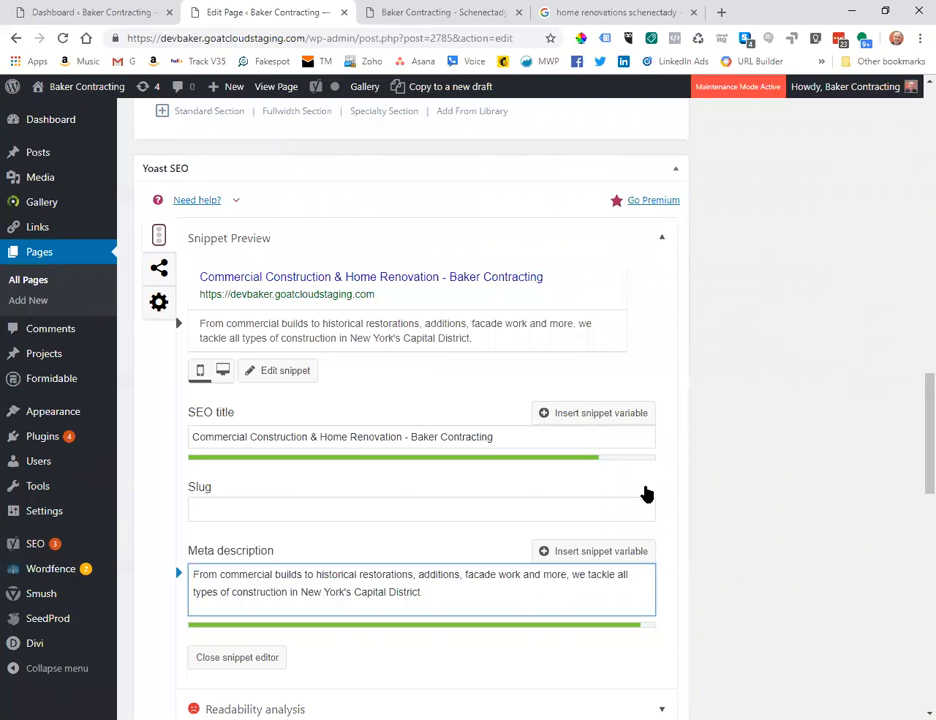
# Update the page and view its changes in the Preview Changes tab.
pyautogui.scroll(-3, 843, 514)
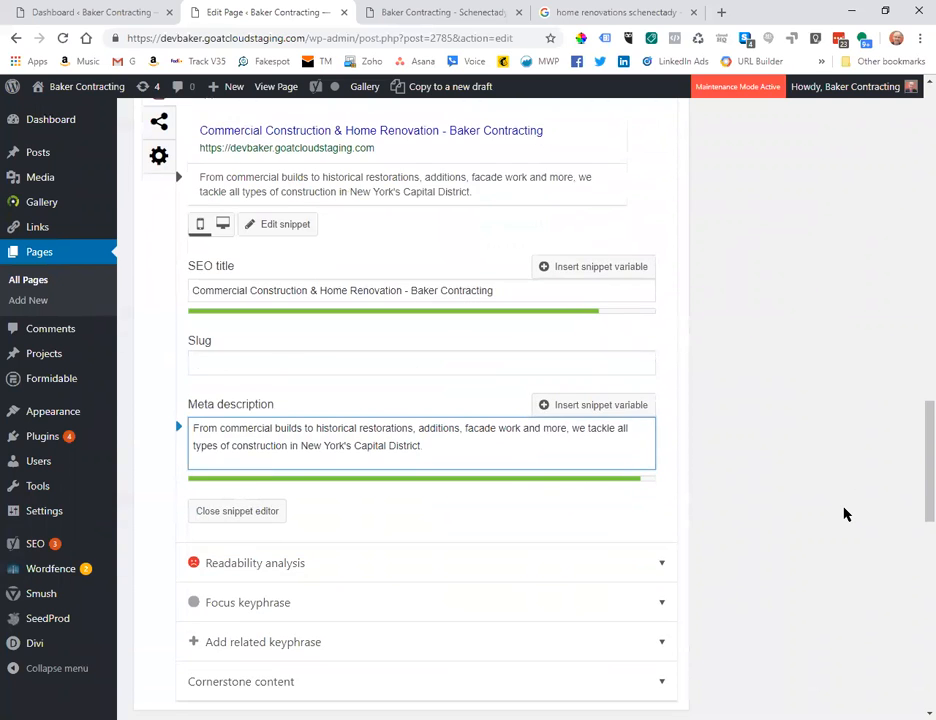
pyautogui.scroll(-3, 843, 514)
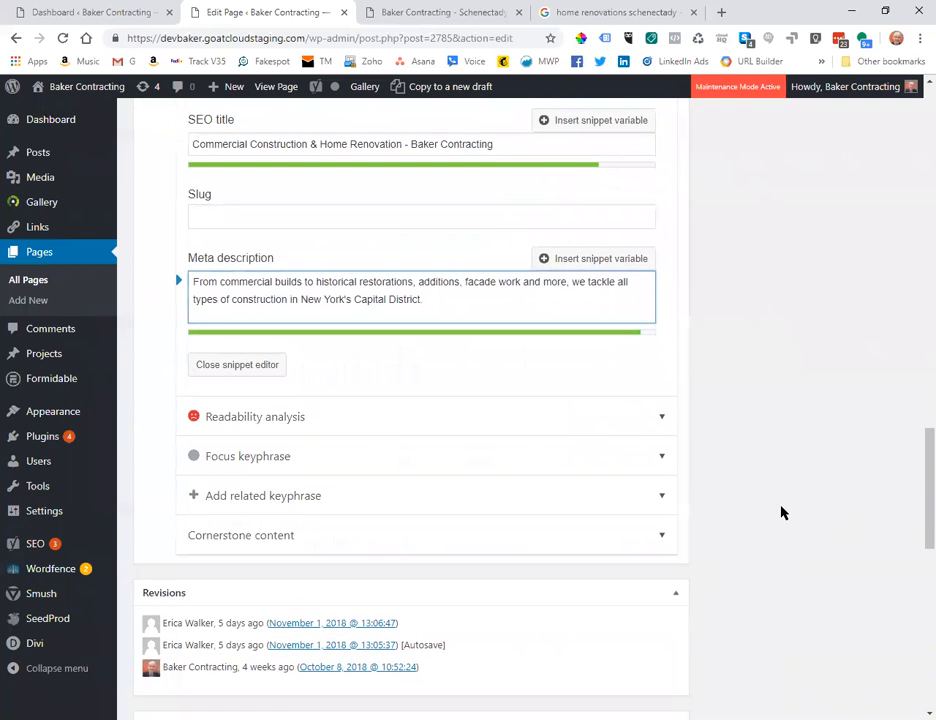
pyautogui.scroll(5, 781, 512)
pyautogui.scroll(-10, 781, 512)
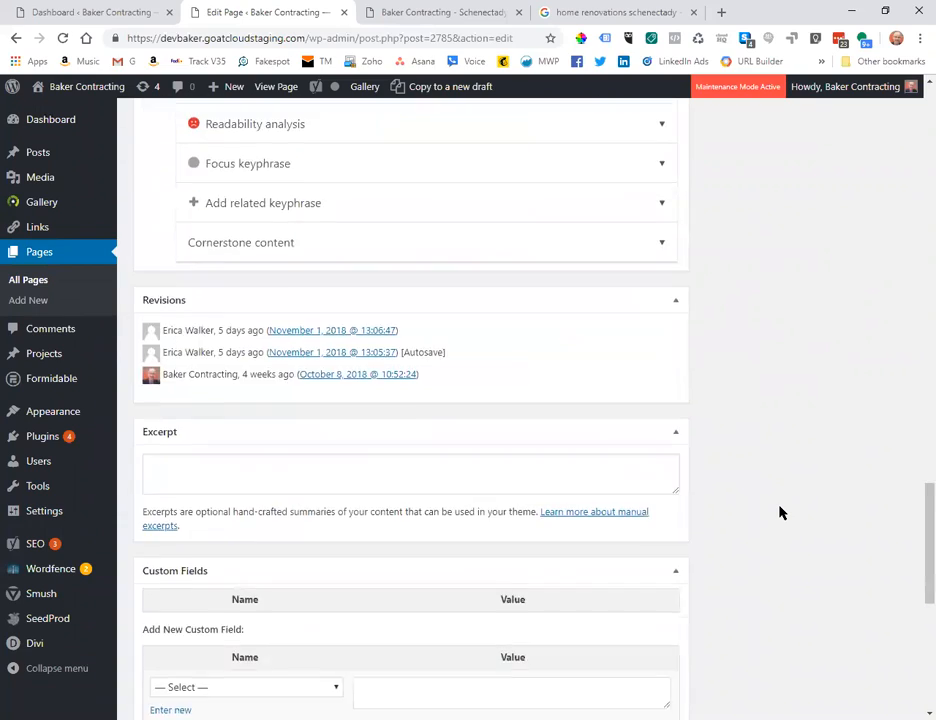
pyautogui.scroll(20, 781, 512)
pyautogui.scroll(15, 781, 512)
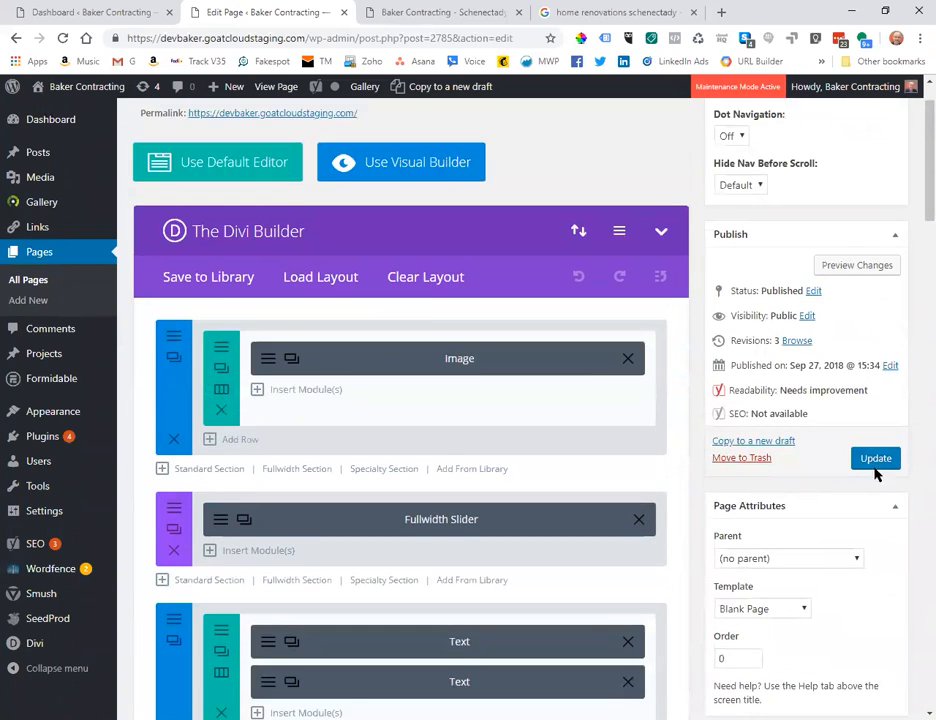
pyautogui.click(876, 459)
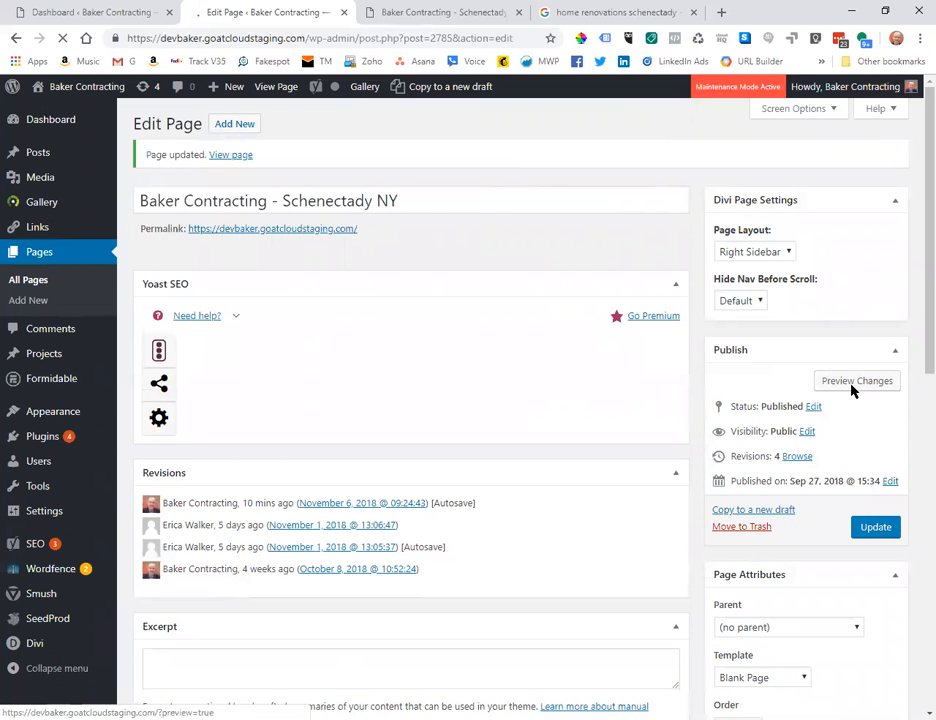
pyautogui.click(852, 387)
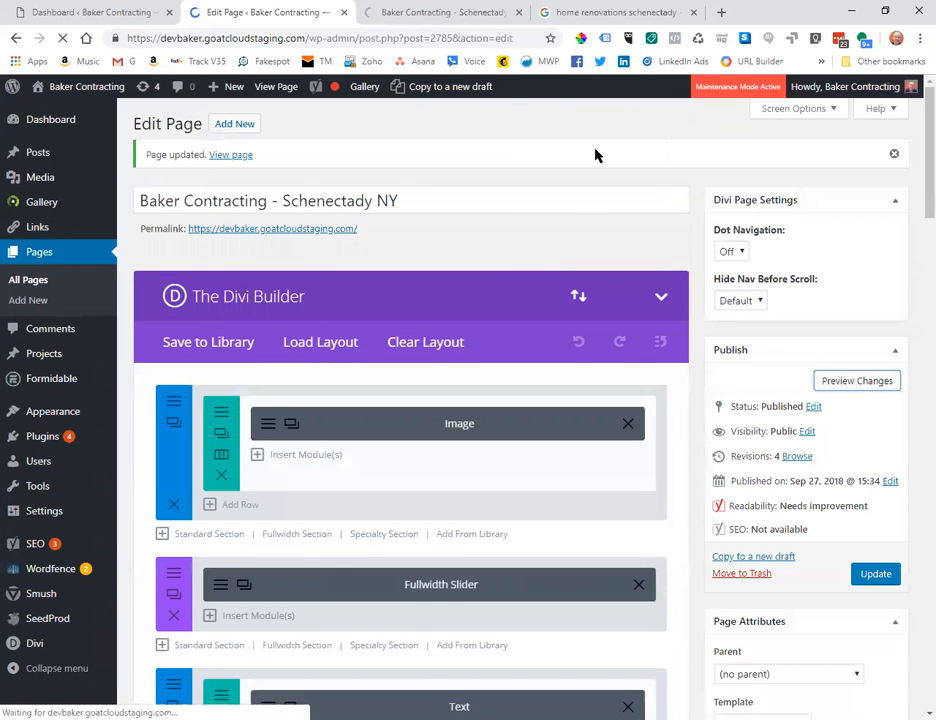
pyautogui.click(424, 20)
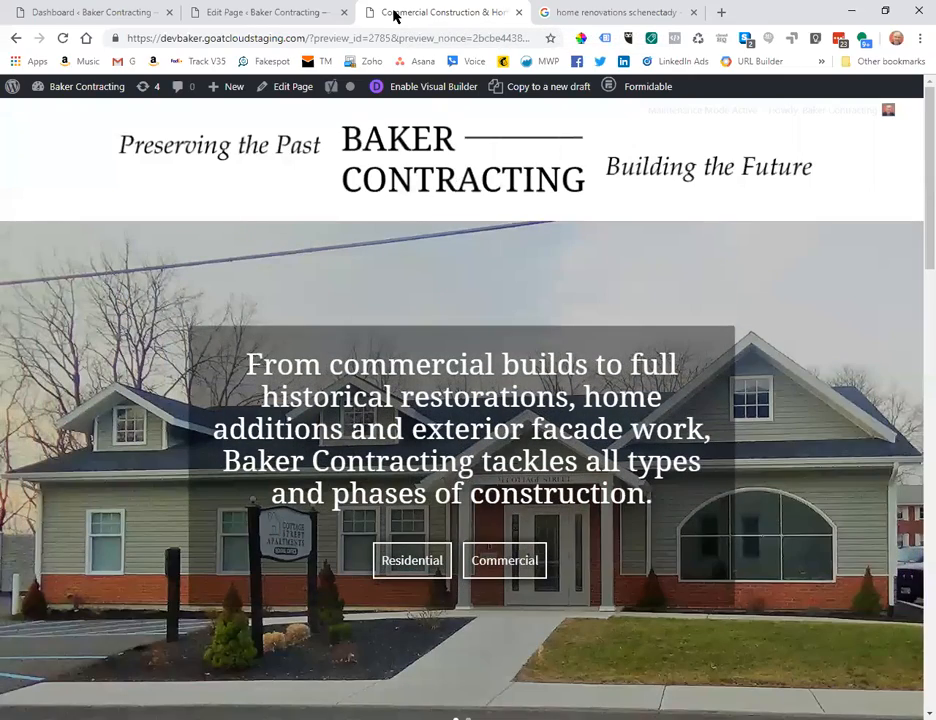
# Back in the page editor, select and deselect the page title, then scroll to the Yoast SEO box and back.
pyautogui.click(278, 13)
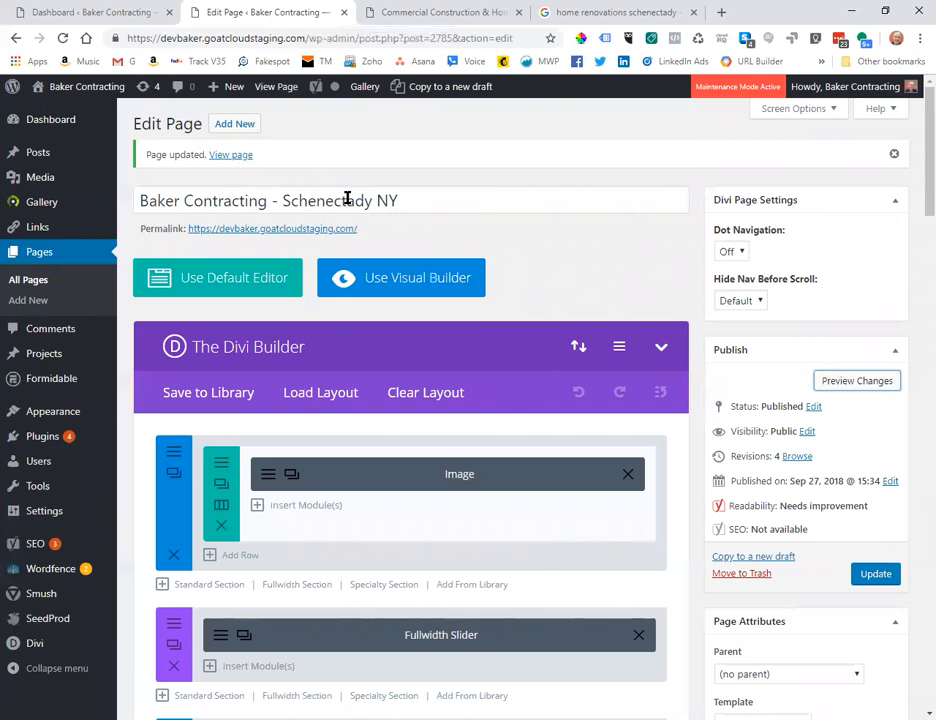
pyautogui.moveTo(413, 200); pyautogui.dragTo(148, 201)
pyautogui.scroll(-2, 430, 250)
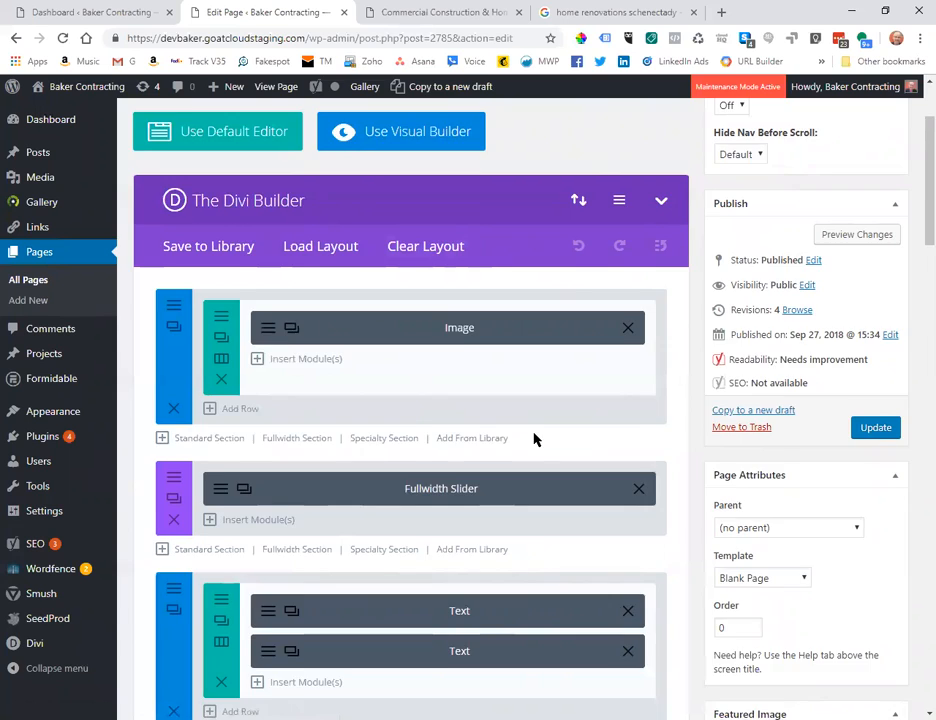
pyautogui.scroll(2, 534, 437)
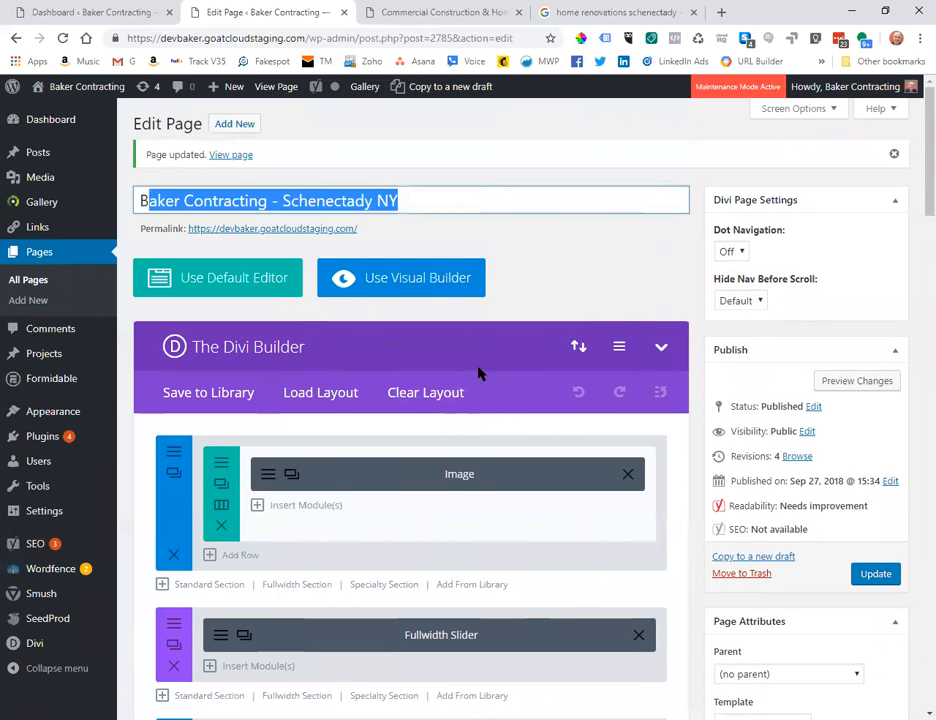
pyautogui.click(447, 205)
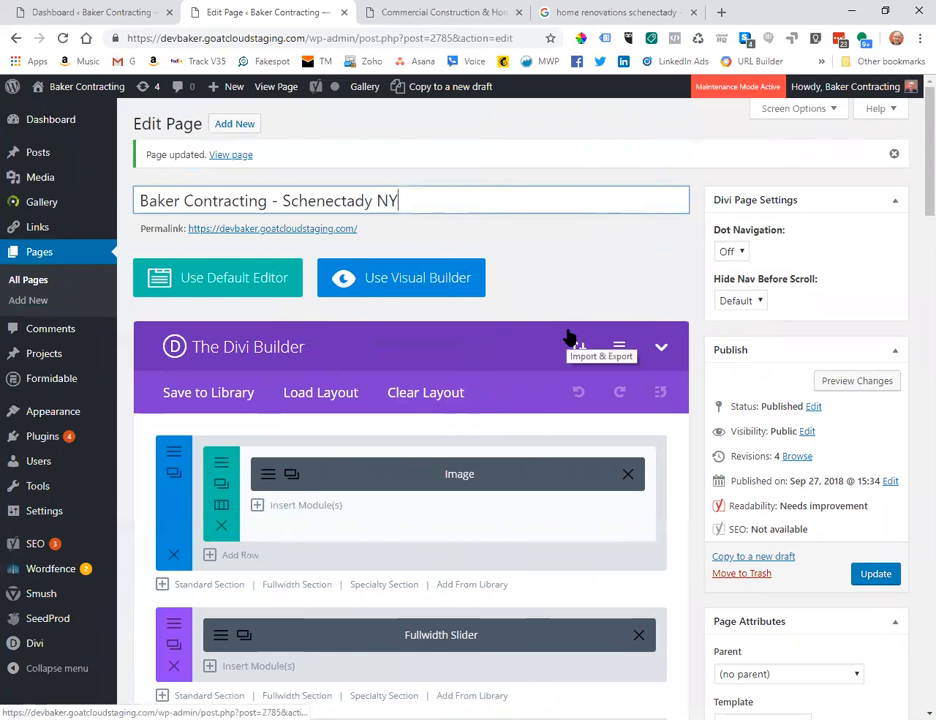
pyautogui.scroll(-8, 566, 329)
pyautogui.scroll(-10, 566, 329)
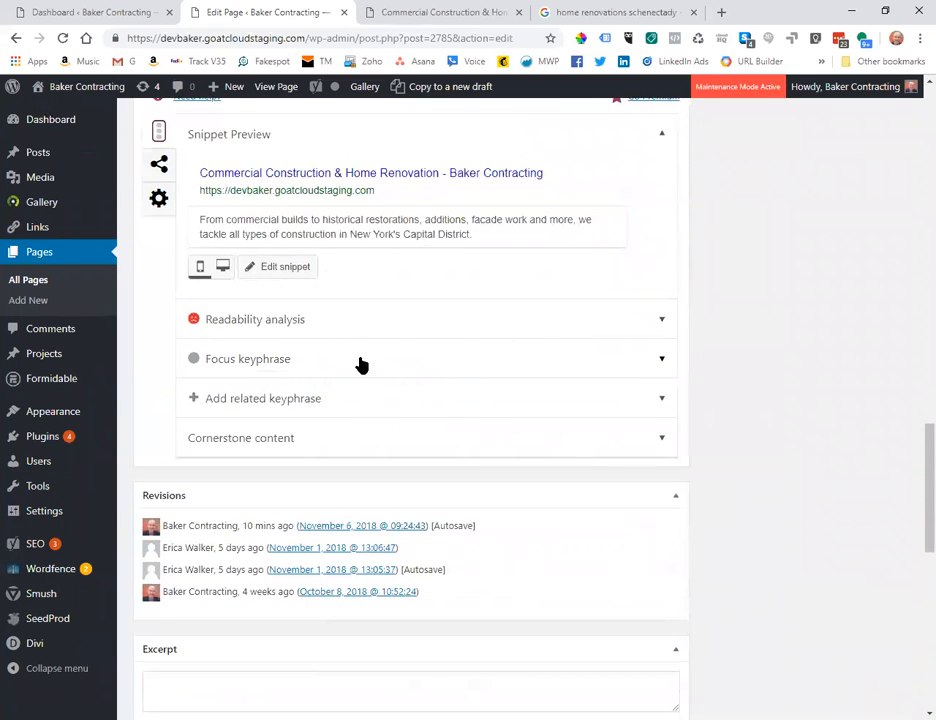
pyautogui.scroll(2, 372, 360)
pyautogui.scroll(-2, 386, 357)
pyautogui.scroll(5, 414, 359)
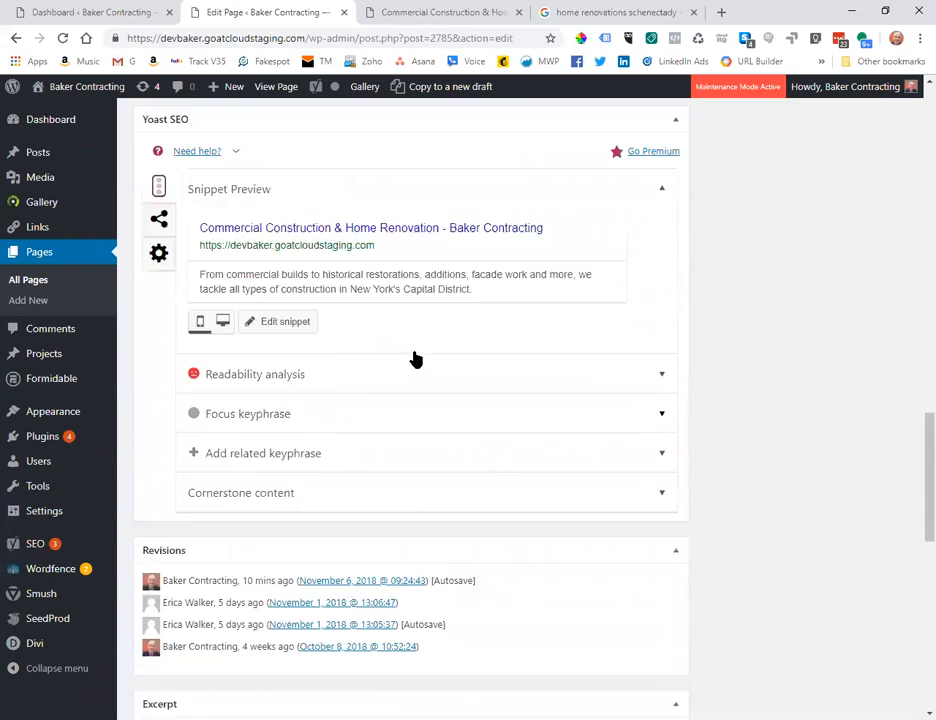
pyautogui.scroll(-3, 416, 357)
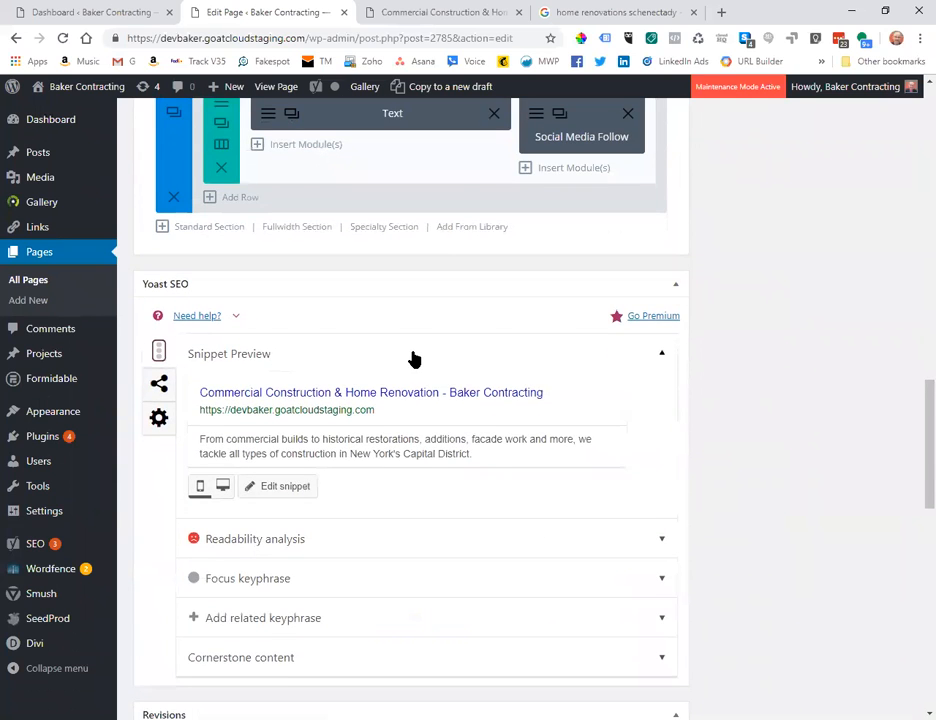
pyautogui.scroll(3, 414, 359)
pyautogui.scroll(3, 627, 397)
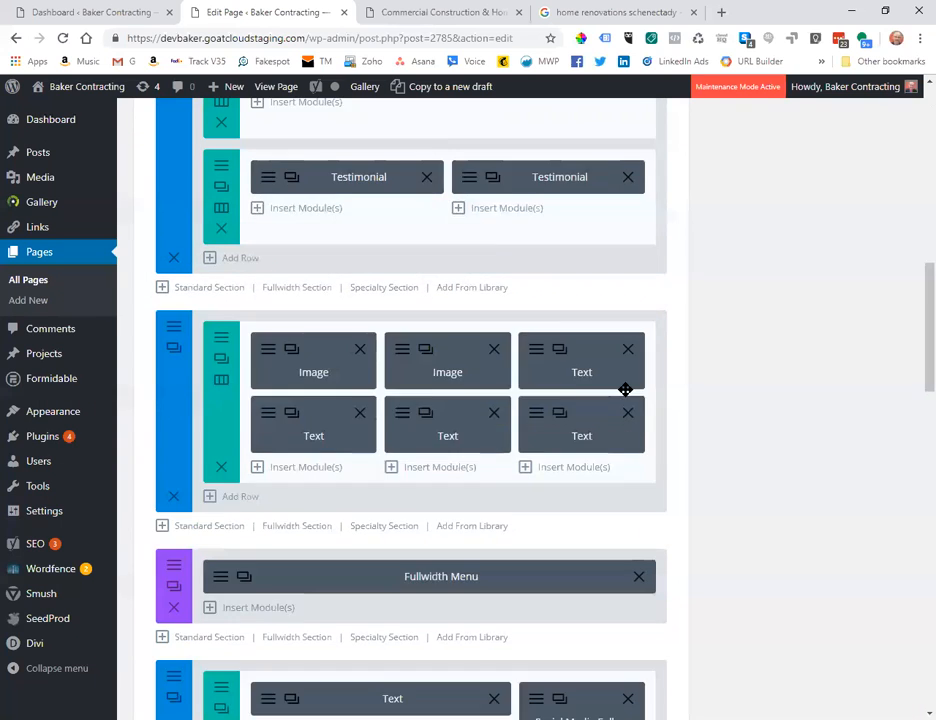
pyautogui.scroll(8, 625, 389)
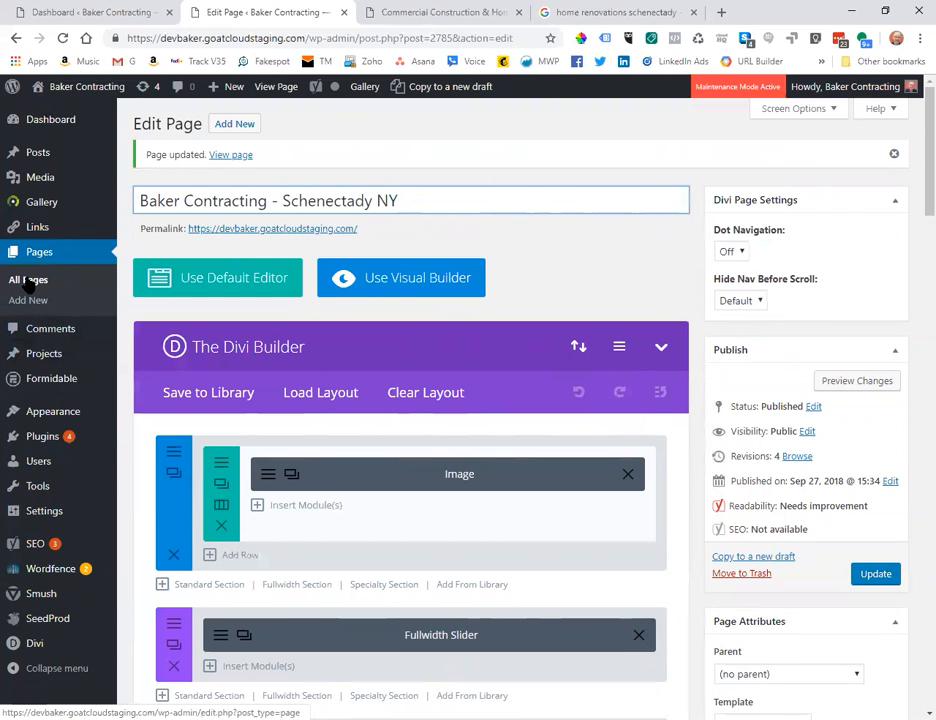
# Bulk-edit 'About Baker Contracting' and 'About Baker Contracting old' in the Published list to Draft status.
pyautogui.click(28, 284)
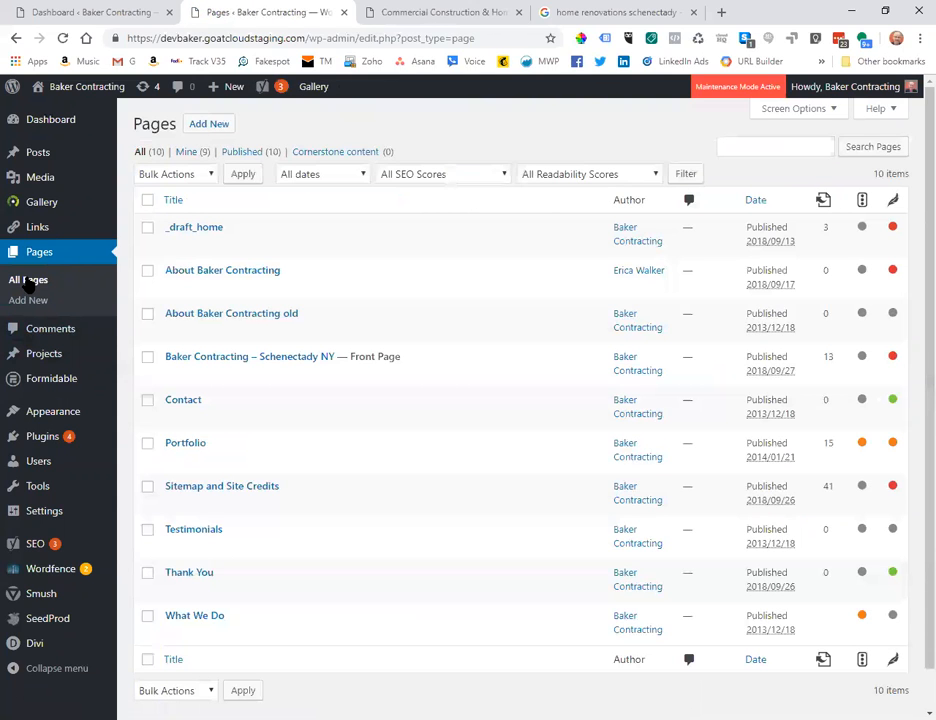
pyautogui.click(242, 154)
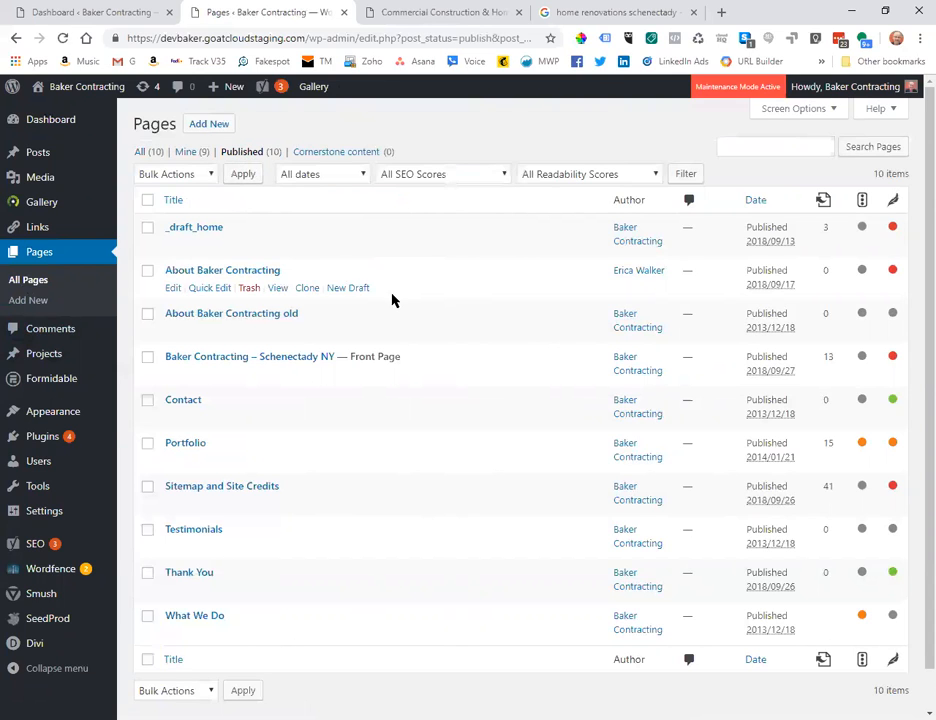
pyautogui.click(148, 314)
pyautogui.click(147, 271)
pyautogui.click(168, 174)
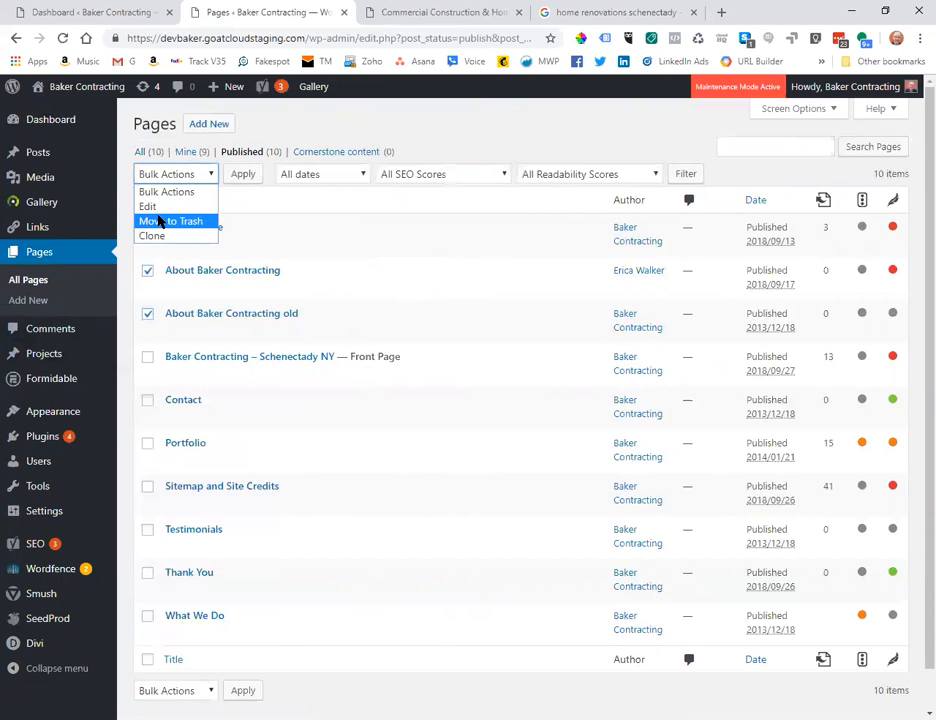
pyautogui.click(146, 206)
pyautogui.click(238, 178)
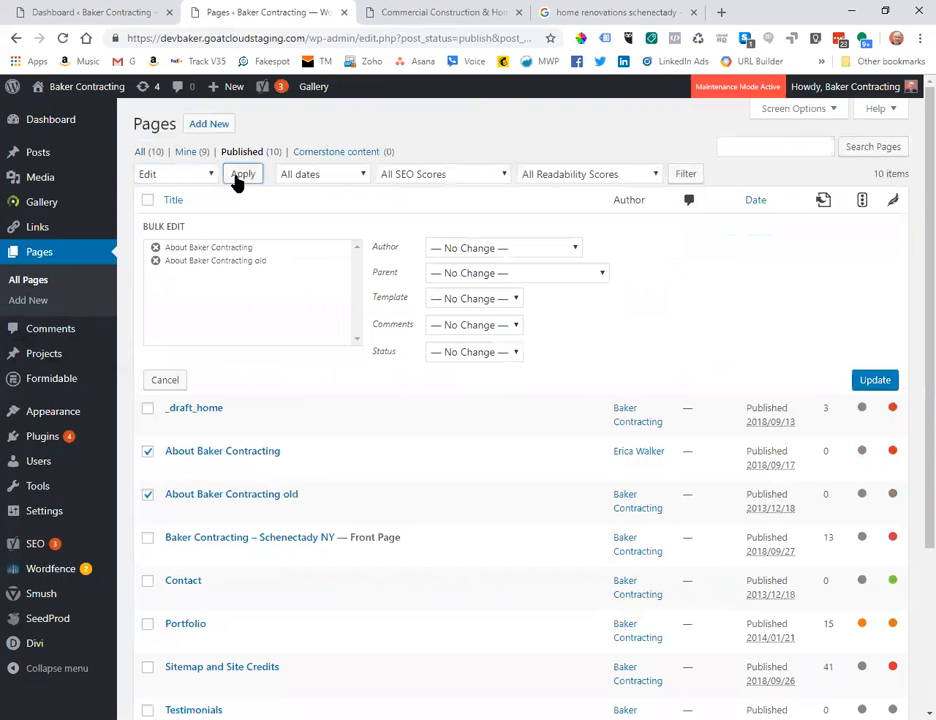
pyautogui.click(480, 358)
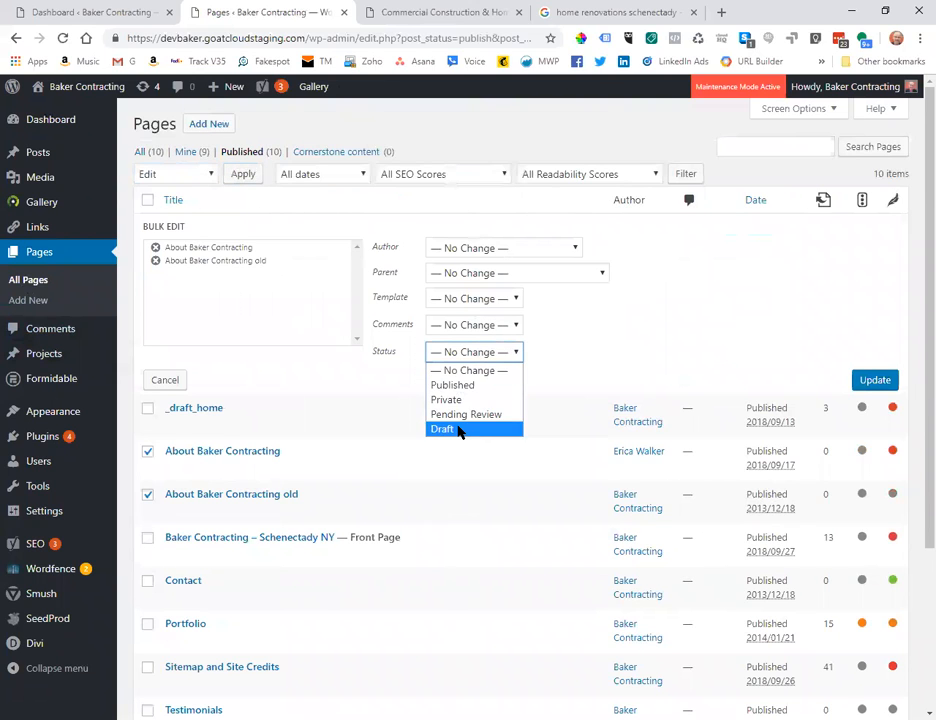
pyautogui.click(462, 430)
pyautogui.click(876, 388)
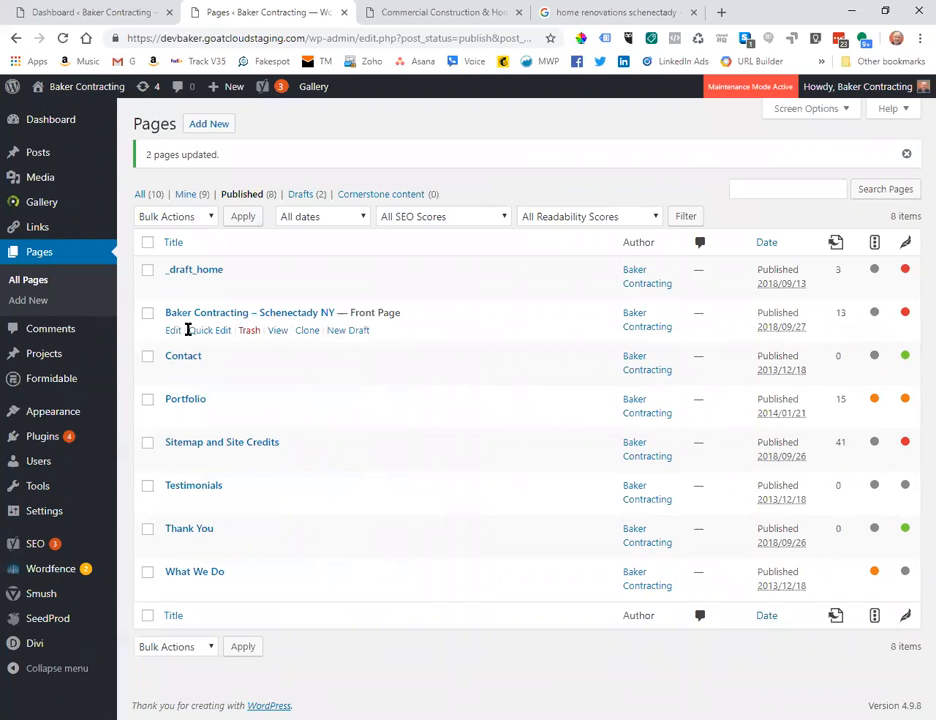
# Open the home page editor and expand, then collapse, the Yoast readability analysis.
pyautogui.click(172, 331)
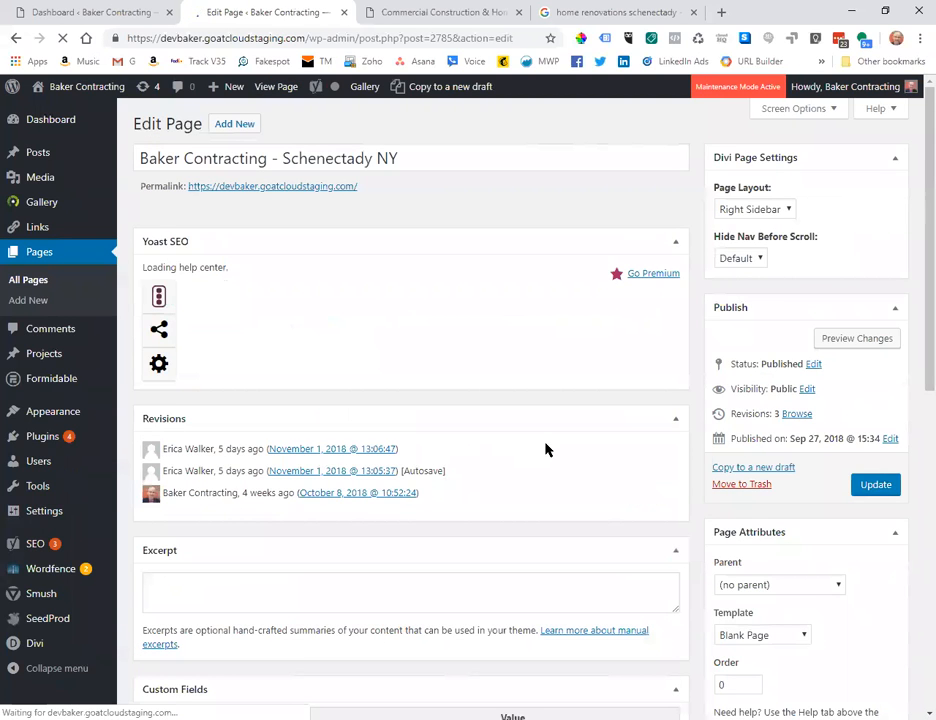
pyautogui.scroll(-1, 545, 450)
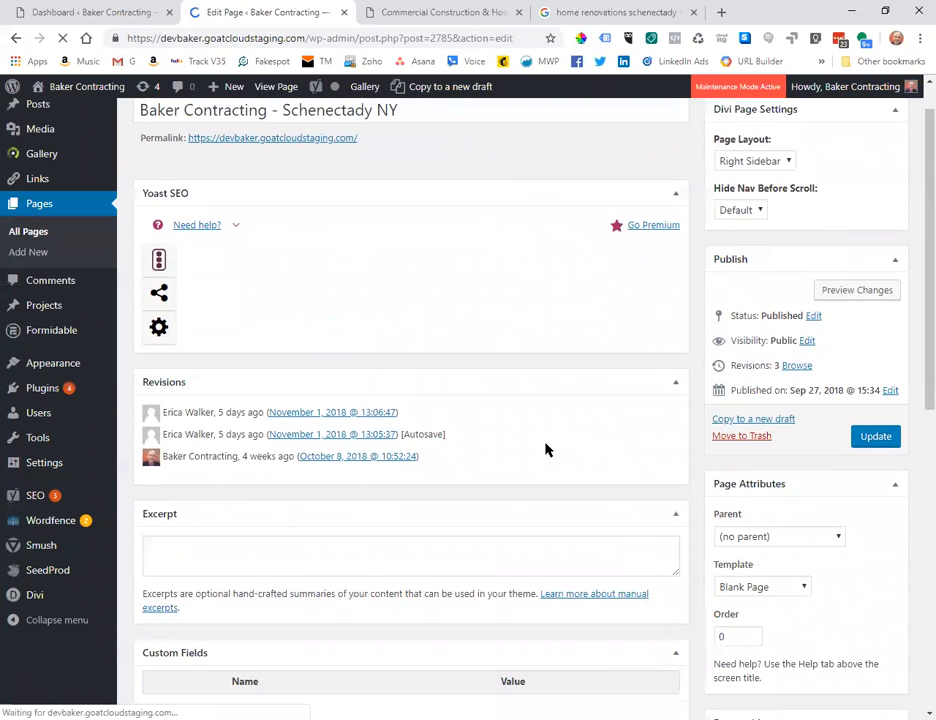
pyautogui.scroll(-10, 545, 450)
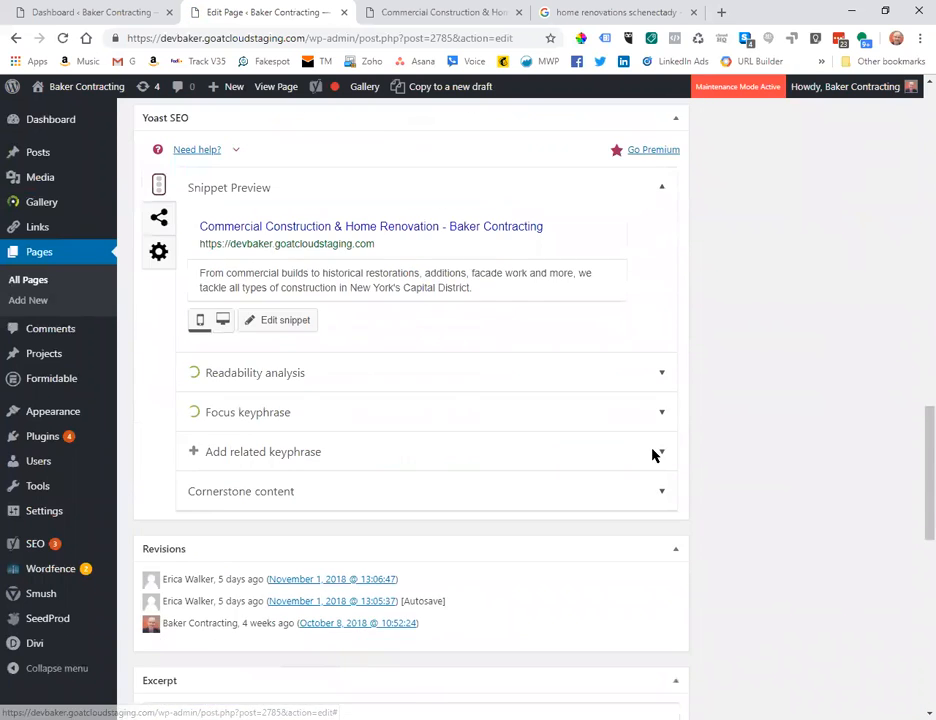
pyautogui.scroll(-3, 719, 460)
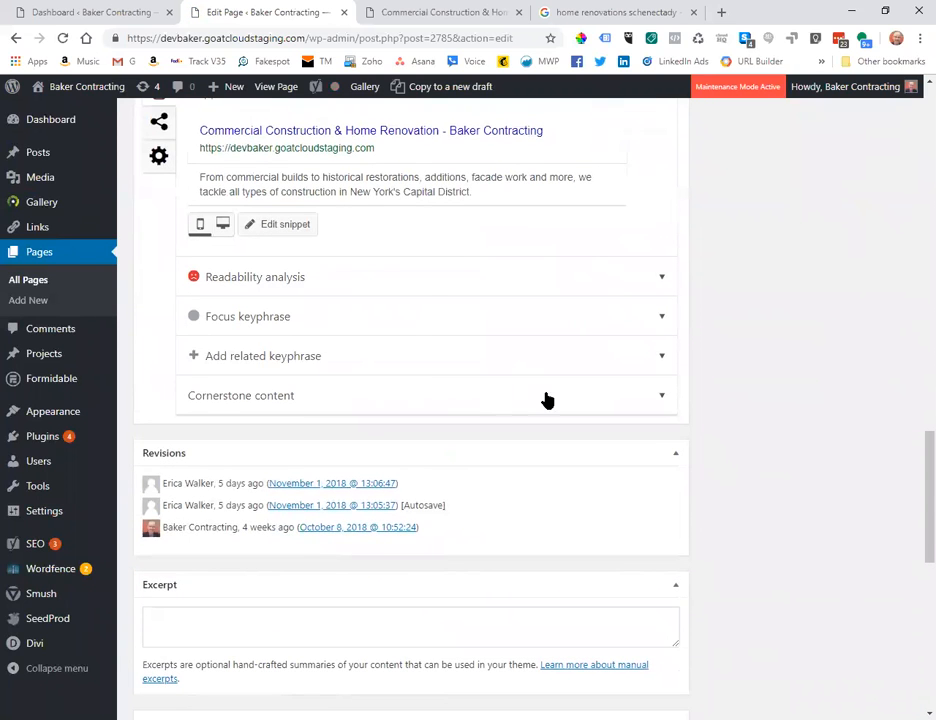
pyautogui.click(633, 279)
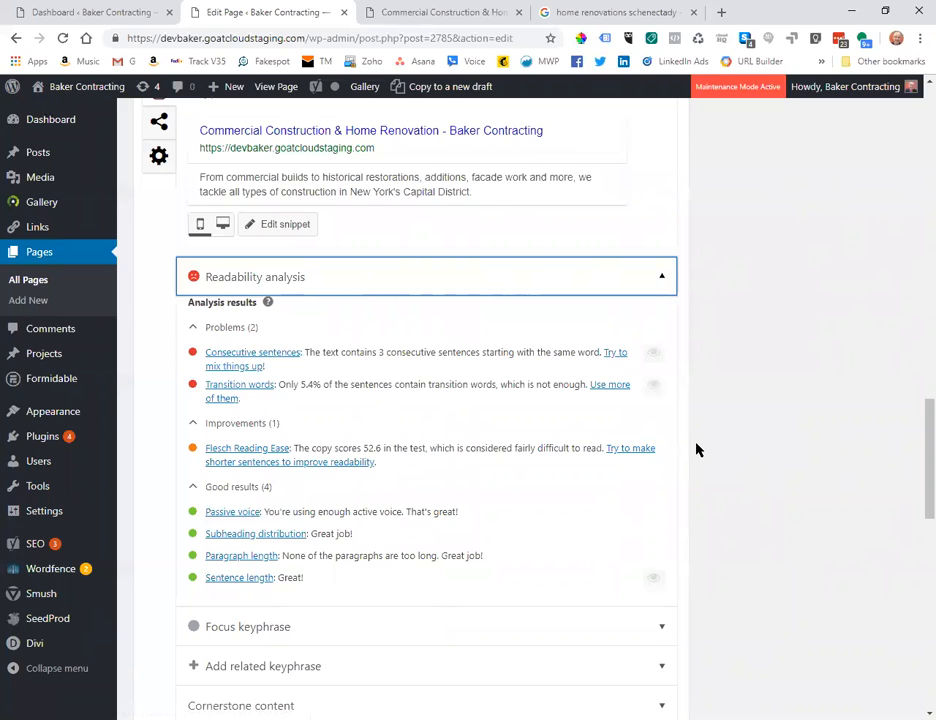
pyautogui.click(661, 280)
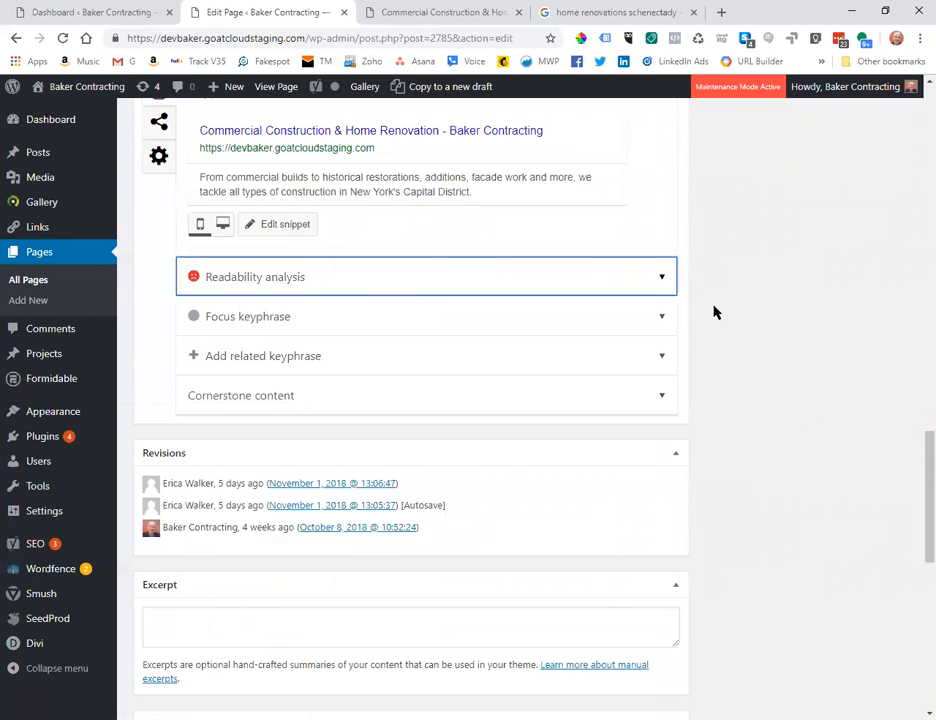
# Expand and collapse the focus keyphrase section, then return to the All Pages list.
pyautogui.scroll(15, 750, 390)
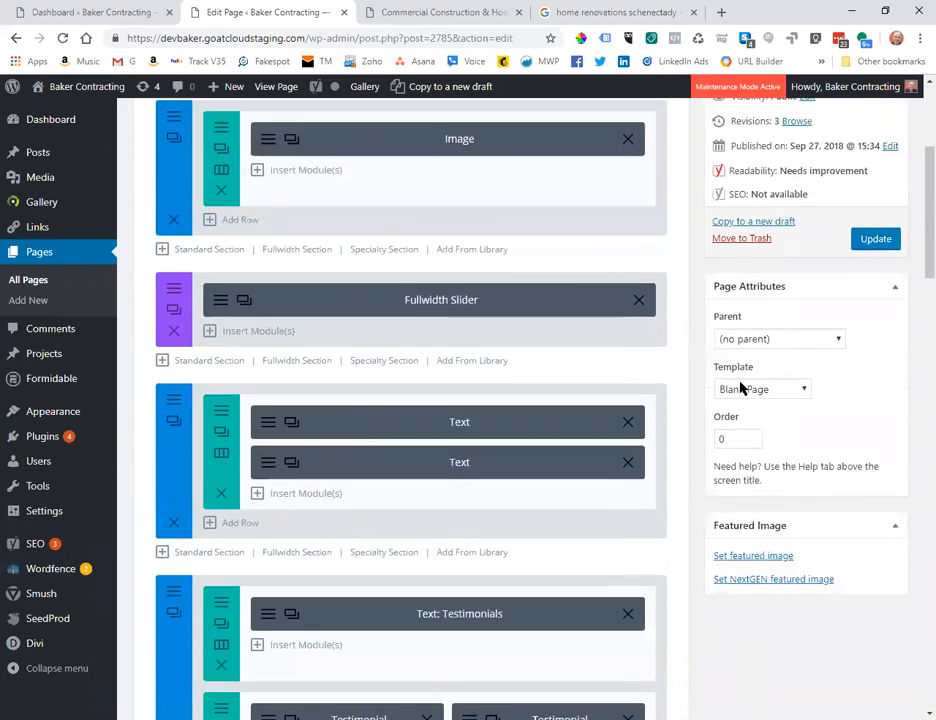
pyautogui.scroll(-5, 748, 388)
pyautogui.scroll(-10, 737, 388)
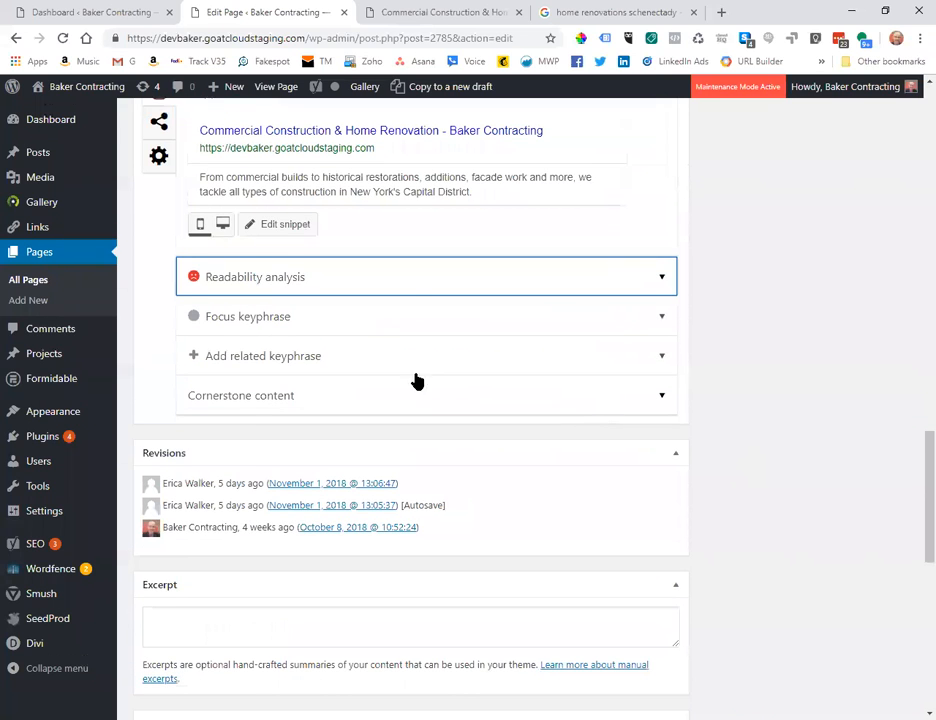
pyautogui.click(568, 318)
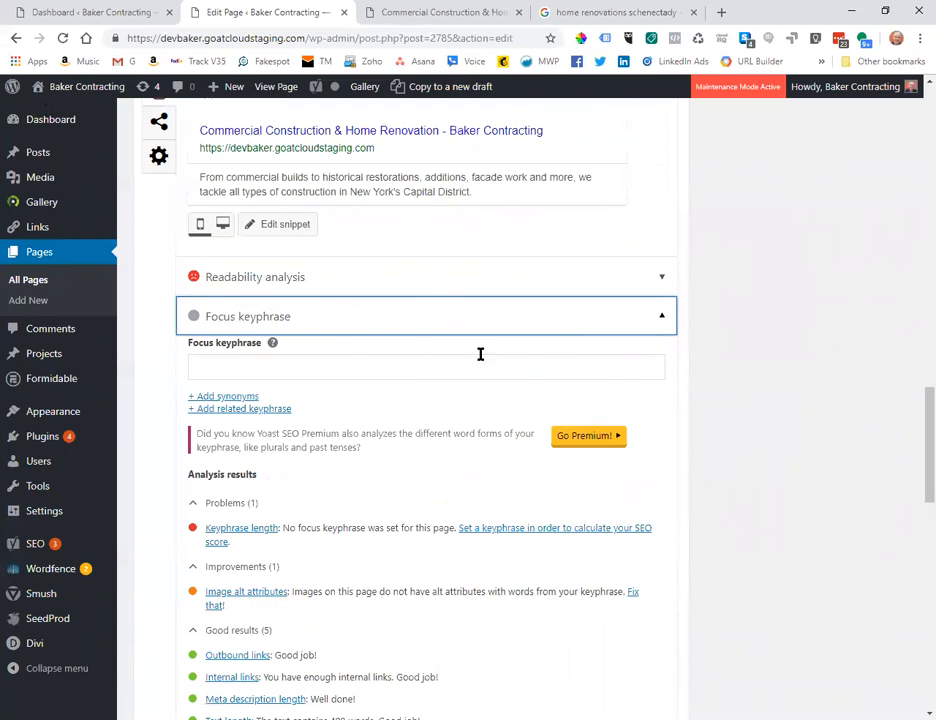
pyautogui.click(660, 319)
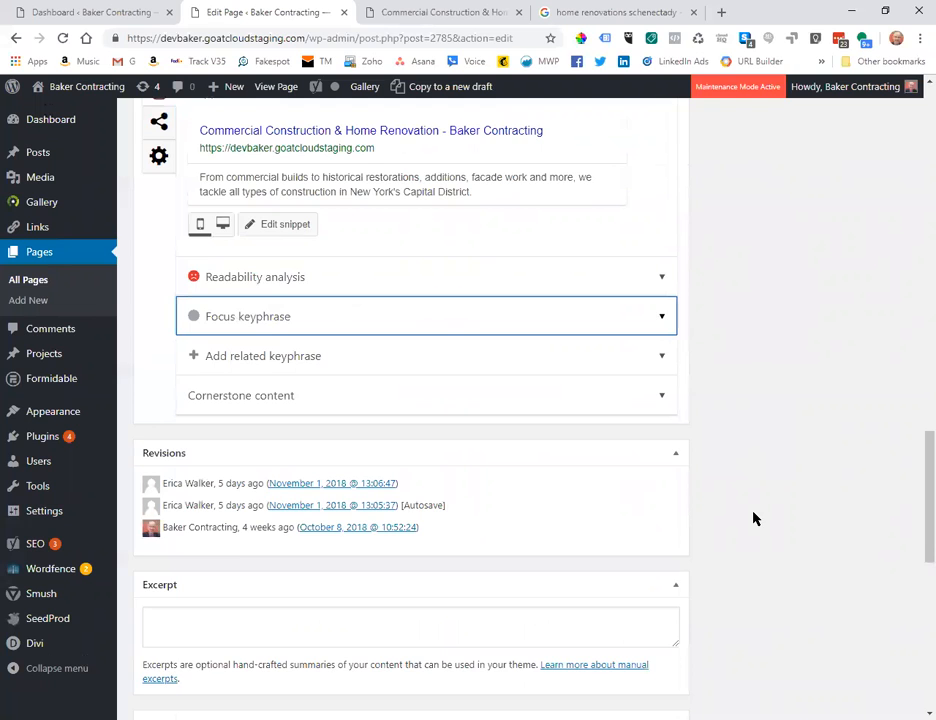
pyautogui.scroll(4, 755, 518)
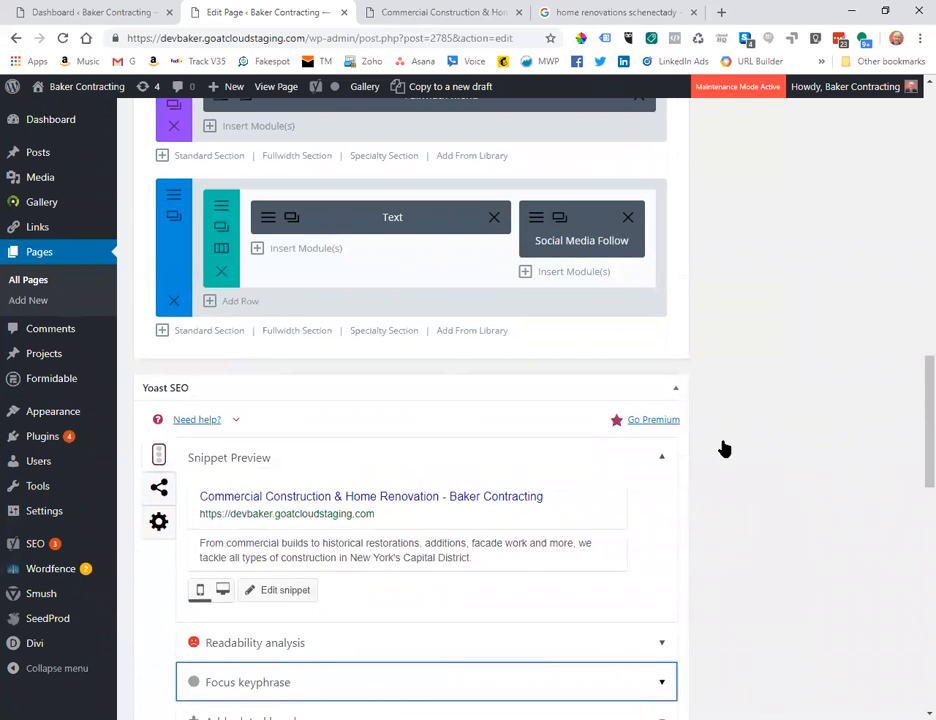
pyautogui.scroll(-3, 765, 434)
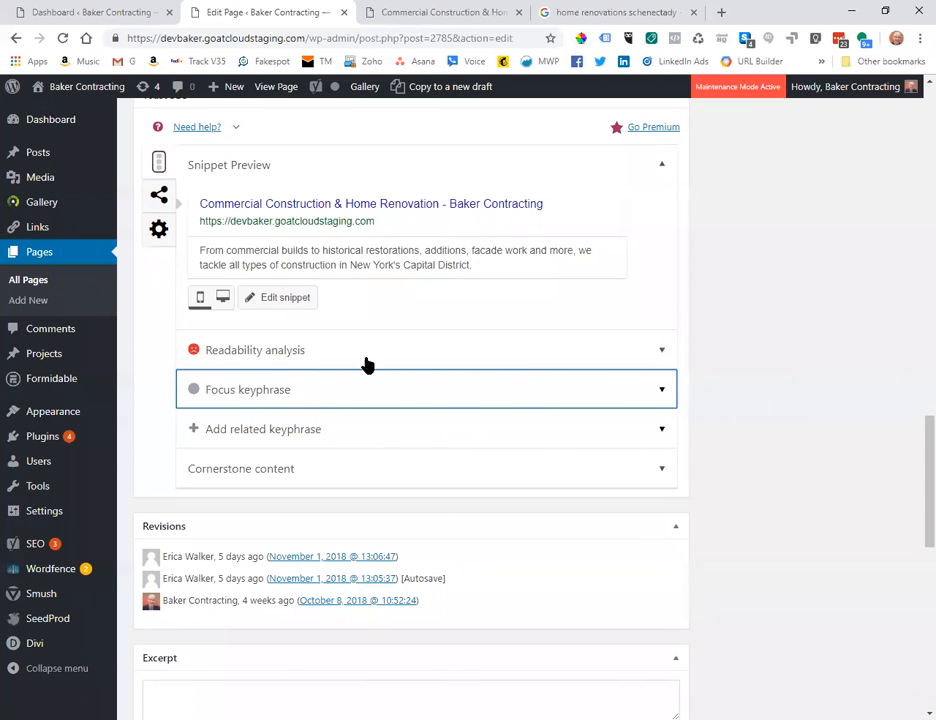
pyautogui.scroll(6, 802, 437)
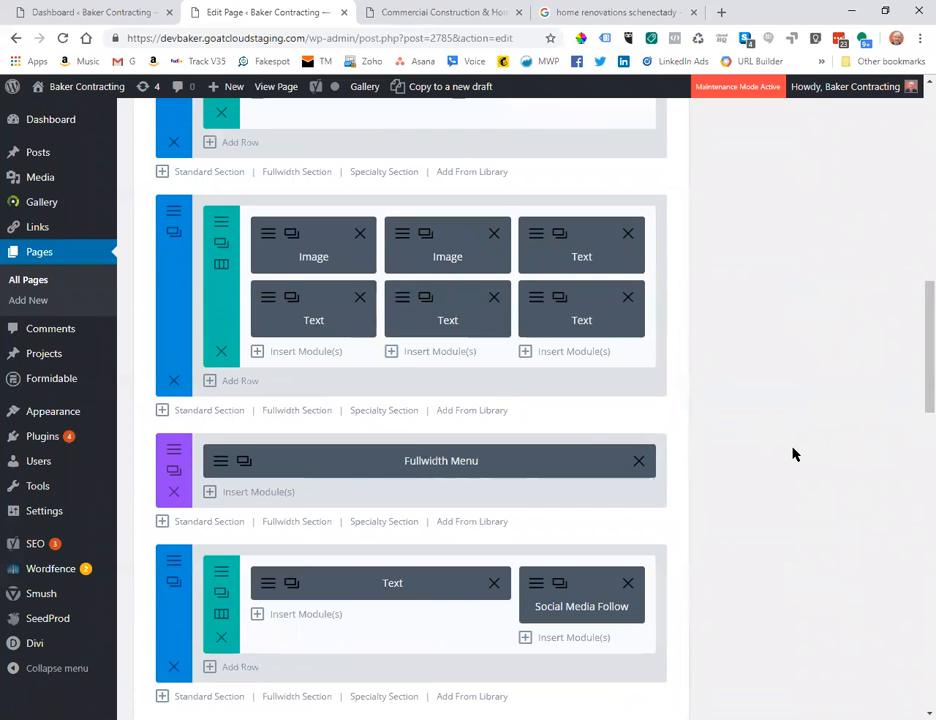
pyautogui.scroll(6, 790, 453)
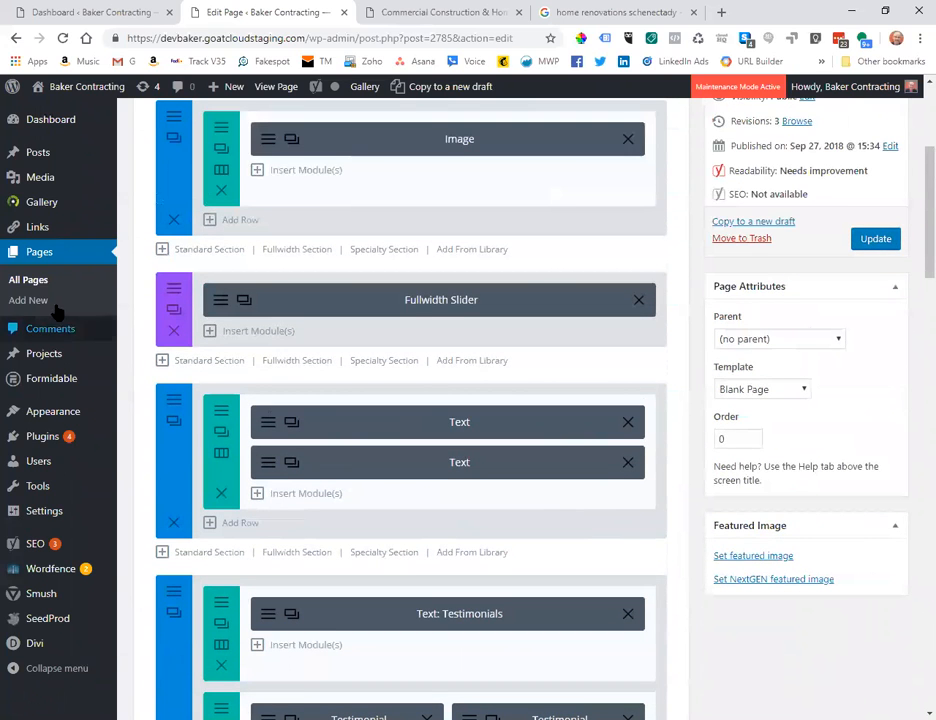
pyautogui.click(26, 279)
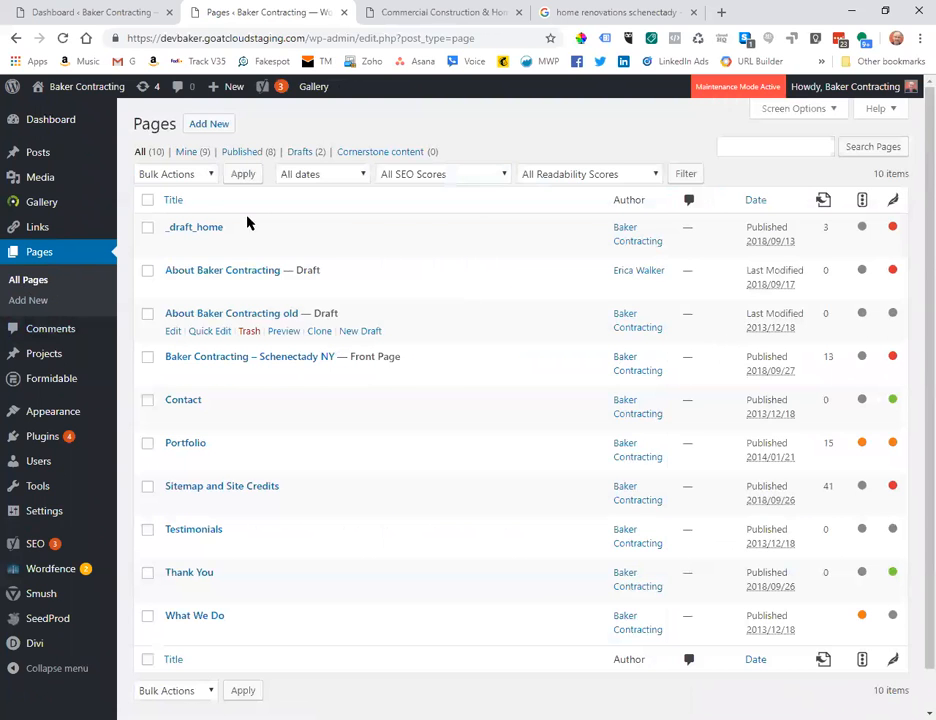
# Filter the list to published pages and open the Thank You page for editing.
pyautogui.click(240, 154)
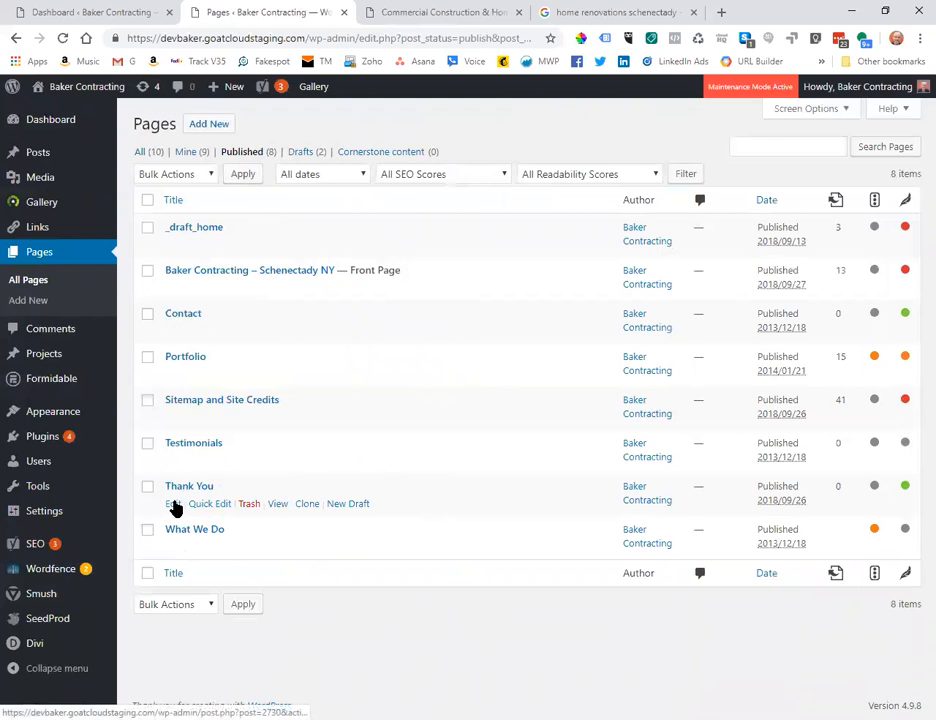
pyautogui.click(175, 507)
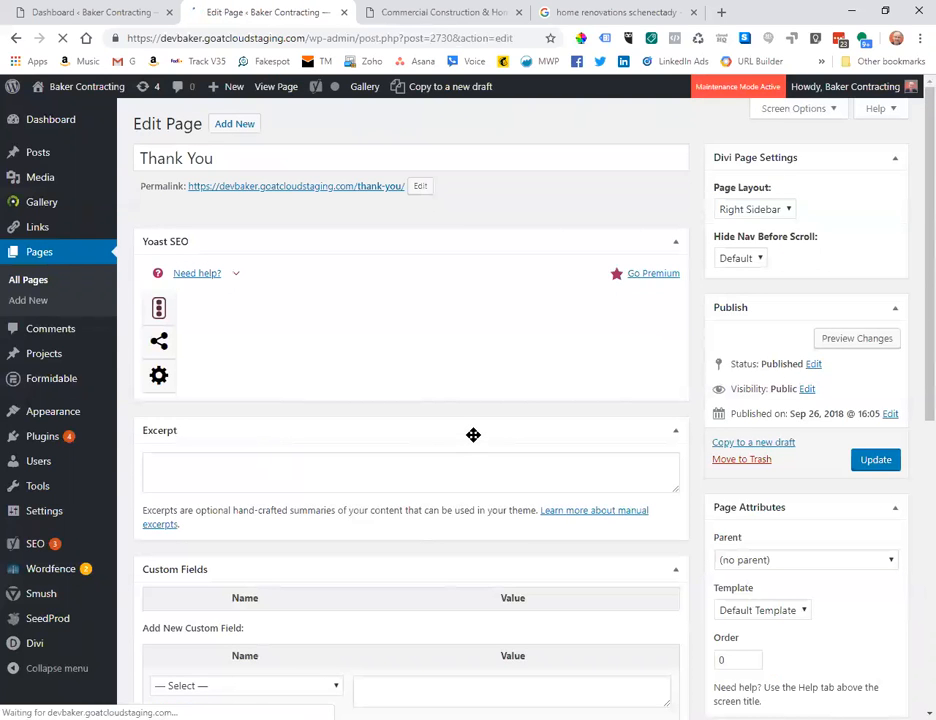
# Set the Thank You page's Yoast 'Allow search engines to show this Page' option to No, then update.
pyautogui.scroll(-1, 574, 454)
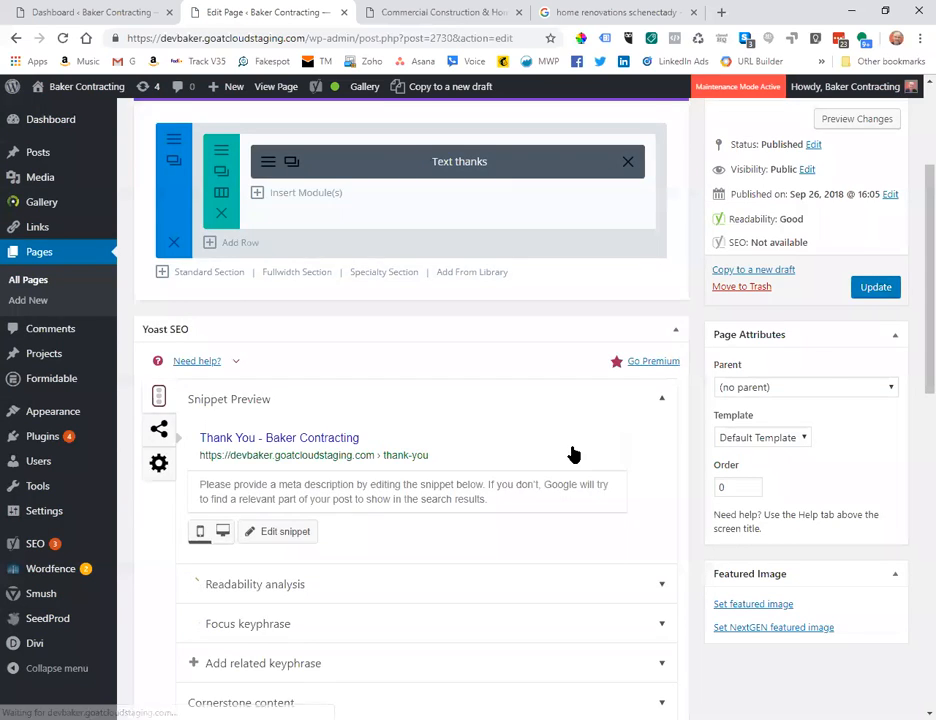
pyautogui.scroll(-2, 620, 450)
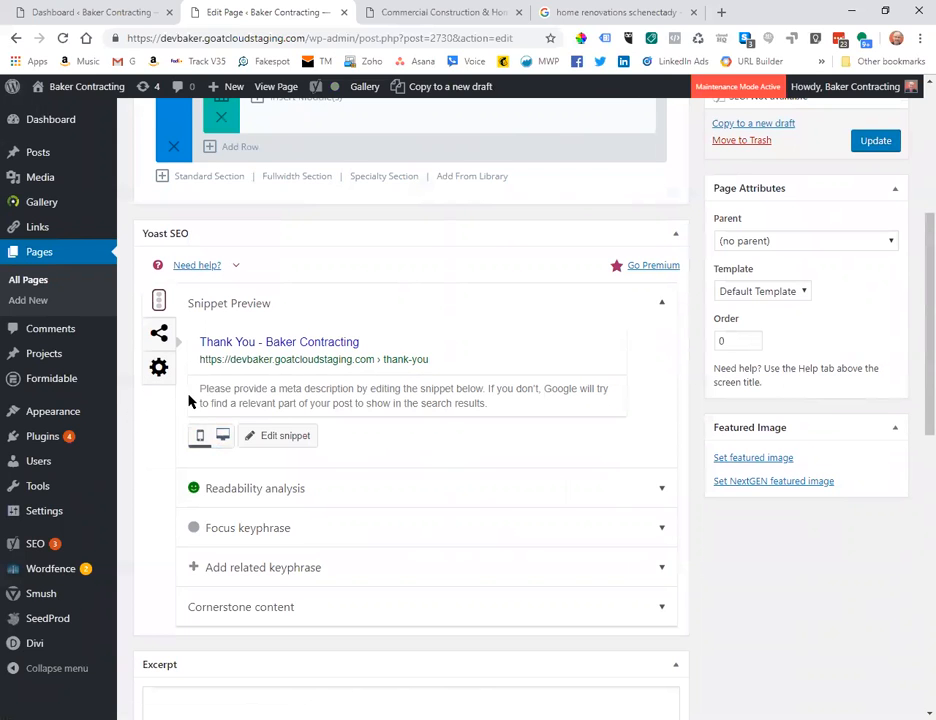
pyautogui.click(160, 369)
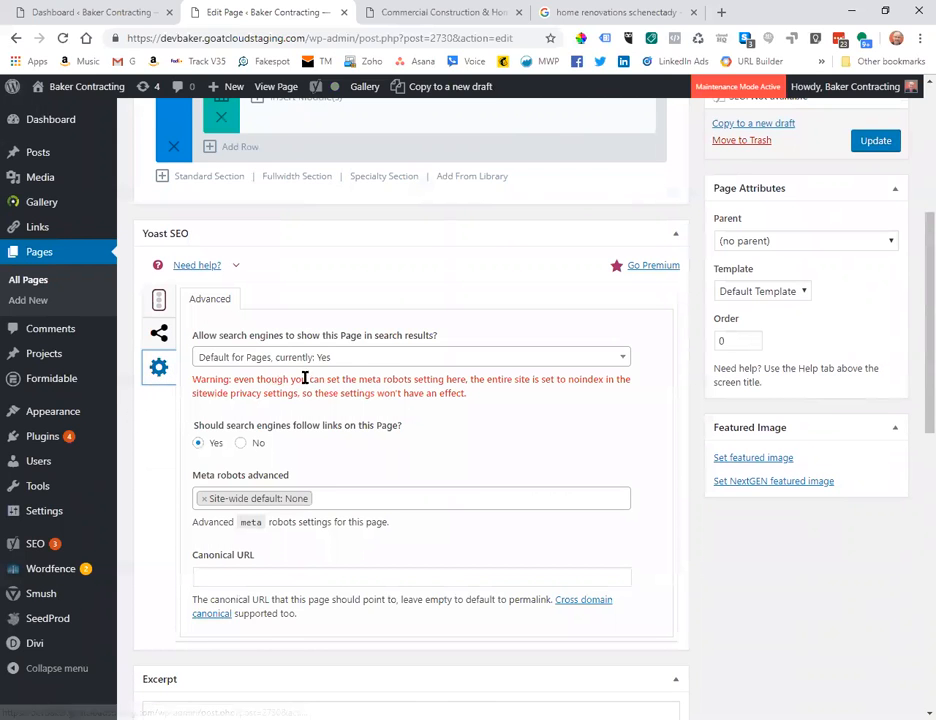
pyautogui.click(335, 361)
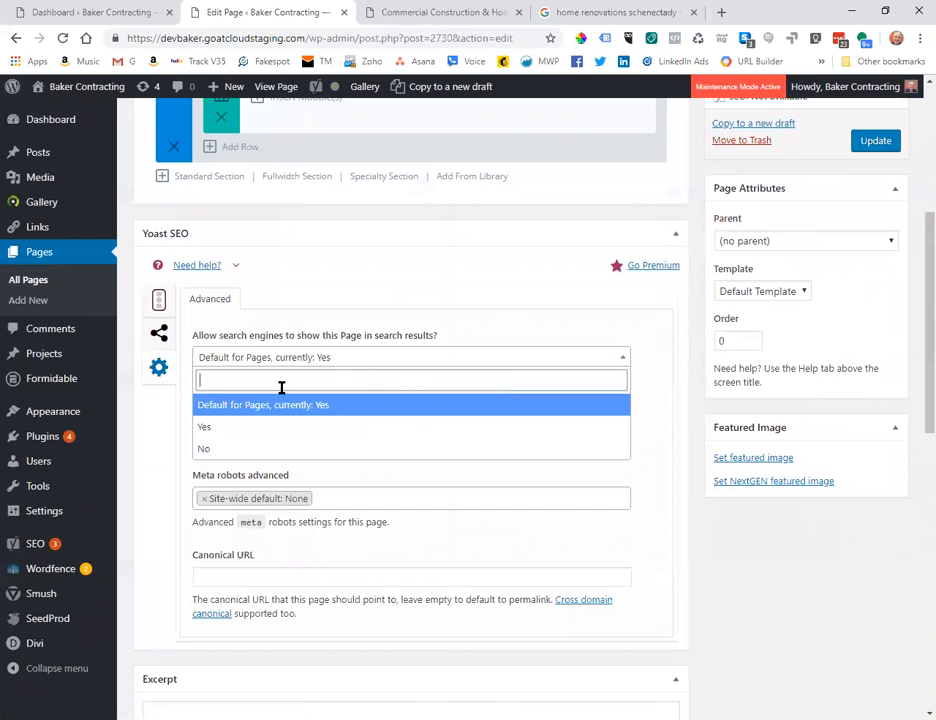
pyautogui.click(268, 447)
pyautogui.click(715, 566)
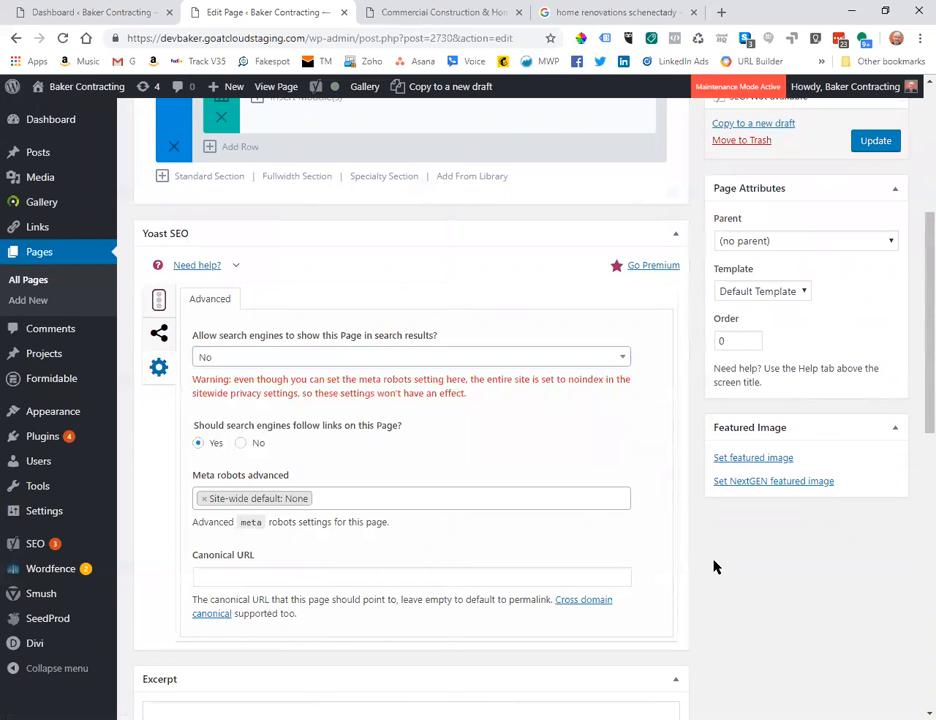
pyautogui.click(876, 141)
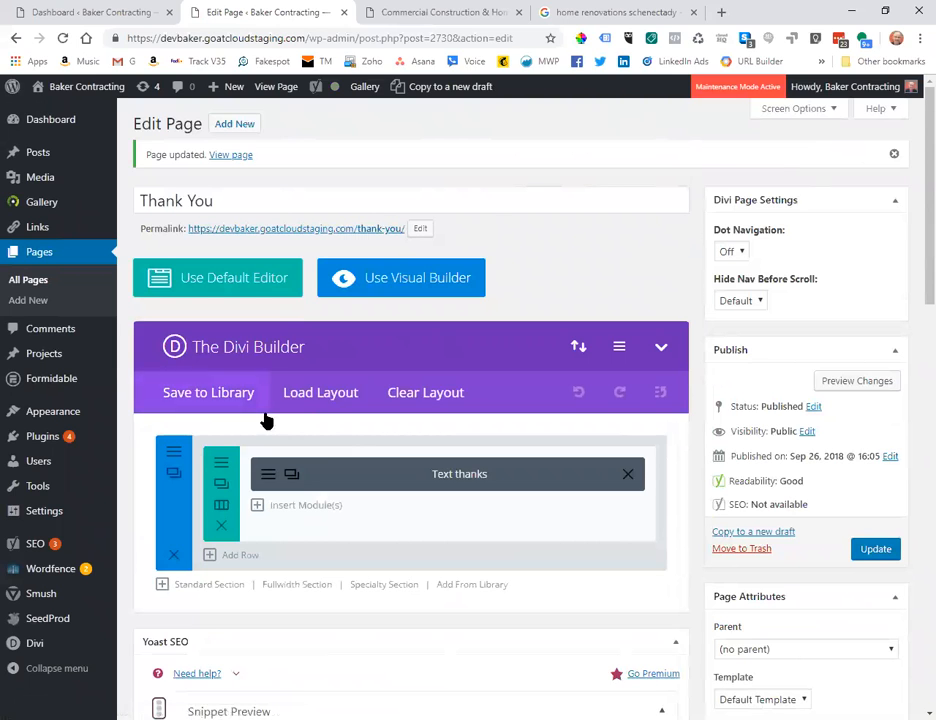
# Preview the updated Thank You page, close the preview and leftover Google tabs, and return to All Pages.
pyautogui.click(850, 385)
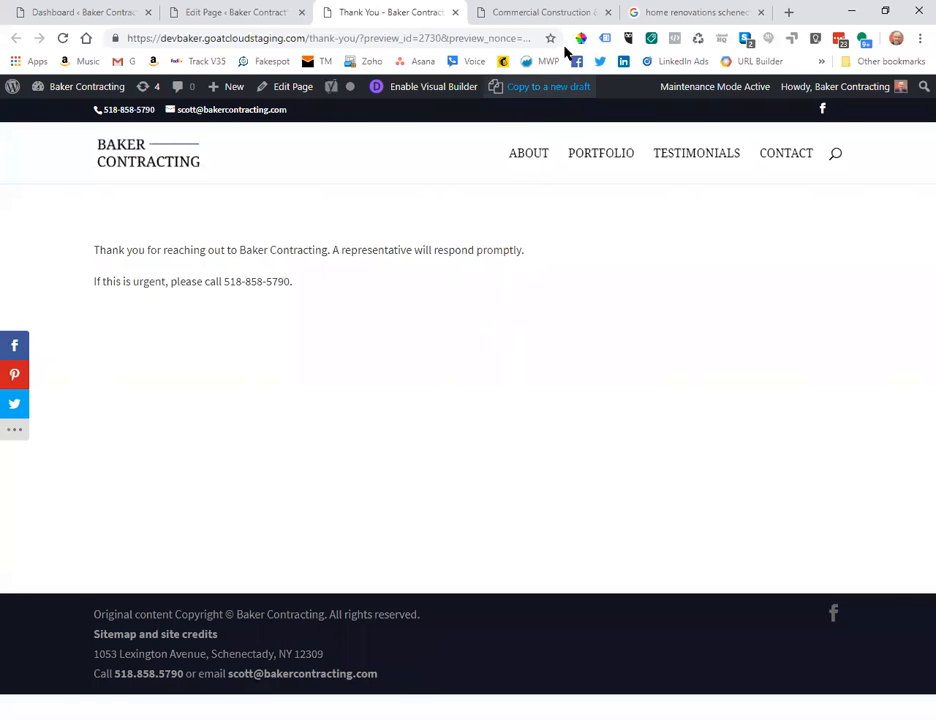
pyautogui.click(606, 12)
pyautogui.click(606, 12)
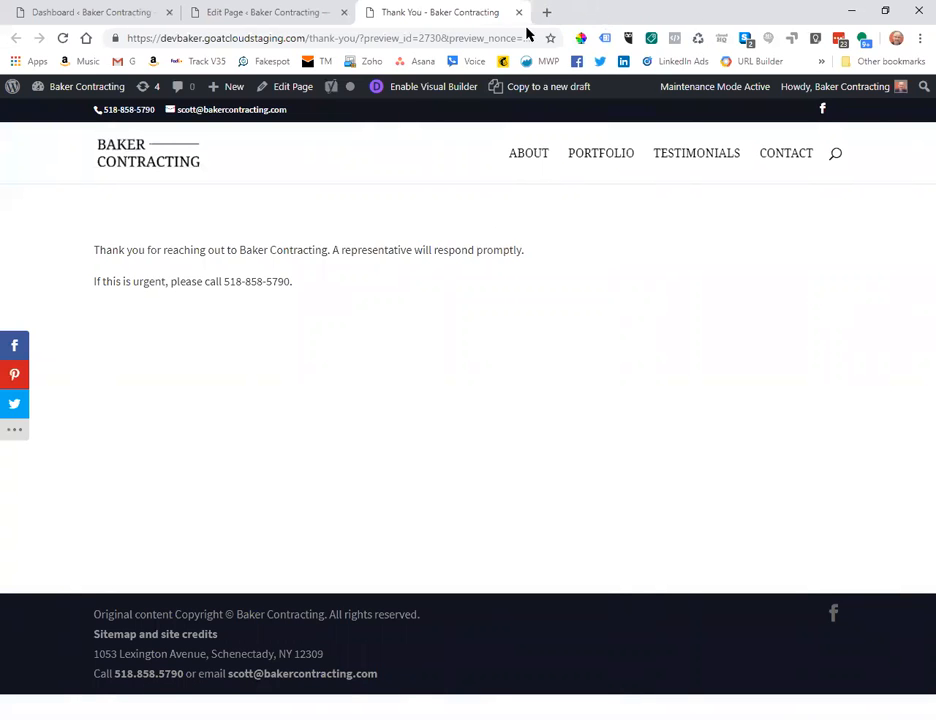
pyautogui.click(519, 12)
pyautogui.click(30, 281)
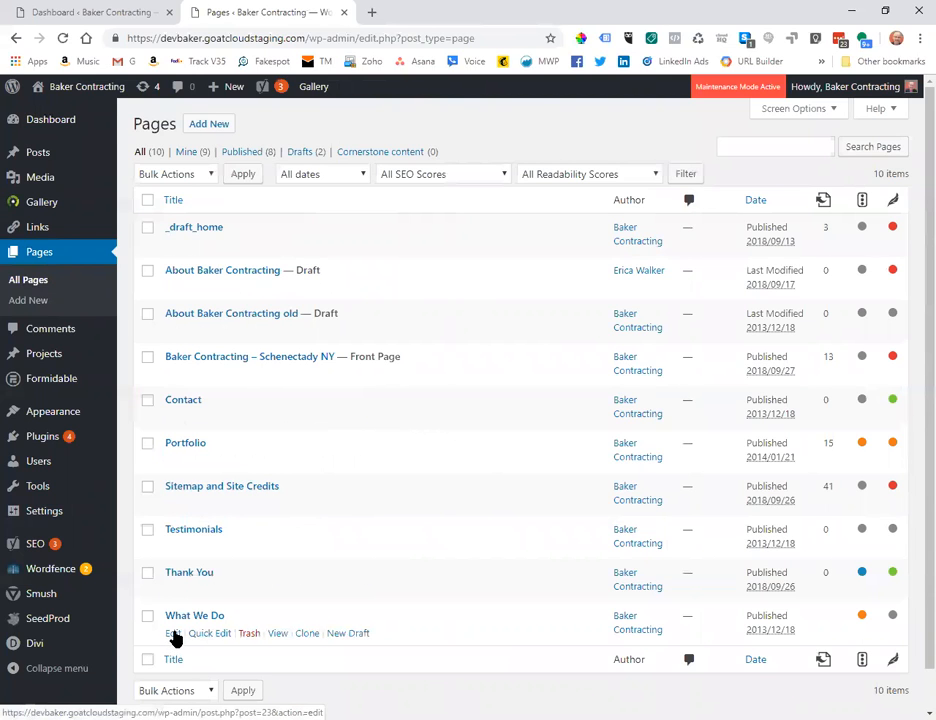
# Open the What We Do page in the editor and scroll through its design/build text and project list.
pyautogui.click(174, 636)
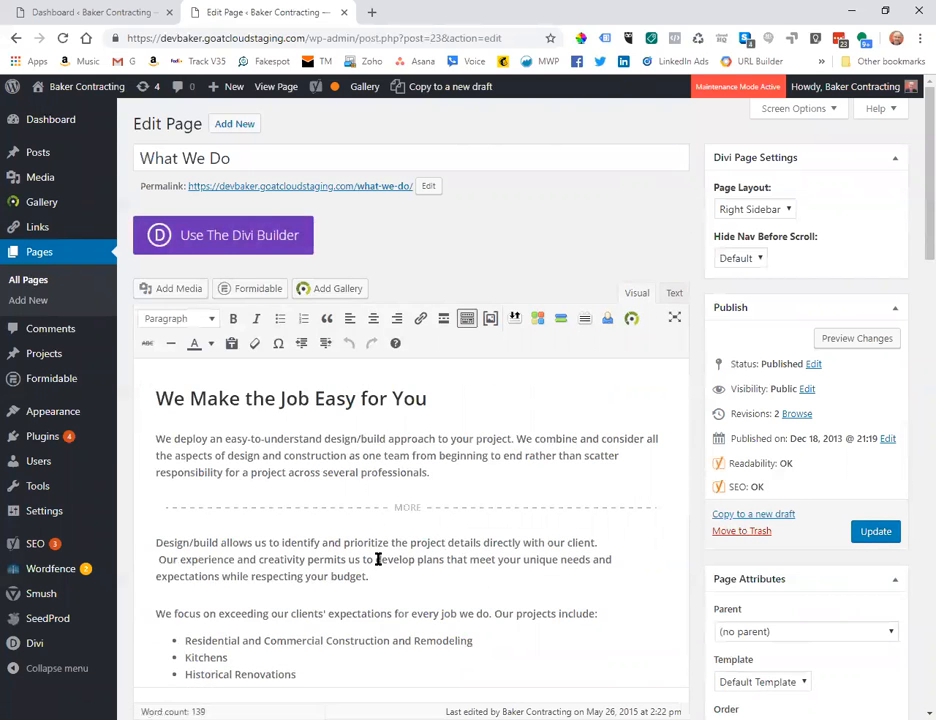
pyautogui.scroll(-6, 496, 533)
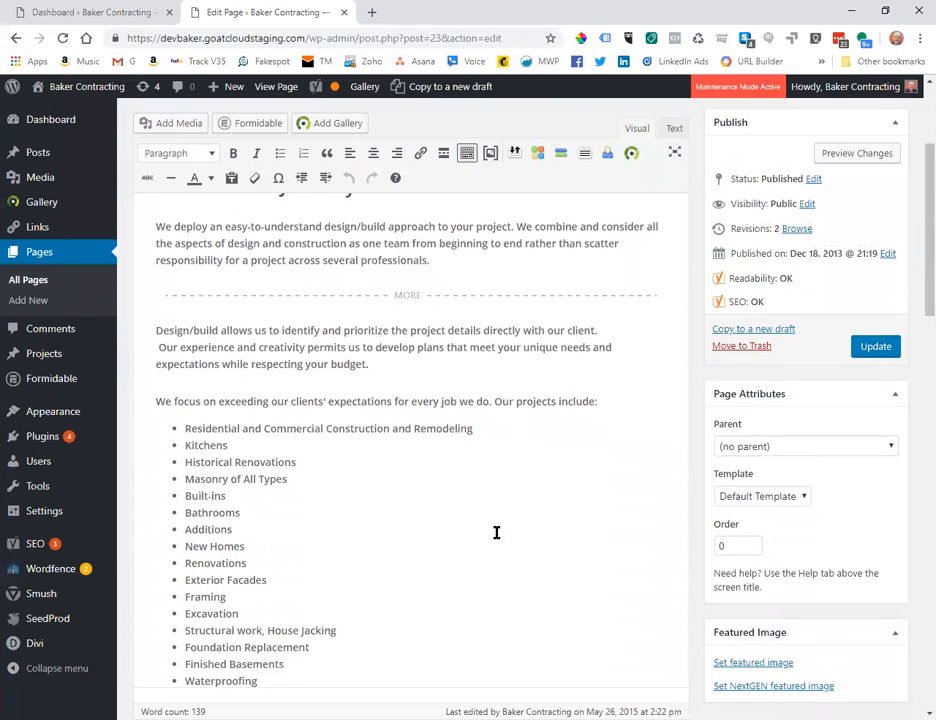
pyautogui.scroll(3, 496, 533)
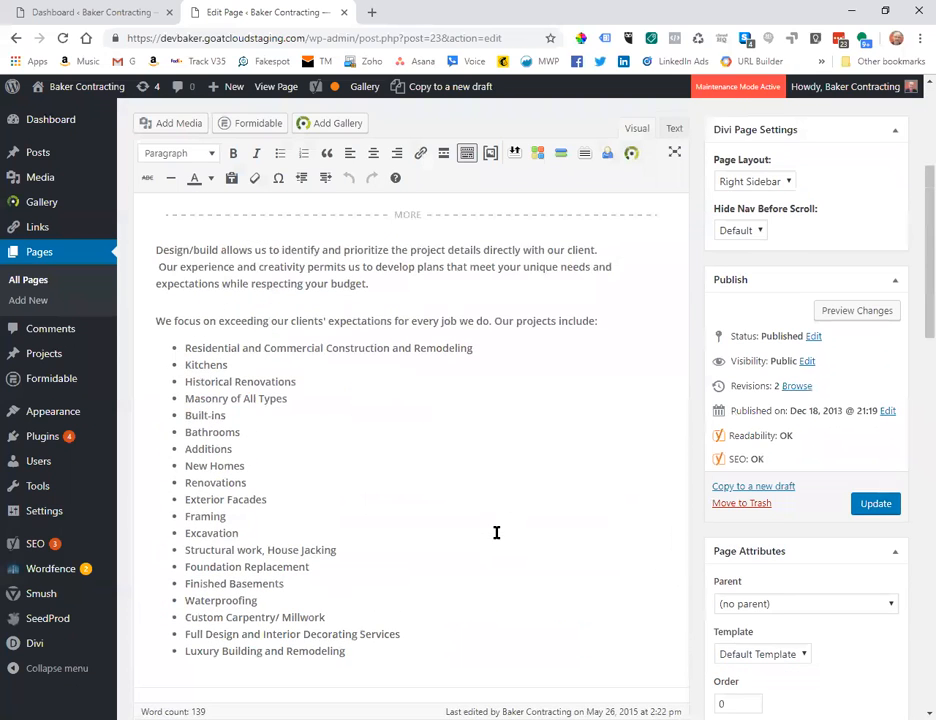
pyautogui.scroll(2, 496, 533)
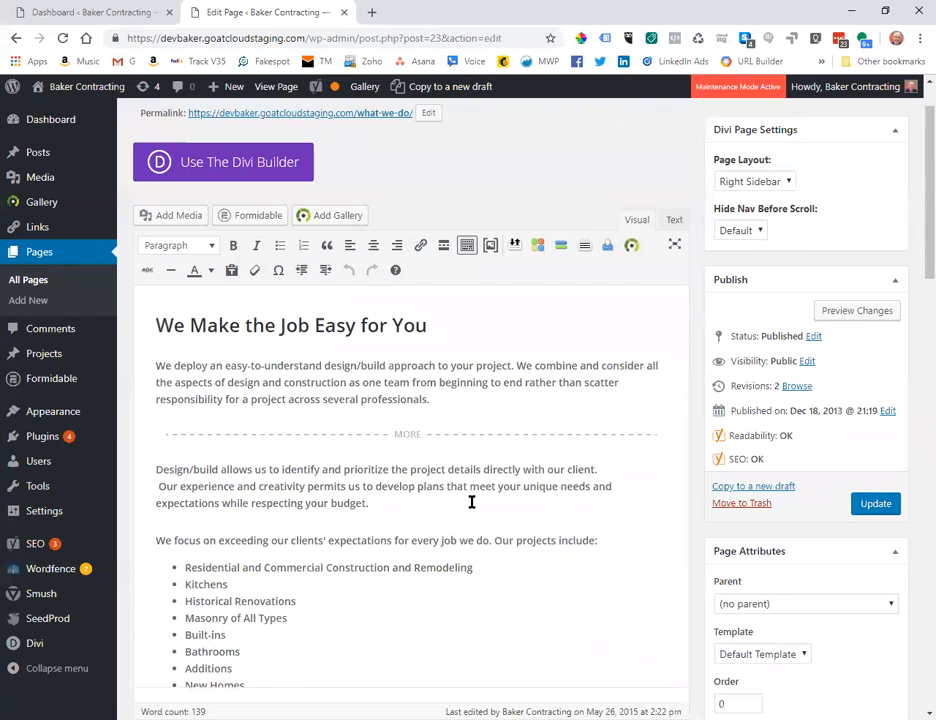
# Load the live bakercontracting.com homepage in a new tab by entering 'baker', browse it, then return to the editor.
pyautogui.click(372, 12)
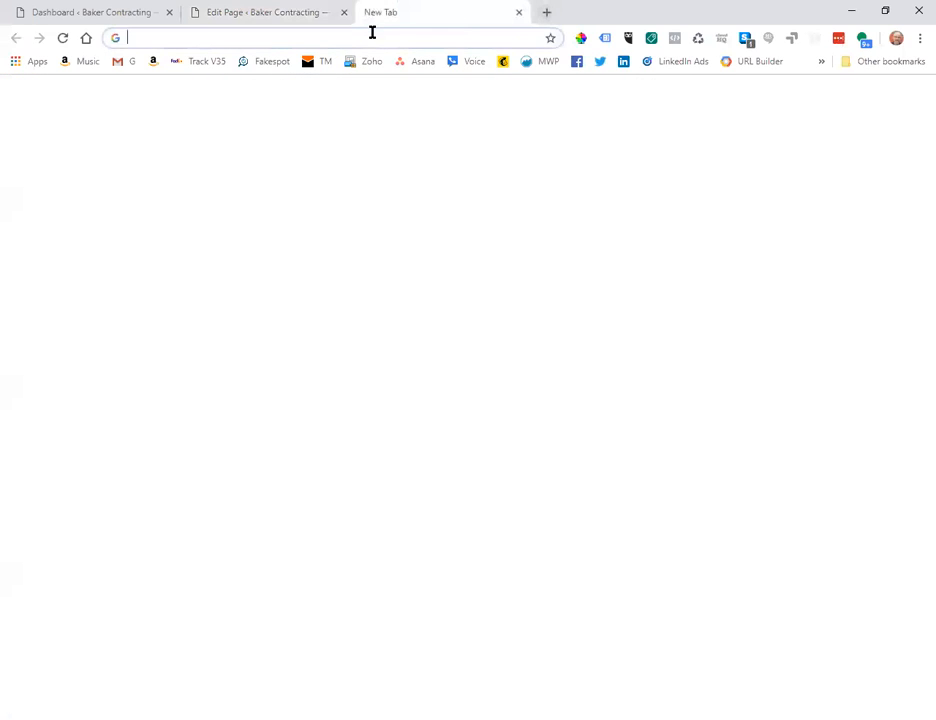
pyautogui.write('baker')
pyautogui.press('Return')
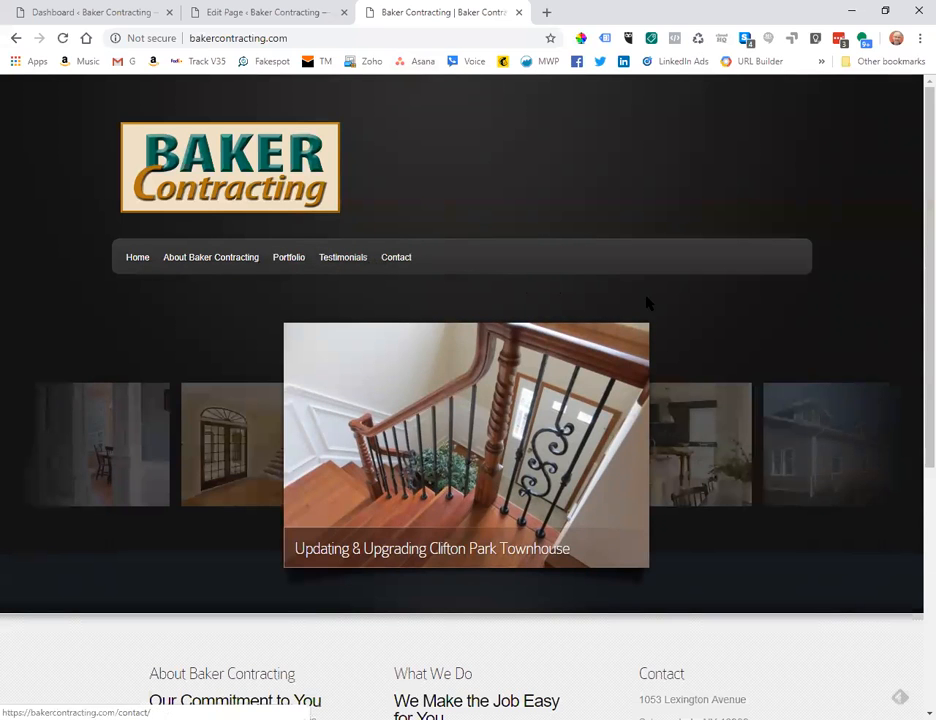
pyautogui.scroll(-4, 475, 243)
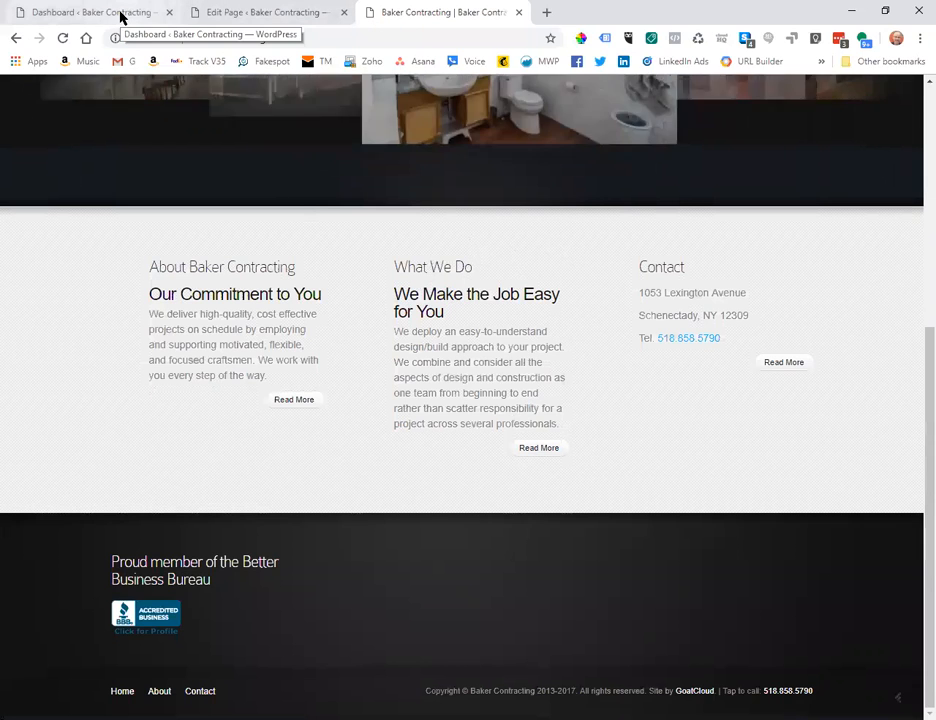
pyautogui.scroll(5, 457, 333)
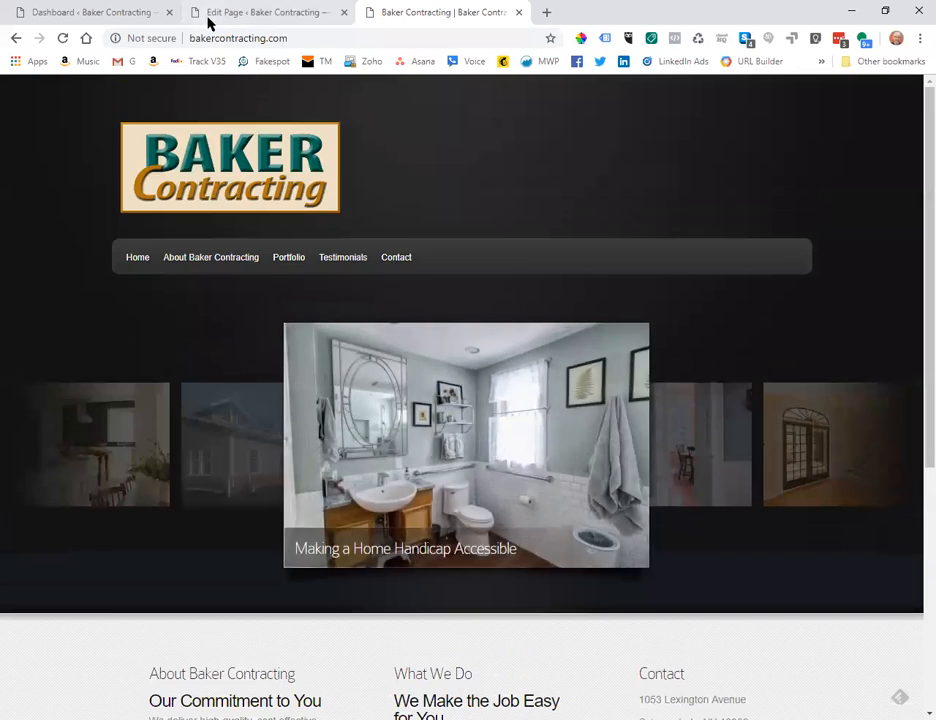
pyautogui.click(229, 12)
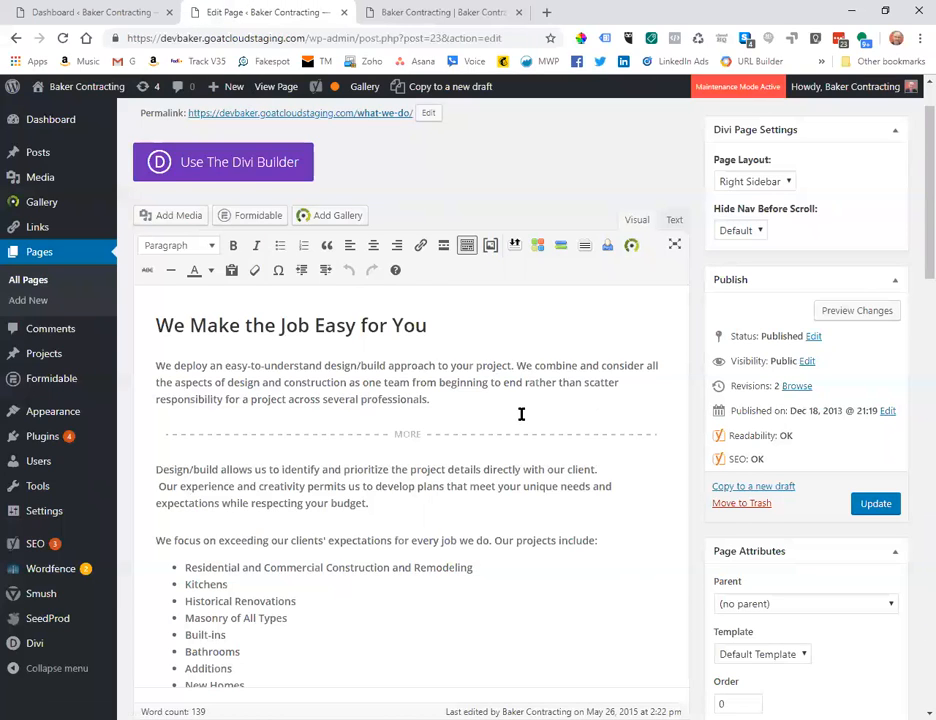
# Scroll to the Yoast snippet preview showing the title 'What We Do Baker Contracting - Design/Build Approach'.
pyautogui.scroll(-5, 521, 414)
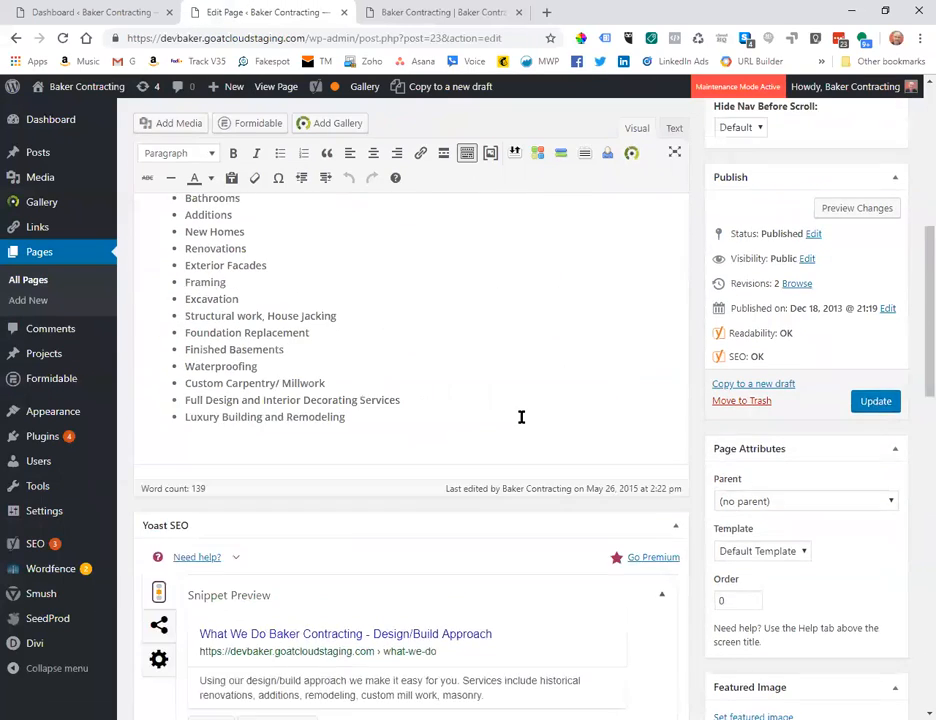
pyautogui.scroll(5, 521, 417)
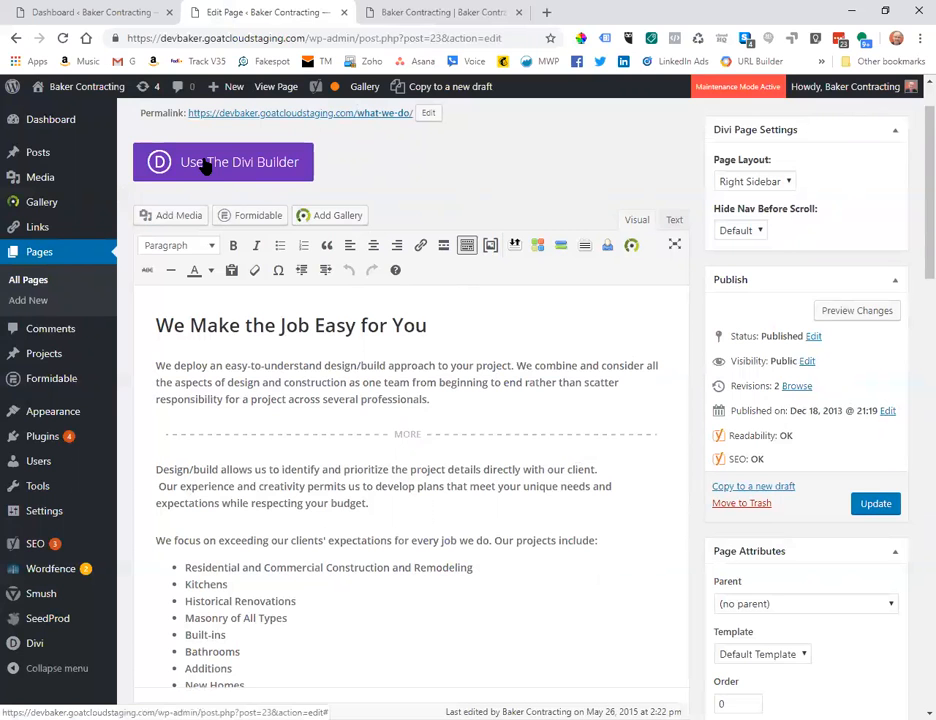
pyautogui.scroll(-5, 428, 453)
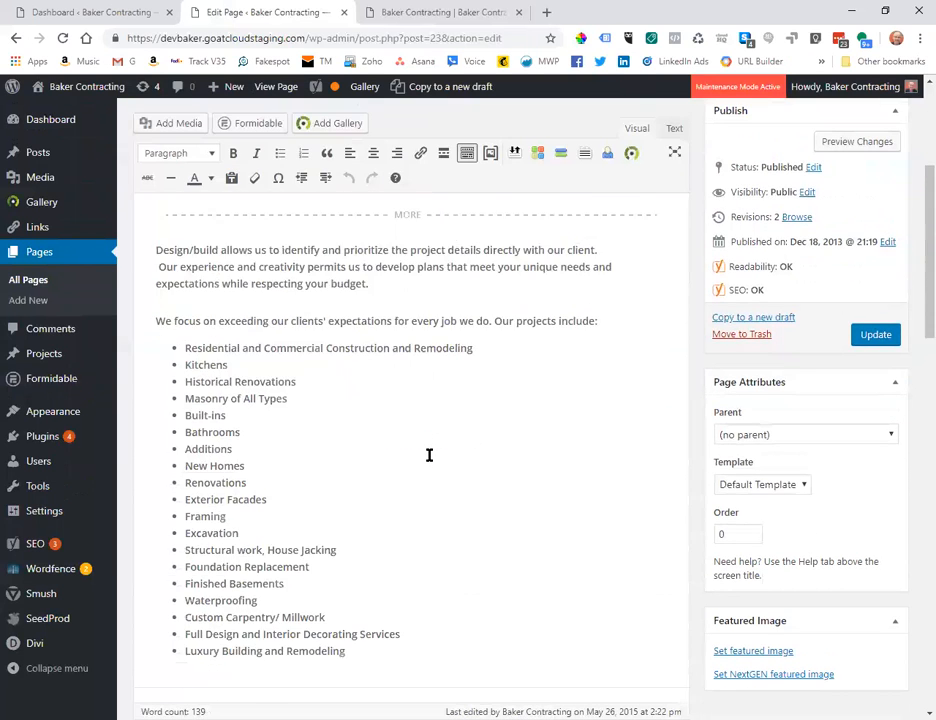
pyautogui.scroll(-1, 429, 455)
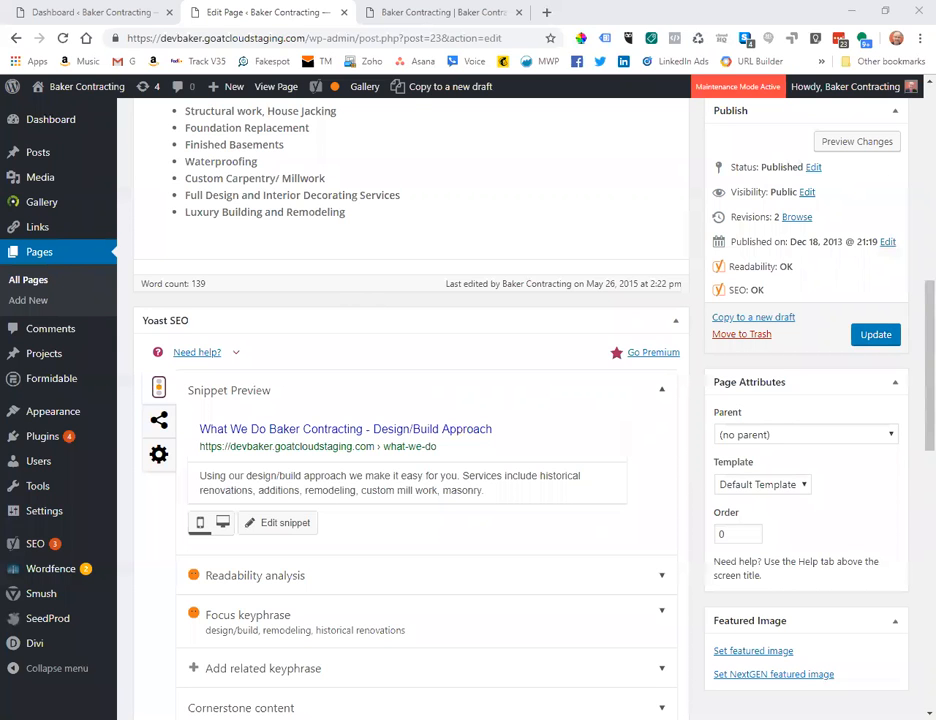
pyautogui.scroll(1, 410, 400)
pyautogui.scroll(-3, 410, 400)
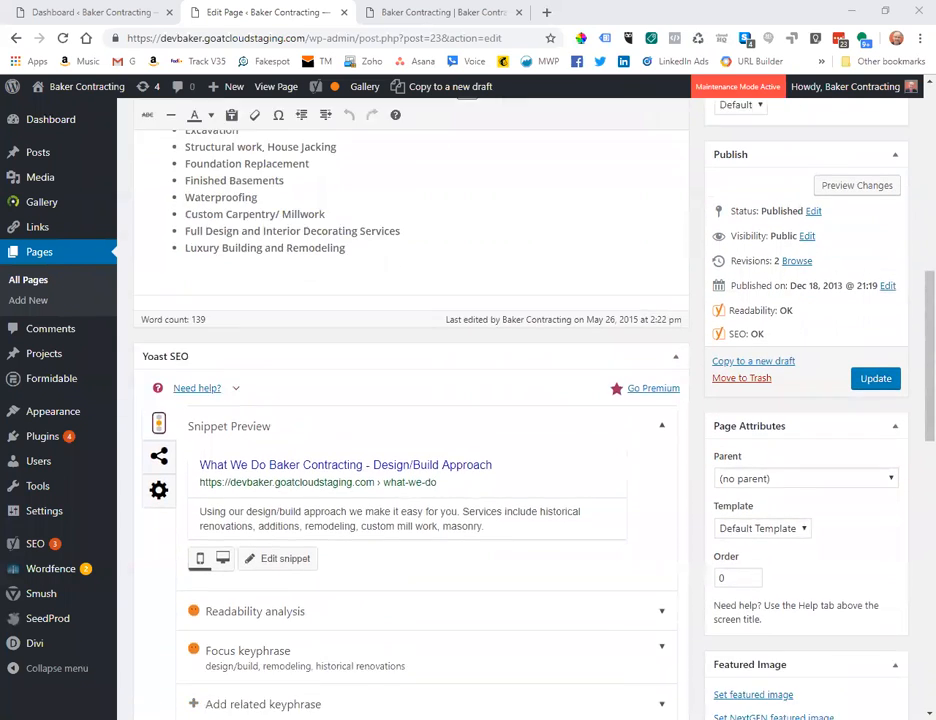
pyautogui.scroll(-3, 410, 400)
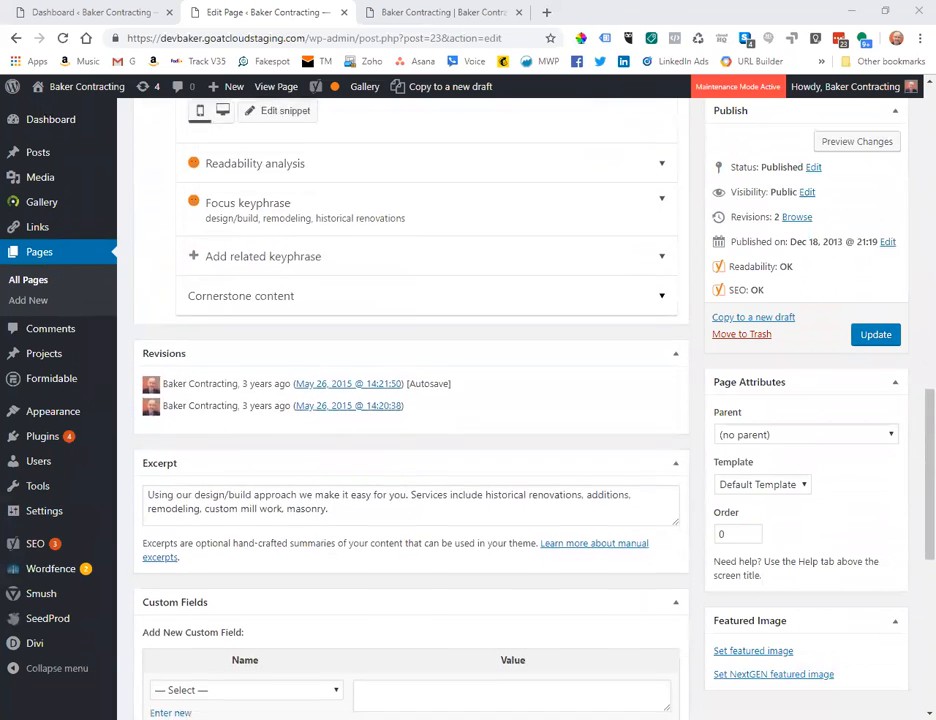
pyautogui.scroll(-3, 287, 548)
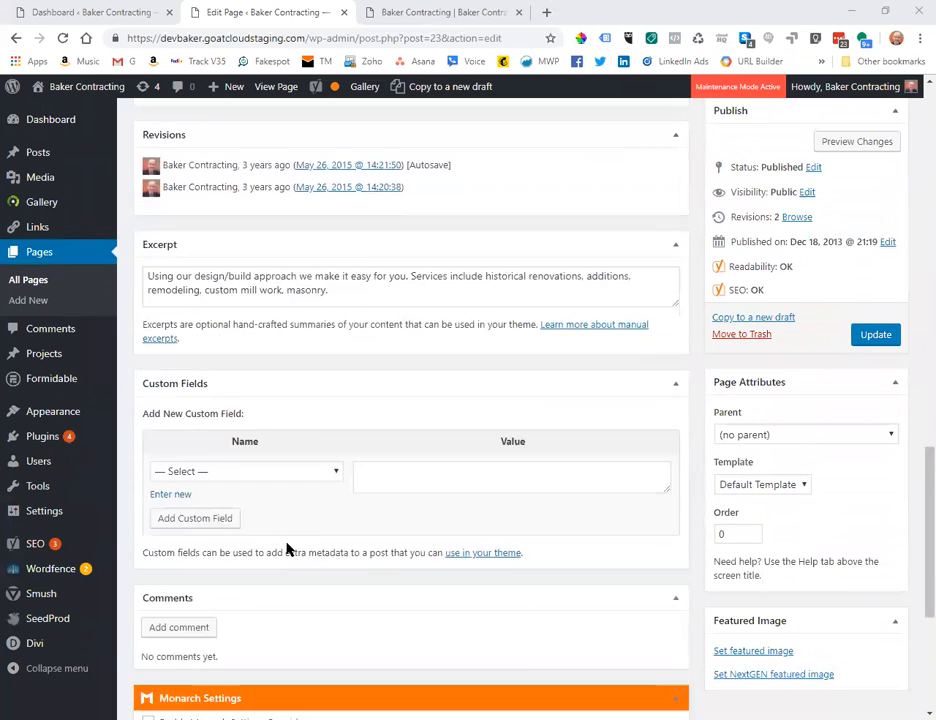
pyautogui.scroll(5, 300, 510)
pyautogui.scroll(3, 308, 480)
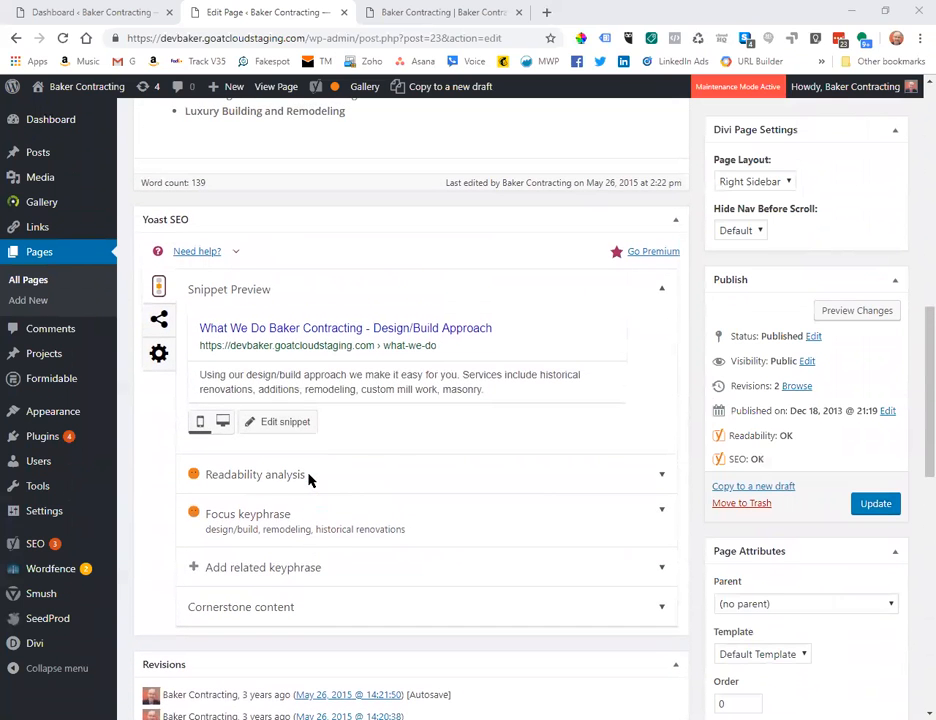
# Open the Yoast snippet editor and inspect the What We Do page's SEO title and meta description fields.
pyautogui.click(278, 424)
pyautogui.scroll(-2, 370, 356)
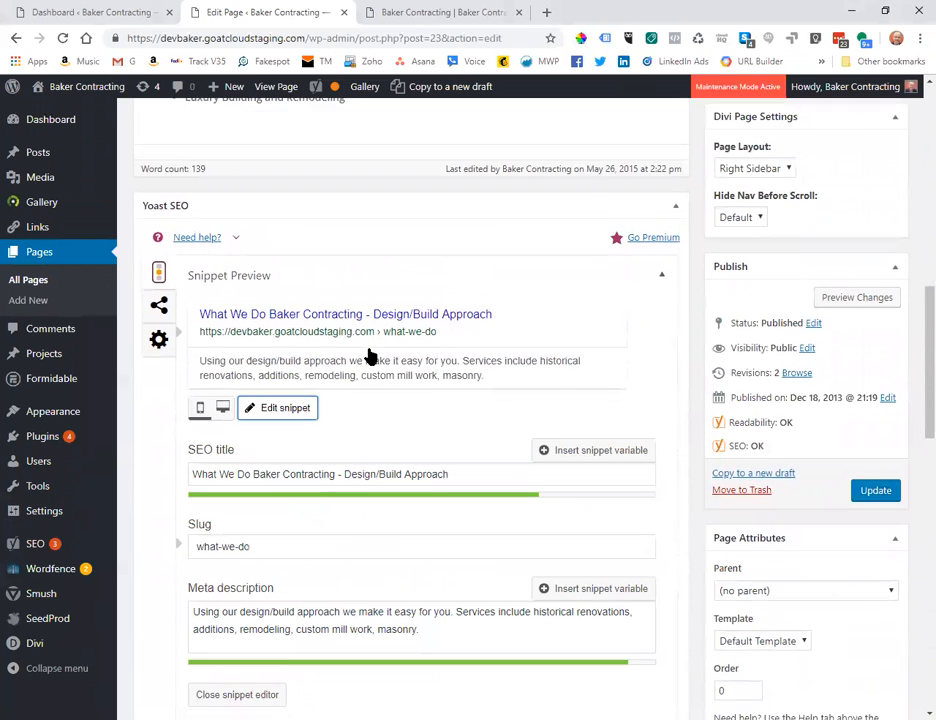
pyautogui.scroll(-2, 370, 356)
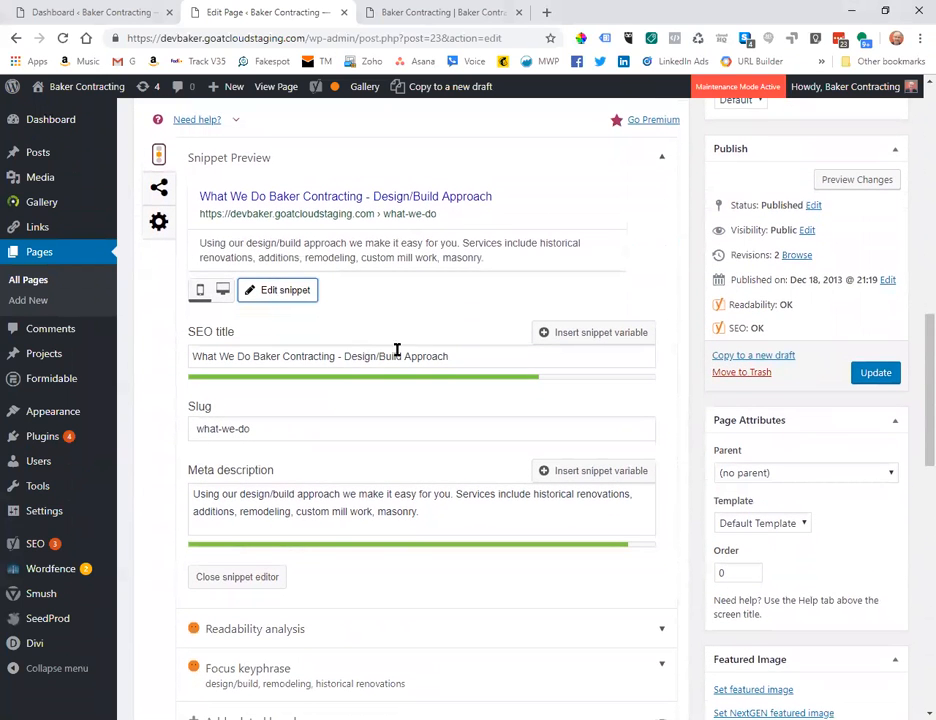
pyautogui.click(472, 357)
pyautogui.click(422, 517)
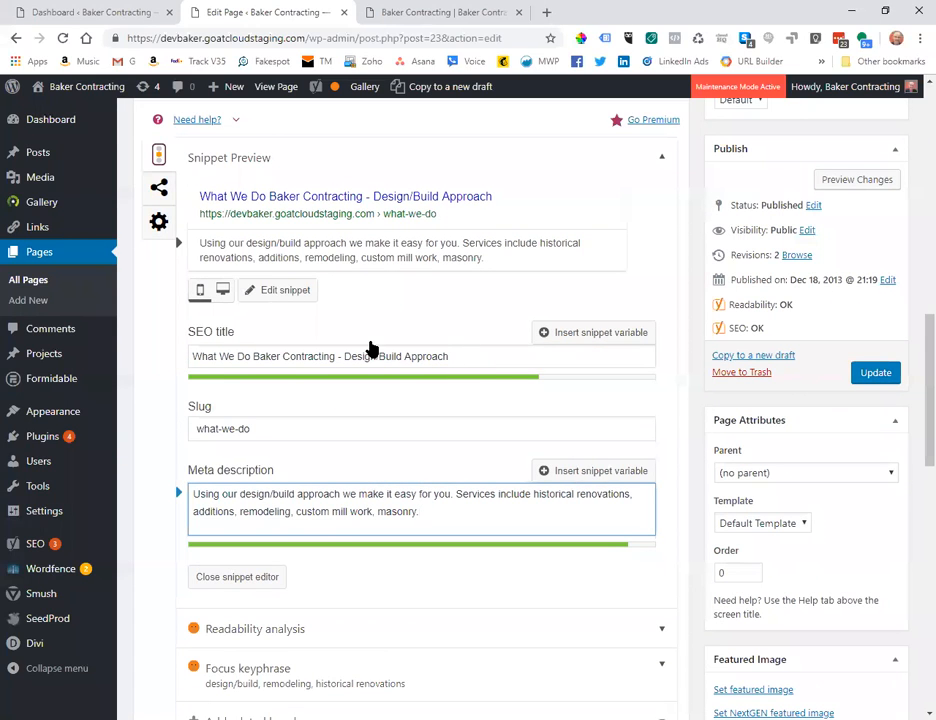
pyautogui.scroll(1, 361, 299)
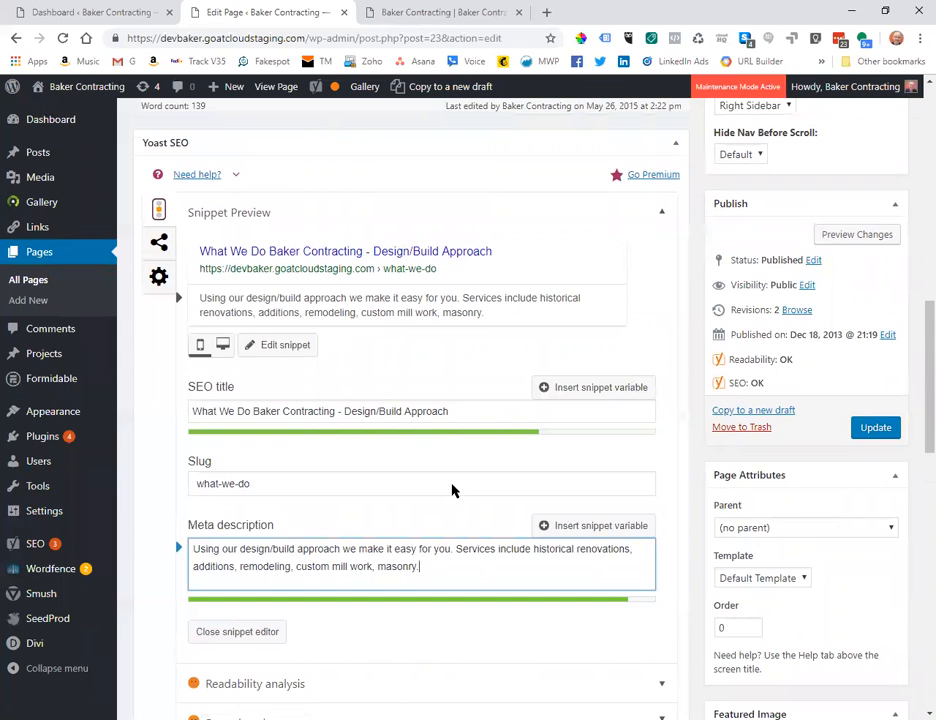
pyautogui.scroll(-1, 449, 441)
pyautogui.scroll(-1, 449, 441)
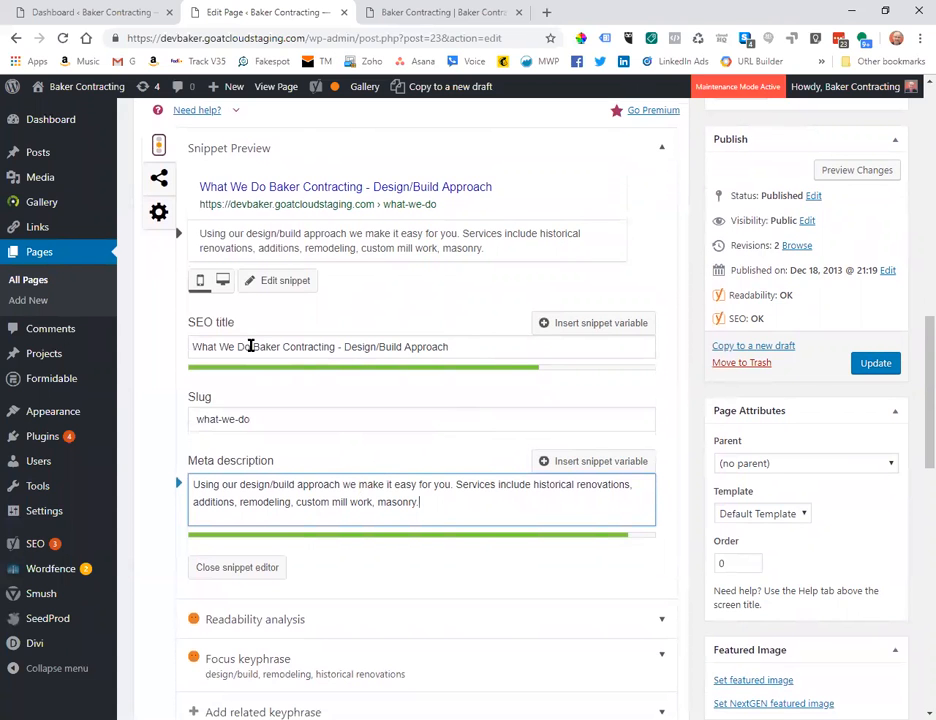
pyautogui.scroll(3, 250, 346)
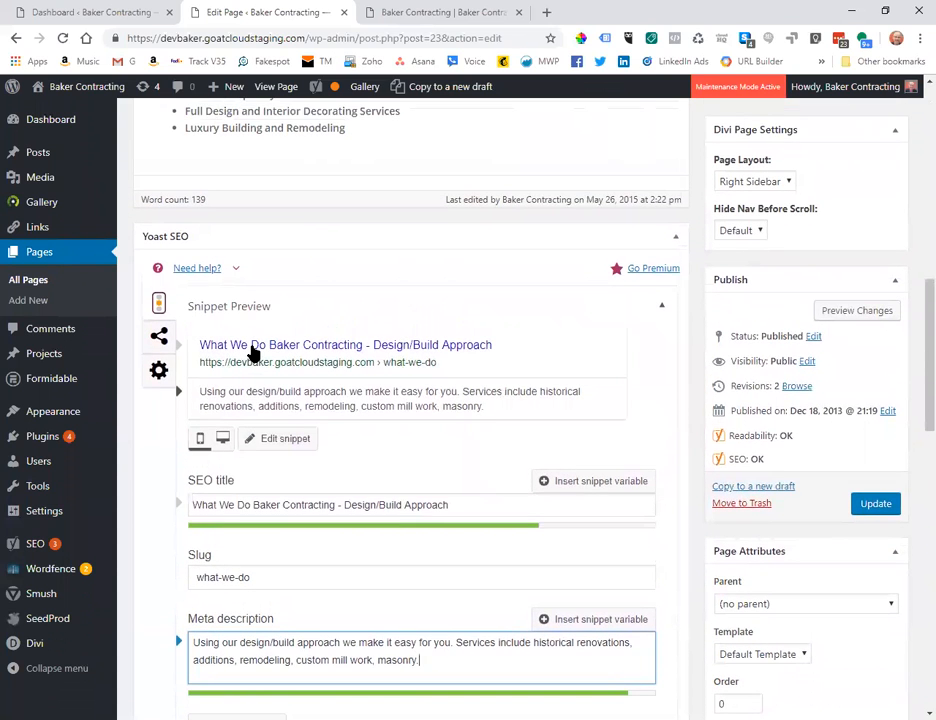
pyautogui.scroll(10, 252, 350)
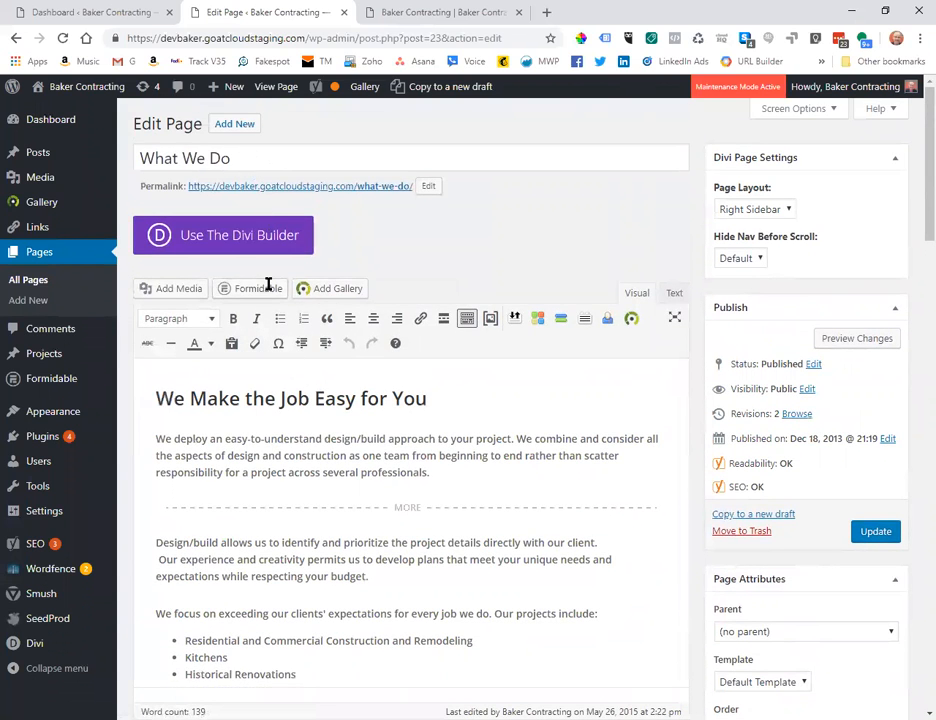
pyautogui.scroll(-10, 267, 286)
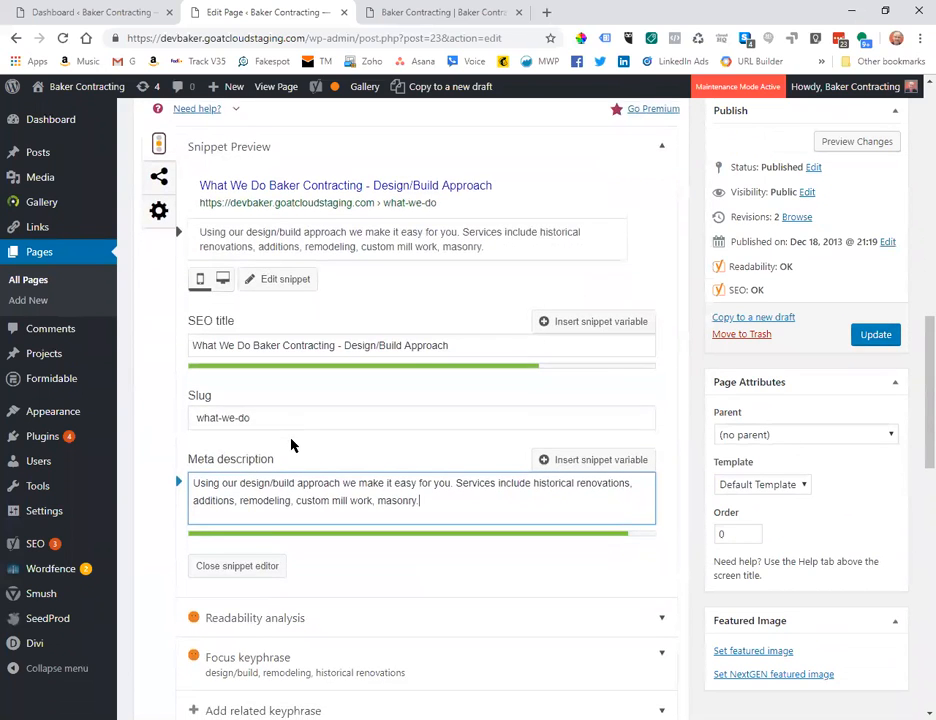
# Insert a dash after 'What We Do' so the title reads 'What We Do - Baker Contracting - Design/Build Approach'.
pyautogui.click(252, 358)
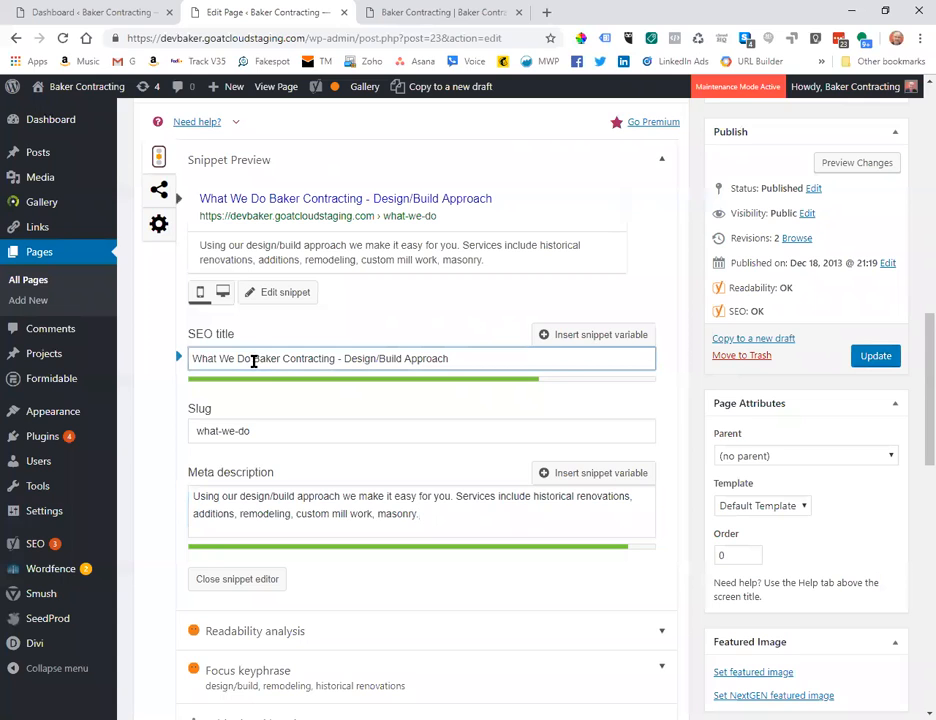
pyautogui.write('-')
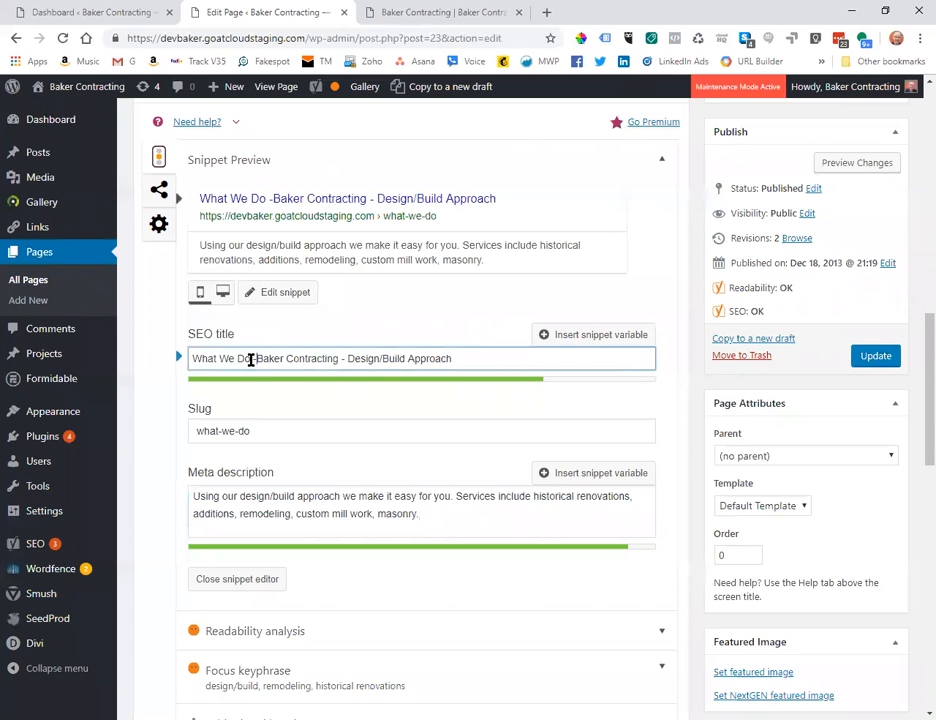
pyautogui.click(484, 359)
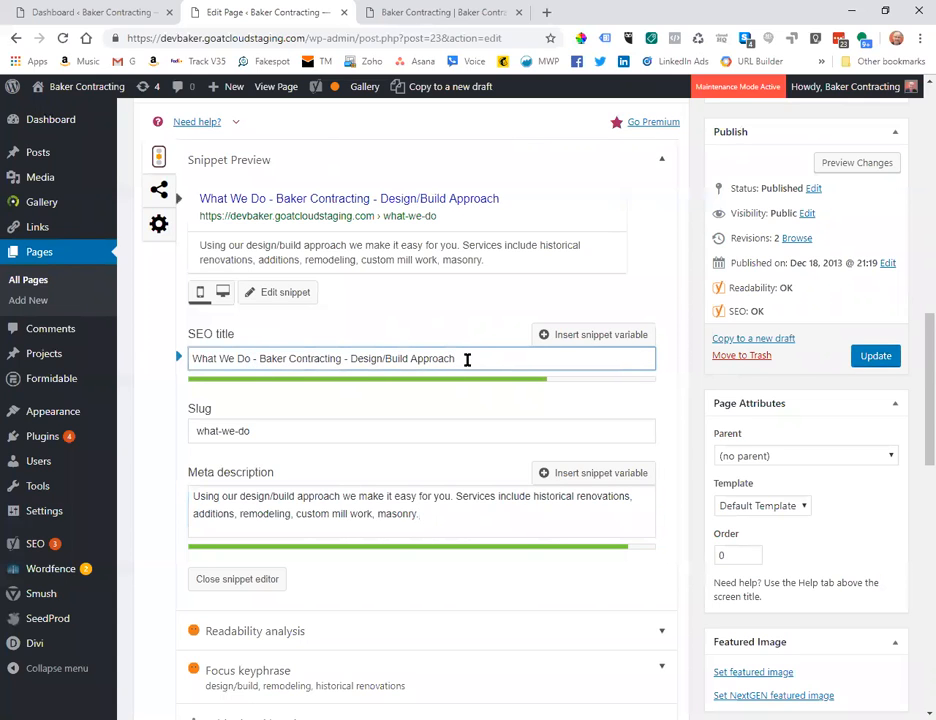
pyautogui.moveTo(466, 359); pyautogui.dragTo(350, 356)
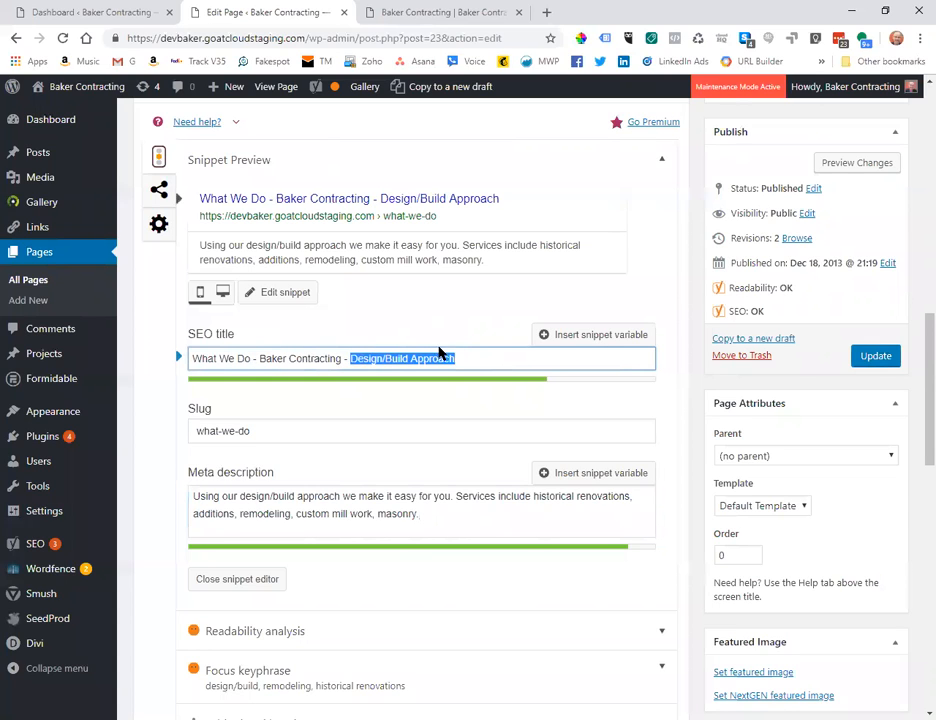
pyautogui.click(349, 358)
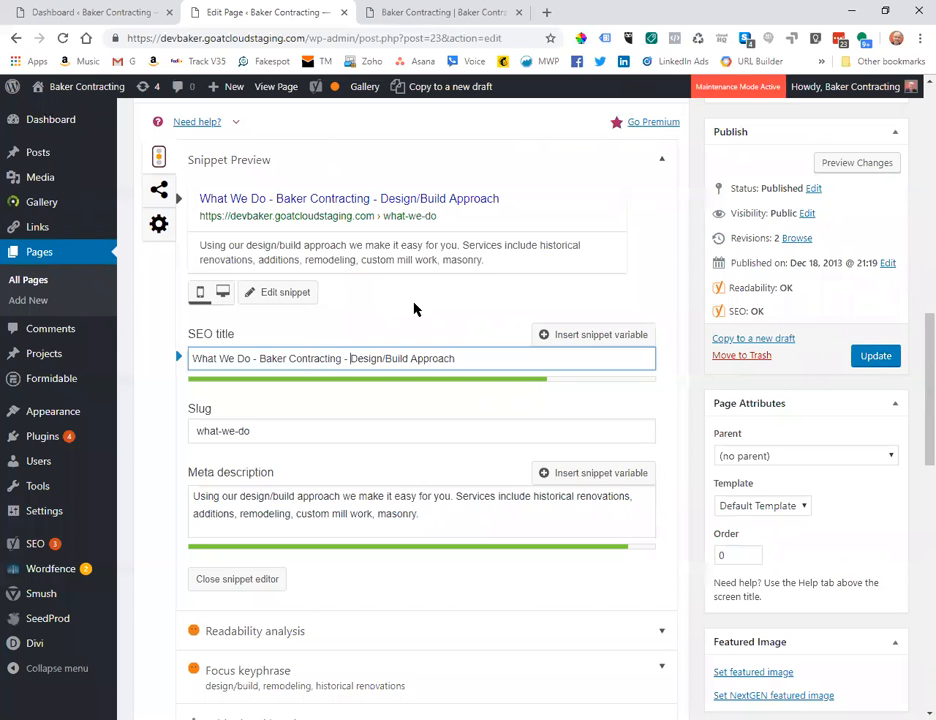
pyautogui.scroll(-1, 415, 310)
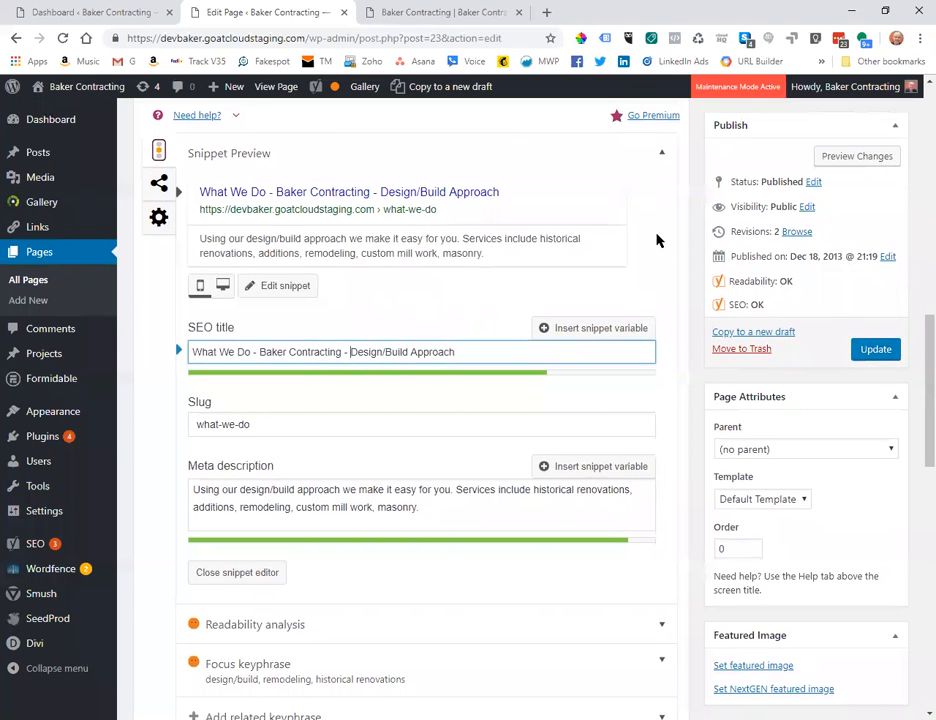
pyautogui.scroll(-1, 618, 363)
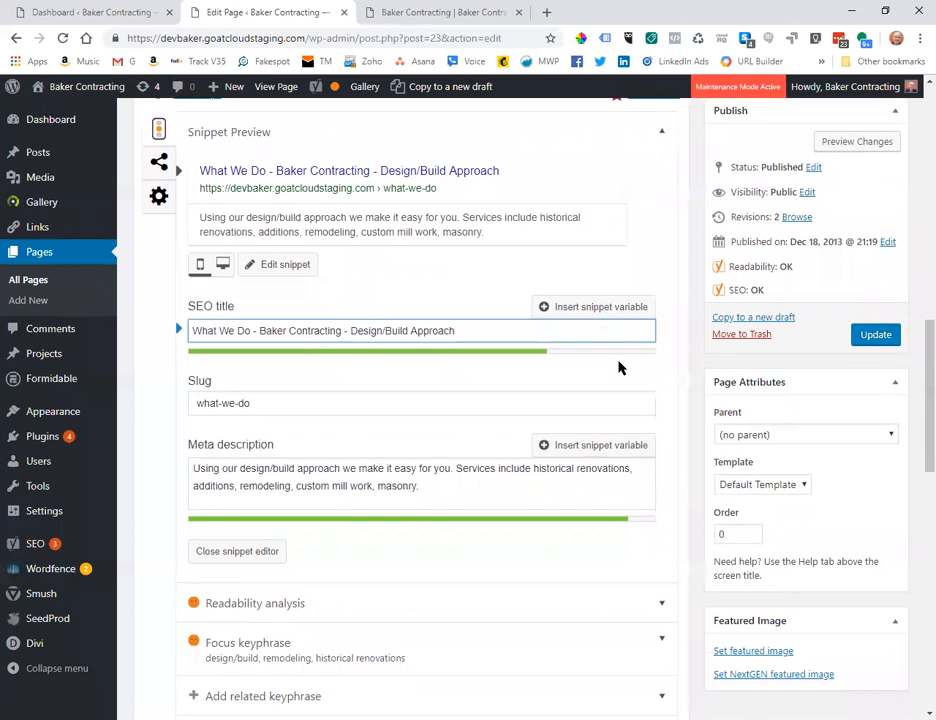
pyautogui.scroll(1, 618, 366)
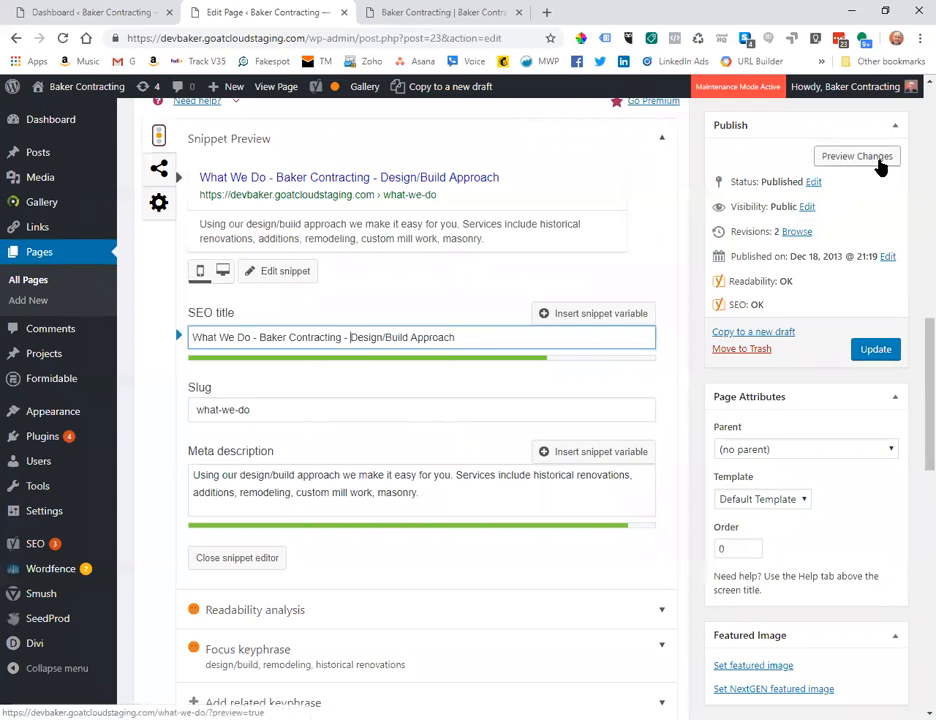
pyautogui.click(864, 158)
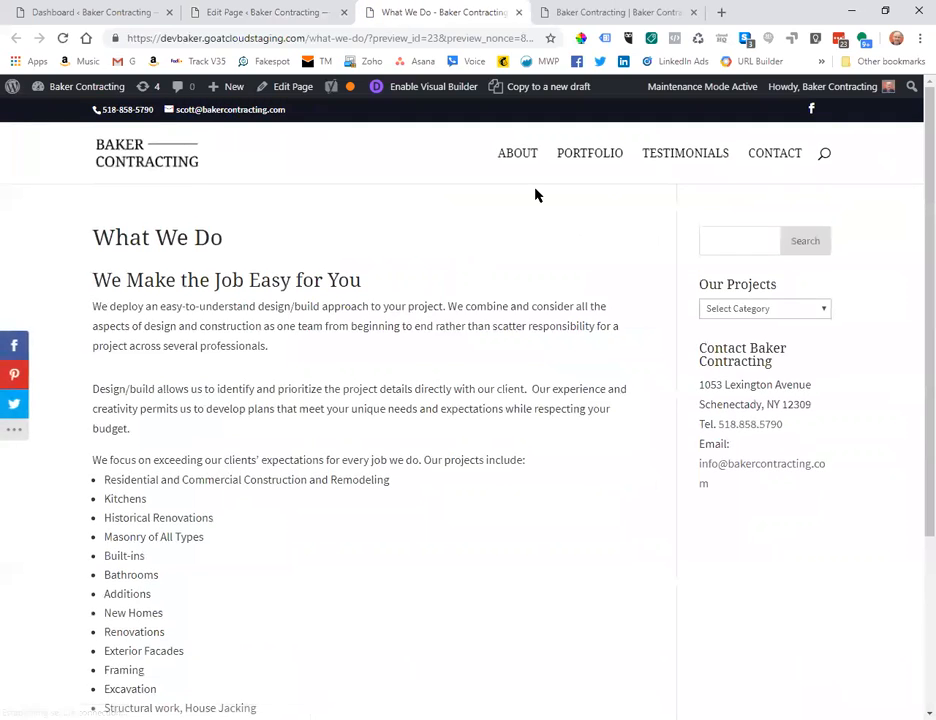
pyautogui.scroll(-1, 535, 195)
pyautogui.scroll(1, 535, 195)
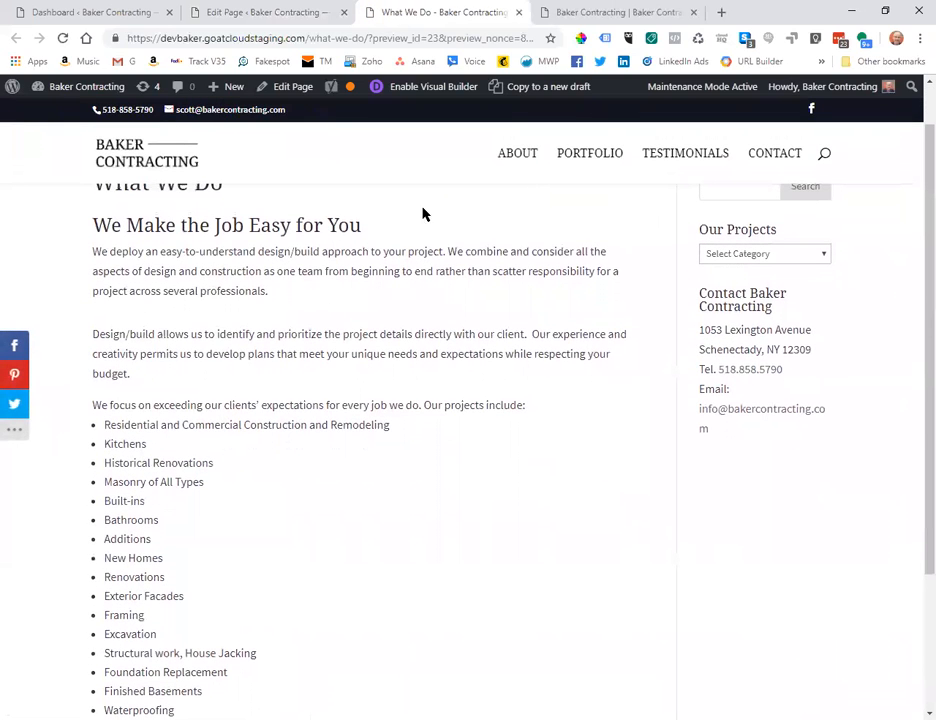
pyautogui.moveTo(359, 221); pyautogui.dragTo(199, 240)
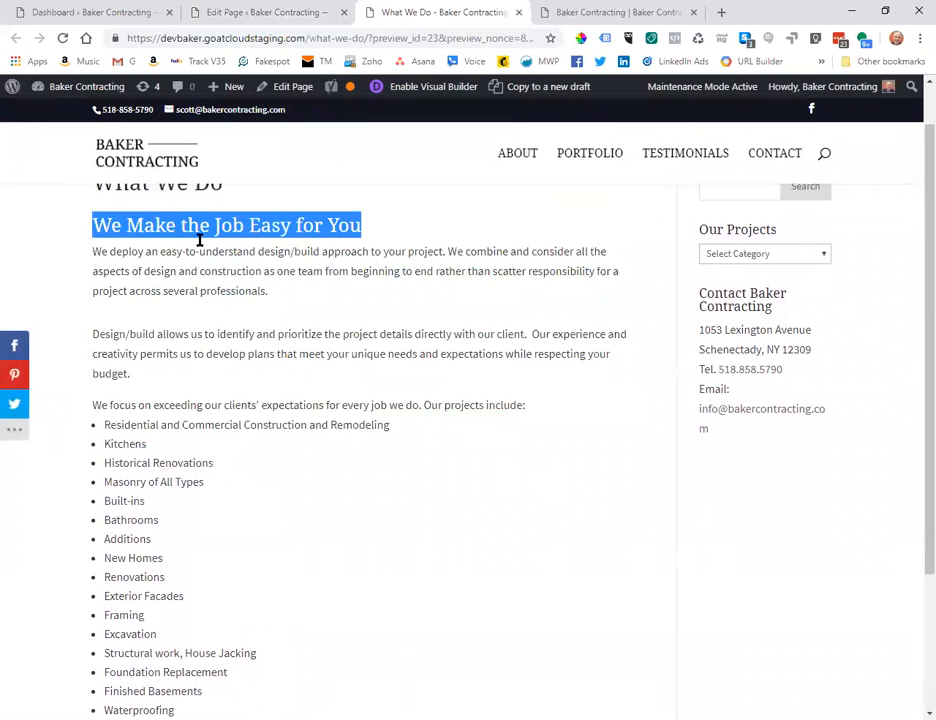
pyautogui.click(319, 262)
pyautogui.scroll(-1, 322, 265)
pyautogui.scroll(-3, 325, 269)
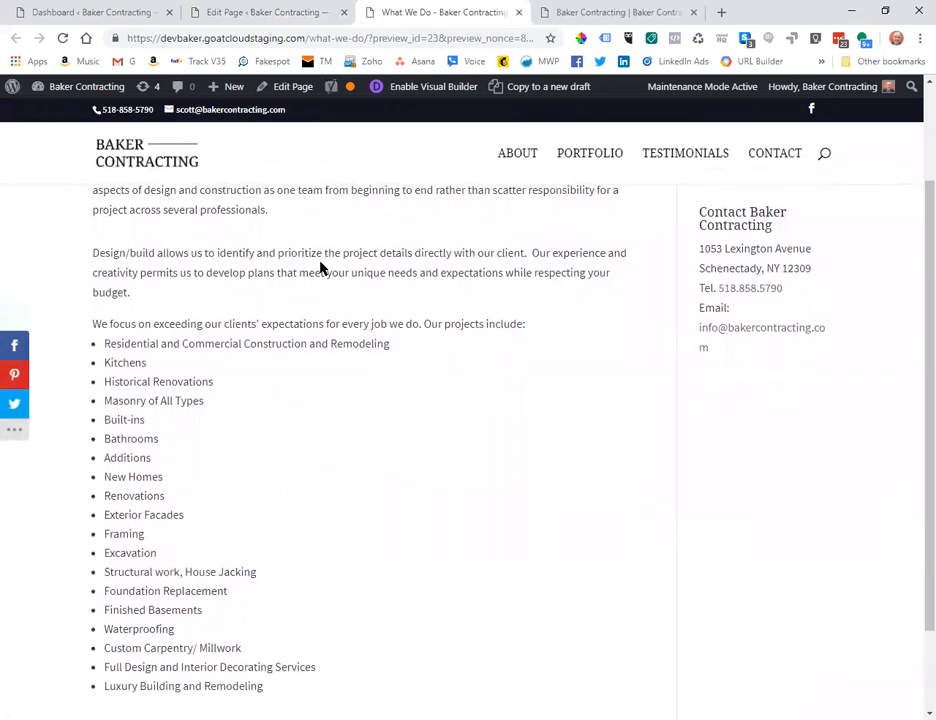
pyautogui.scroll(1, 321, 268)
pyautogui.scroll(-1, 321, 268)
pyautogui.scroll(-2, 321, 266)
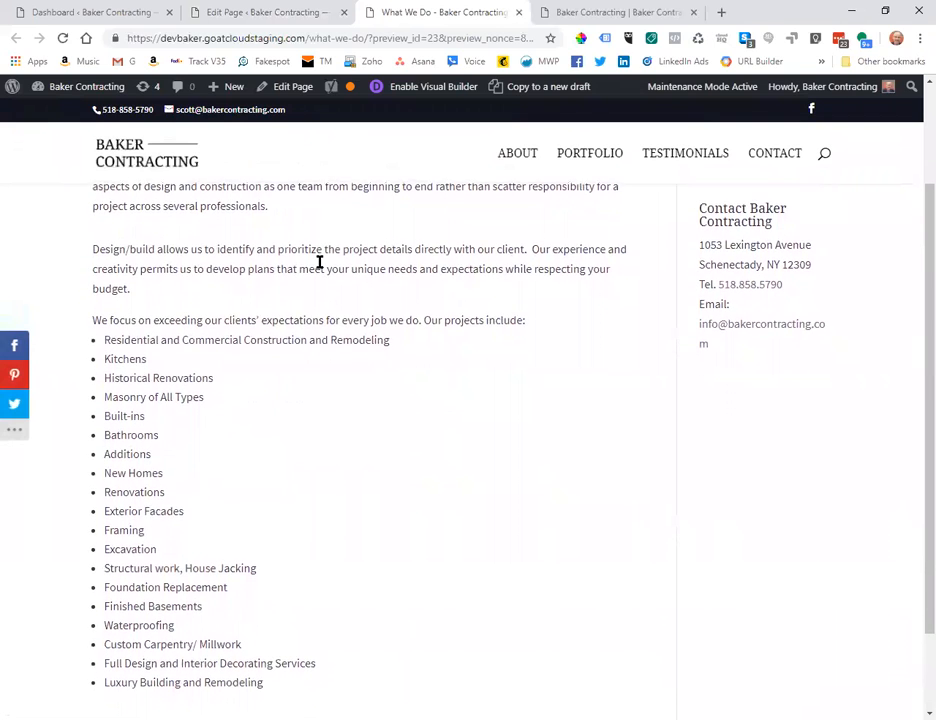
pyautogui.scroll(-2, 320, 262)
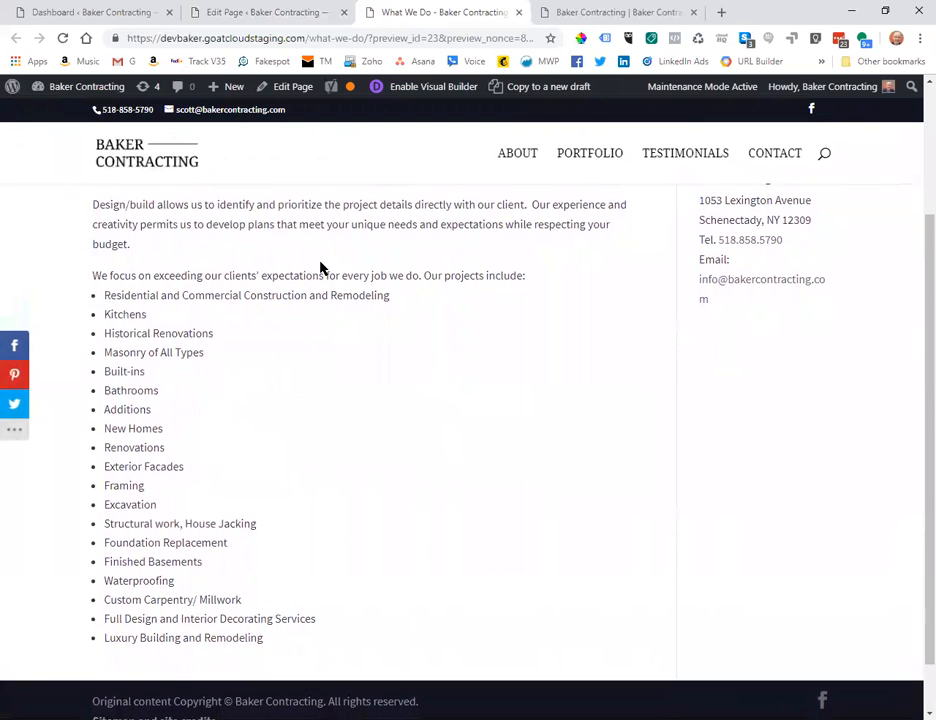
pyautogui.scroll(3, 437, 292)
pyautogui.scroll(1, 436, 290)
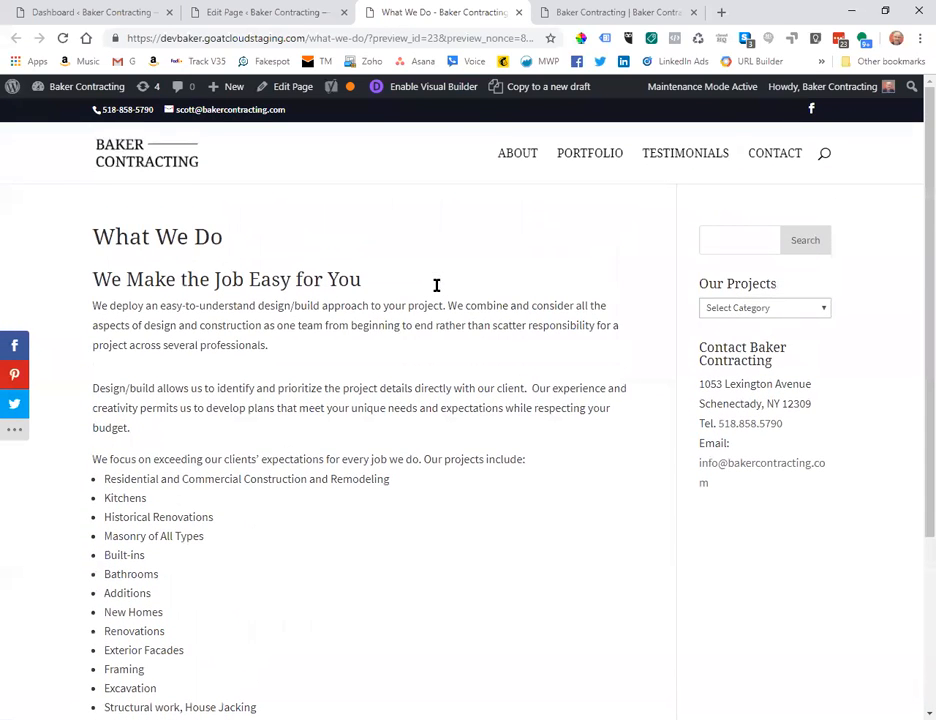
pyautogui.scroll(-1, 435, 287)
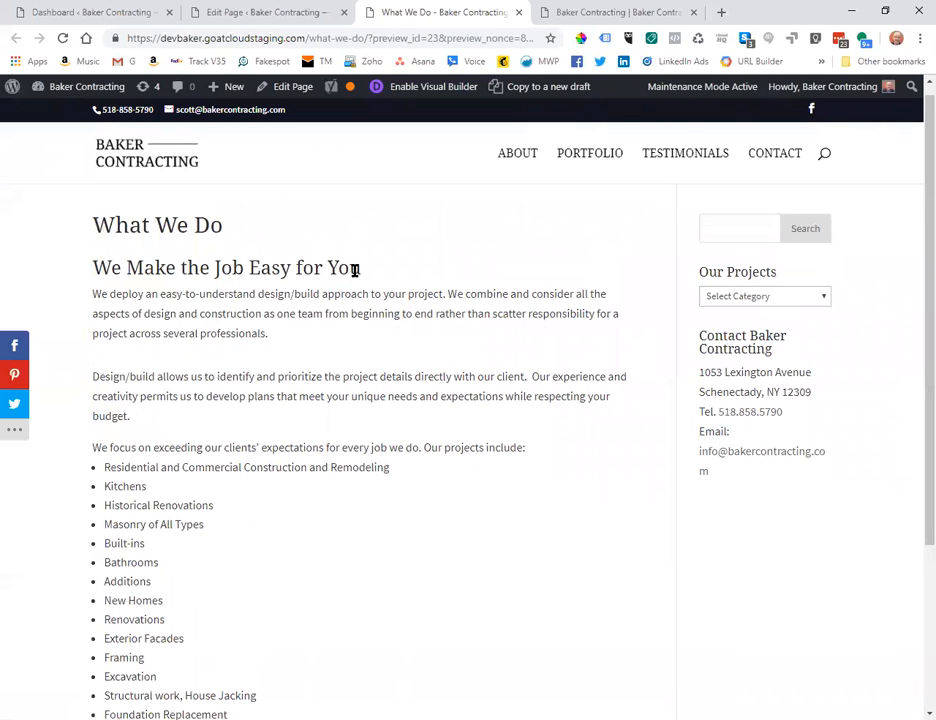
pyautogui.scroll(1, 355, 270)
pyautogui.scroll(-1, 355, 270)
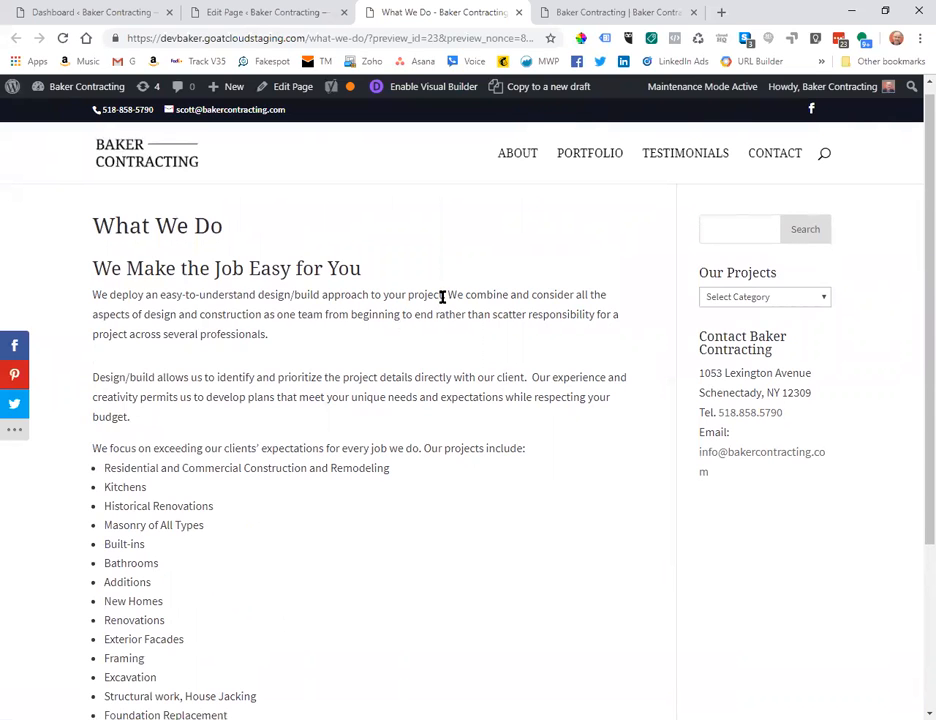
pyautogui.scroll(-1, 442, 297)
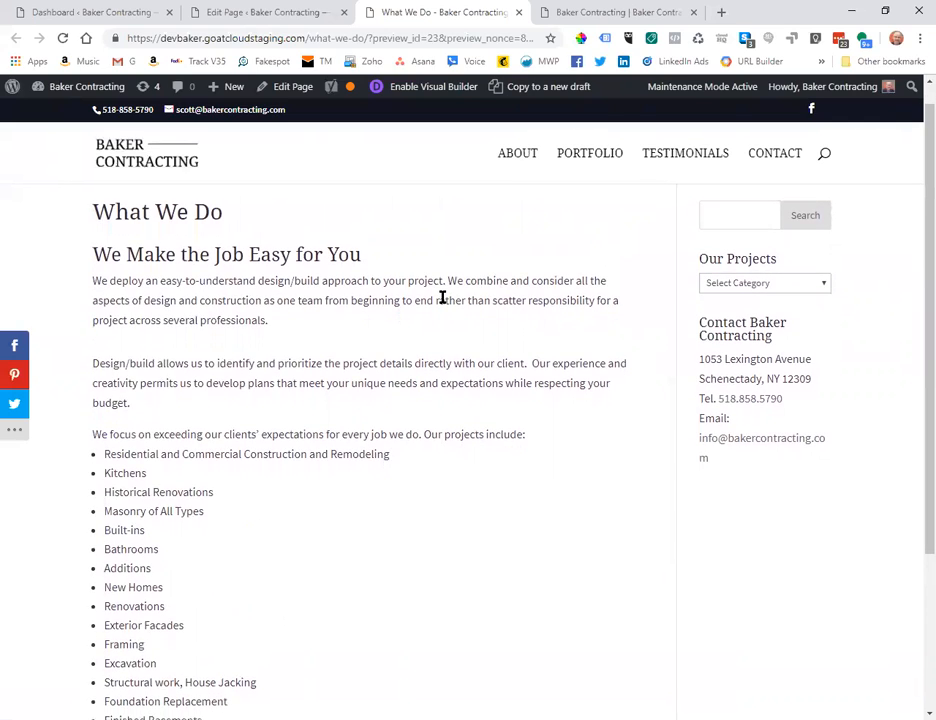
pyautogui.scroll(-2, 443, 302)
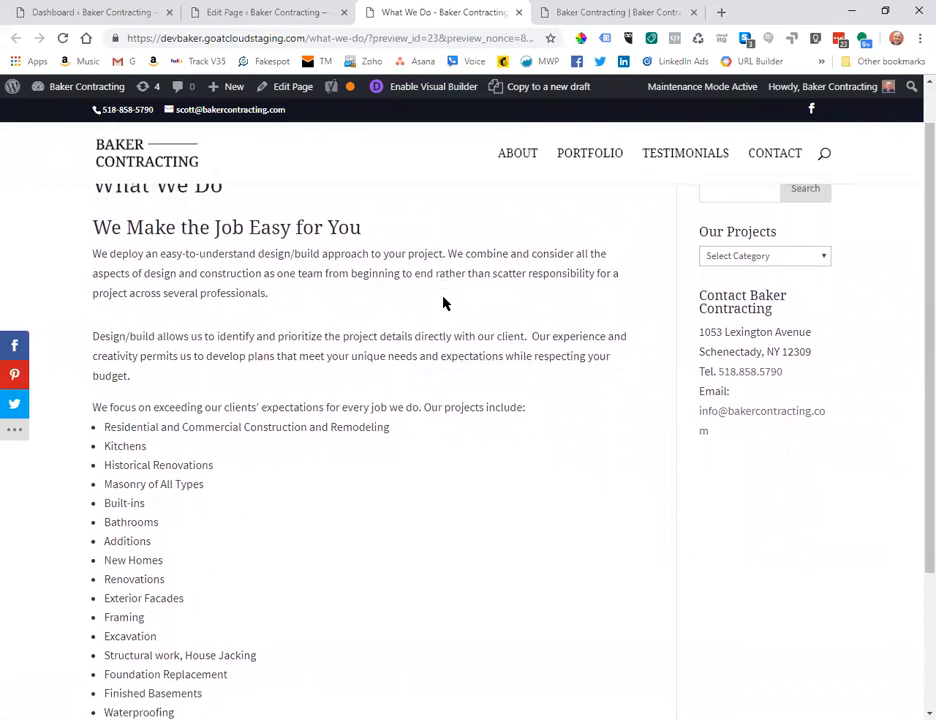
pyautogui.scroll(-3, 444, 303)
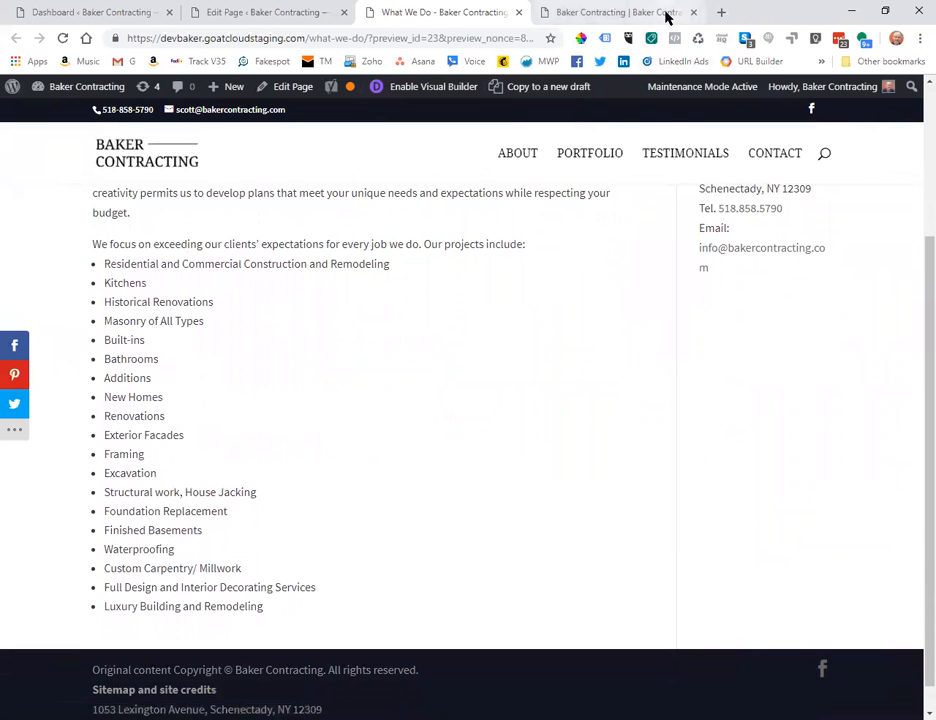
pyautogui.scroll(-1, 531, 265)
pyautogui.scroll(3, 531, 265)
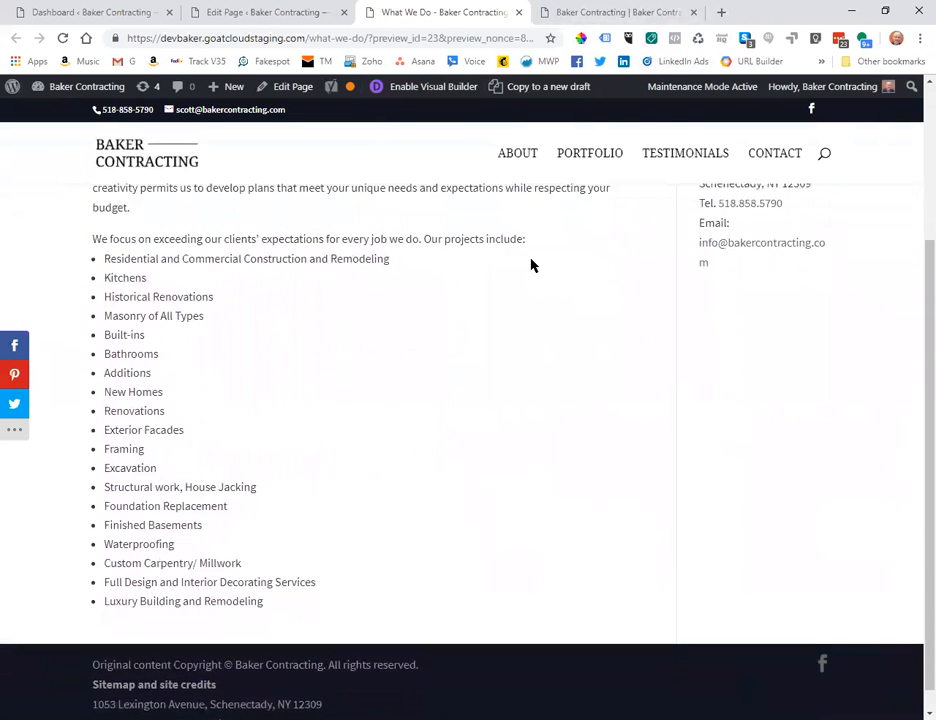
pyautogui.scroll(1, 531, 265)
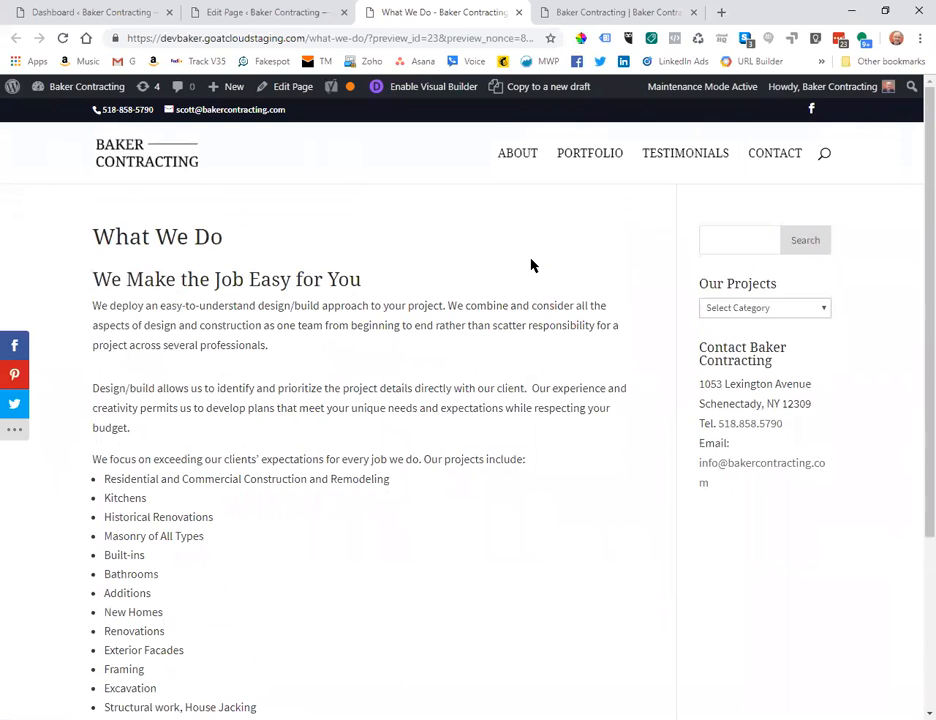
pyautogui.scroll(-3, 531, 265)
pyautogui.scroll(3, 531, 265)
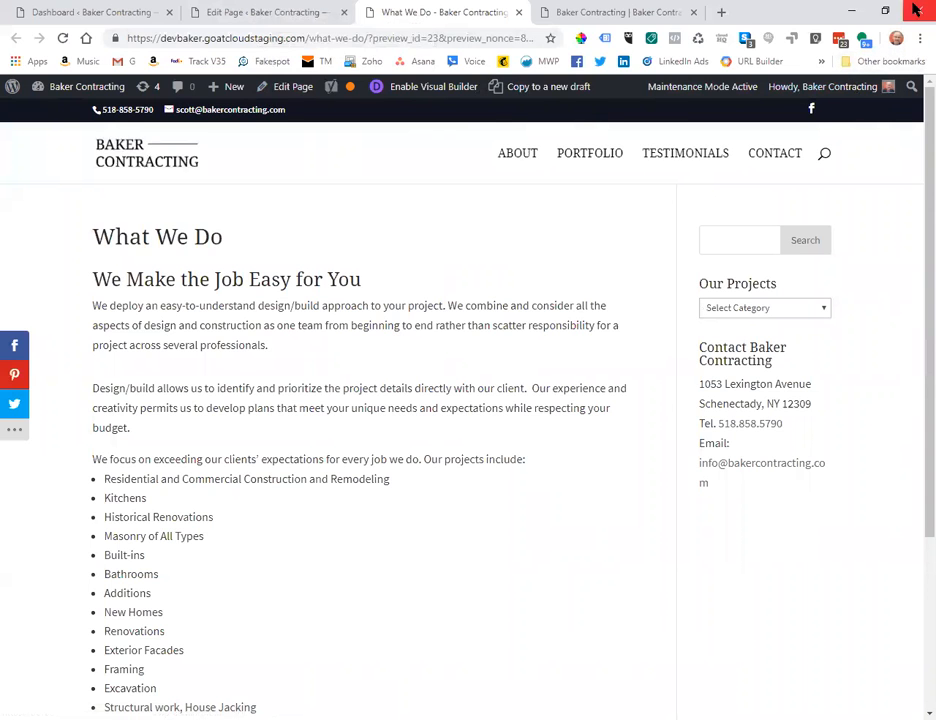
pyautogui.scroll(-1, 750, 307)
pyautogui.scroll(-3, 750, 307)
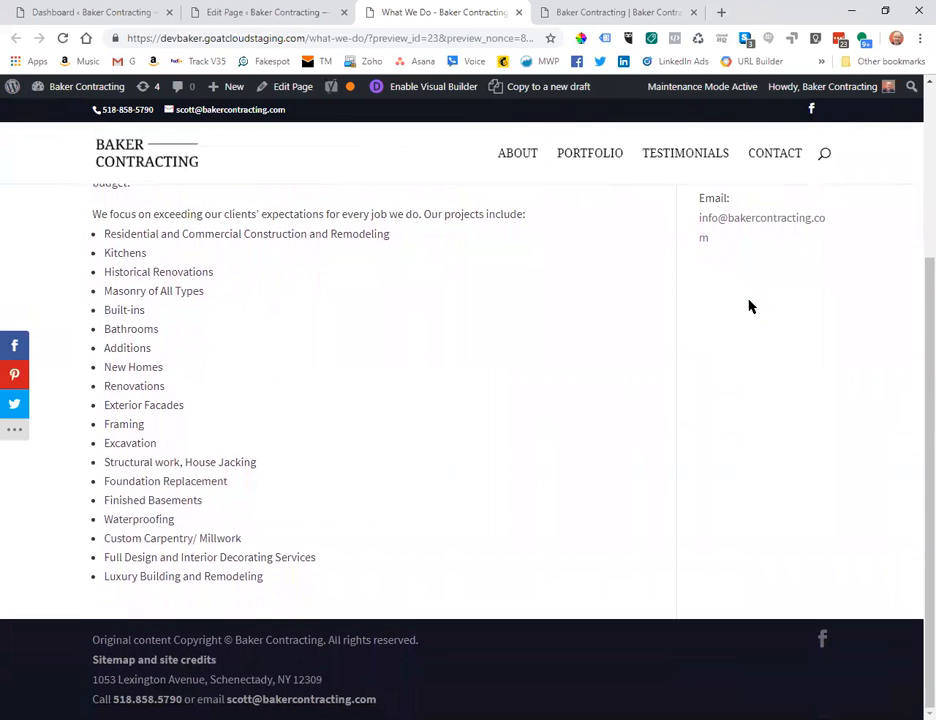
pyautogui.scroll(4, 750, 306)
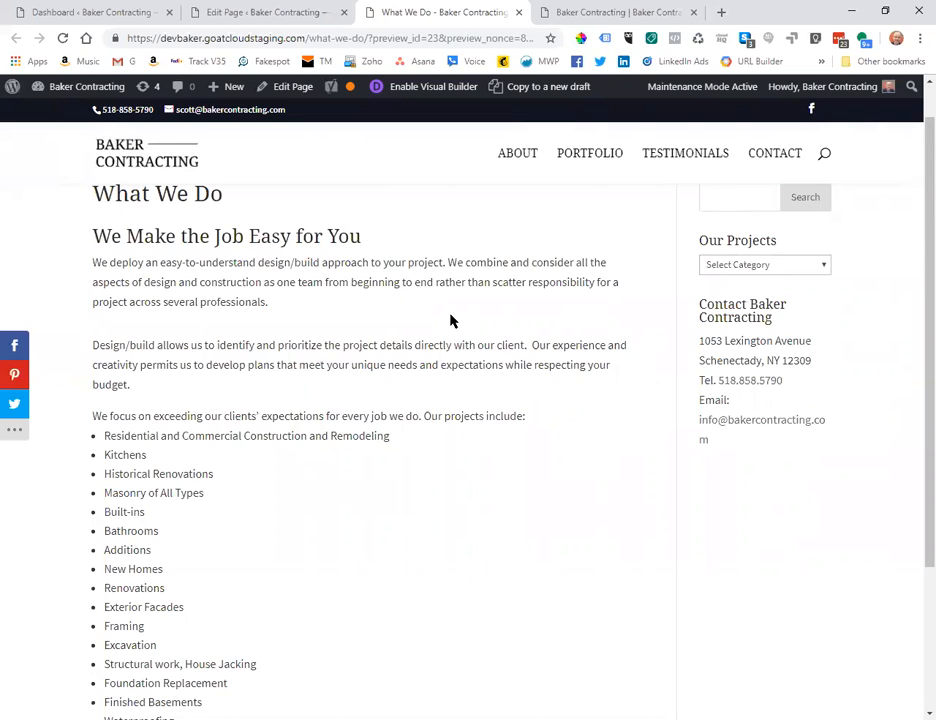
pyautogui.scroll(-1, 450, 321)
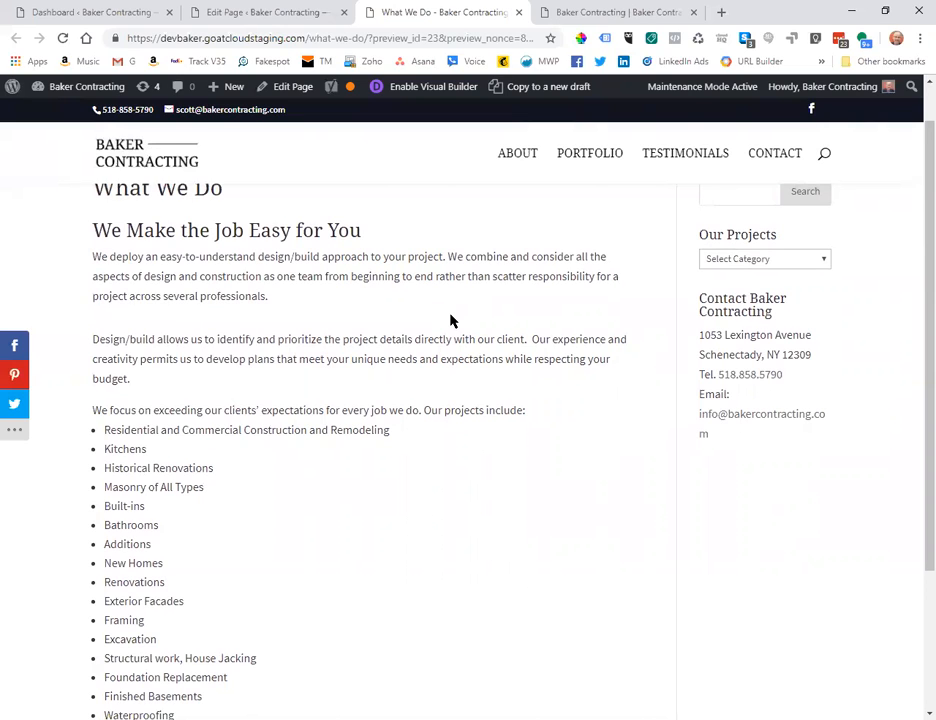
pyautogui.scroll(-1, 450, 320)
pyautogui.scroll(-1, 450, 320)
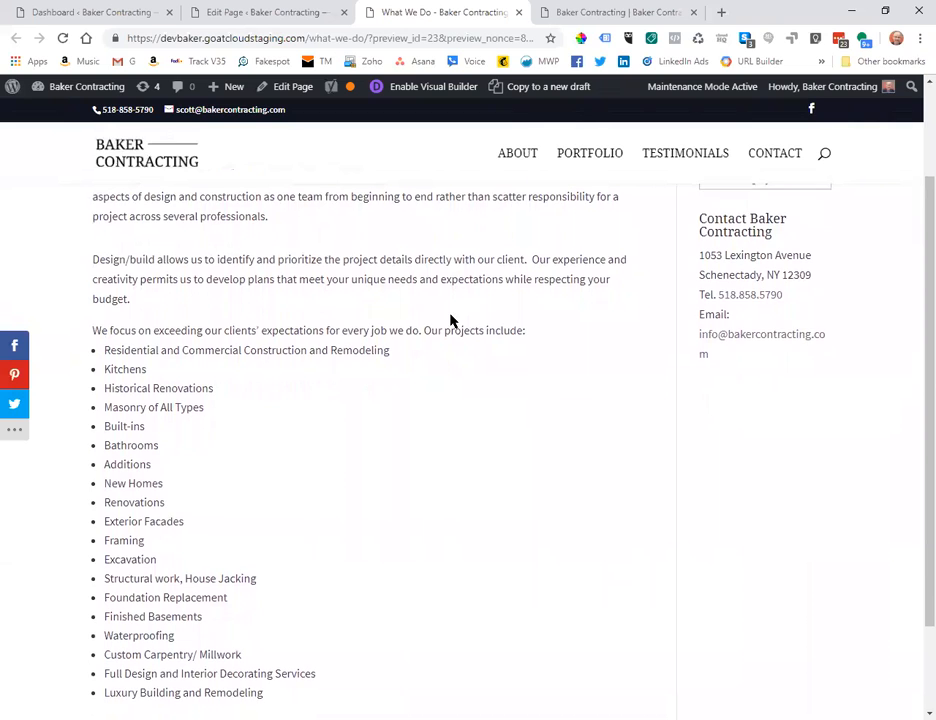
pyautogui.scroll(-1, 450, 320)
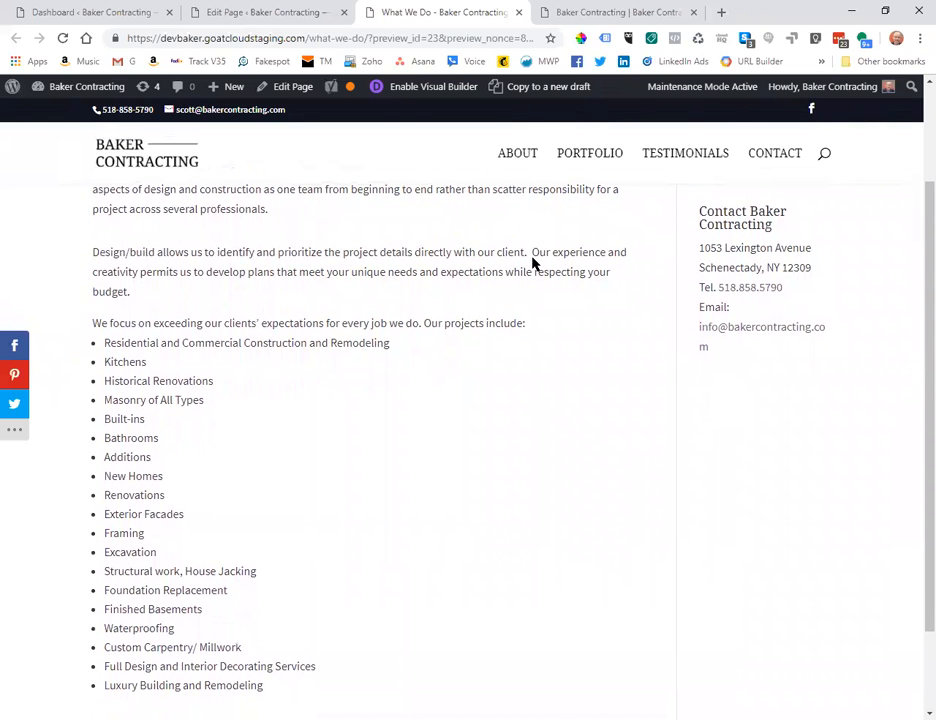
pyautogui.scroll(2, 531, 262)
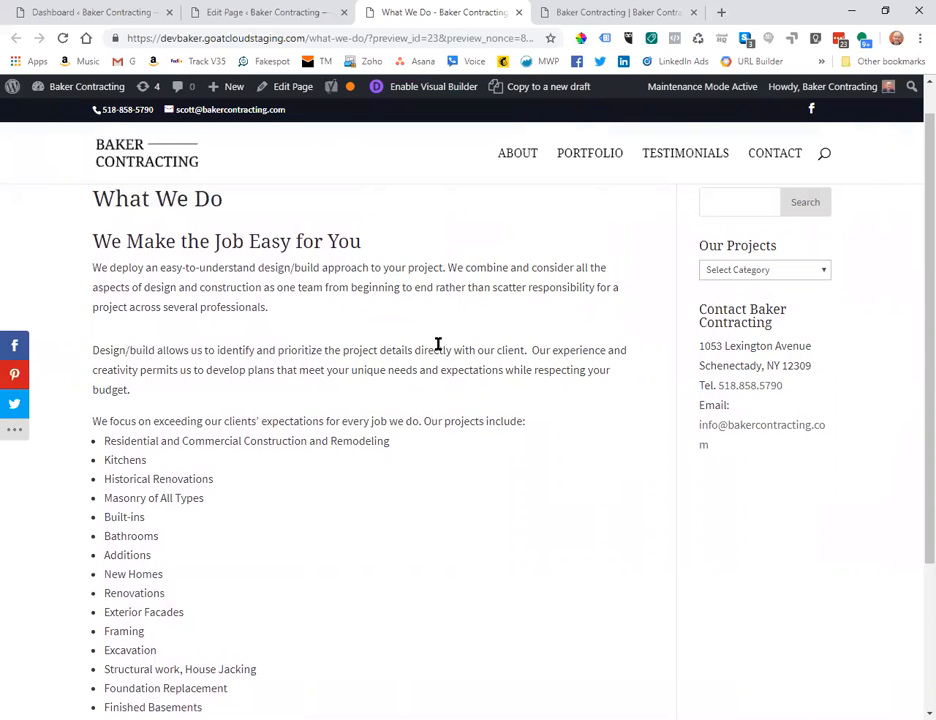
pyautogui.scroll(-2, 438, 343)
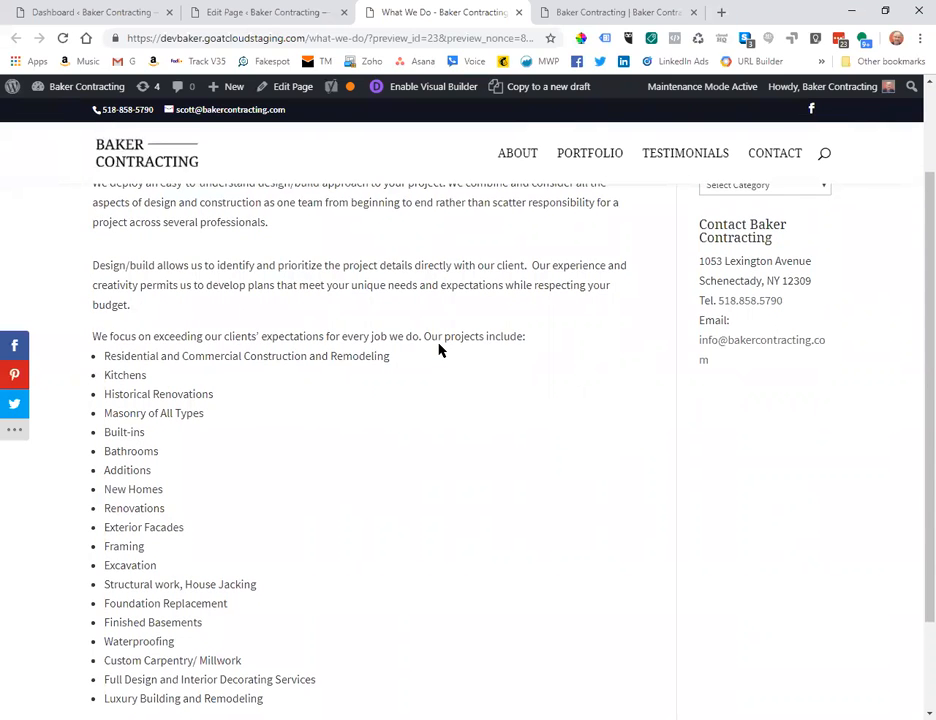
pyautogui.scroll(1, 438, 349)
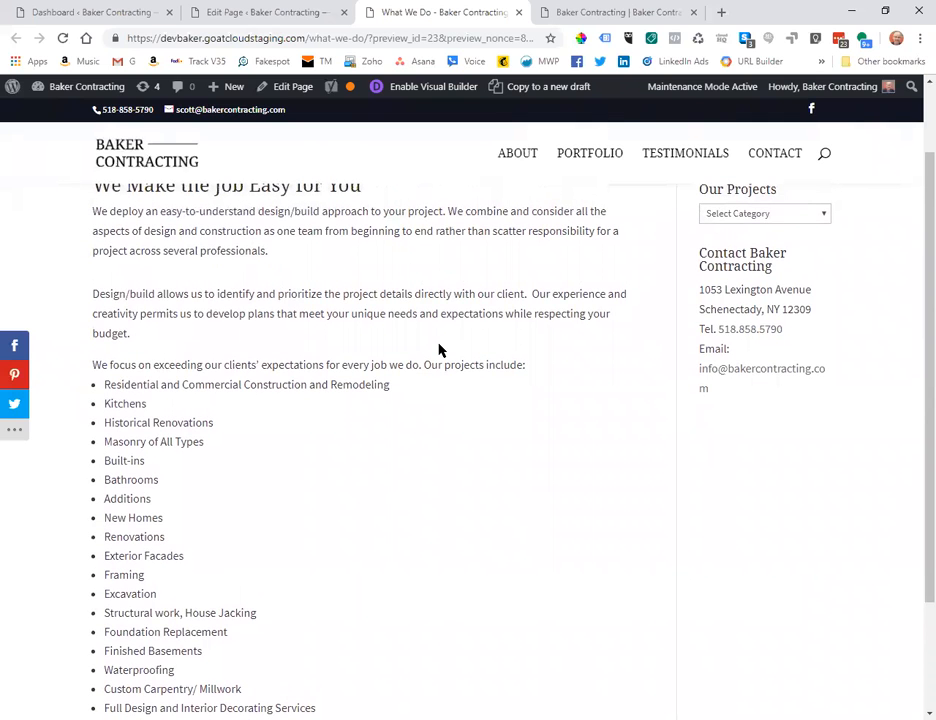
pyautogui.scroll(-1, 438, 349)
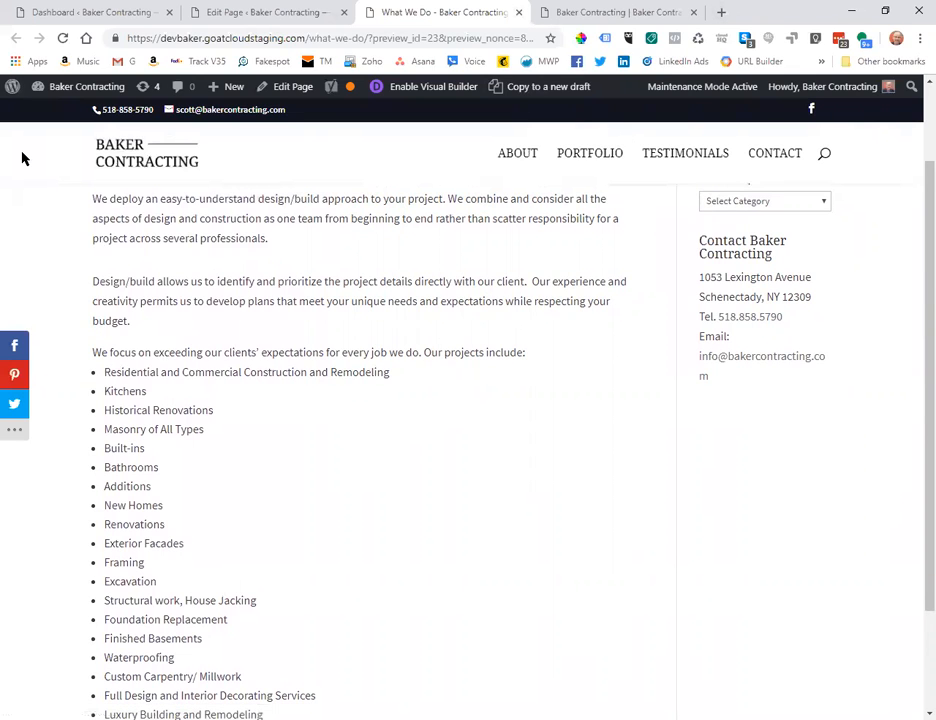
pyautogui.scroll(1, 311, 208)
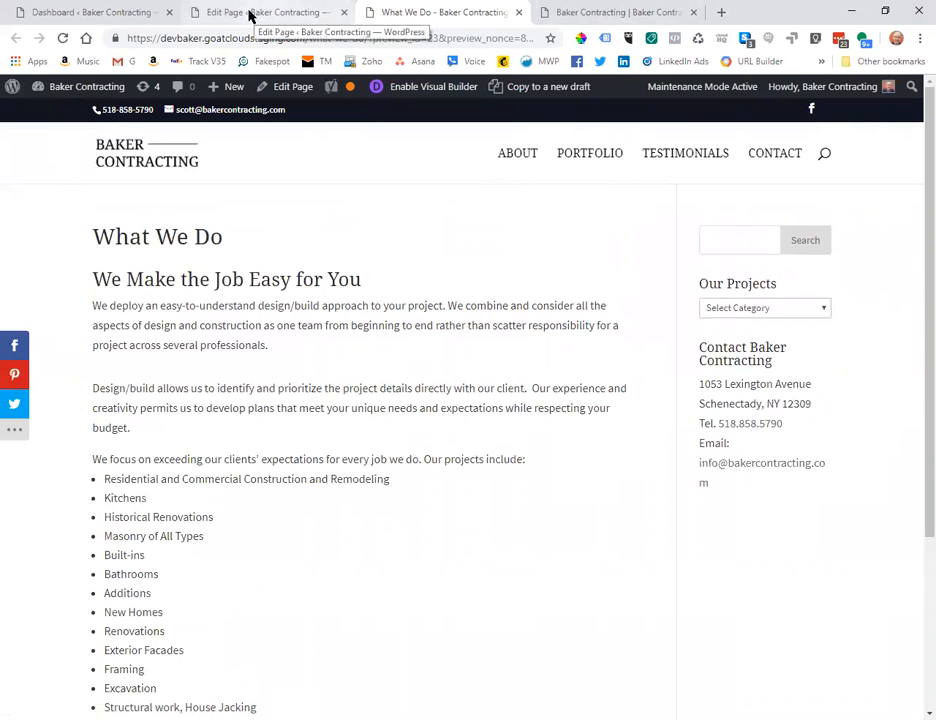
# Replace 'What We Do' at the start of the SEO title with 'Commercial and Home Construction Services'.
pyautogui.click(250, 15)
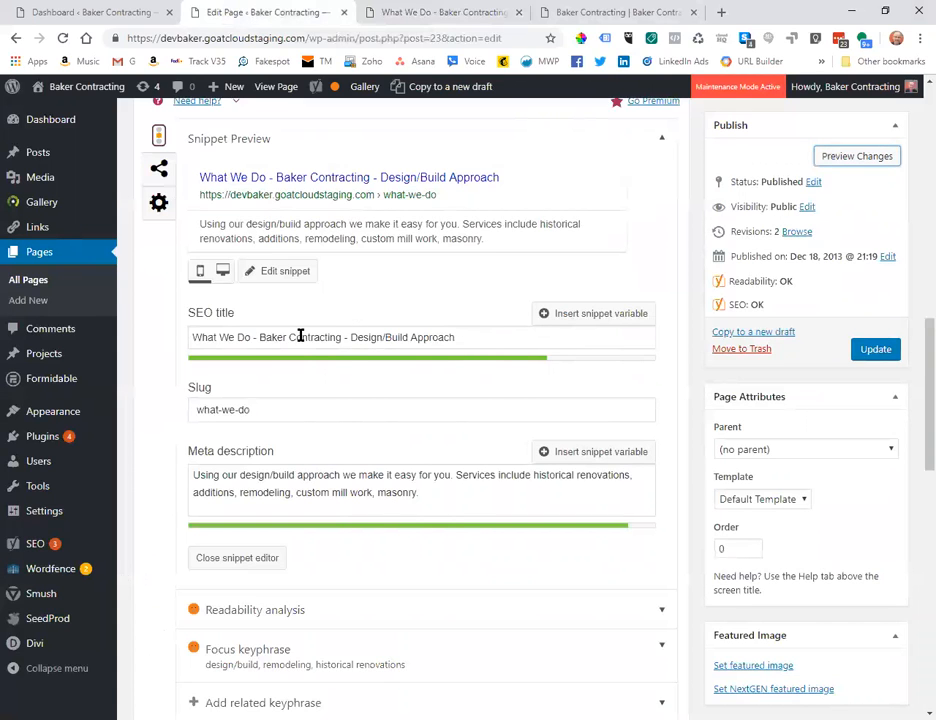
pyautogui.click(246, 337)
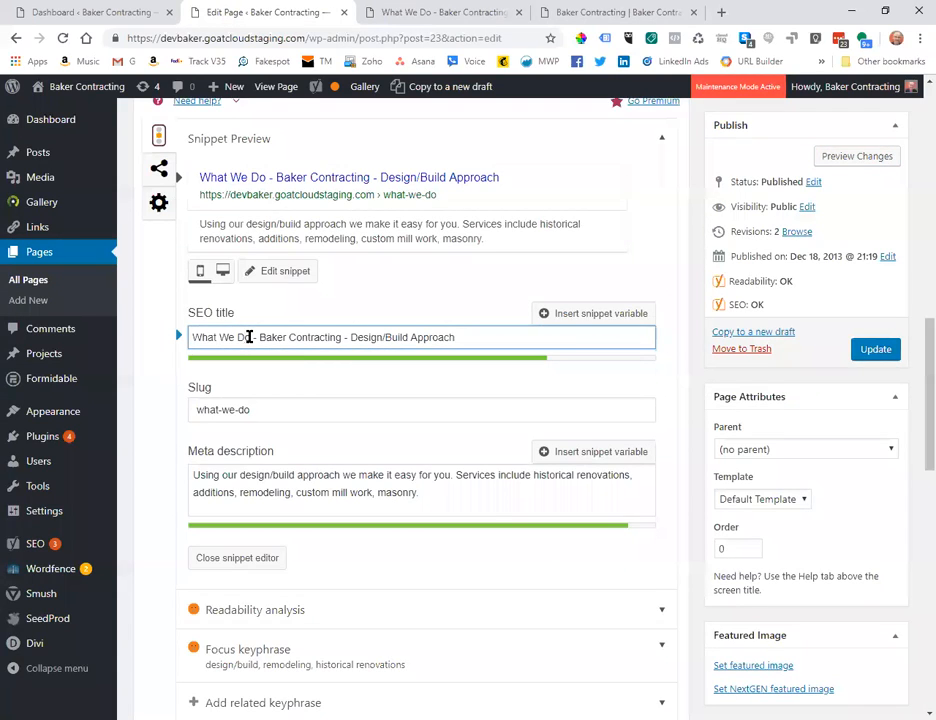
pyautogui.moveTo(246, 337); pyautogui.dragTo(194, 336)
pyautogui.write('Commercial')
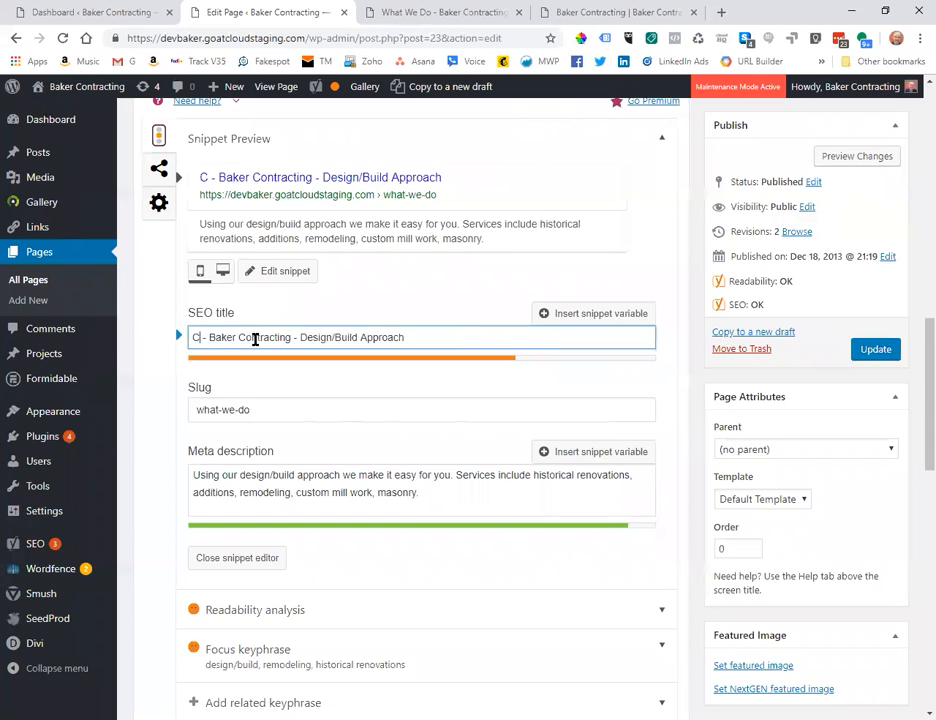
pyautogui.write(' and Home')
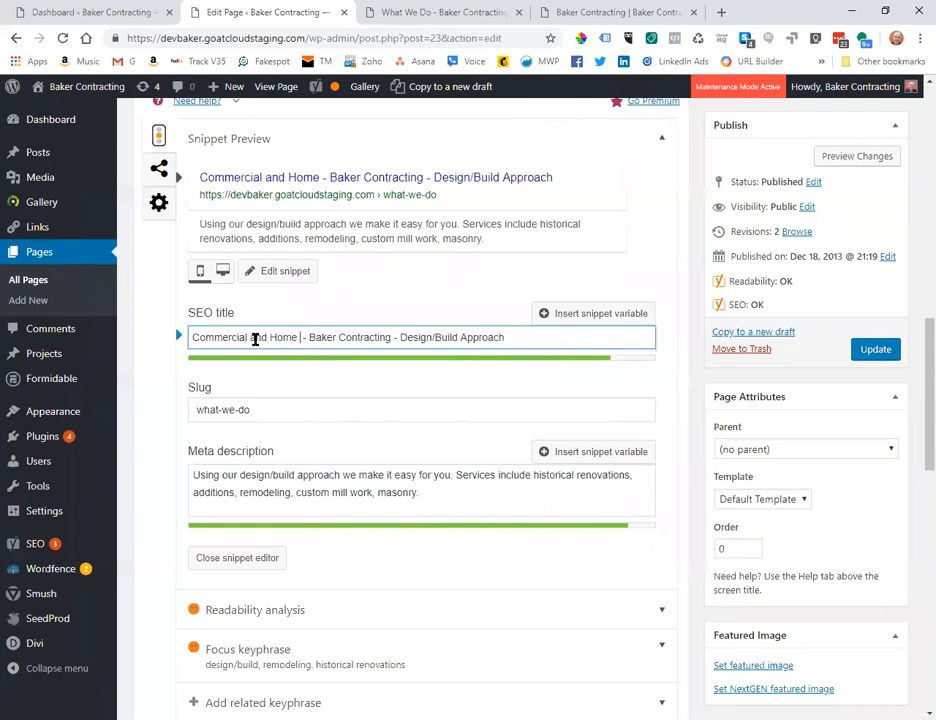
pyautogui.write(' Services')
pyautogui.press('BackSpace')
pyautogui.press('BackSpace')
pyautogui.press('BackSpace')
pyautogui.press('BackSpace')
pyautogui.press('BackSpace')
pyautogui.press('BackSpace')
pyautogui.press('BackSpace')
pyautogui.press('BackSpace')
pyautogui.write('Constr')
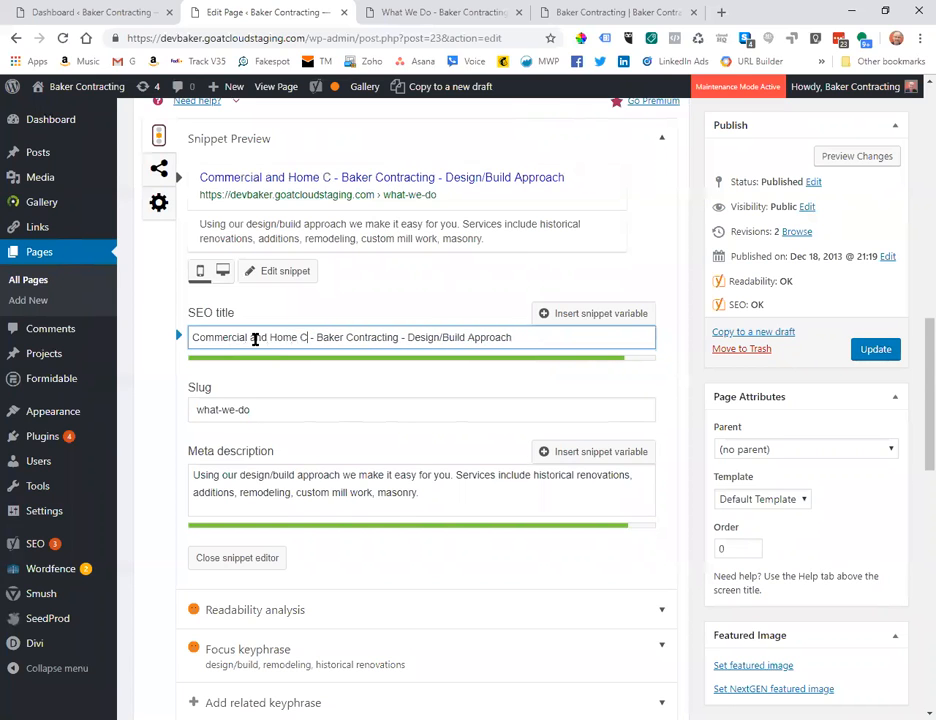
pyautogui.write('uction sERV')
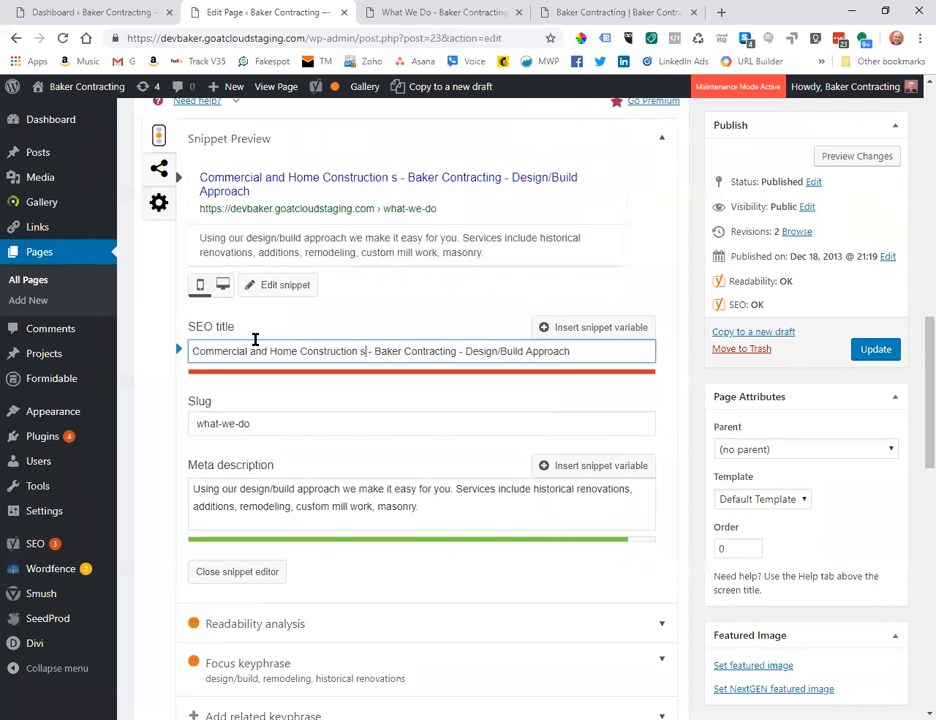
pyautogui.press('BackSpace')
pyautogui.press('BackSpace')
pyautogui.press('BackSpace')
pyautogui.press('BackSpace')
pyautogui.write('Seri')
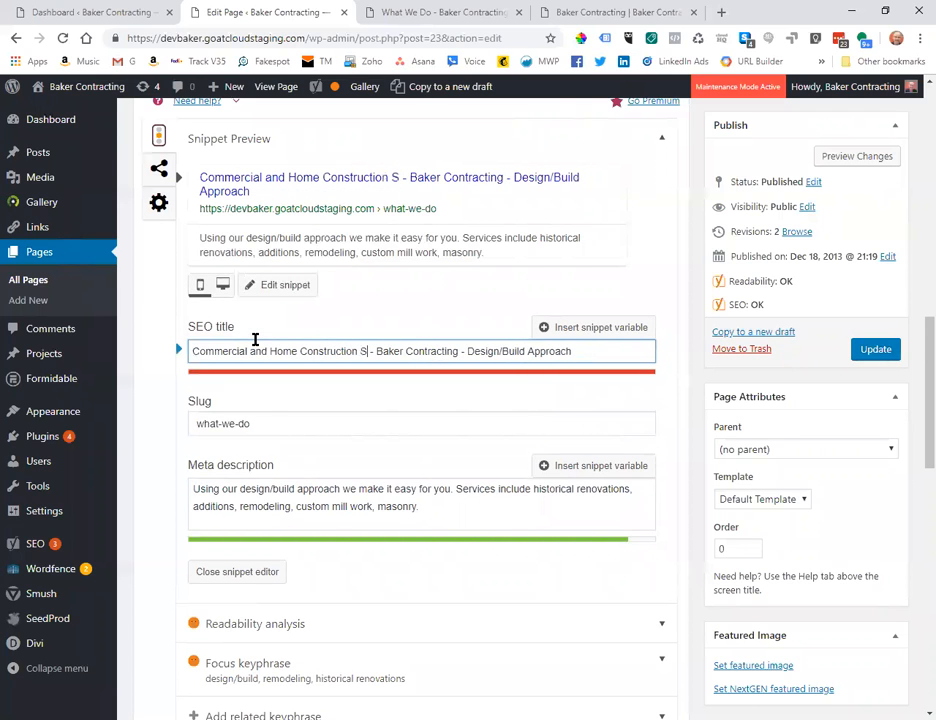
# Delete '- Design/Build Approach', leaving 'Commercial and Home Construction Services - Baker Contracting'.
pyautogui.press('BackSpace')
pyautogui.write('vices')
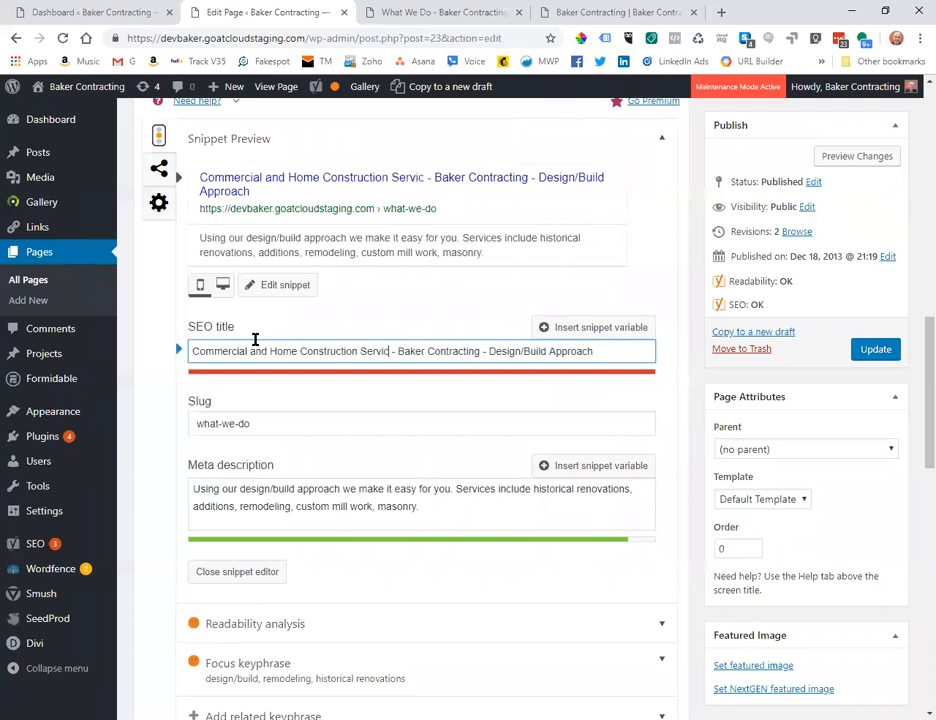
pyautogui.moveTo(616, 349); pyautogui.dragTo(497, 351)
pyautogui.press('BackSpace')
pyautogui.press('BackSpace')
pyautogui.press('BackSpace')
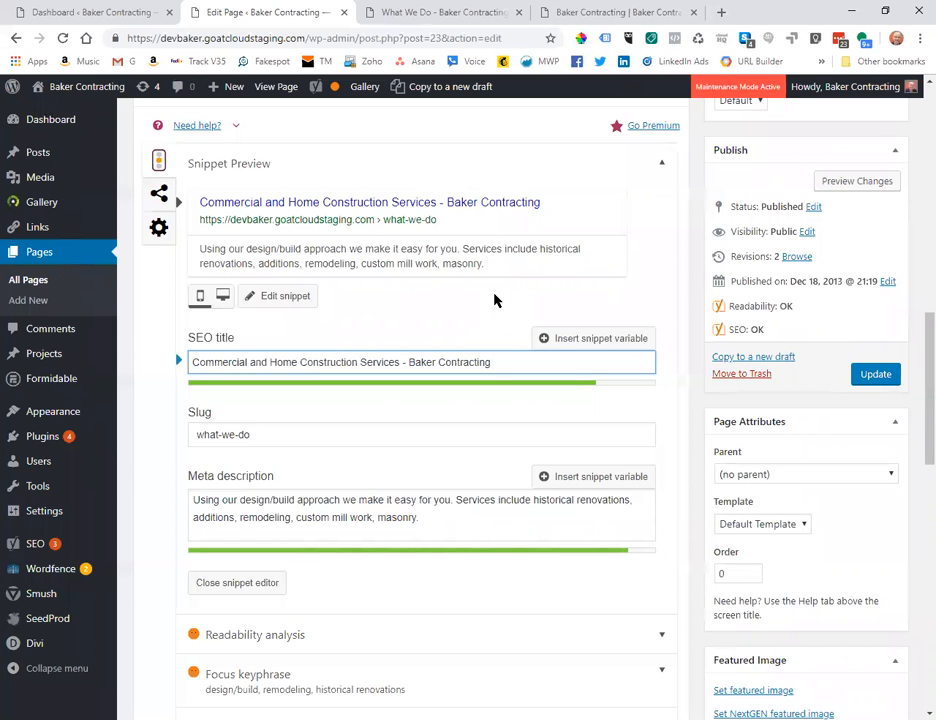
pyautogui.scroll(-1, 497, 301)
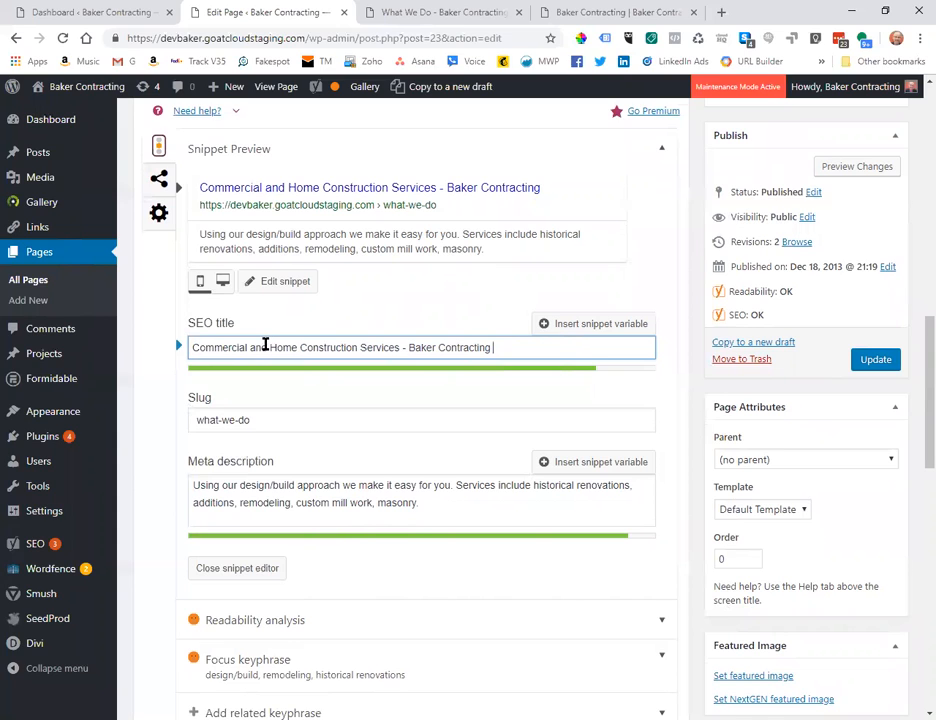
pyautogui.moveTo(265, 344); pyautogui.dragTo(250, 345)
pyautogui.click(434, 381)
pyautogui.scroll(-1, 435, 382)
pyautogui.scroll(-2, 435, 382)
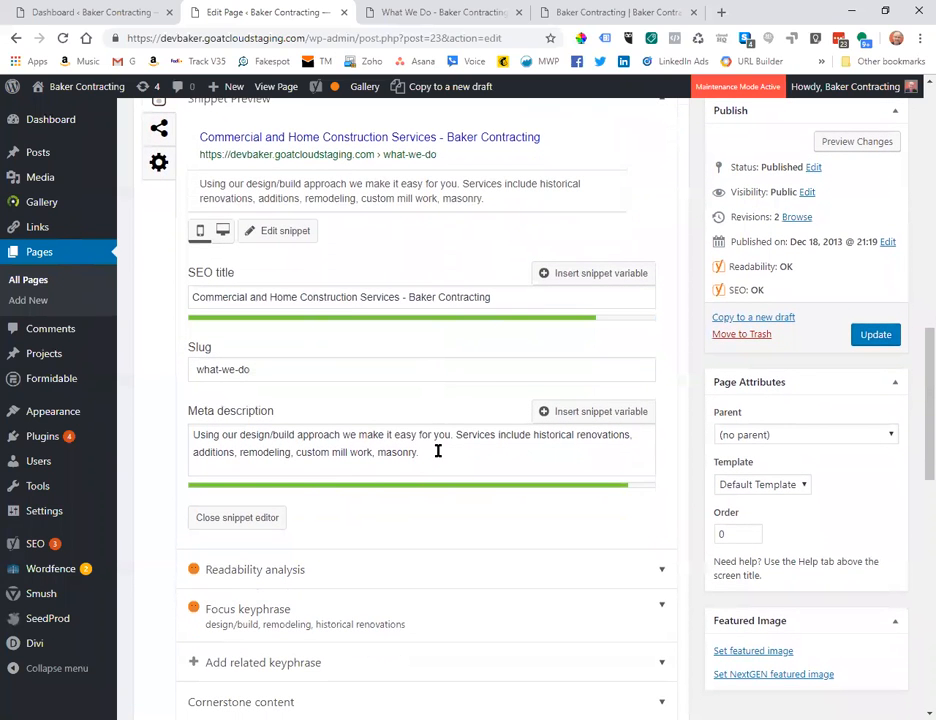
pyautogui.click(502, 297)
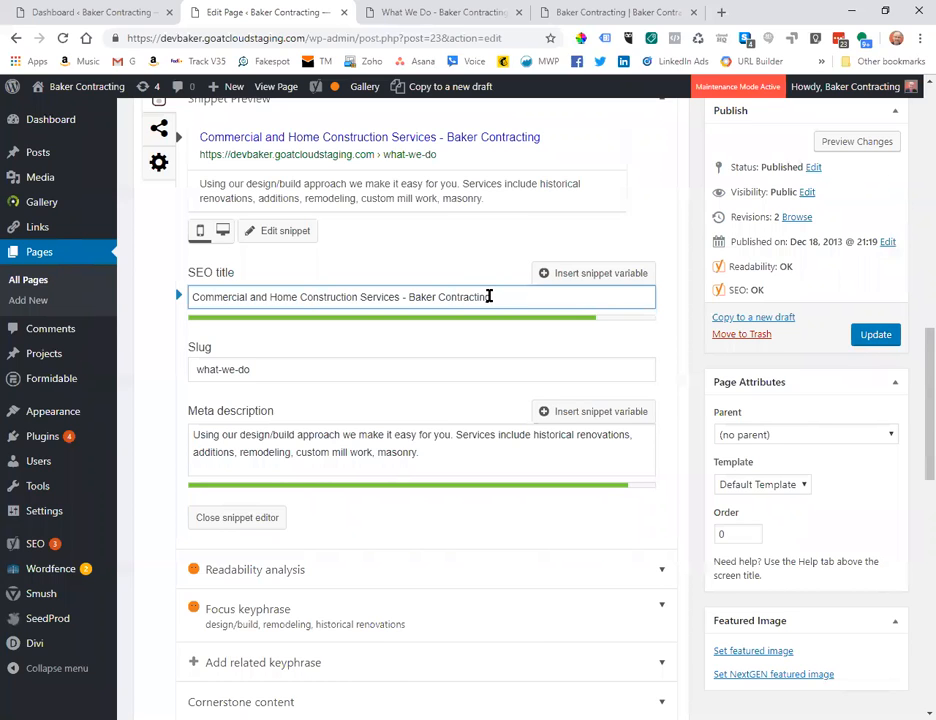
# Replace 'Baker Contracting' at the end of the SEO title with 'Capital Region'.
pyautogui.moveTo(490, 297); pyautogui.dragTo(408, 298)
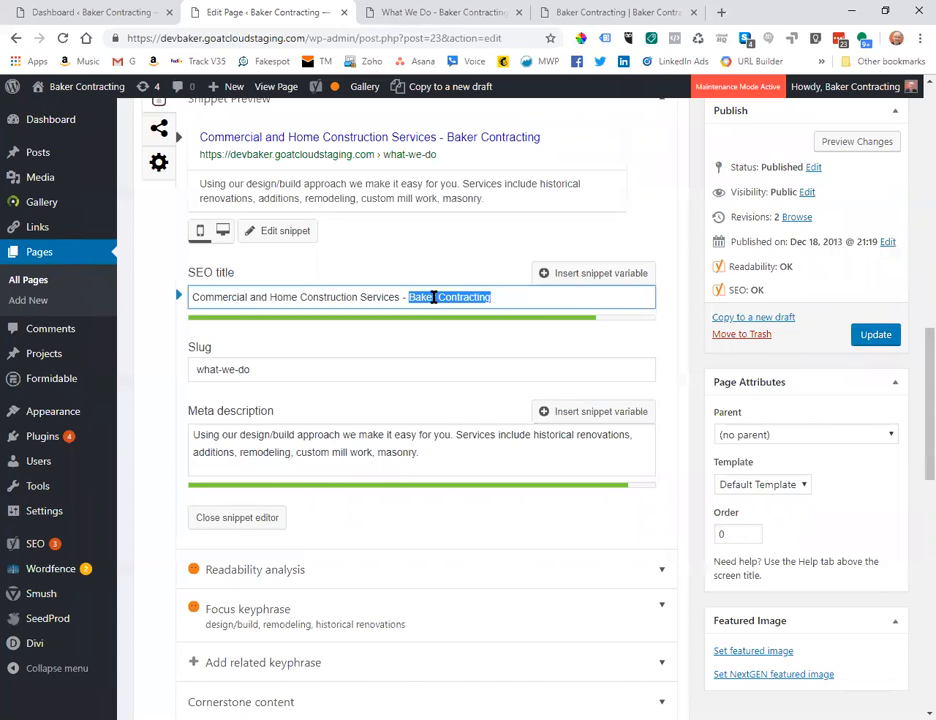
pyautogui.click(491, 297)
pyautogui.moveTo(491, 297); pyautogui.dragTo(409, 299)
pyautogui.write('Ca')
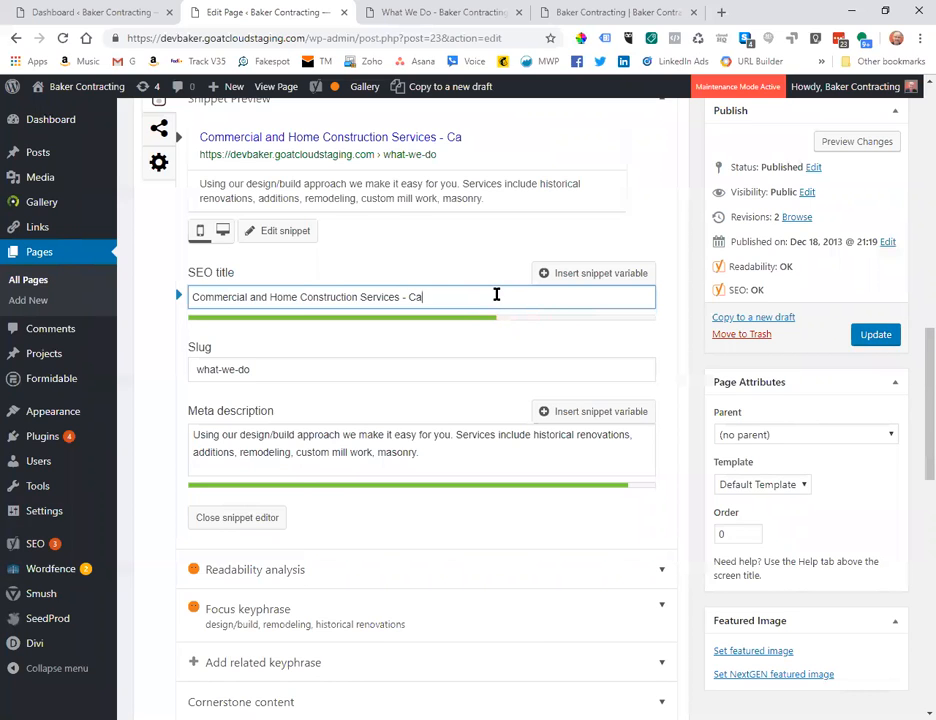
pyautogui.write('pital Reg')
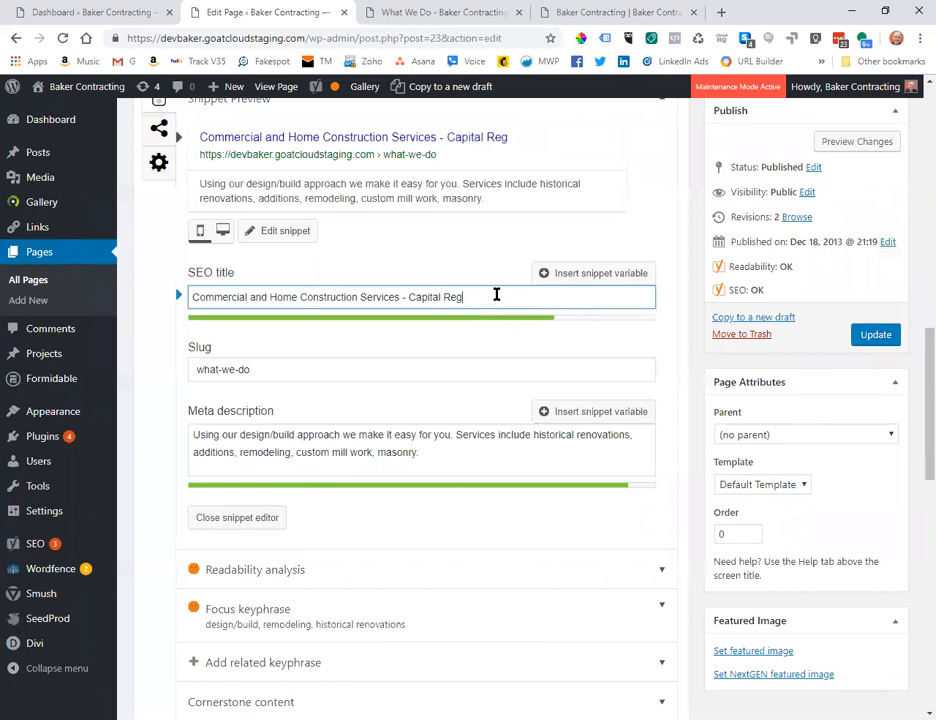
pyautogui.write('ion')
pyautogui.scroll(-1, 462, 257)
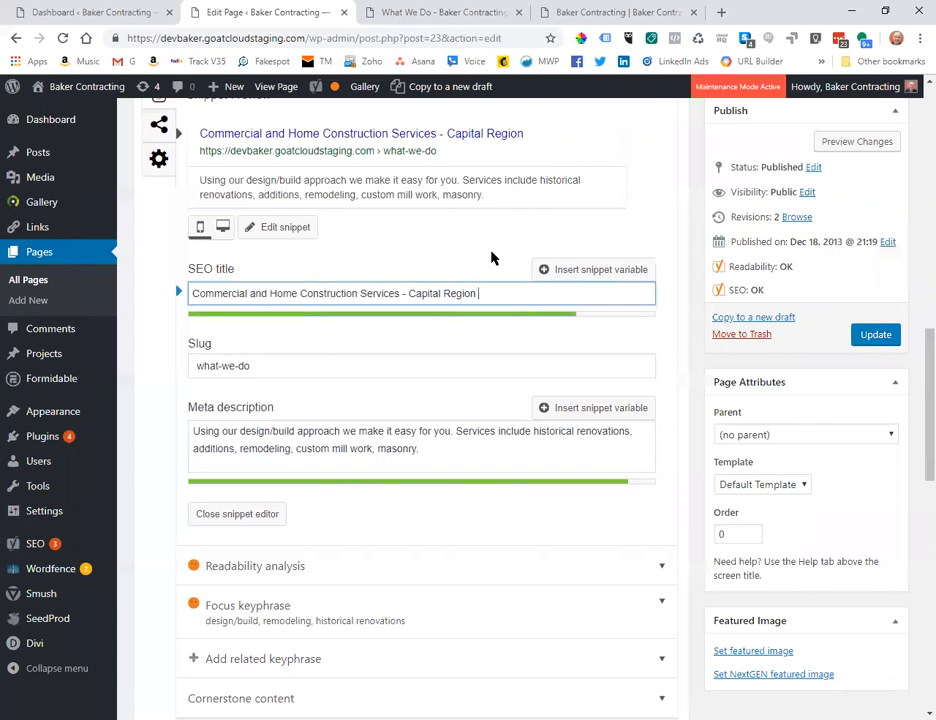
pyautogui.scroll(-1, 490, 258)
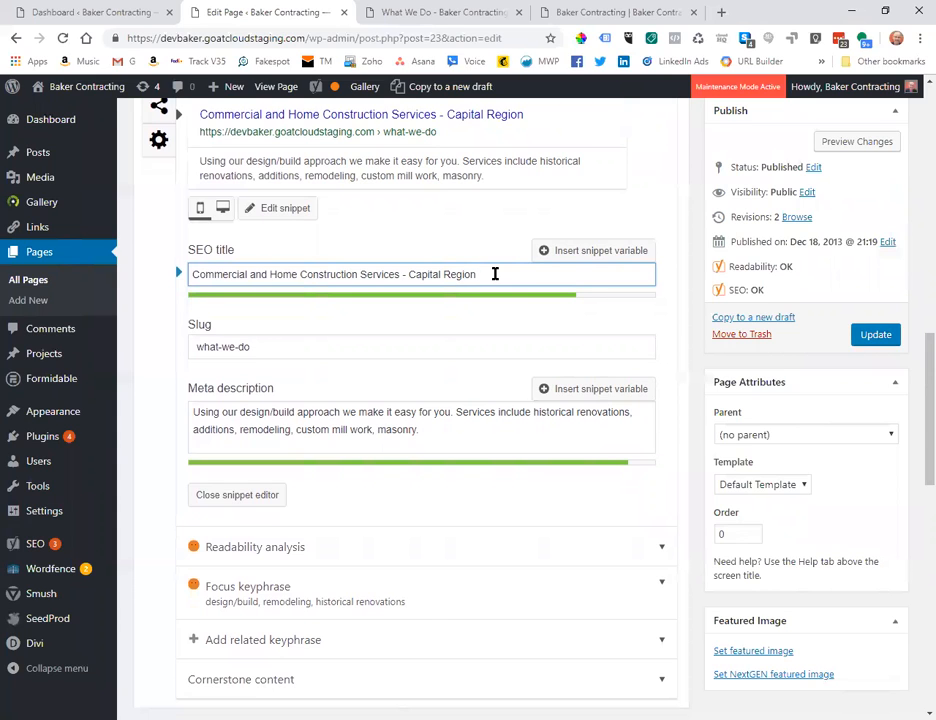
pyautogui.write('Re')
pyautogui.press('BackSpace')
pyautogui.press('BackSpace')
# Replace the hyphen after Services with 'In New York's', then shorten it to 'NY's'.
pyautogui.click(405, 274)
pyautogui.write('In N')
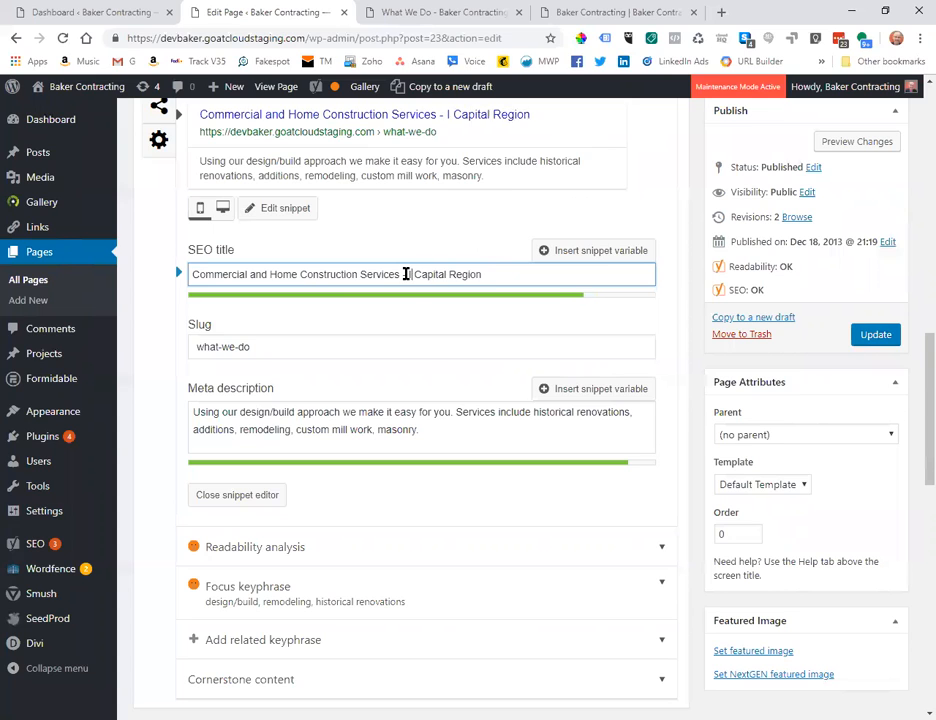
pyautogui.write("ew York's")
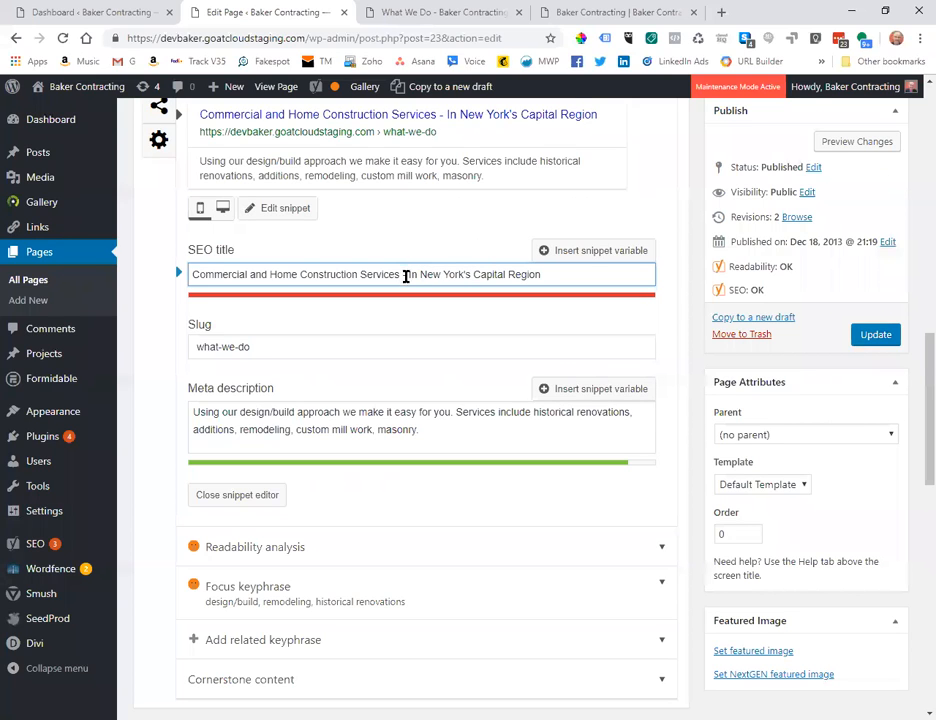
pyautogui.press('BackSpace')
pyautogui.press('BackSpace')
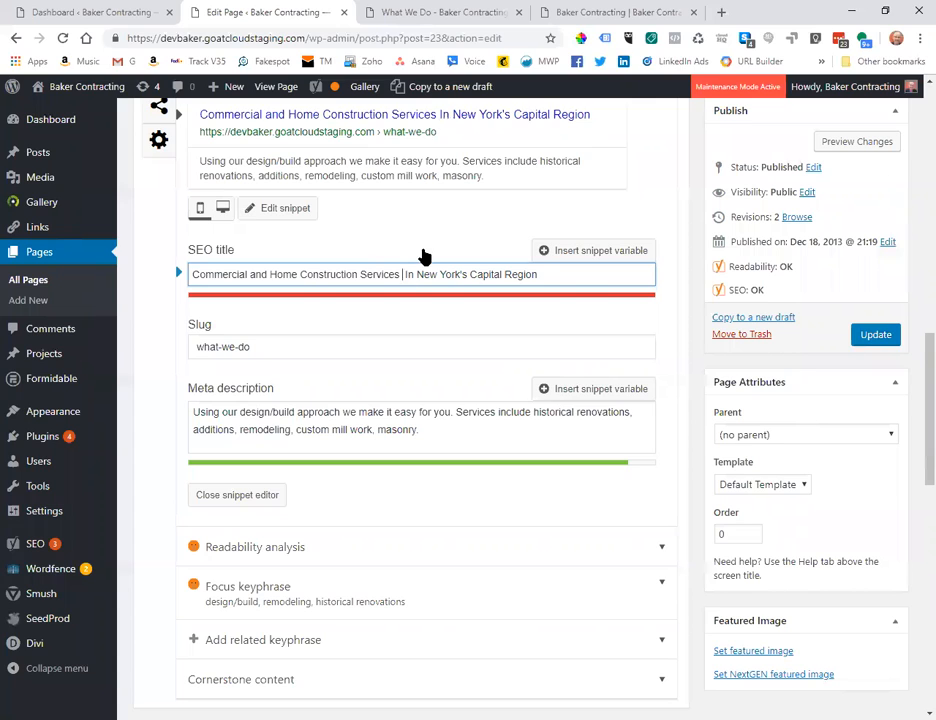
pyautogui.press('BackSpace')
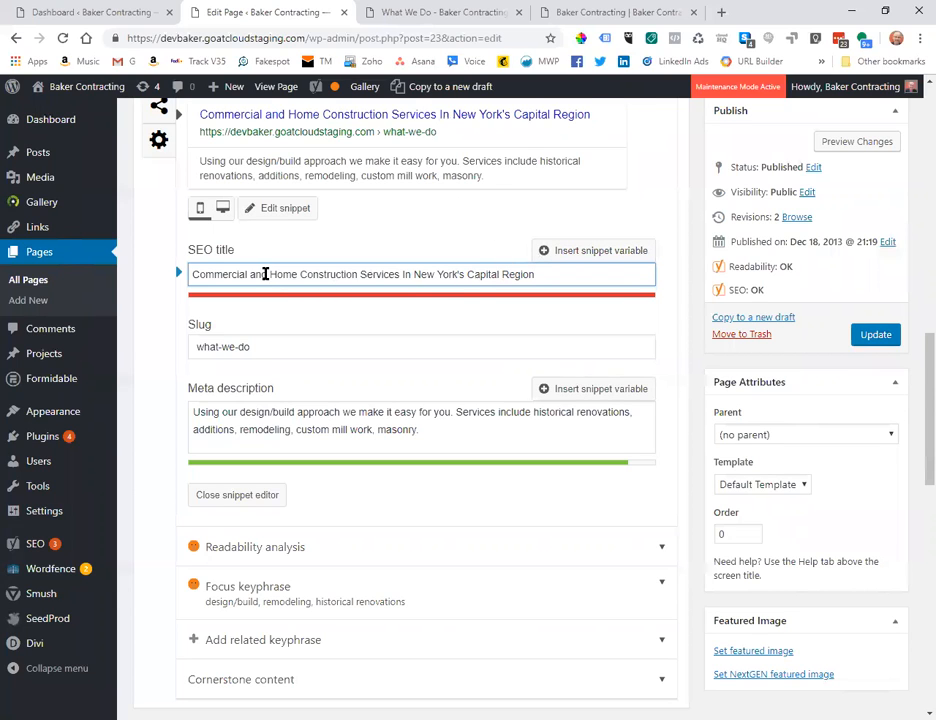
pyautogui.doubleClick(462, 274)
pyautogui.moveTo(429, 274); pyautogui.dragTo(422, 276)
pyautogui.write("Y's")
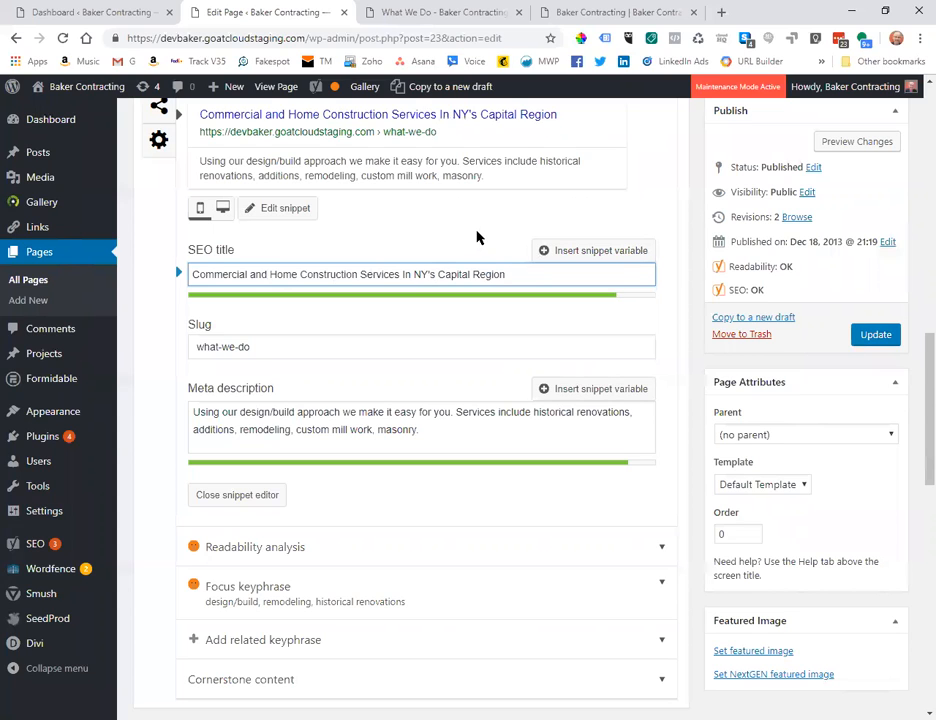
# Add 'the' before NY's and lowercase the 'I' of 'In' in the SEO title.
pyautogui.click(413, 271)
pyautogui.write('The')
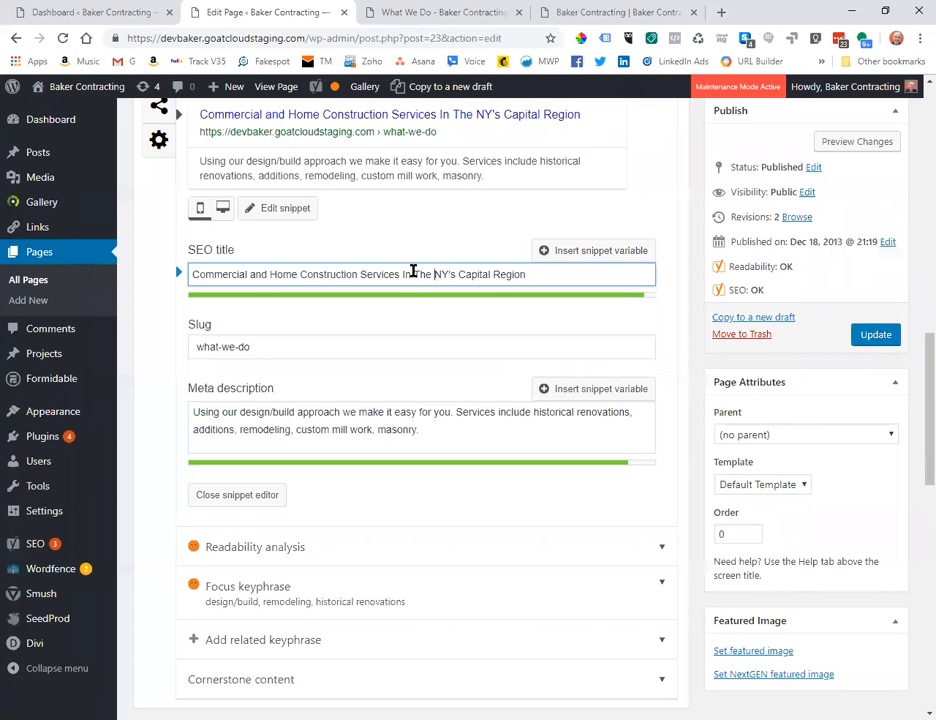
pyautogui.click(465, 230)
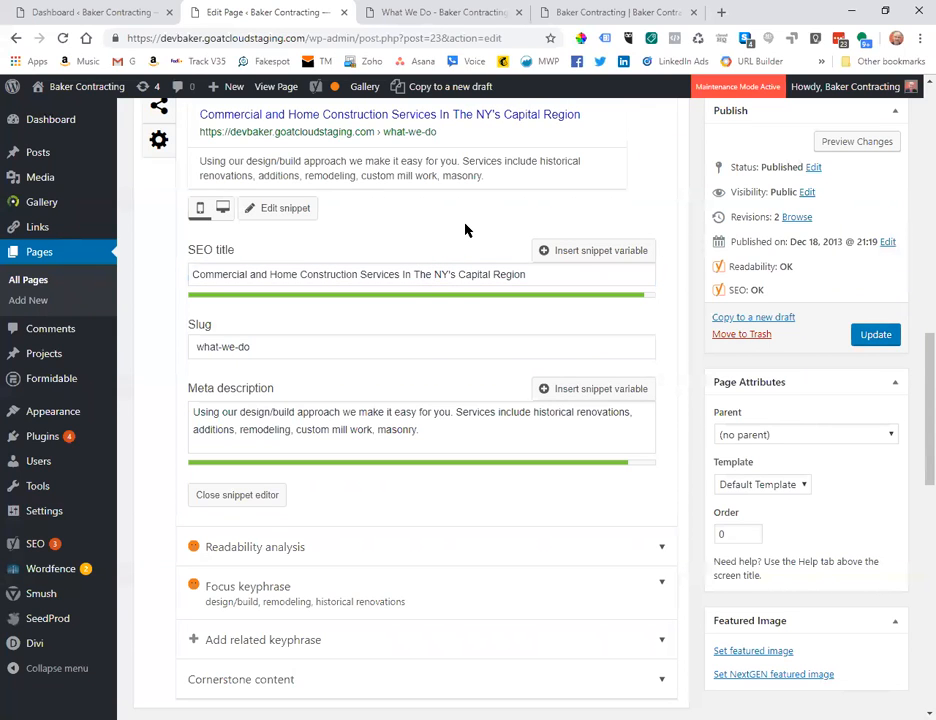
pyautogui.click(415, 272)
pyautogui.press('Delete')
pyautogui.write('t')
pyautogui.click(404, 272)
pyautogui.press('Delete')
pyautogui.write('i')
pyautogui.click(445, 240)
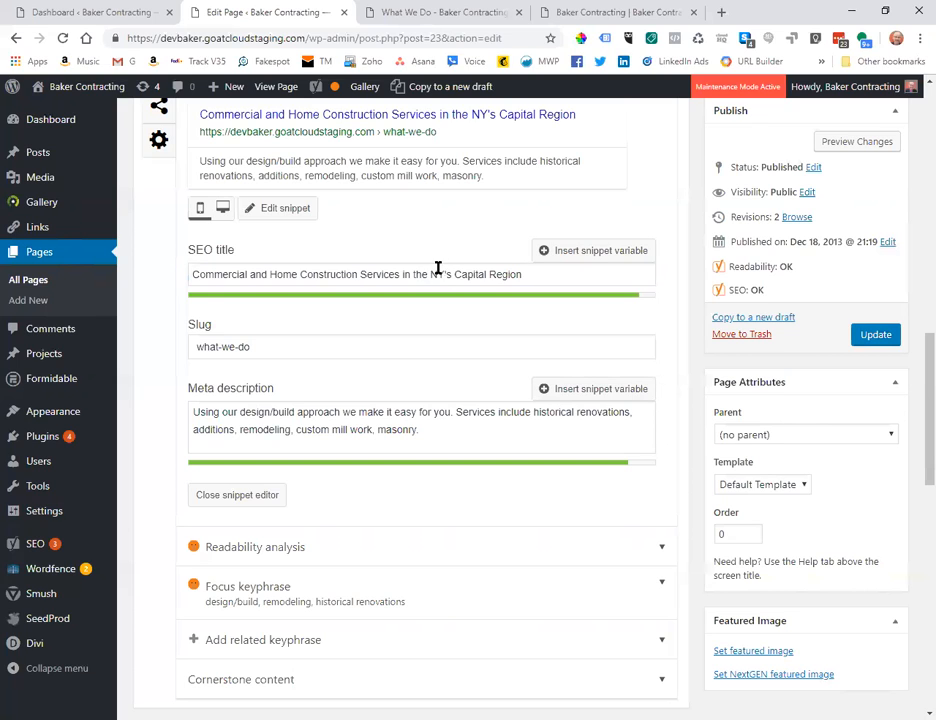
# Fix the spacing around 'the' and drop the 's, so the title ends 'in the NY Capital Region'.
pyautogui.click(437, 274)
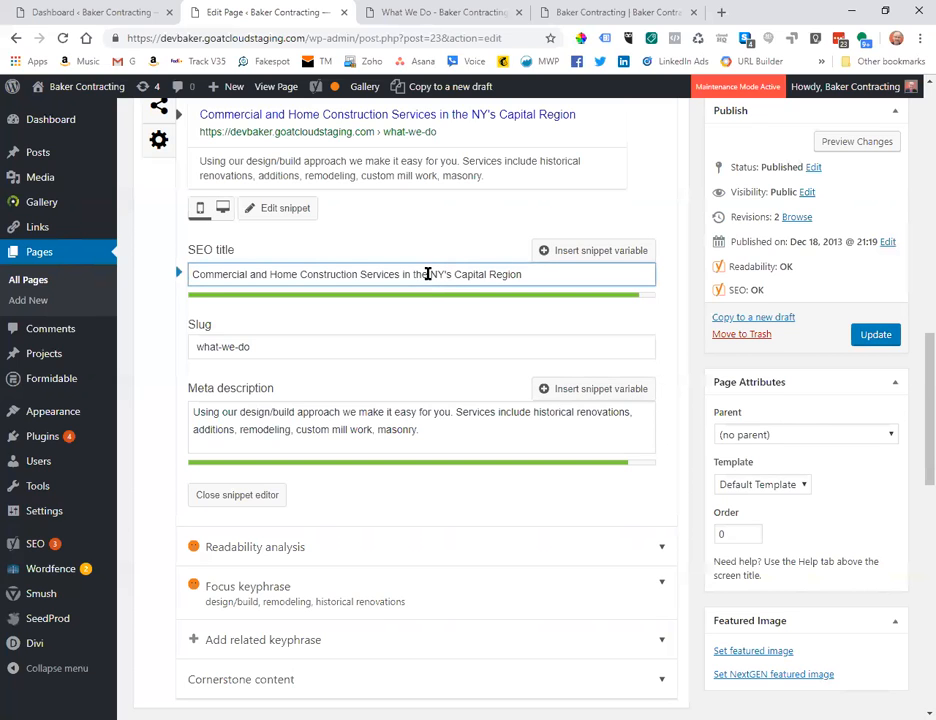
pyautogui.press('BackSpace')
pyautogui.press('BackSpace')
pyautogui.press('BackSpace')
pyautogui.press('BackSpace')
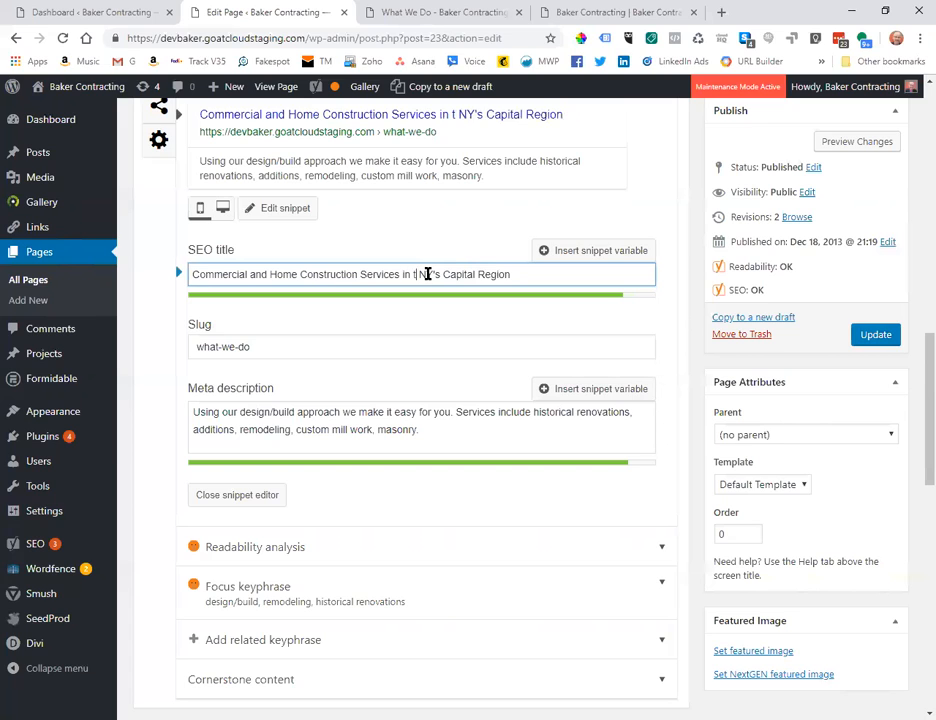
pyautogui.press('BackSpace')
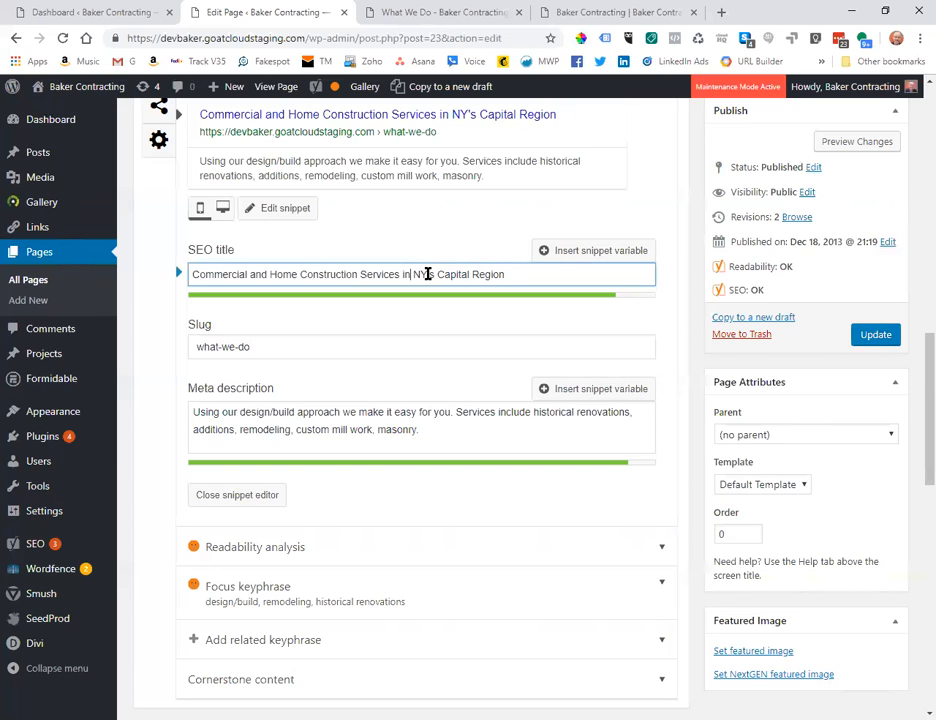
pyautogui.write('the')
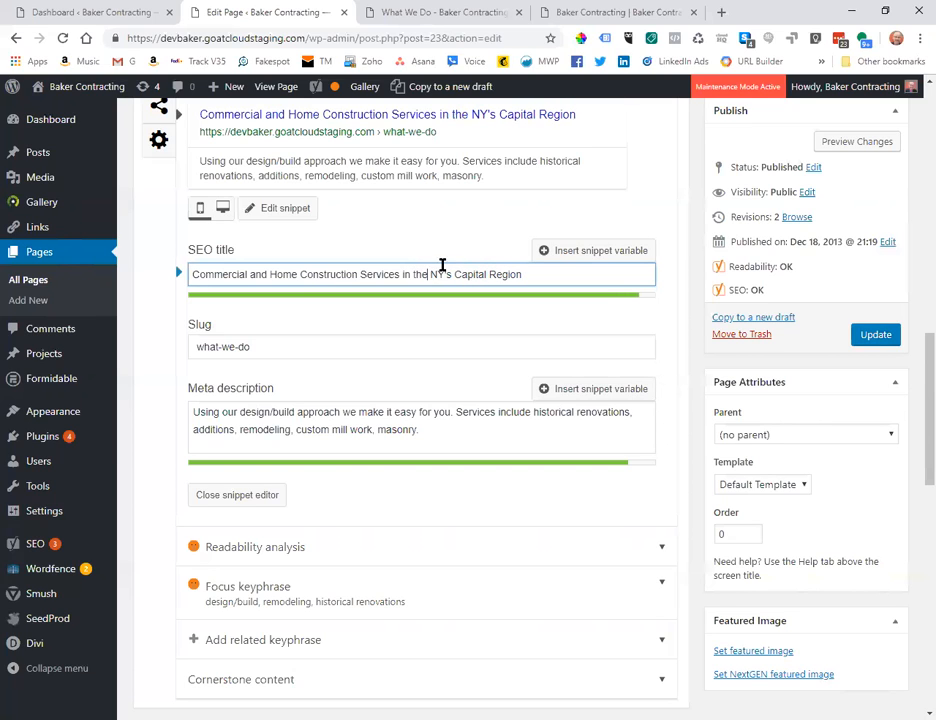
pyautogui.click(454, 274)
pyautogui.press('BackSpace')
pyautogui.press('BackSpace')
pyautogui.press('BackSpace')
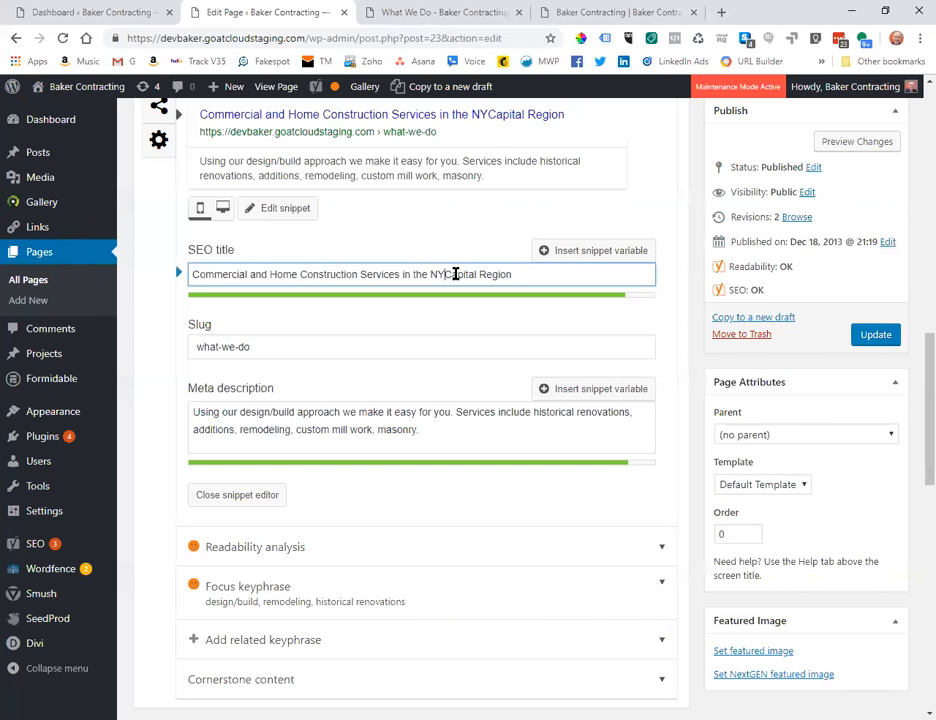
pyautogui.click(445, 238)
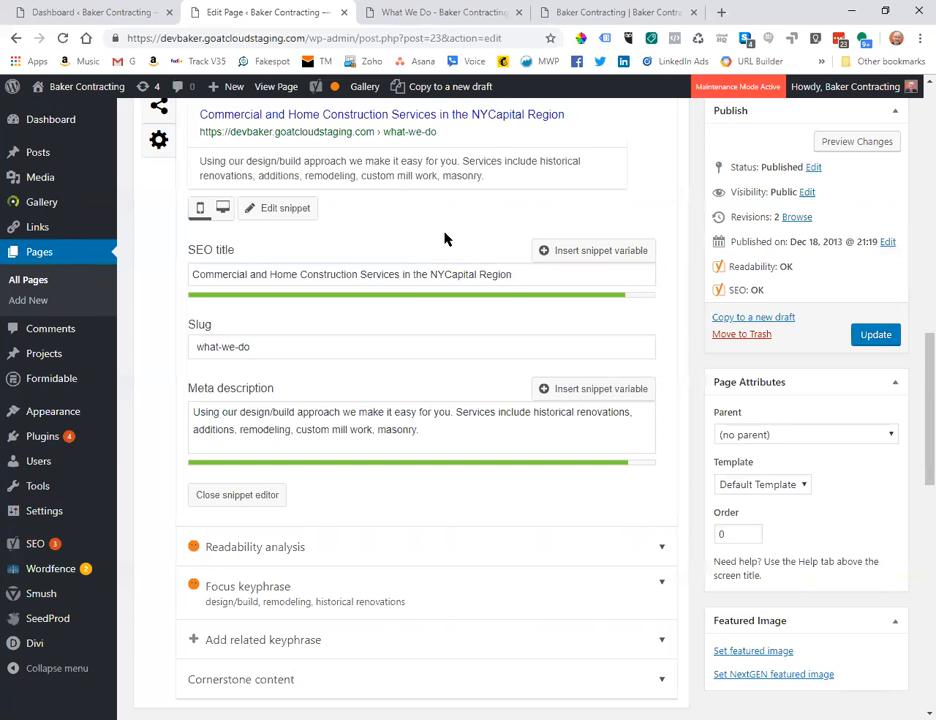
pyautogui.click(442, 272)
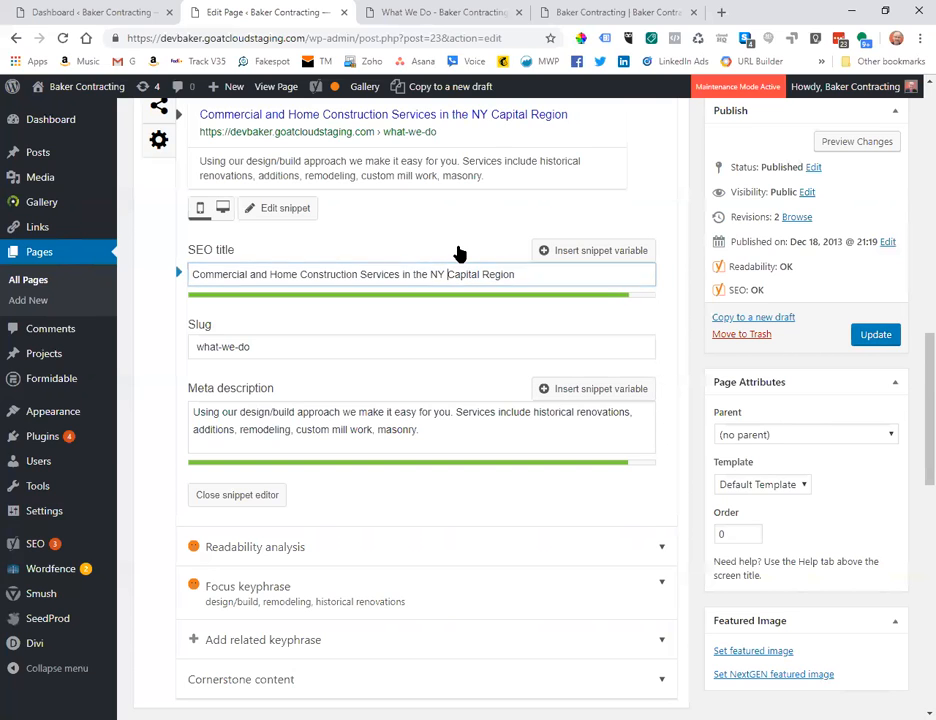
pyautogui.click(450, 238)
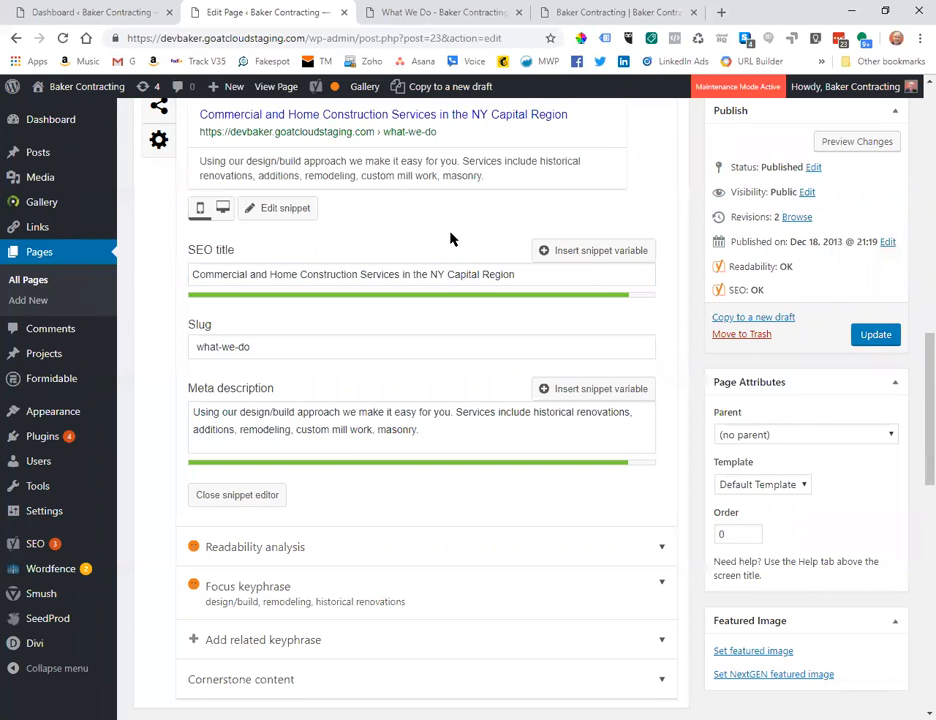
pyautogui.scroll(-1, 450, 238)
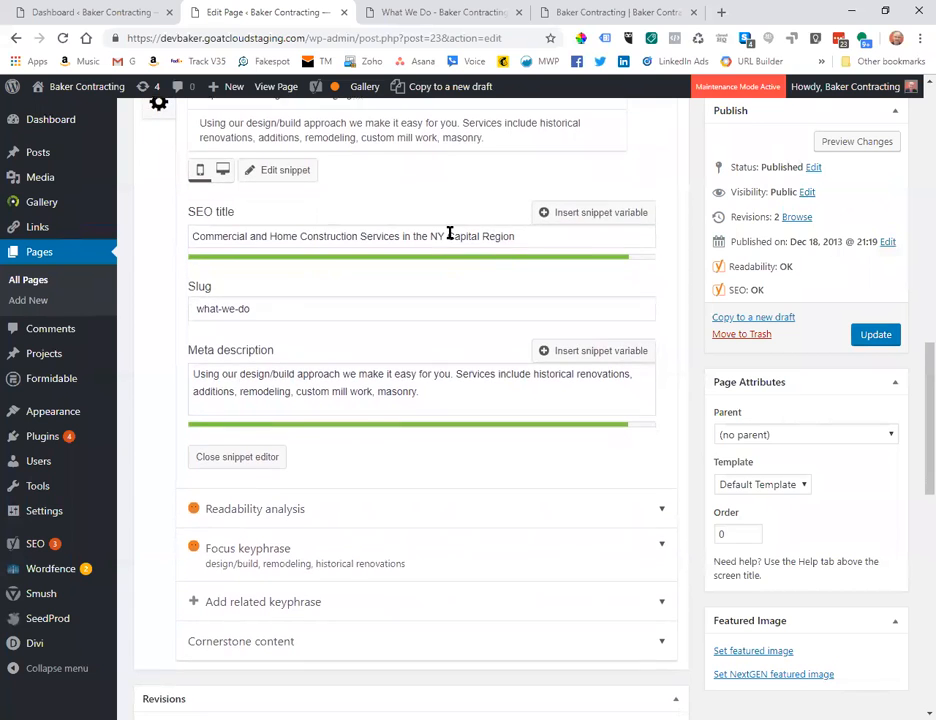
pyautogui.scroll(-1, 450, 233)
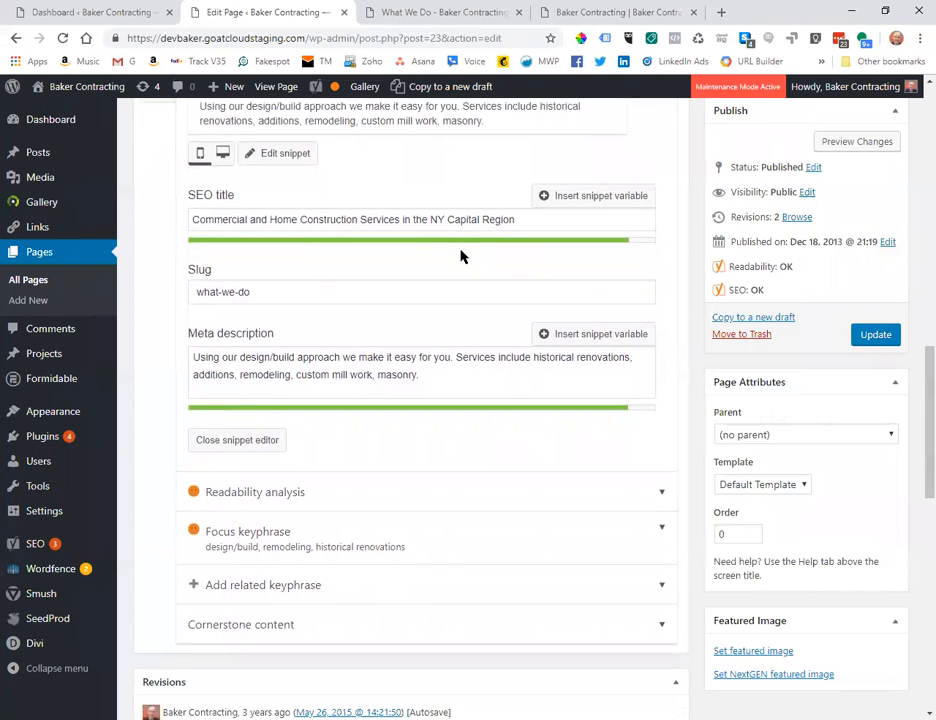
pyautogui.scroll(-1, 460, 254)
pyautogui.scroll(-1, 460, 250)
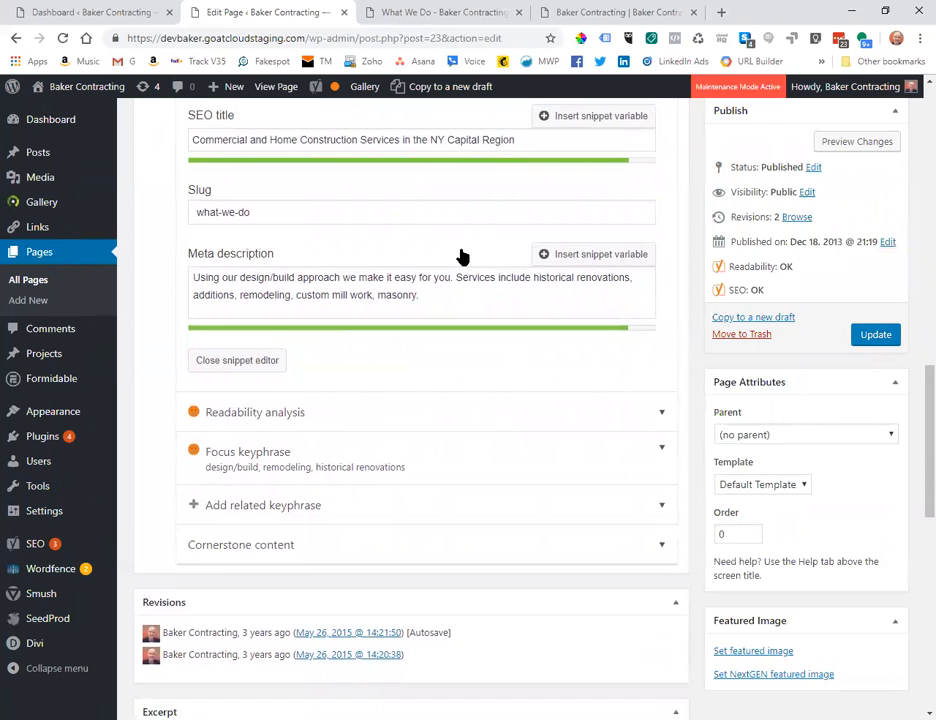
pyautogui.click(449, 270)
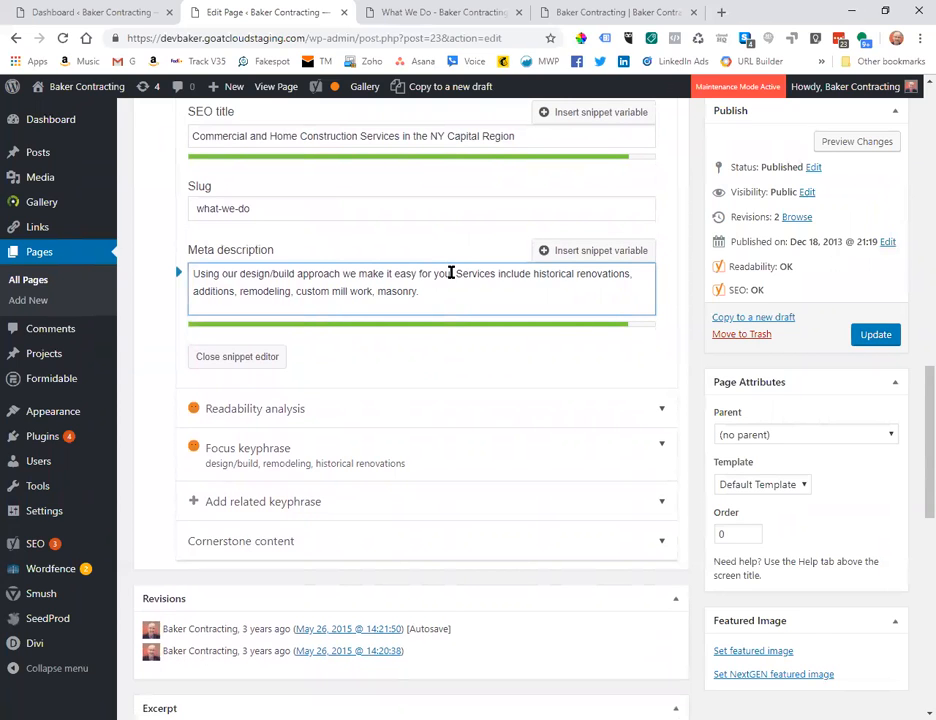
pyautogui.click(443, 136)
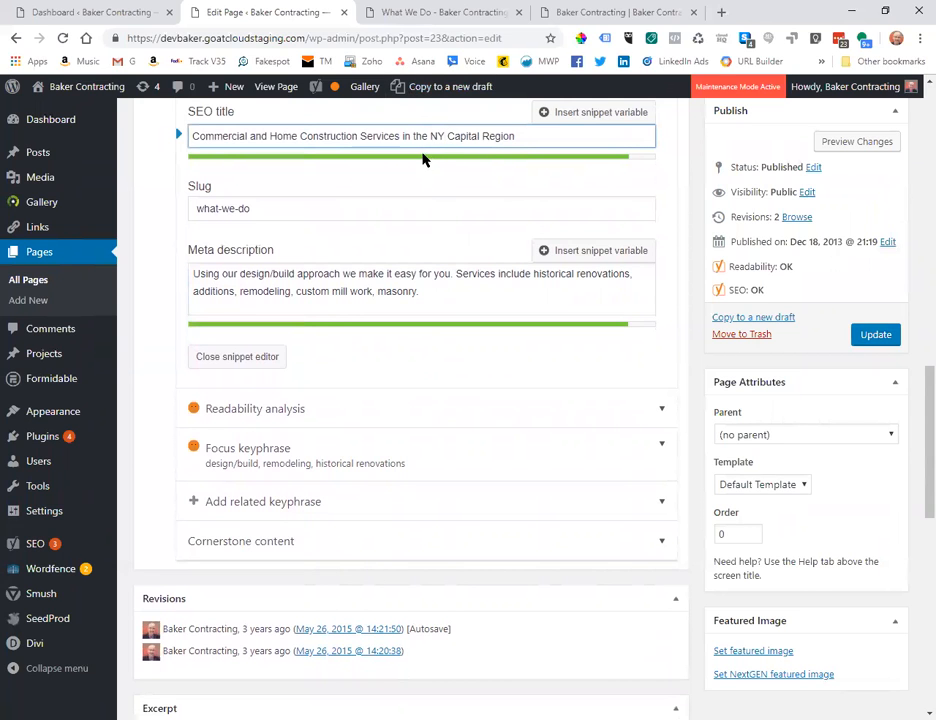
pyautogui.scroll(1, 423, 155)
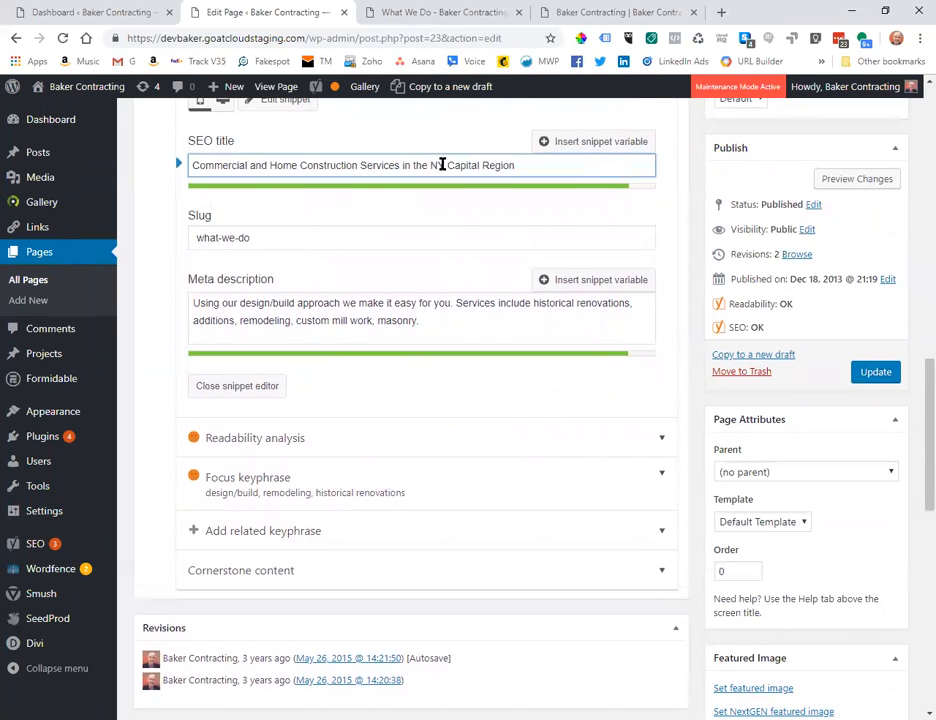
pyautogui.keyDown('shift'); pyautogui.click(430, 165); pyautogui.keyUp('shift')
pyautogui.click(448, 202)
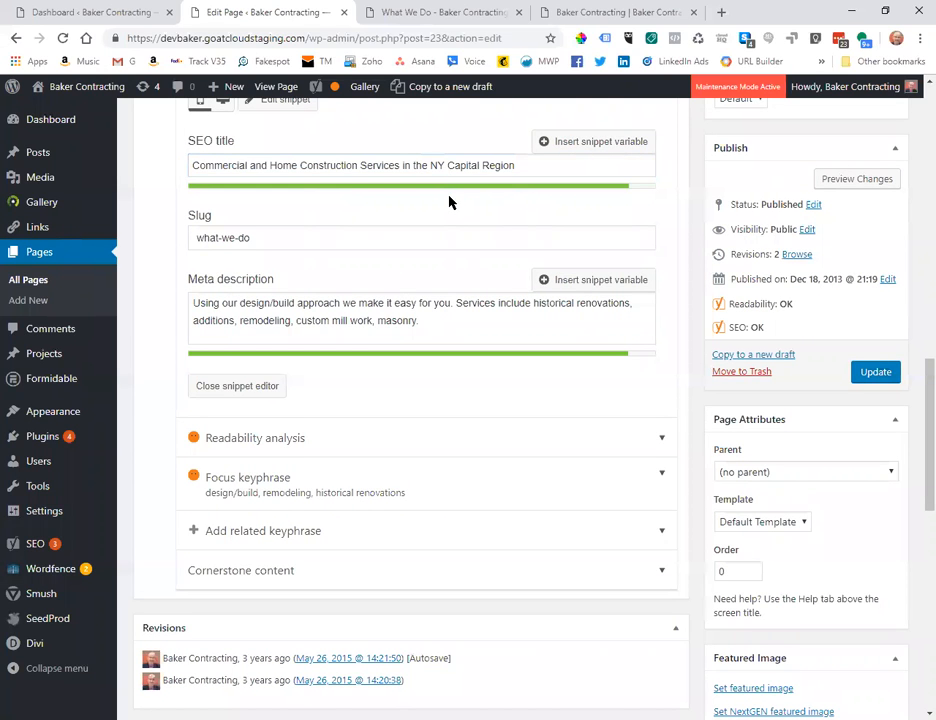
pyautogui.scroll(-1, 449, 200)
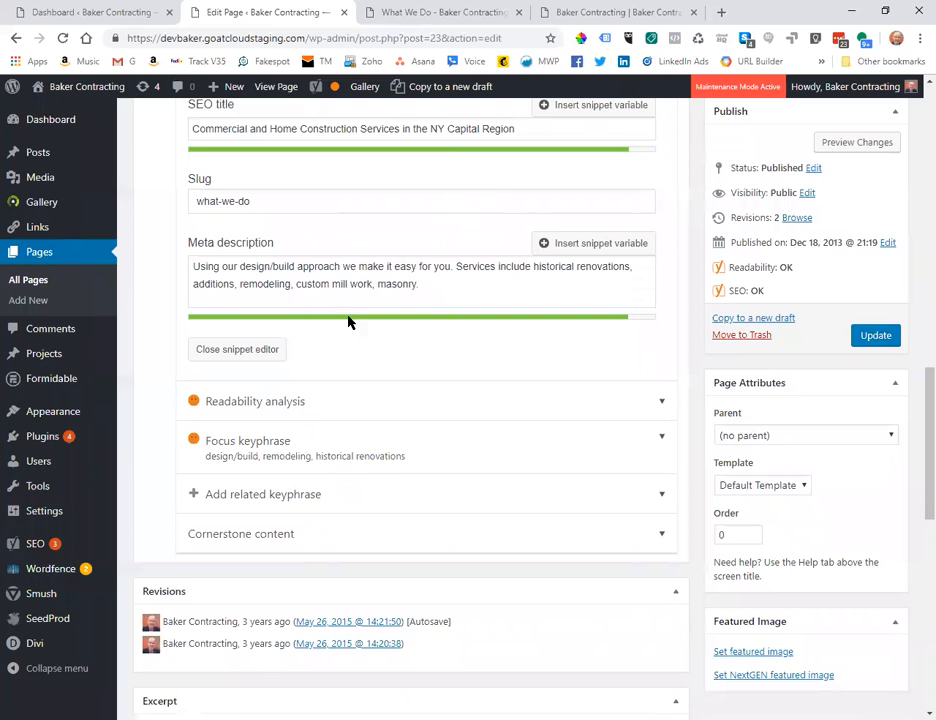
pyautogui.click(330, 270)
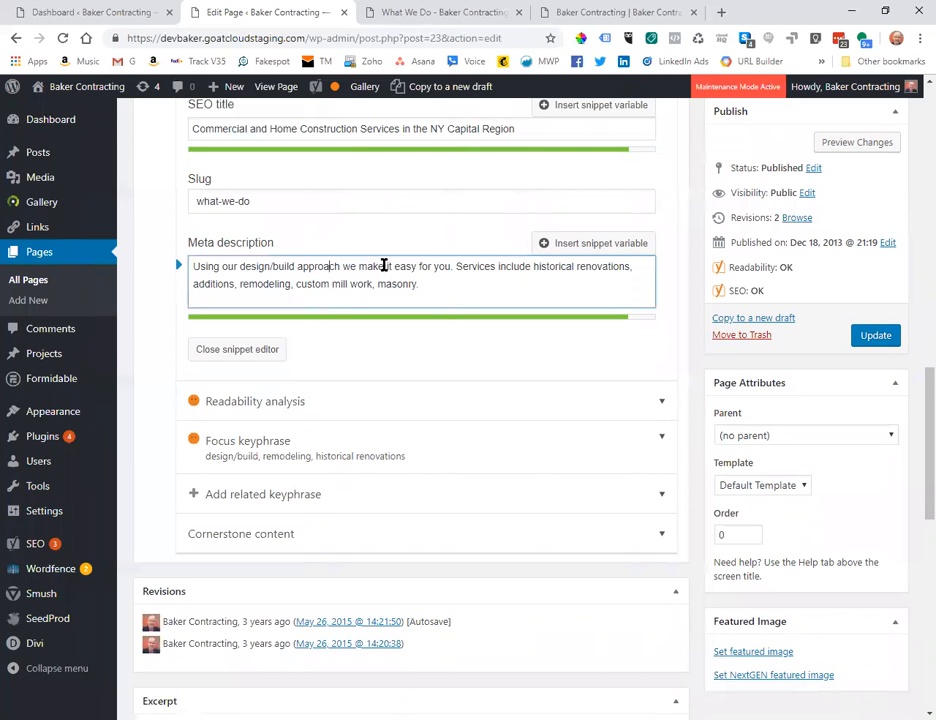
# Replace 'Using our design/build approach we make' with 'Baker Contracting makes' in the Yoast meta description.
pyautogui.moveTo(384, 266); pyautogui.dragTo(194, 266)
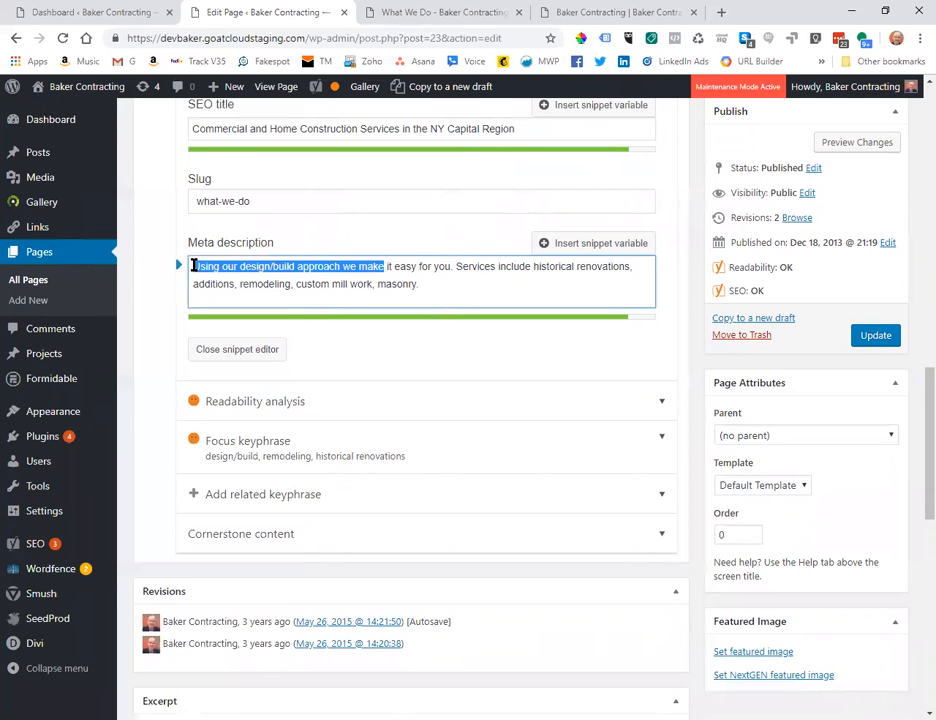
pyautogui.press('BackSpace')
pyautogui.write('We make')
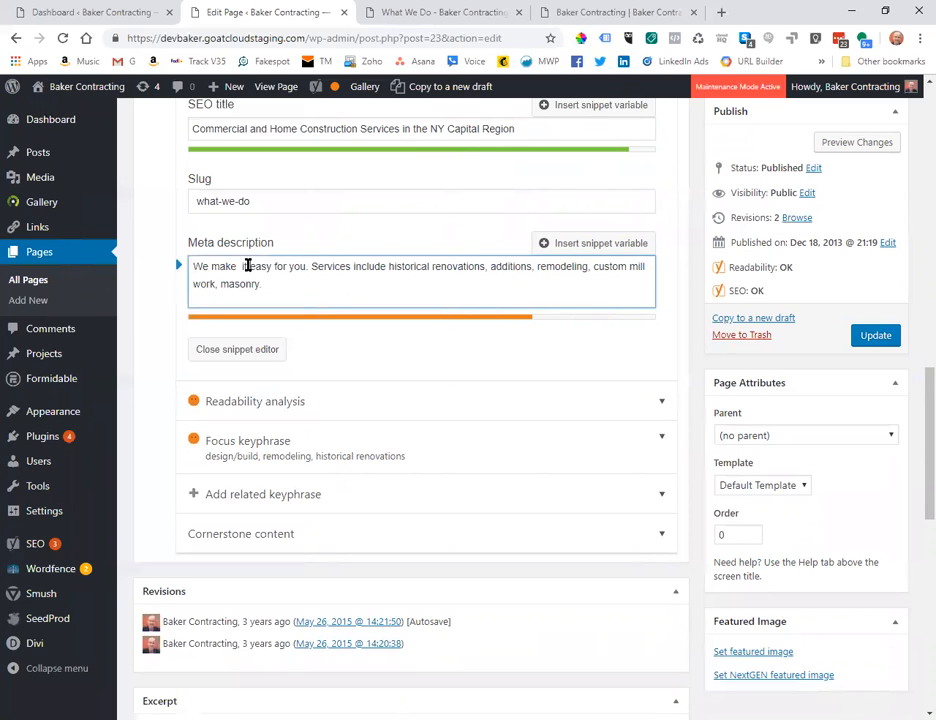
pyautogui.click(197, 265)
pyautogui.write('Baker Contract')
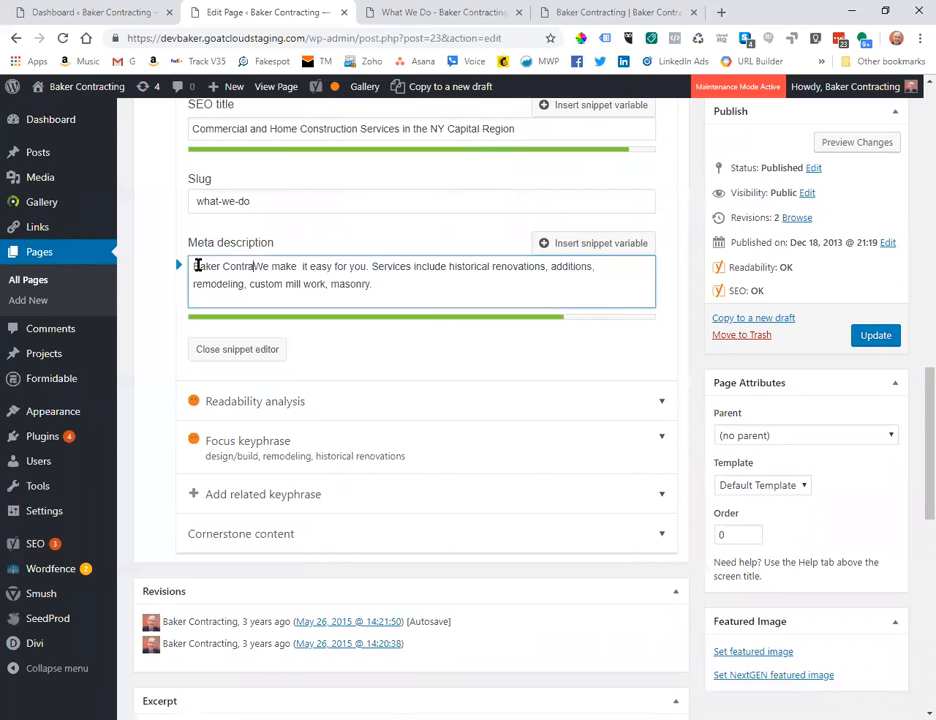
pyautogui.write('ing')
pyautogui.moveTo(318, 267); pyautogui.dragTo(281, 266)
pyautogui.press('BackSpace')
pyautogui.write('make')
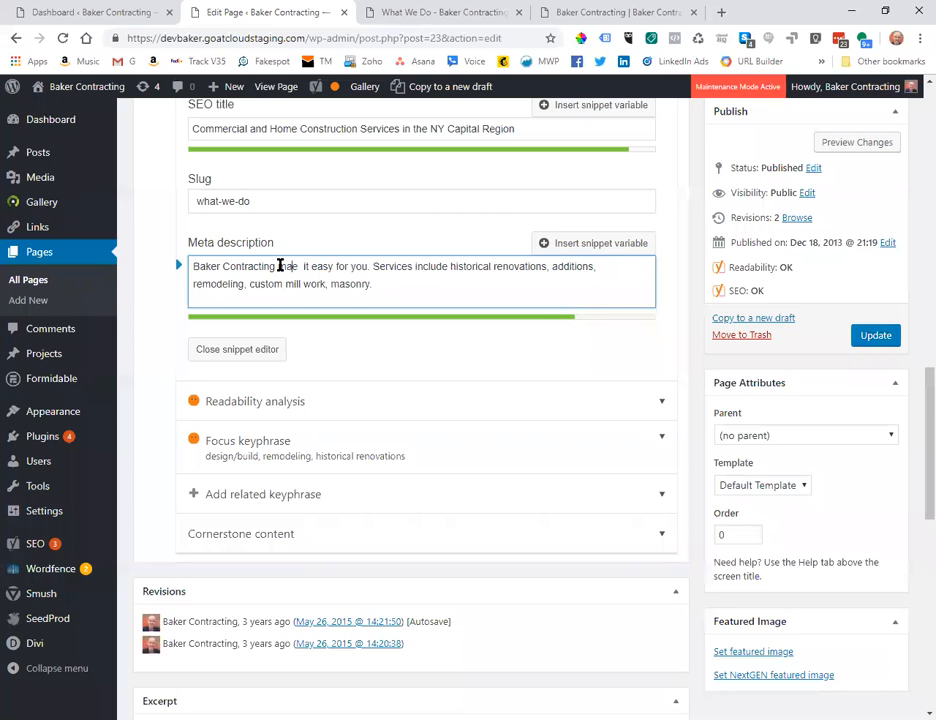
pyautogui.write('s')
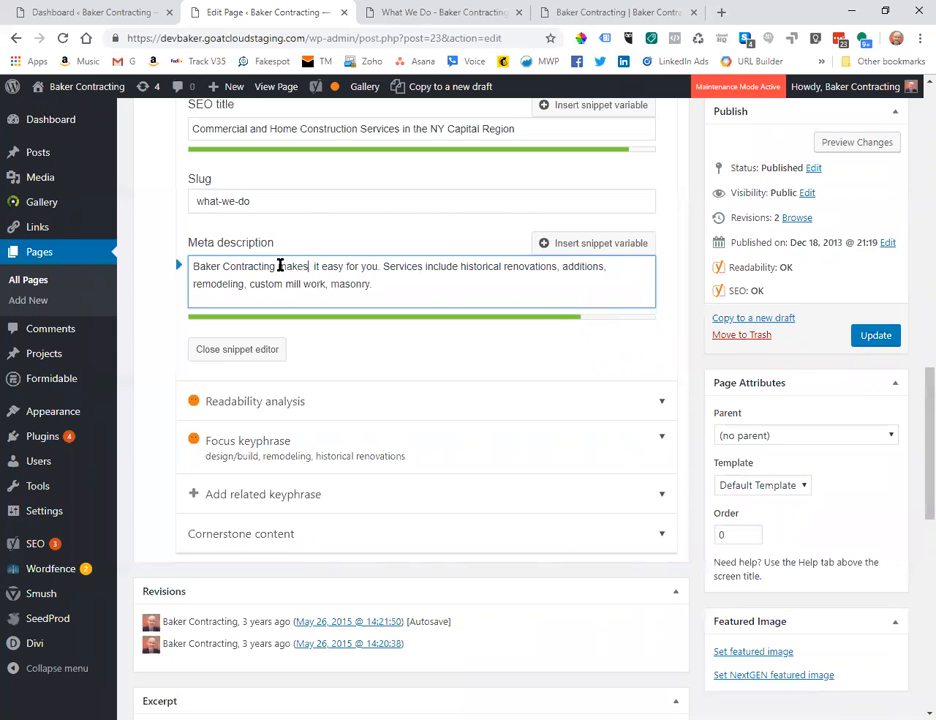
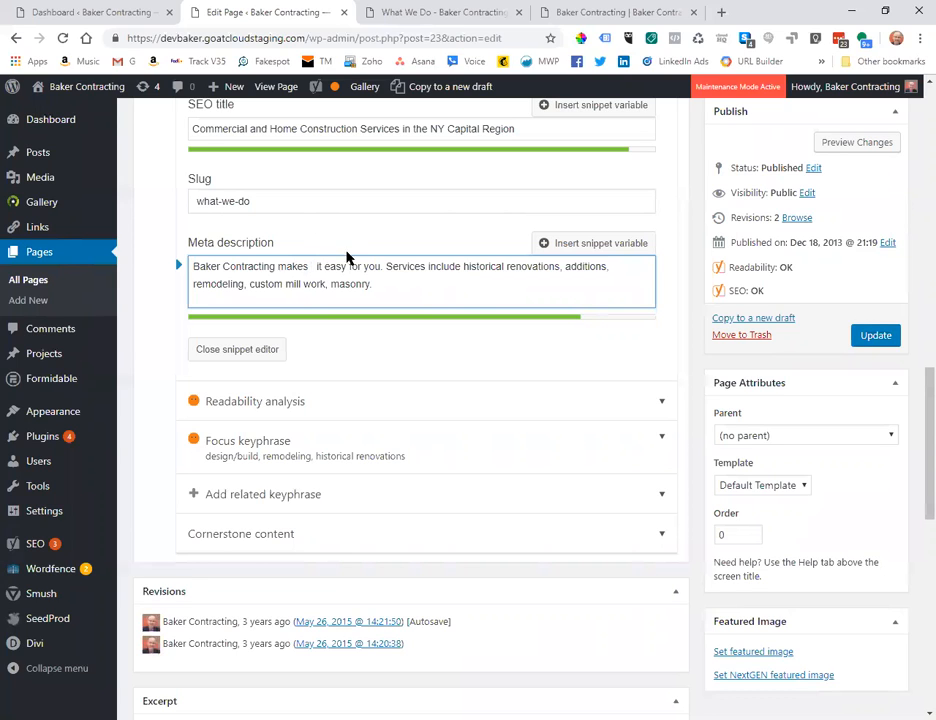
# Drop 'makes it easy for you' and 'Services include', and end the services list 'and masonry.'.
pyautogui.moveTo(383, 266); pyautogui.dragTo(279, 269)
pyautogui.press('BackSpace')
pyautogui.write('offer')
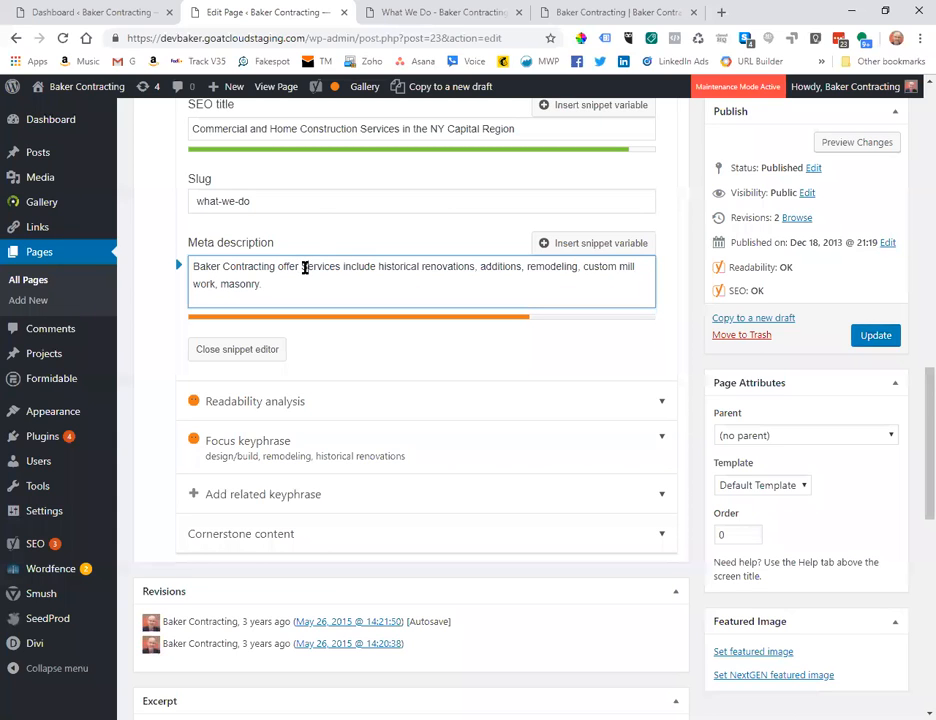
pyautogui.write('s')
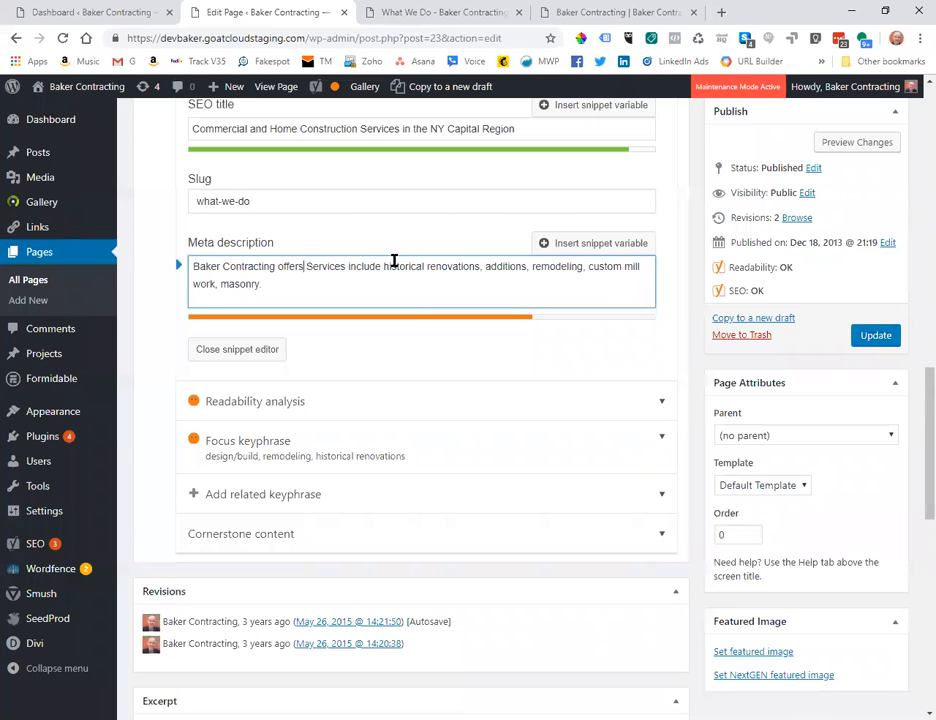
pyautogui.moveTo(381, 266); pyautogui.dragTo(309, 270)
pyautogui.press('BackSpace')
pyautogui.press('BackSpace')
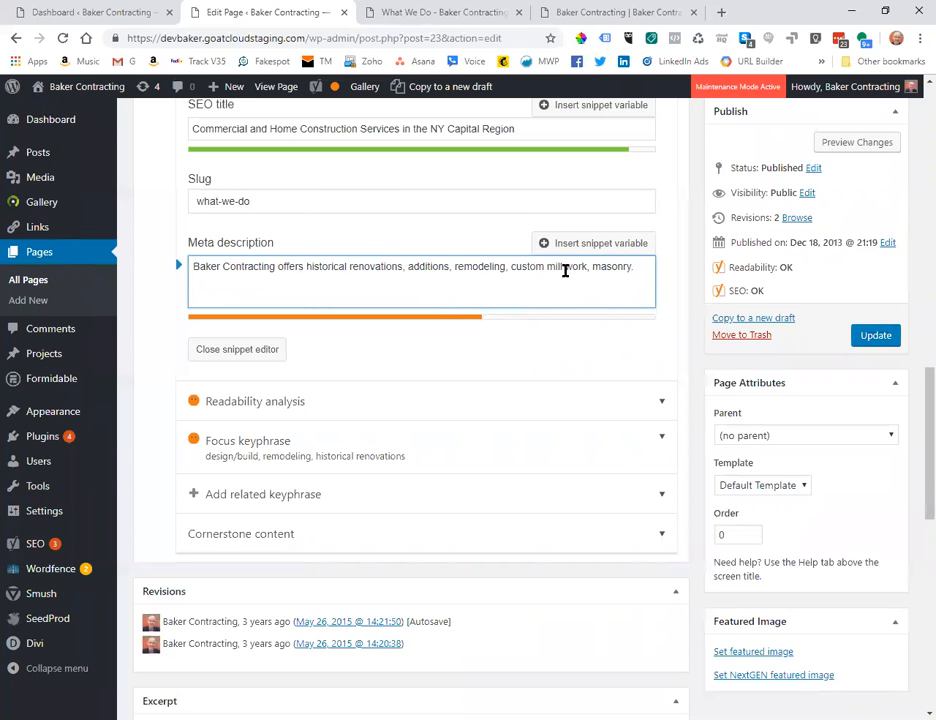
pyautogui.click(633, 267)
pyautogui.write('.')
pyautogui.click(590, 267)
pyautogui.write('and')
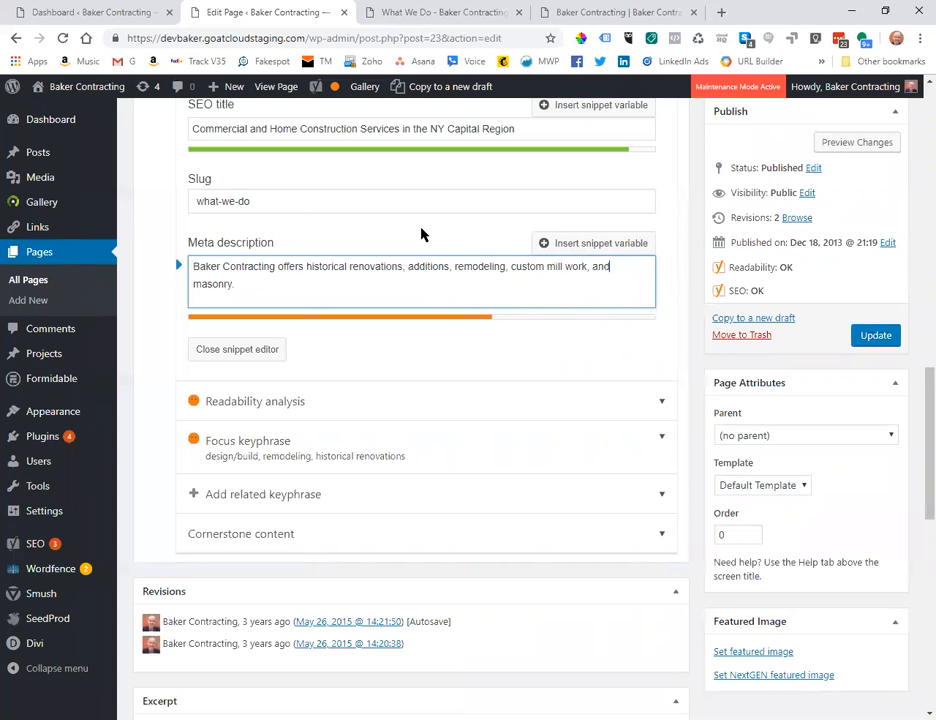
pyautogui.click(237, 283)
# Insert 'makes your next renovation easy for you. We' after Baker Contracting, so 'offers' becomes 'offer'.
pyautogui.click(277, 266)
pyautogui.write('makes your ')
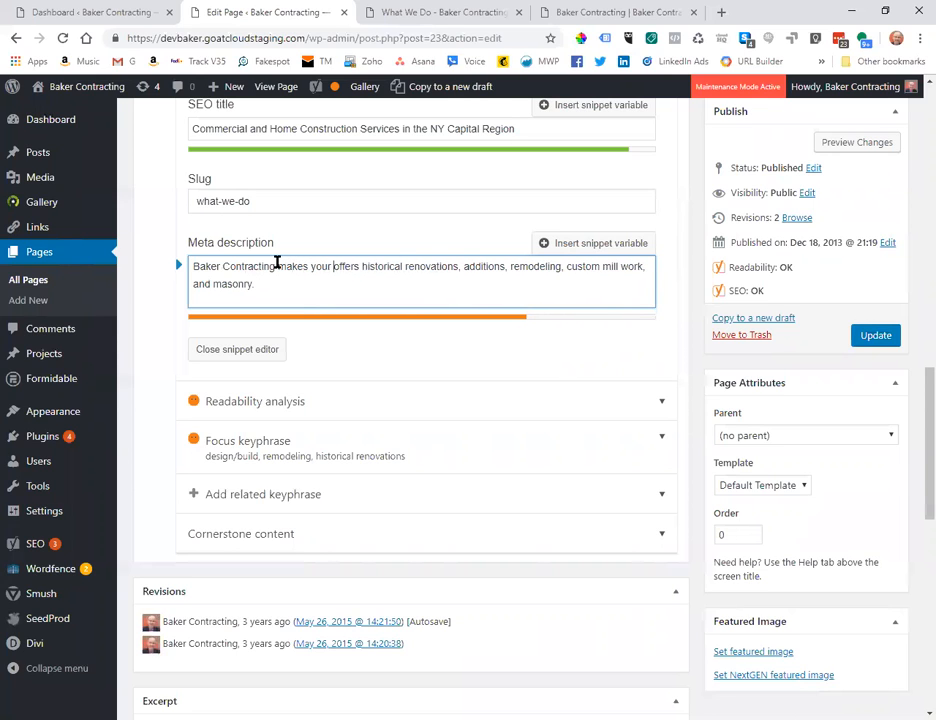
pyautogui.write('nex')
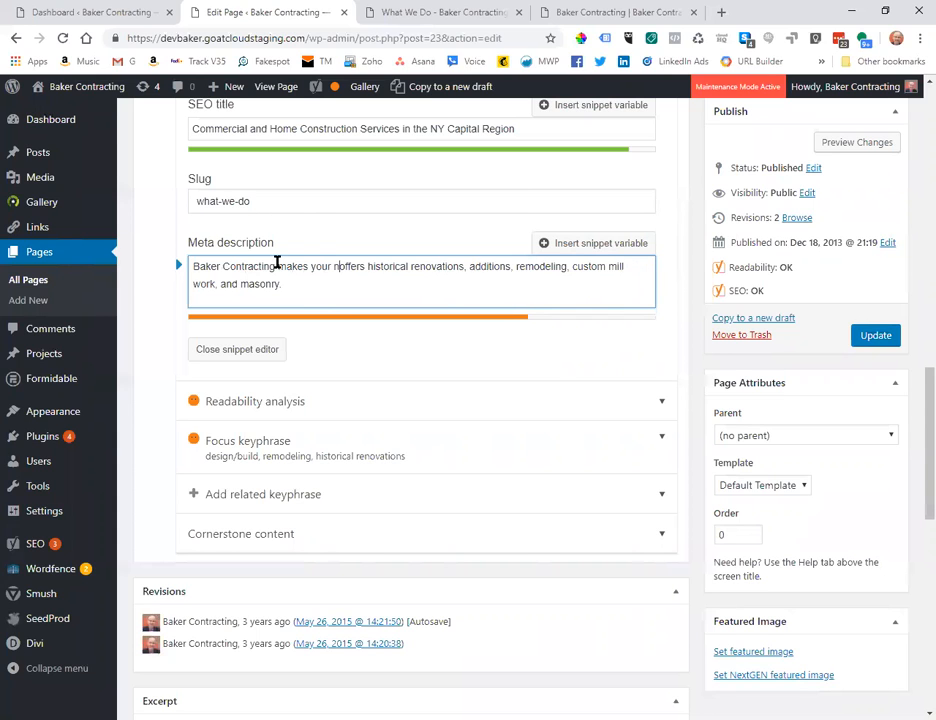
pyautogui.write('t re')
pyautogui.press('BackSpace')
pyautogui.write('novation')
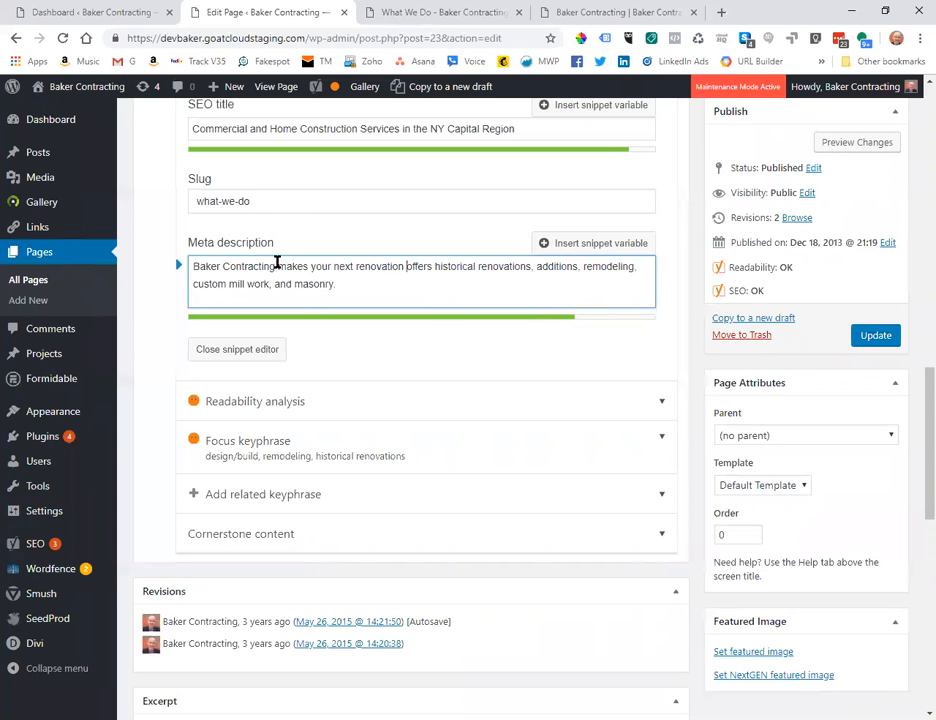
pyautogui.write('easy for you. ')
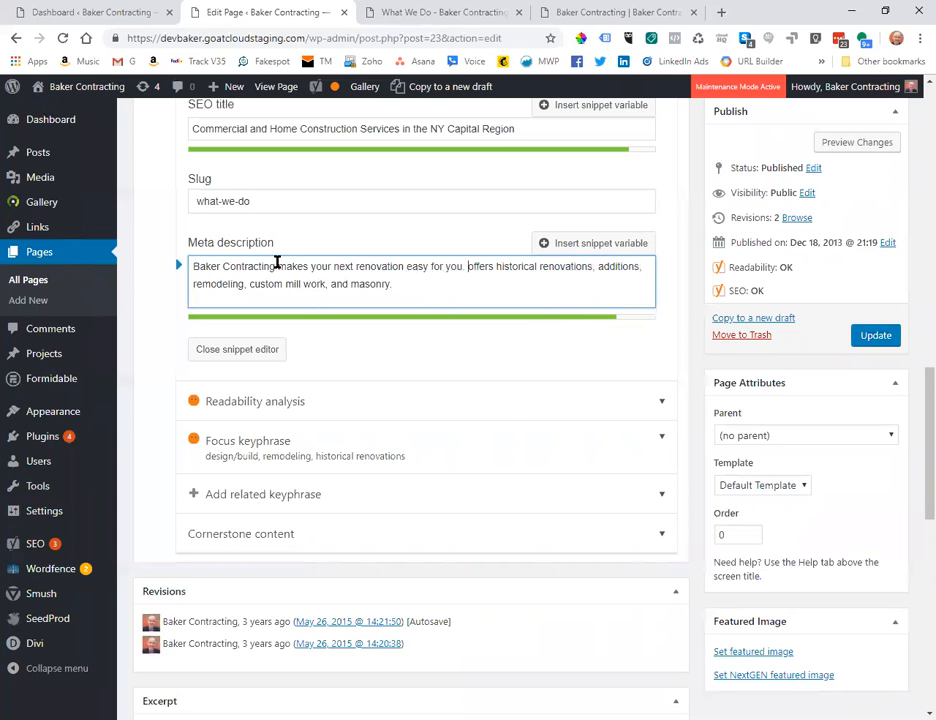
pyautogui.write('We')
pyautogui.click(513, 262)
pyautogui.press('BackSpace')
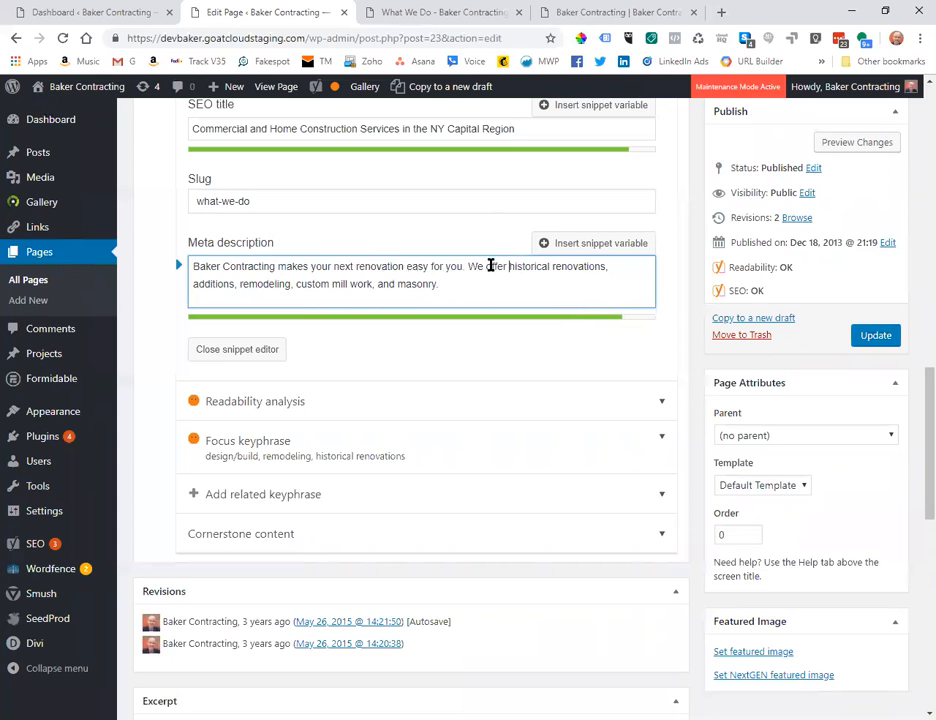
pyautogui.moveTo(483, 282); pyautogui.dragTo(468, 265)
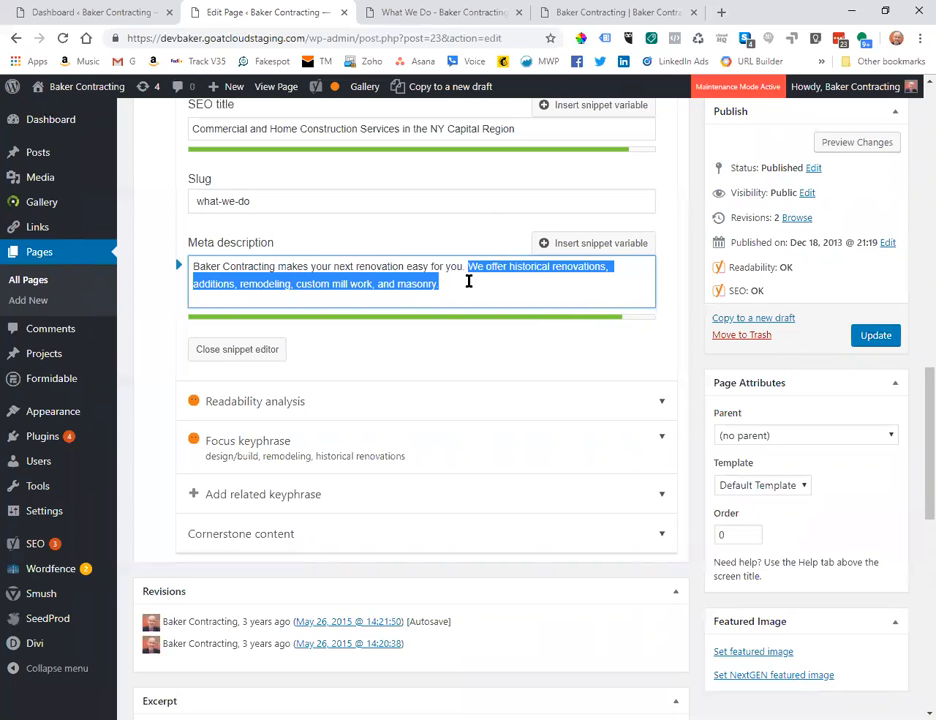
pyautogui.click(468, 286)
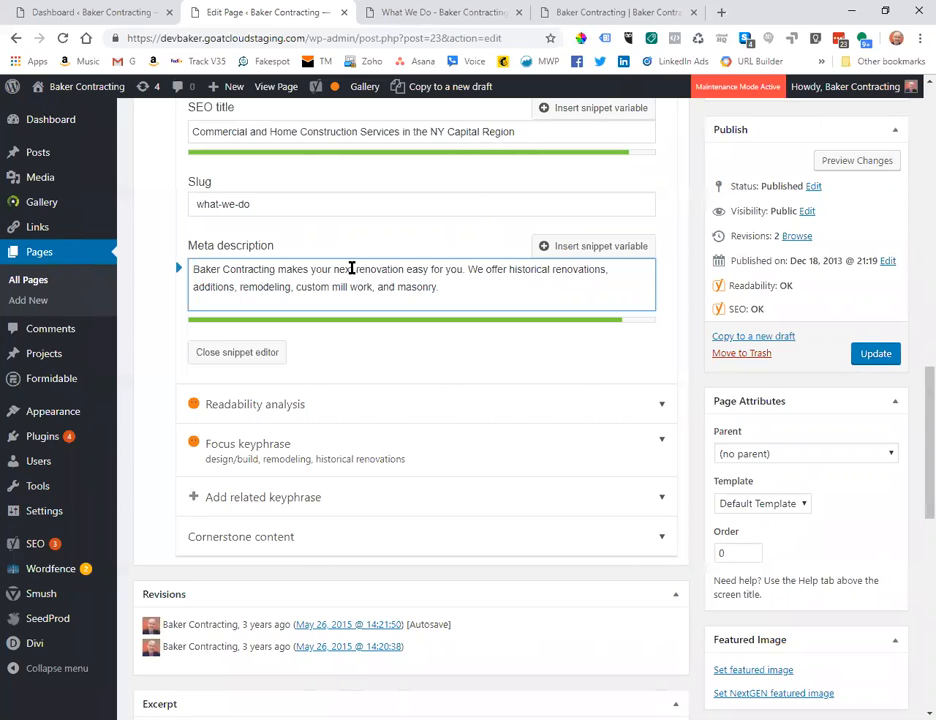
pyautogui.click(446, 269)
pyautogui.moveTo(355, 269); pyautogui.dragTo(309, 270)
pyautogui.click(383, 279)
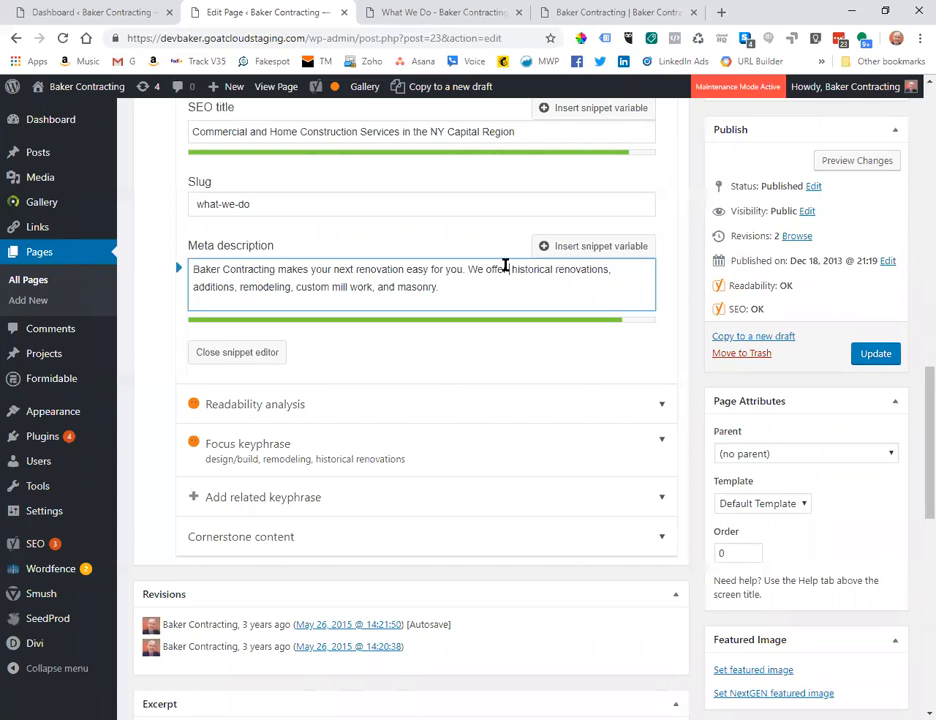
# Replace 'We offer a full range of services including' with 'Our services include' in the second sentence.
pyautogui.write('a full ra')
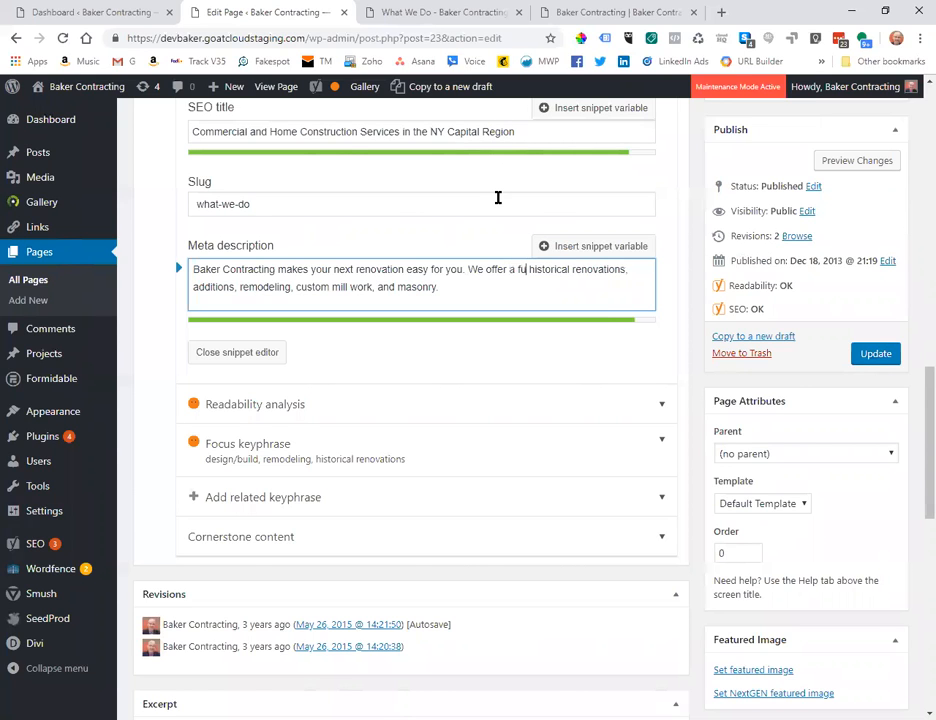
pyautogui.write('nge of service')
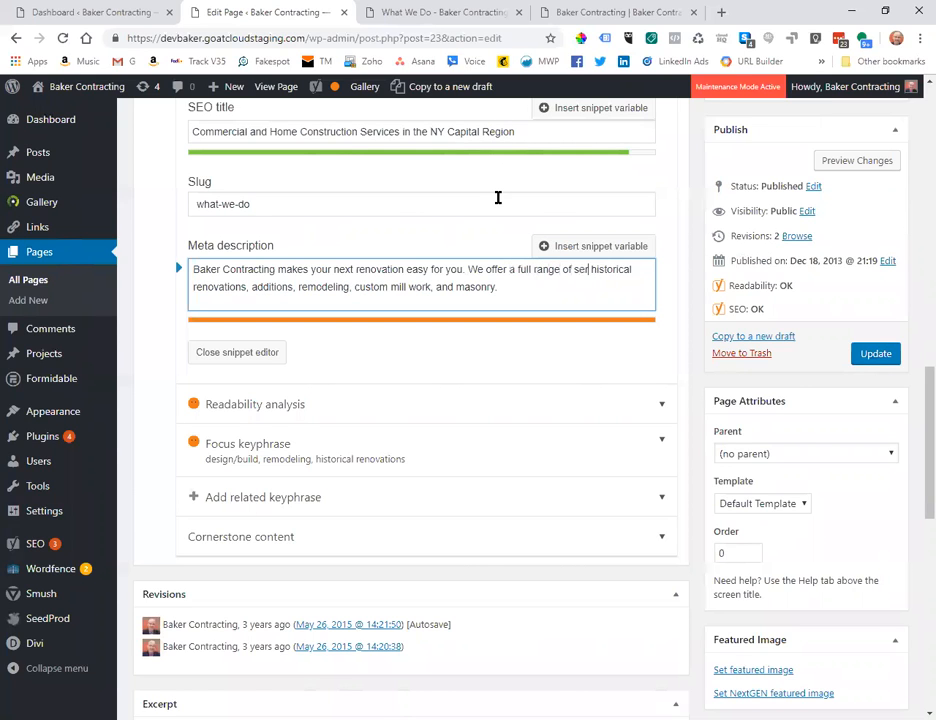
pyautogui.write('s inc')
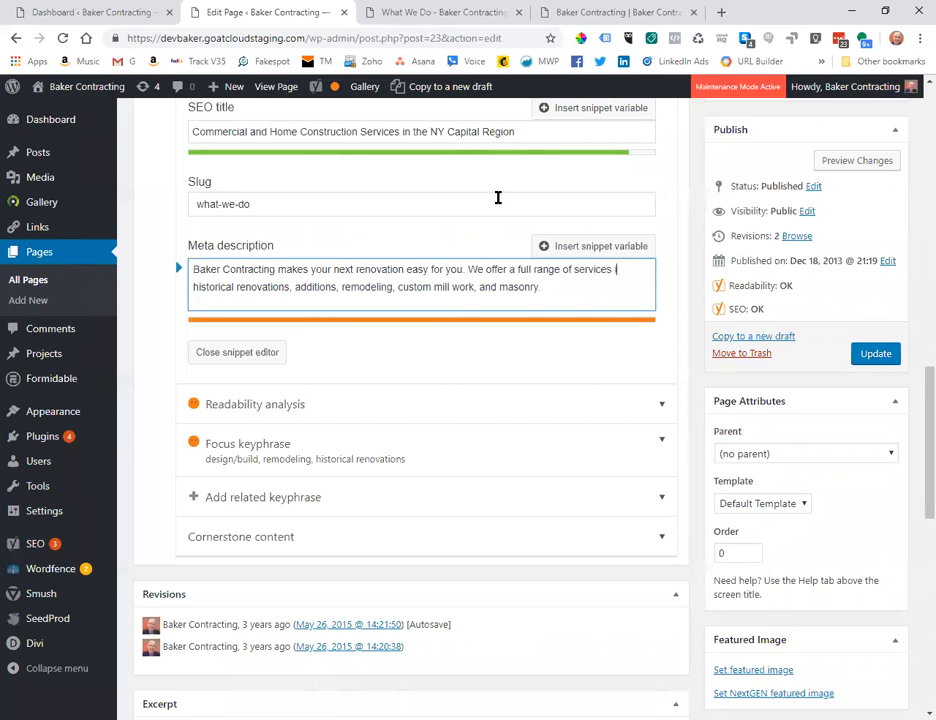
pyautogui.write('luding')
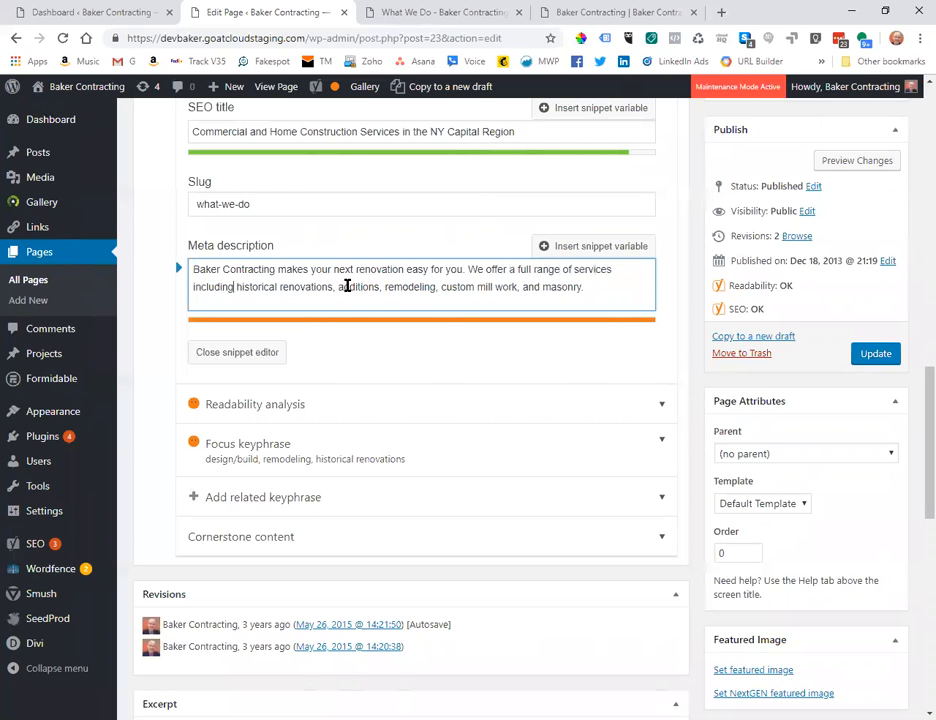
pyautogui.click(611, 270)
pyautogui.moveTo(536, 269); pyautogui.dragTo(465, 270)
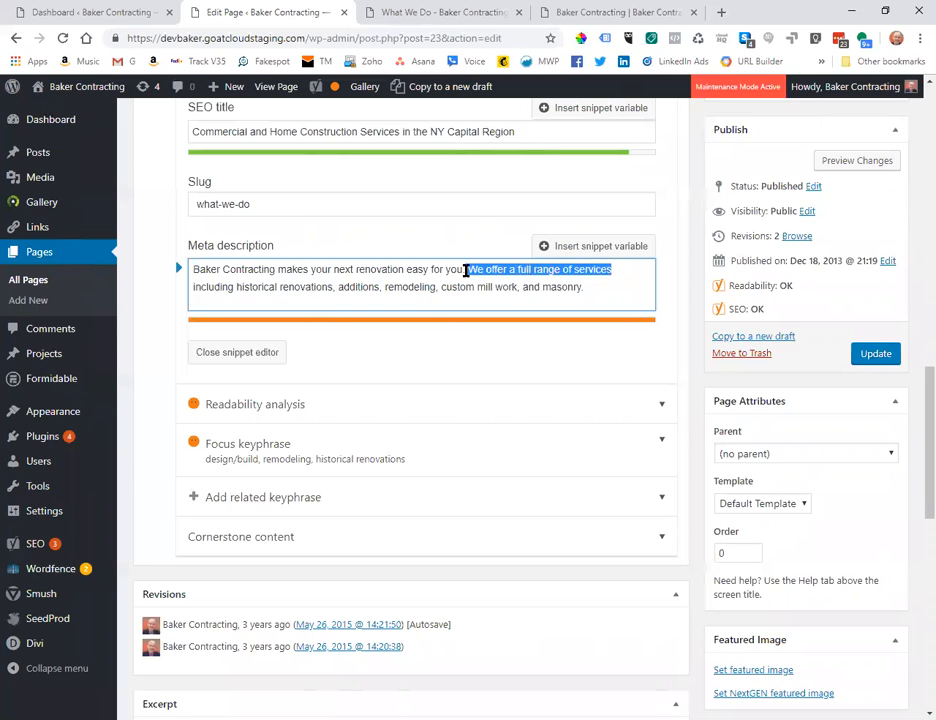
pyautogui.press('BackSpace')
pyautogui.write('Our services')
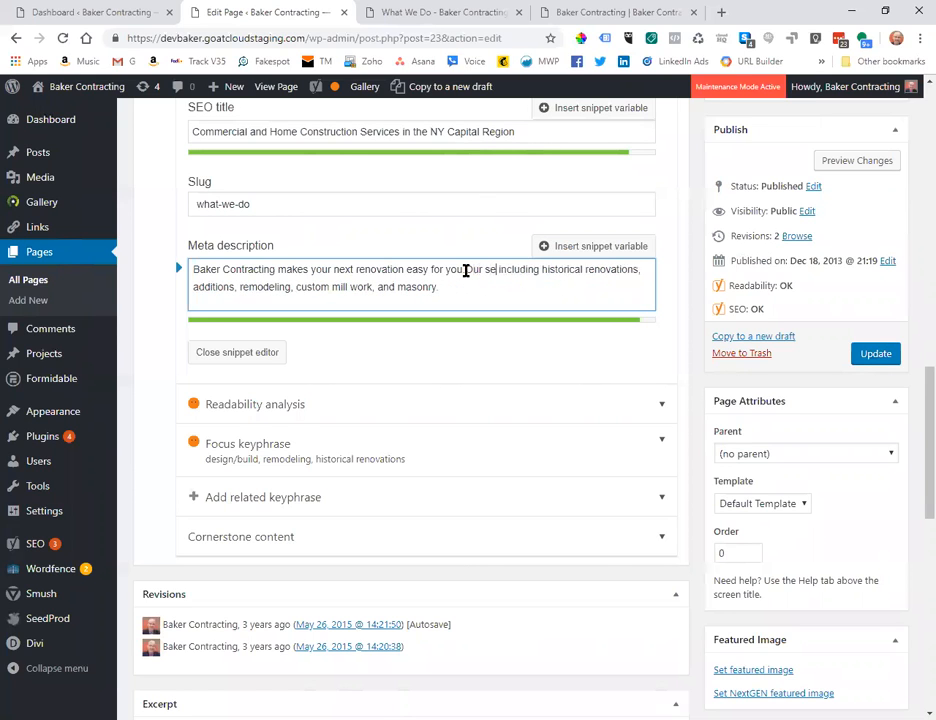
pyautogui.click(561, 269)
pyautogui.press('BackSpace')
pyautogui.press('BackSpace')
pyautogui.press('BackSpace')
pyautogui.write('e')
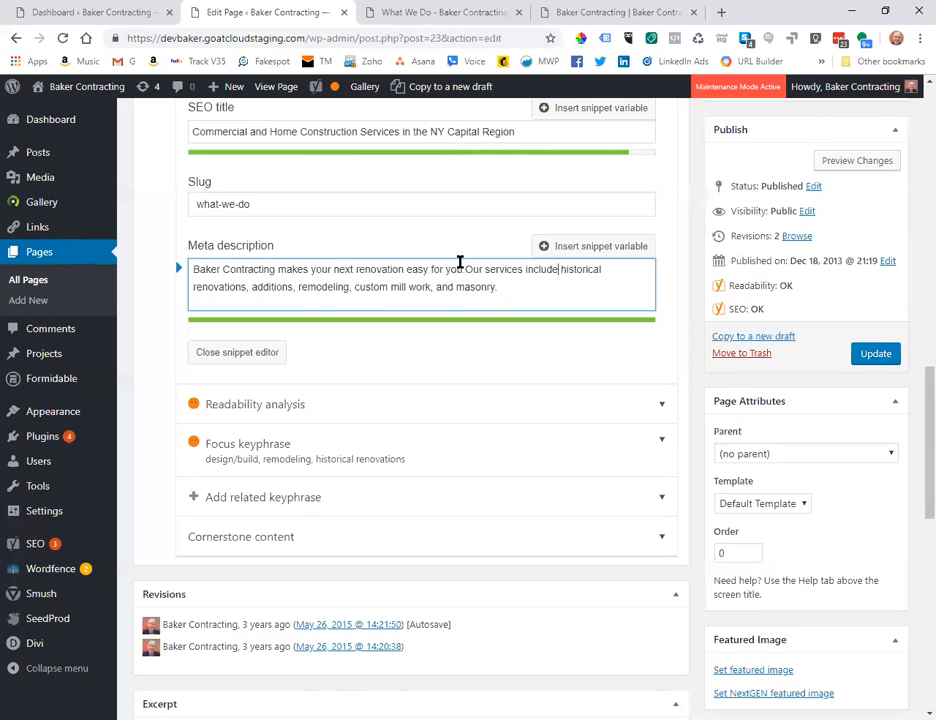
pyautogui.click(404, 268)
pyautogui.click(466, 268)
# Prepend 'Make your next renovation easy with Baker Contracting.' and delete the old 'Baker Contracting makes…' sentence.
pyautogui.moveTo(356, 269); pyautogui.dragTo(311, 269)
pyautogui.click(311, 269)
pyautogui.click(193, 270)
pyautogui.write('Make your nex')
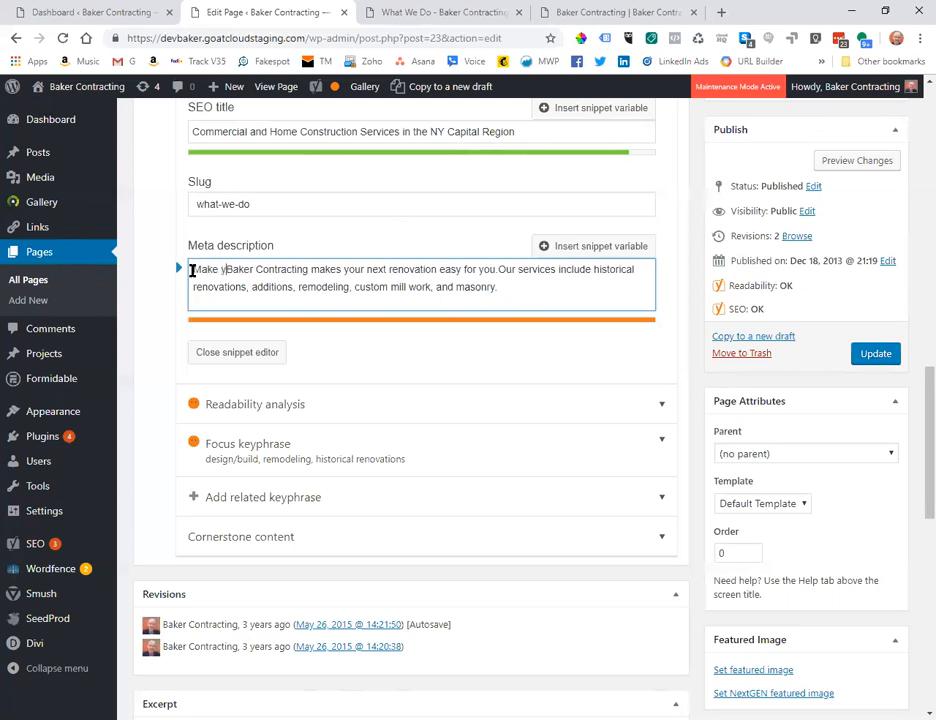
pyautogui.write('t re')
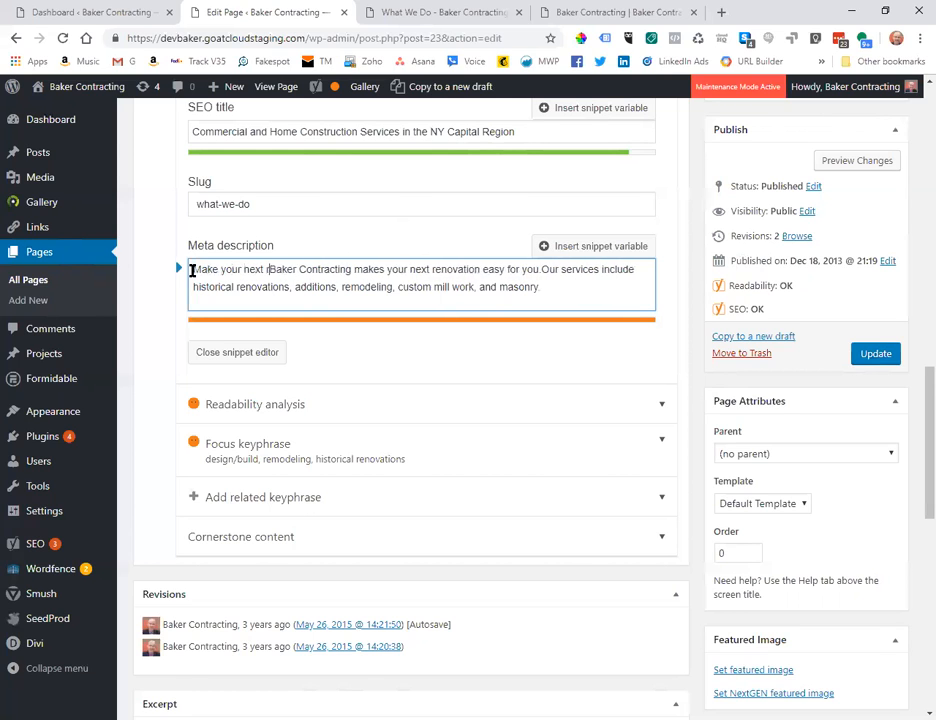
pyautogui.write('novation ')
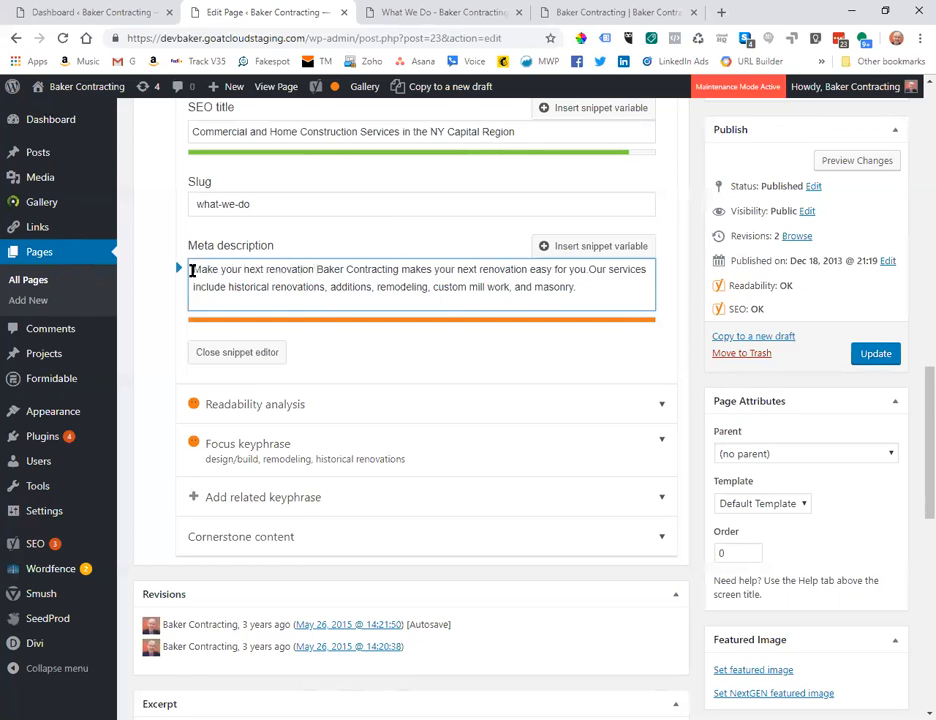
pyautogui.write('easy with B')
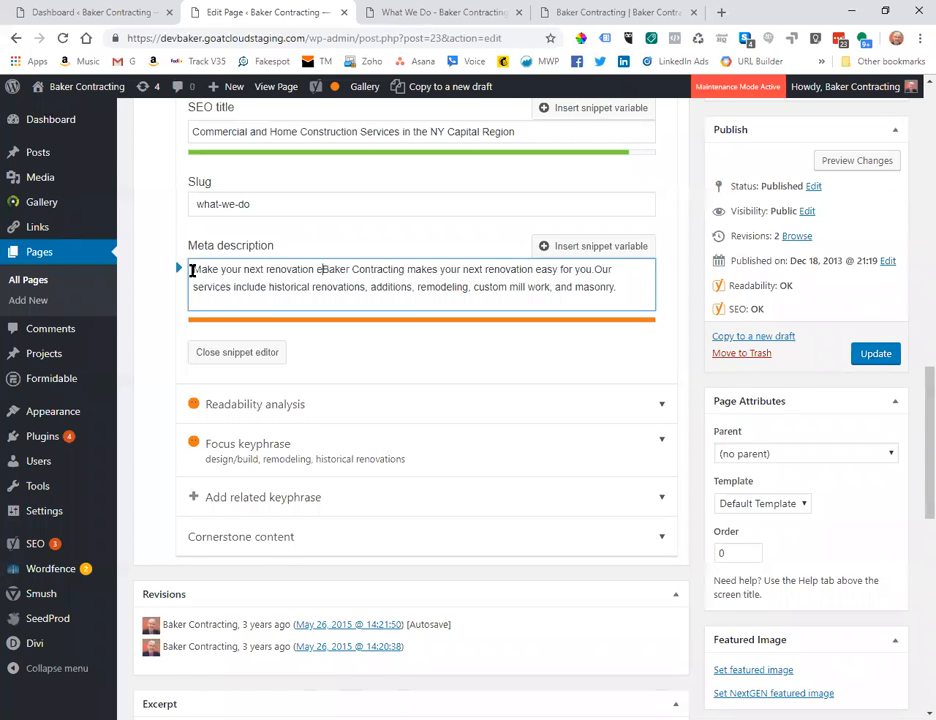
pyautogui.write('aker Contractin')
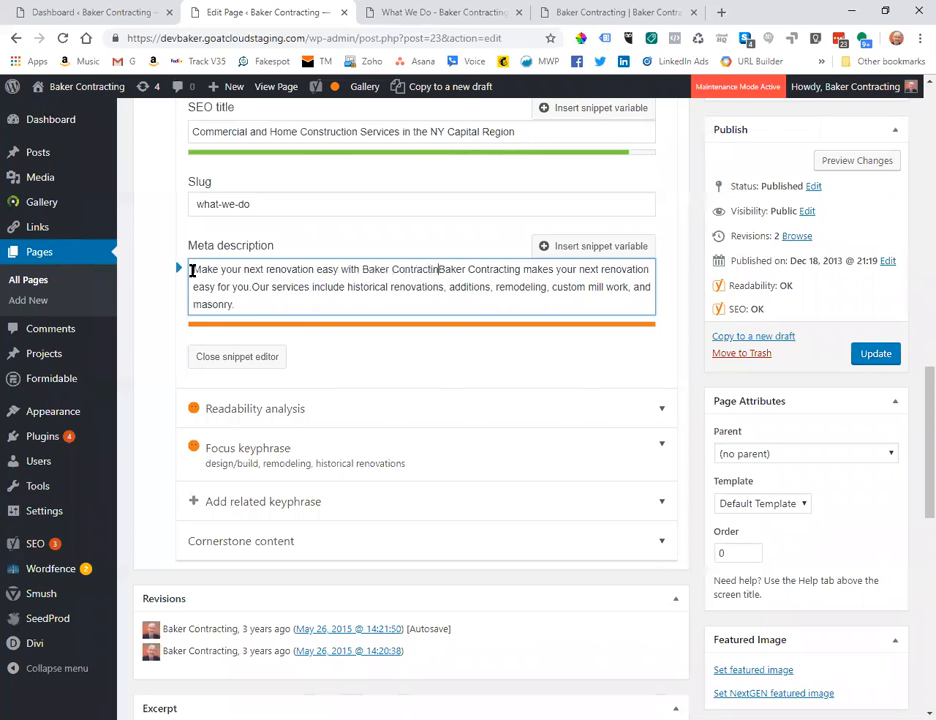
pyautogui.write('g.')
pyautogui.click(302, 287)
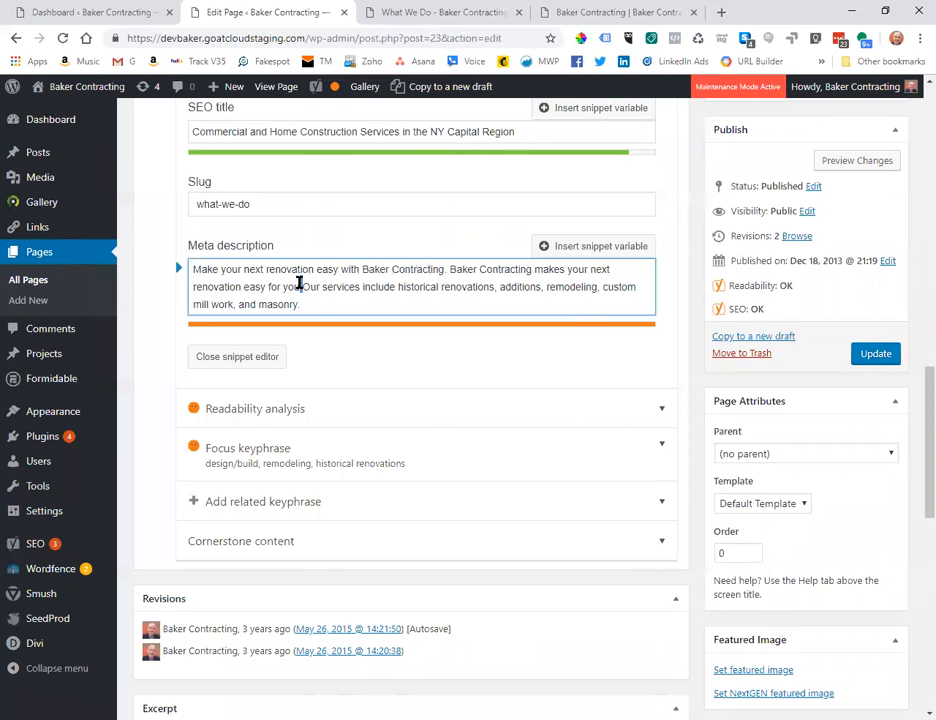
pyautogui.moveTo(300, 286); pyautogui.dragTo(440, 266)
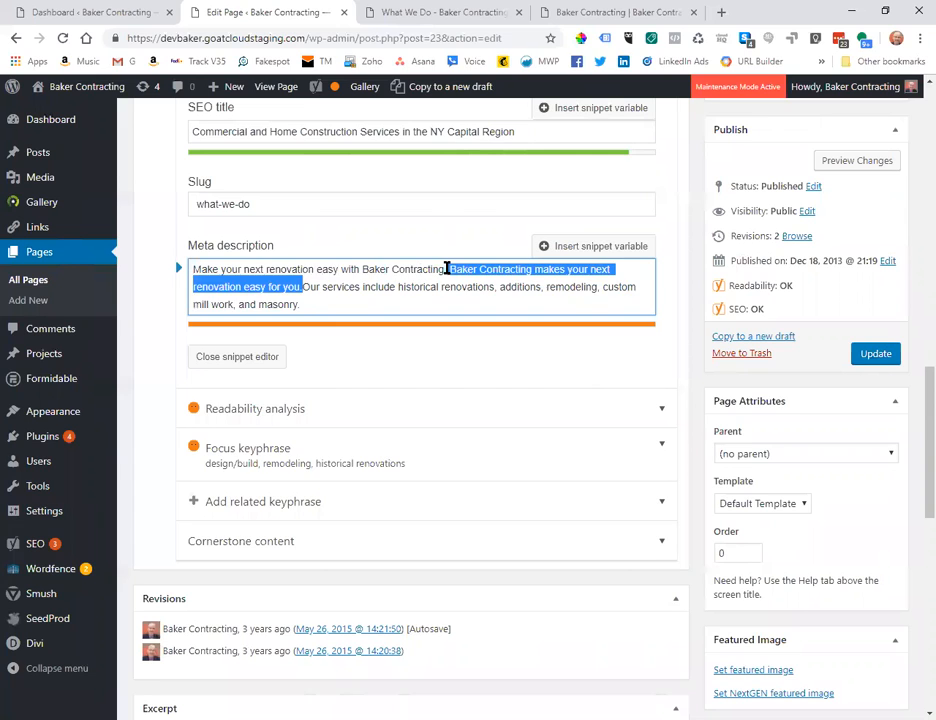
pyautogui.press('BackSpace')
pyautogui.click(479, 287)
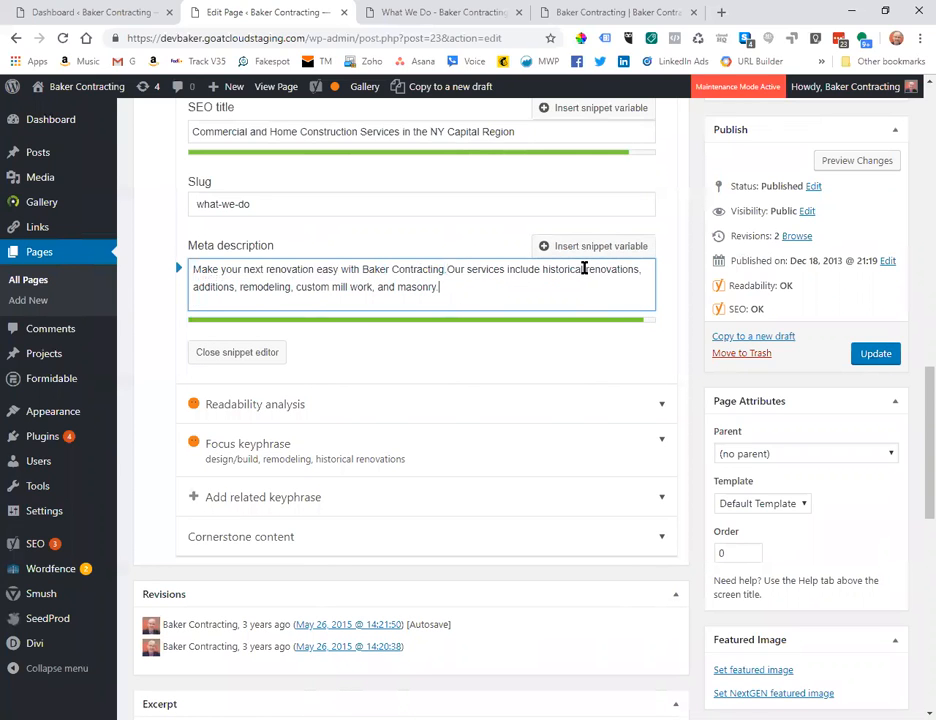
pyautogui.moveTo(585, 268); pyautogui.dragTo(640, 267)
# Replace 'historical renovations' with 'commercial builds' in the meta description's services list.
pyautogui.click(550, 270)
pyautogui.moveTo(542, 269); pyautogui.dragTo(639, 269)
pyautogui.press('BackSpace')
pyautogui.write('COMME')
pyautogui.press('BackSpace')
pyautogui.press('BackSpace')
pyautogui.press('BackSpace')
pyautogui.press('BackSpace')
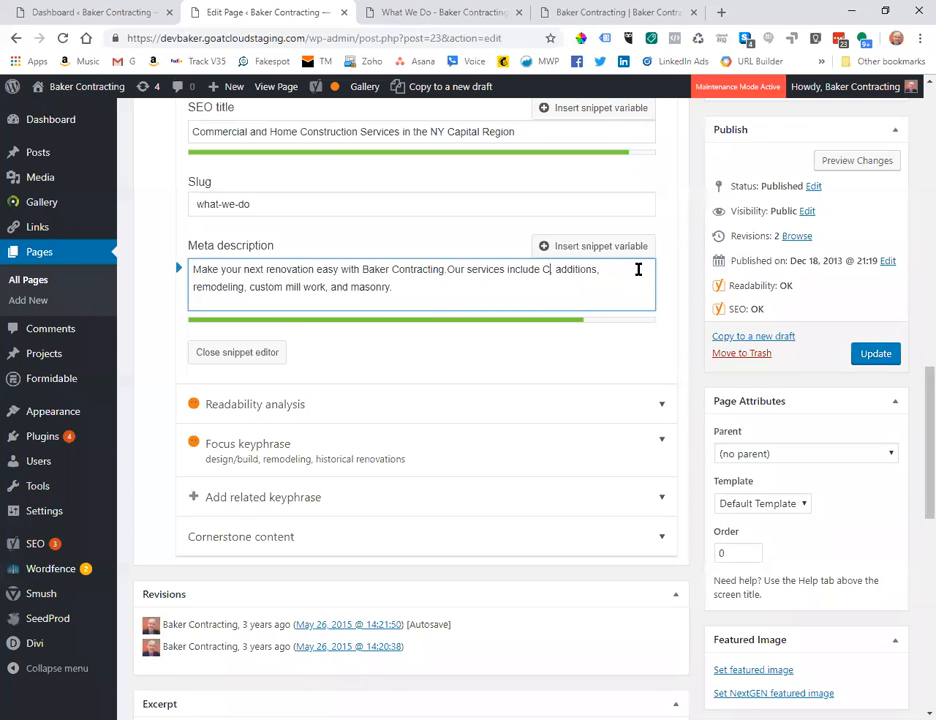
pyautogui.press('BackSpace')
pyautogui.write('commercial builds,')
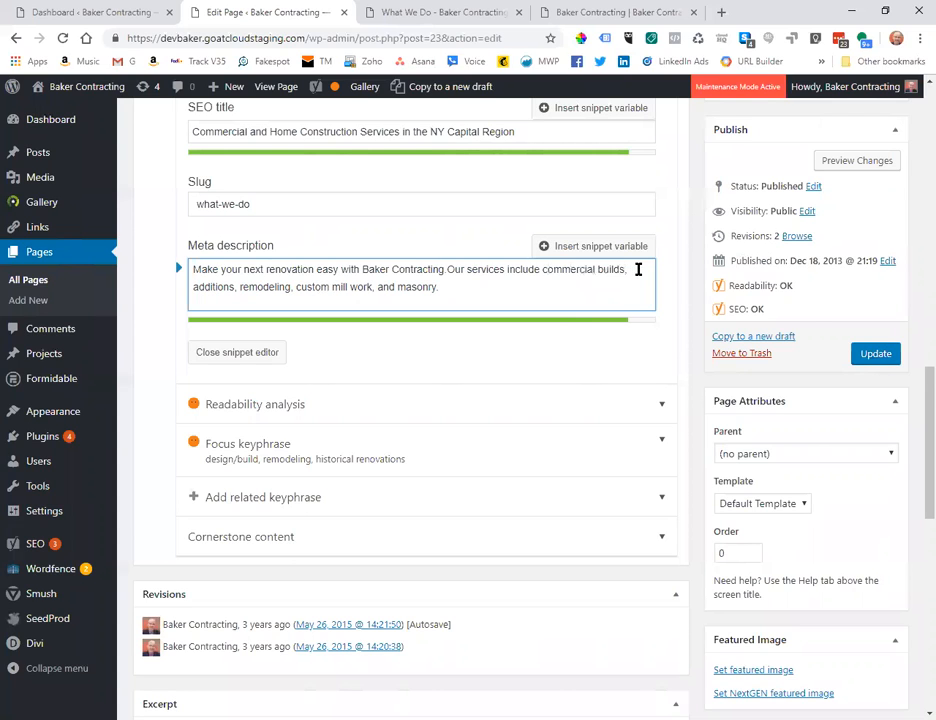
pyautogui.press('Delete')
pyautogui.write(',')
# Change 'additions' to 'home additions' and 'remodeling' to 'remodels', keeping the commas between items.
pyautogui.click(195, 285)
pyautogui.write('home')
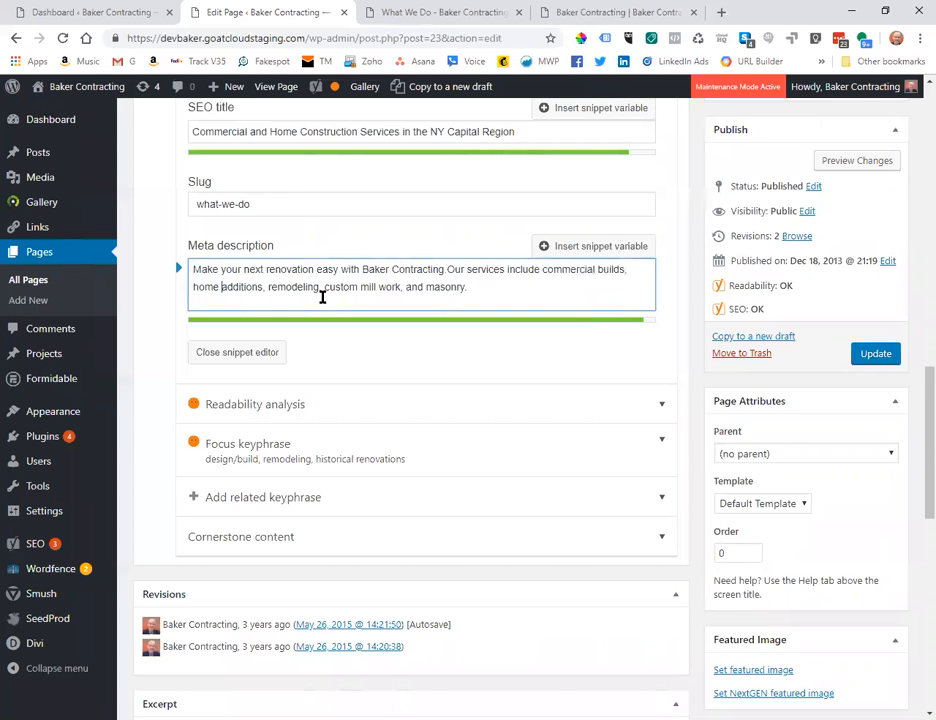
pyautogui.click(266, 287)
pyautogui.press('BackSpace')
pyautogui.click(447, 269)
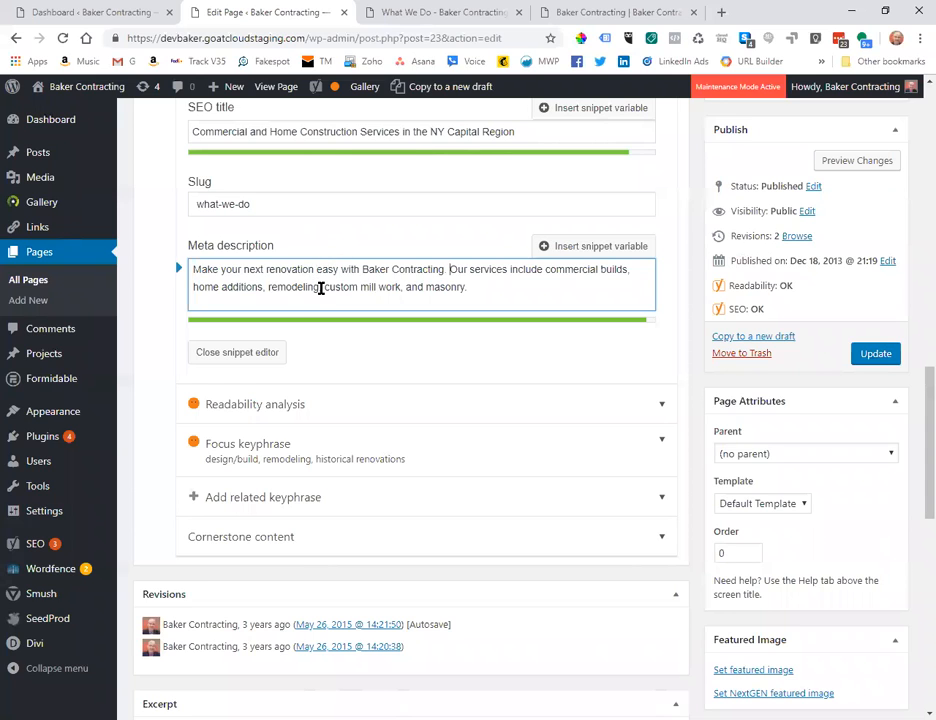
pyautogui.moveTo(320, 288); pyautogui.dragTo(268, 284)
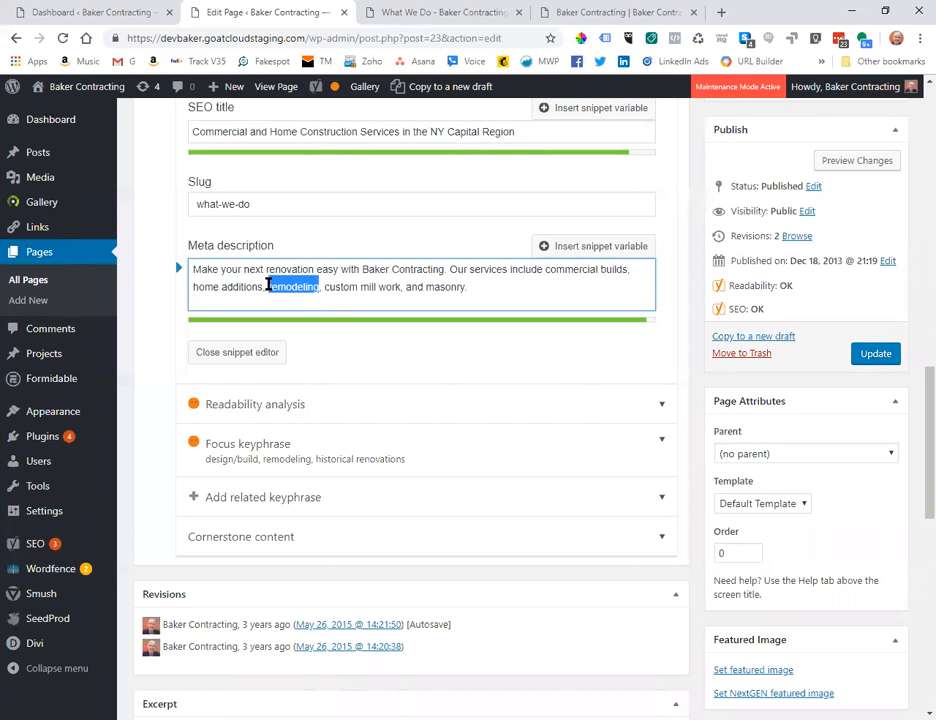
pyautogui.click(268, 285)
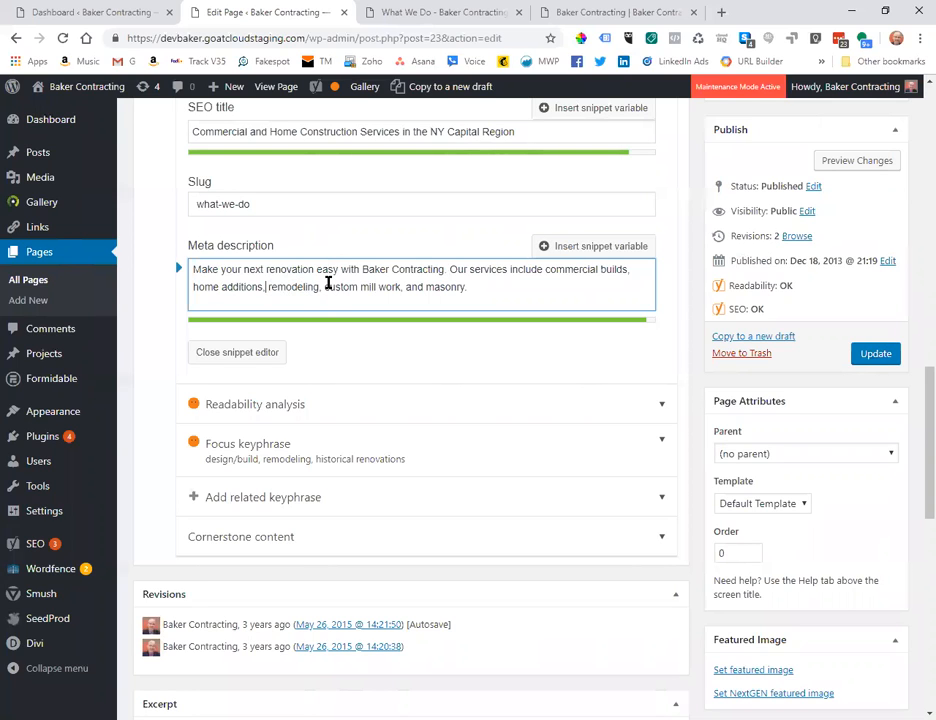
pyautogui.press('BackSpace')
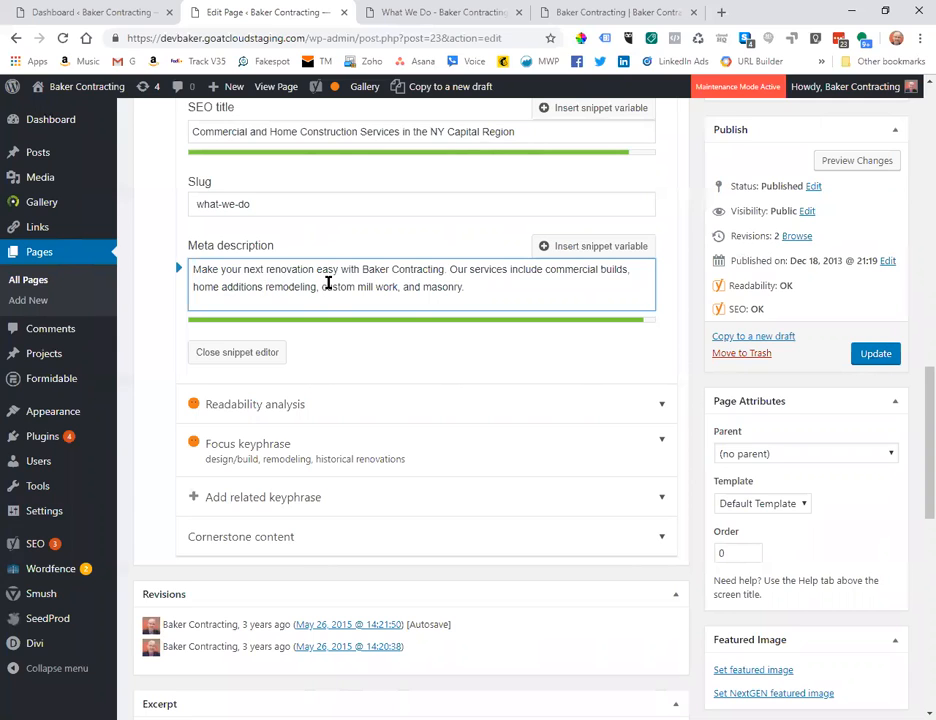
pyautogui.moveTo(318, 287); pyautogui.dragTo(266, 288)
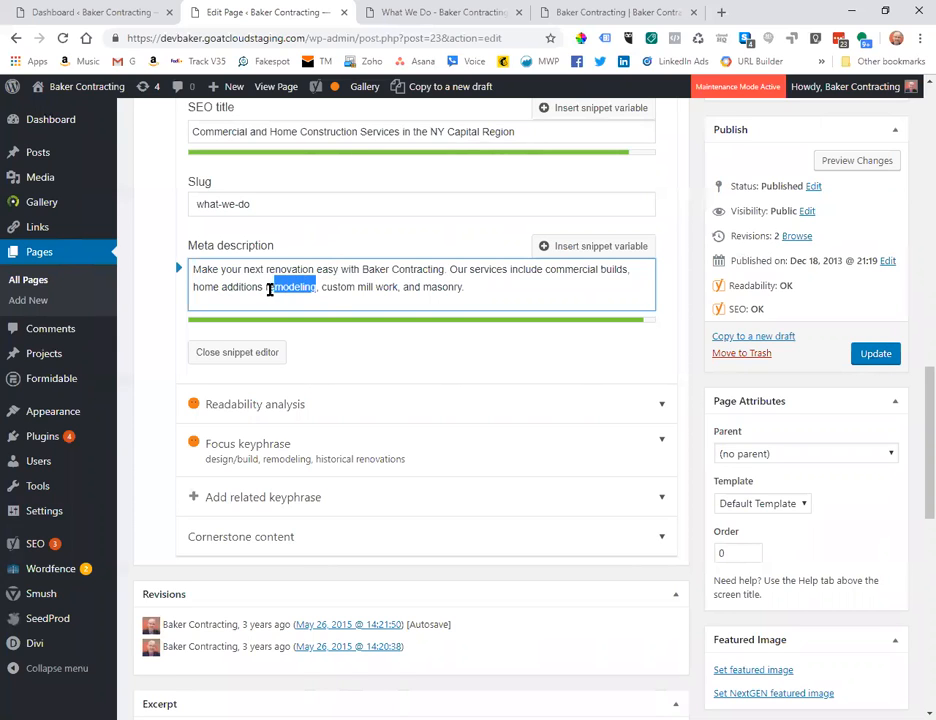
pyautogui.press('BackSpace')
pyautogui.write('REMO')
pyautogui.press('BackSpace')
pyautogui.press('BackSpace')
pyautogui.press('BackSpace')
pyautogui.press('BackSpace')
pyautogui.write('remod')
pyautogui.click(264, 287)
pyautogui.write(',')
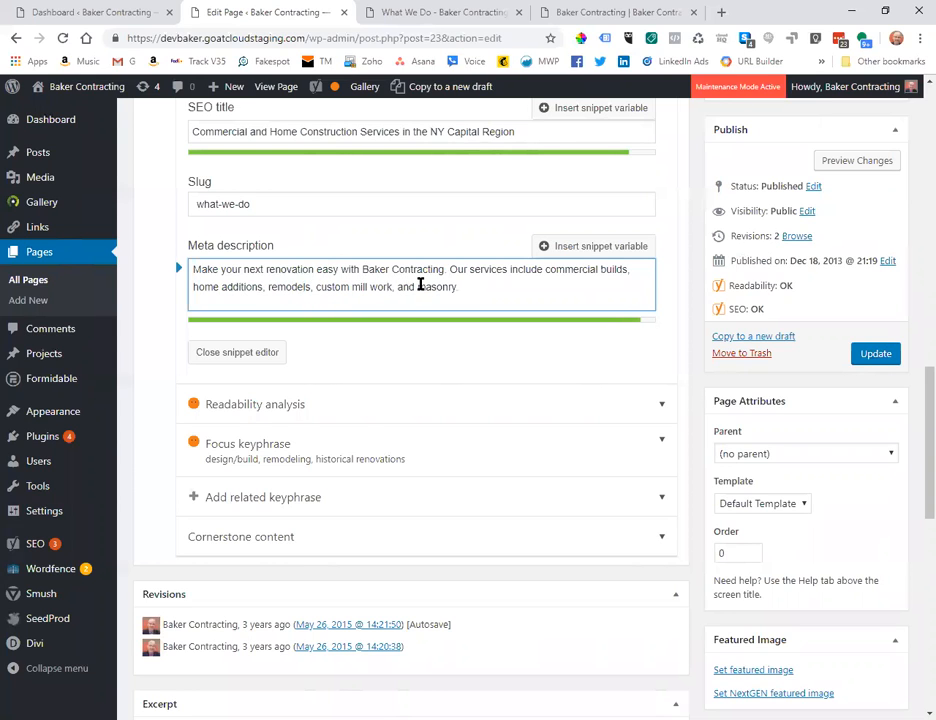
pyautogui.click(479, 283)
pyautogui.click(470, 337)
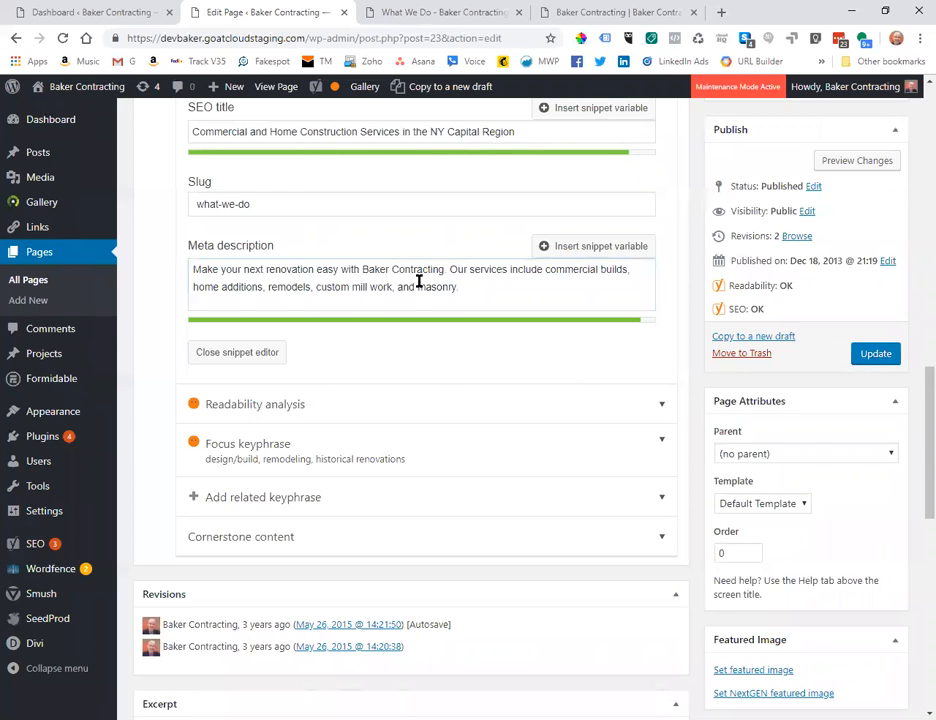
# Retype 'and' before masonry so the list ends 'custom mill work, and masonry.'.
pyautogui.moveTo(419, 282); pyautogui.dragTo(397, 285)
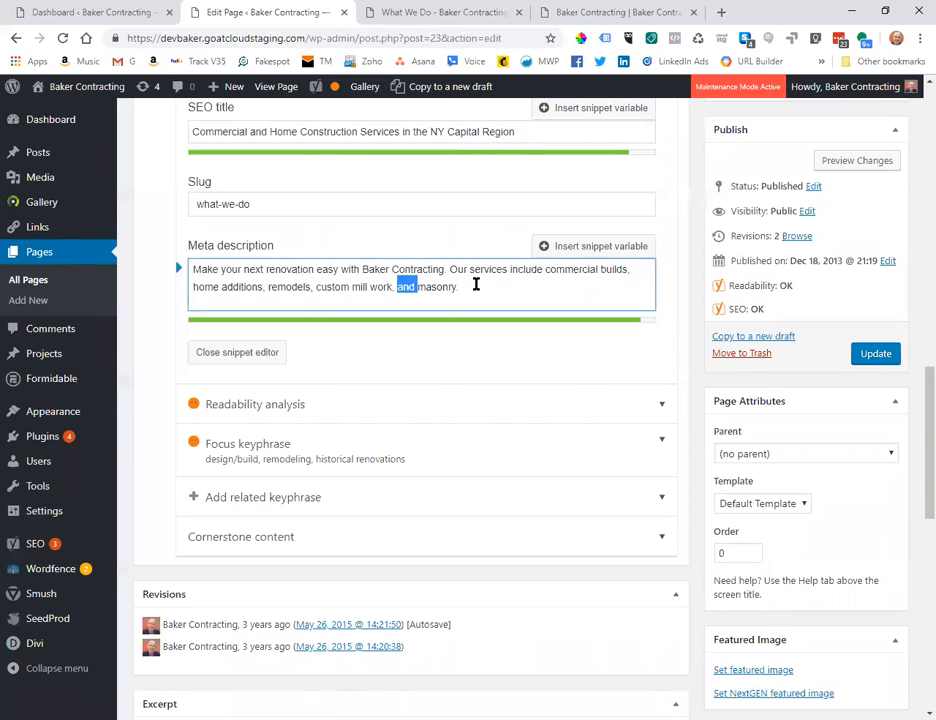
pyautogui.press('BackSpace')
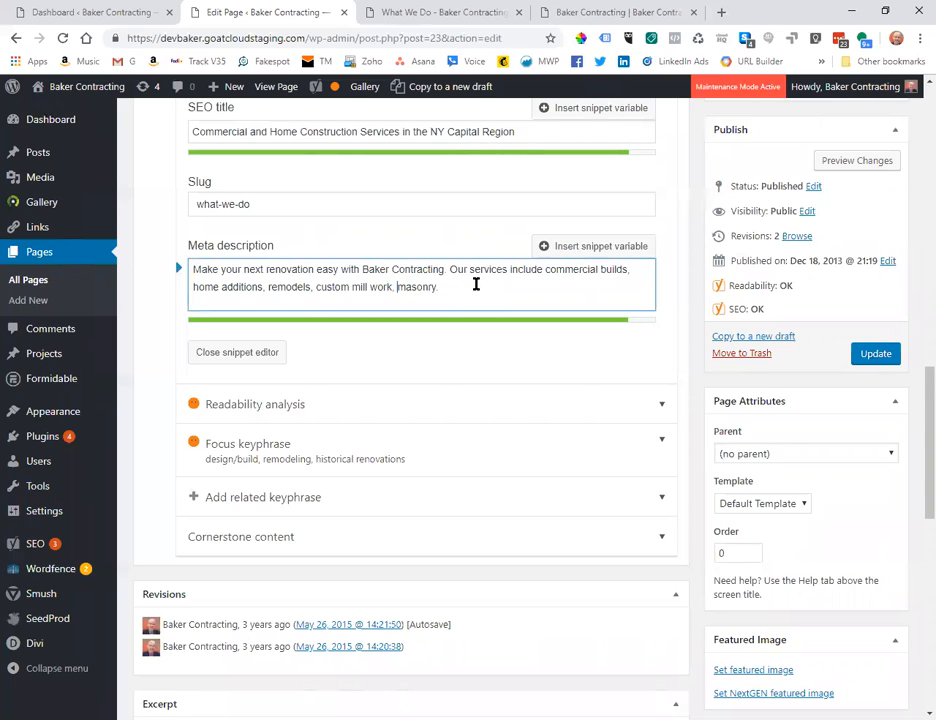
pyautogui.click(400, 289)
pyautogui.write('and')
pyautogui.click(467, 345)
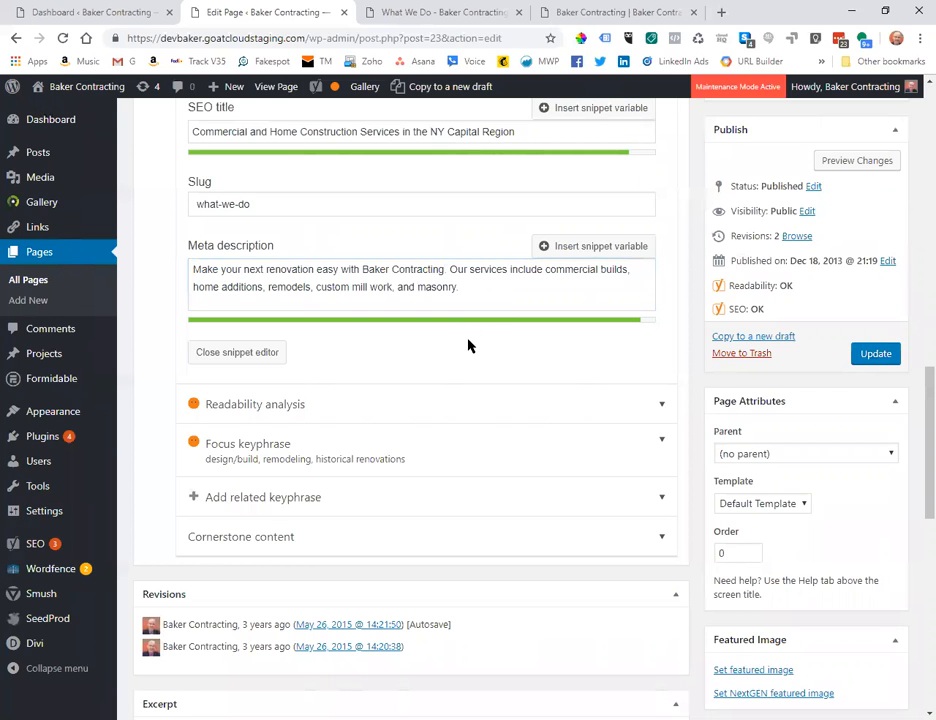
pyautogui.scroll(-1, 467, 345)
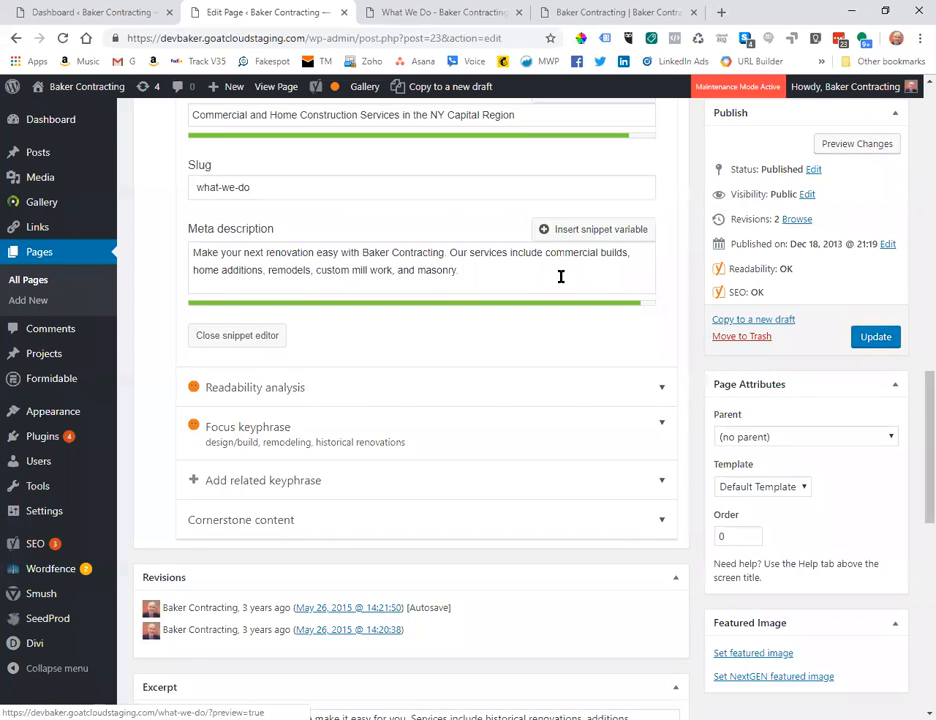
pyautogui.scroll(2, 561, 277)
pyautogui.scroll(3, 561, 277)
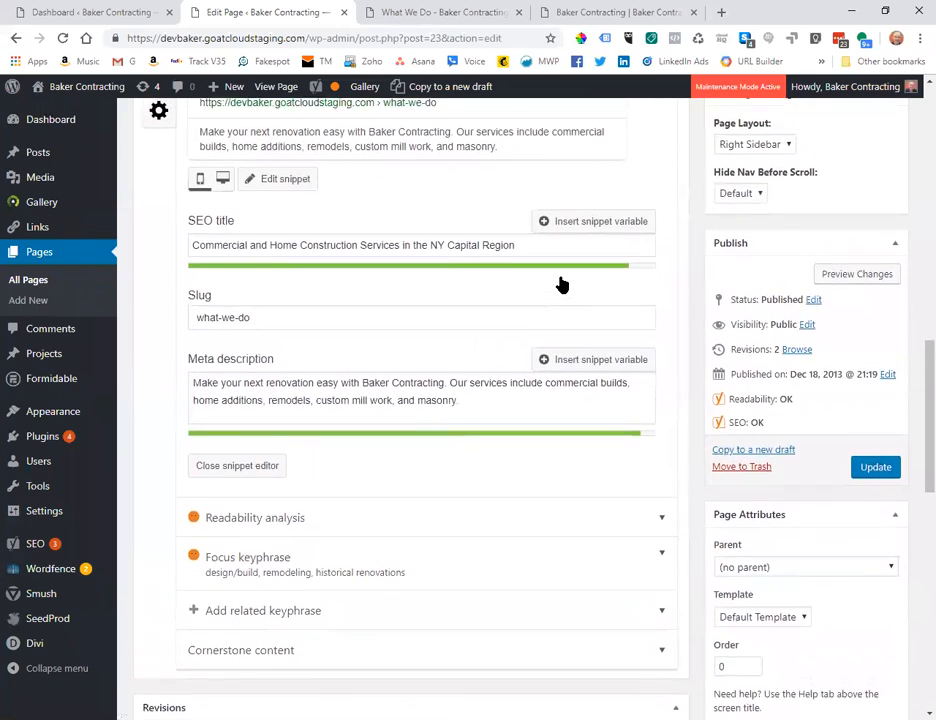
pyautogui.scroll(2, 560, 283)
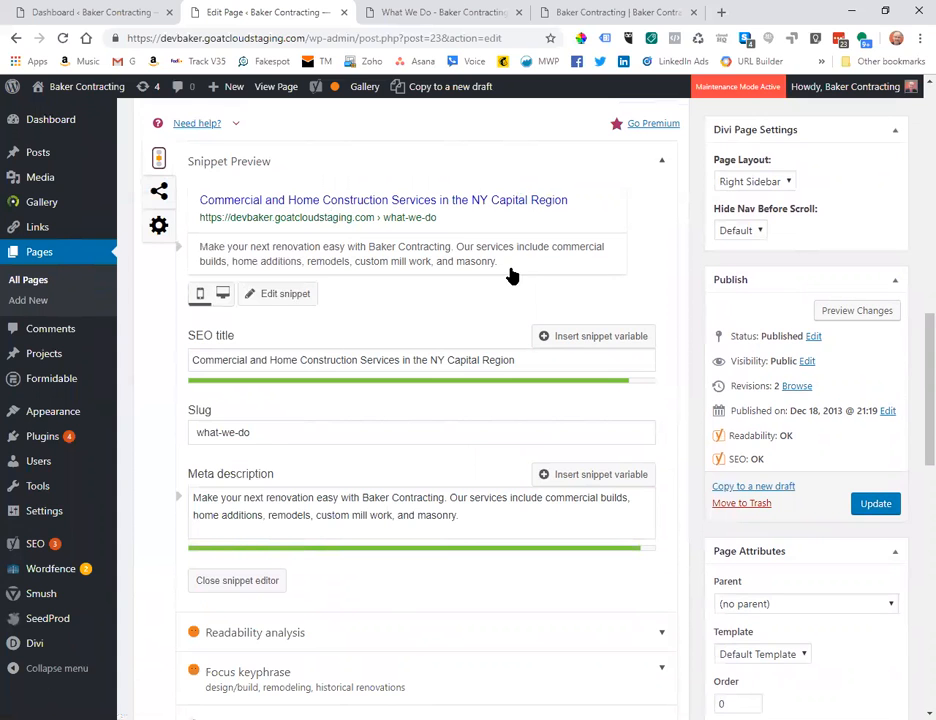
pyautogui.scroll(-1, 436, 359)
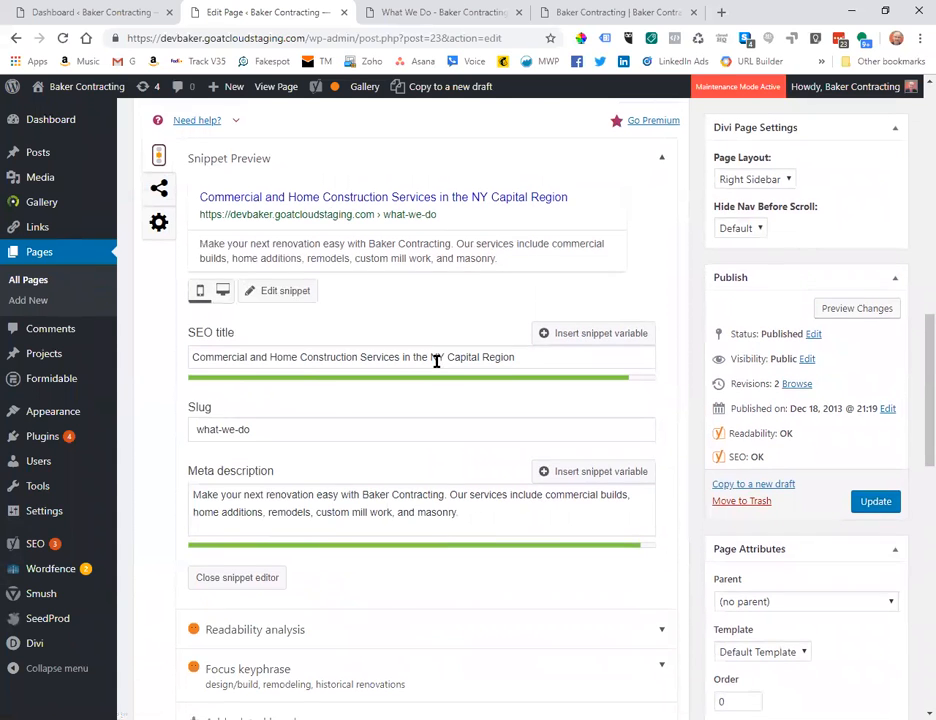
pyautogui.scroll(-1, 436, 361)
pyautogui.scroll(-1, 436, 368)
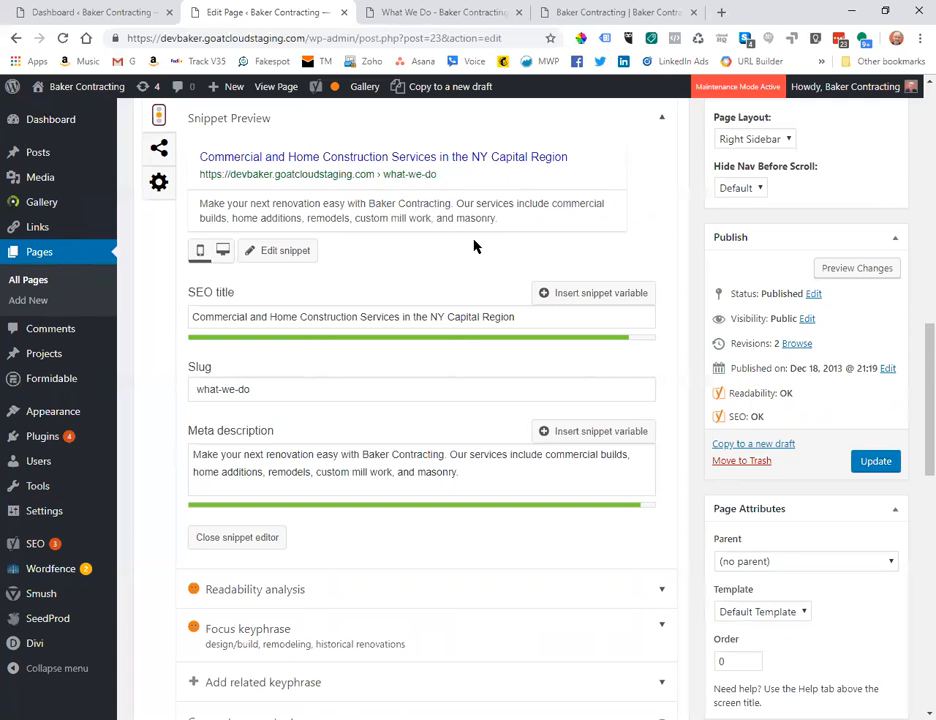
pyautogui.scroll(-1, 494, 290)
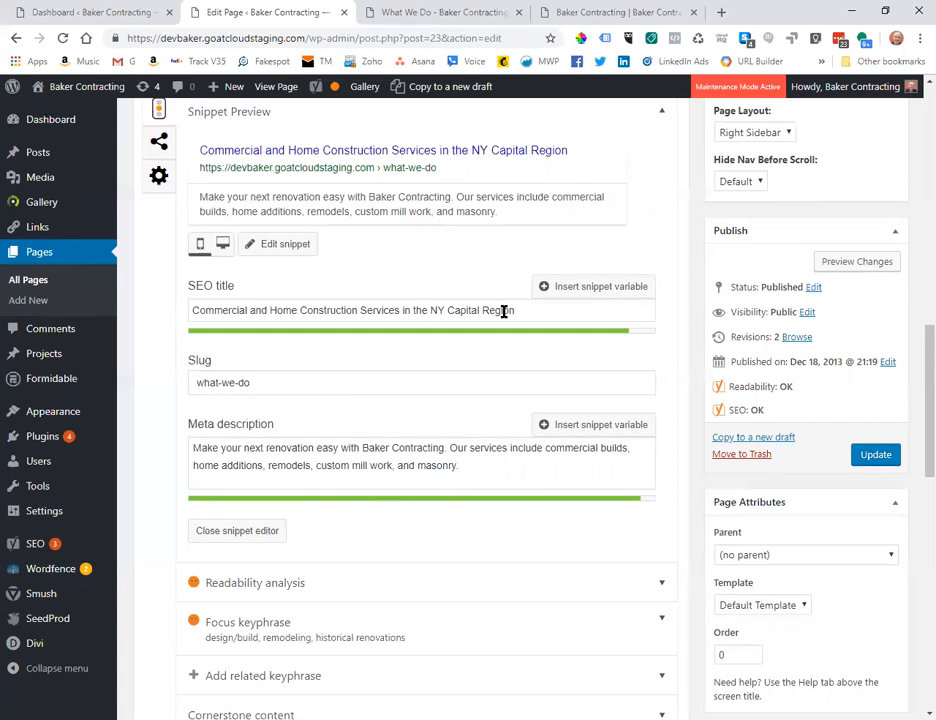
# Cut 'NY Capital Region' from the end of the SEO title and place it at the front.
pyautogui.moveTo(516, 311); pyautogui.dragTo(431, 313)
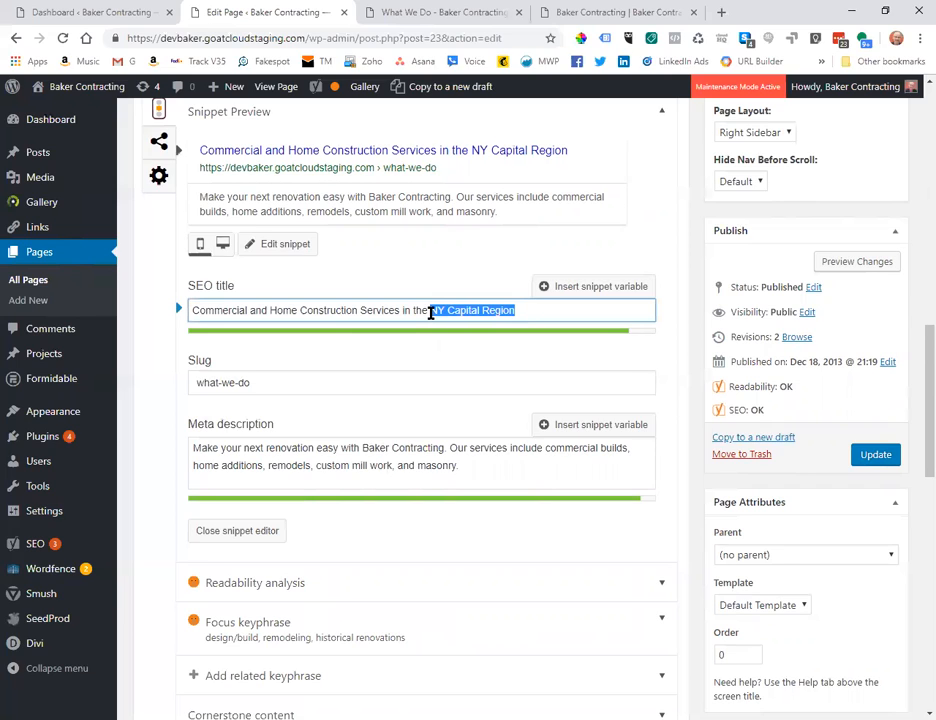
pyautogui.click(194, 310)
pyautogui.moveTo(528, 311); pyautogui.dragTo(402, 313)
pyautogui.press('BackSpace')
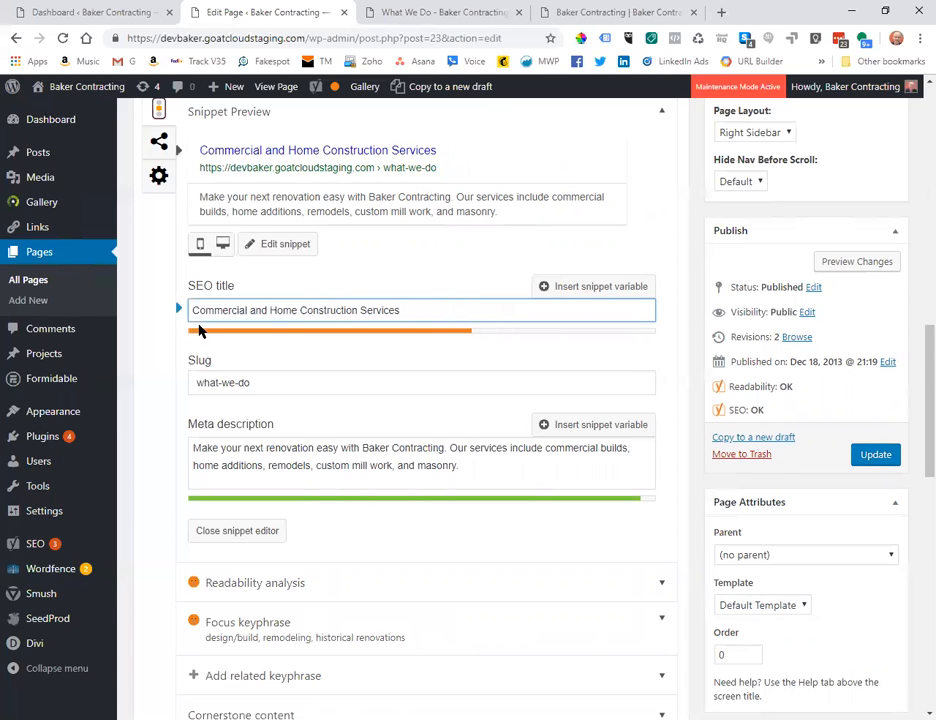
pyautogui.write('N')
pyautogui.press('BackSpace')
pyautogui.click(194, 310)
pyautogui.write('NY Capital Reg')
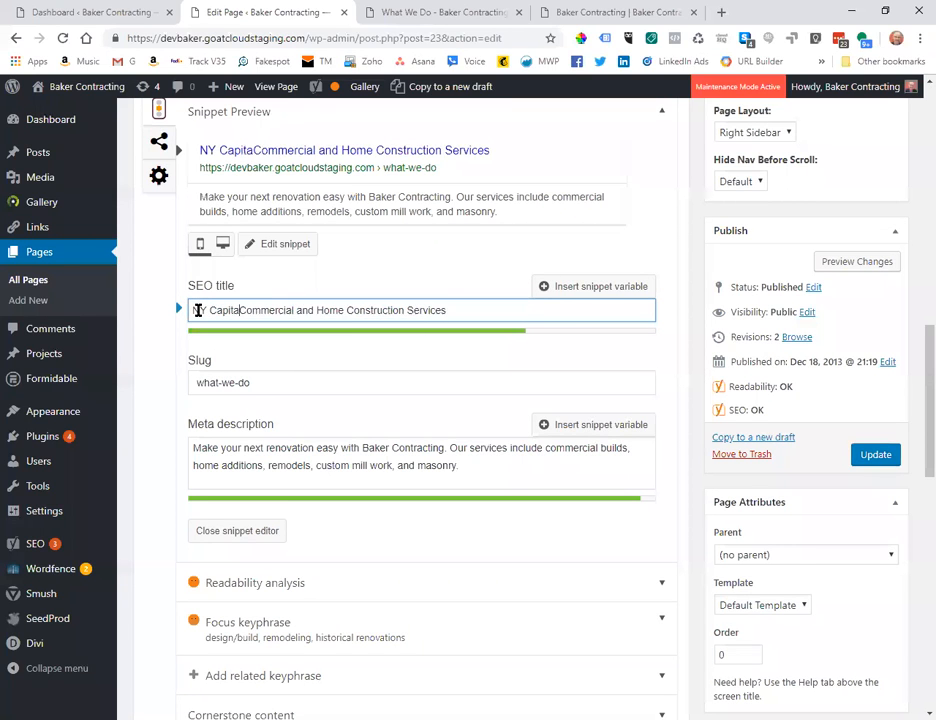
pyautogui.write('ion')
pyautogui.click(487, 302)
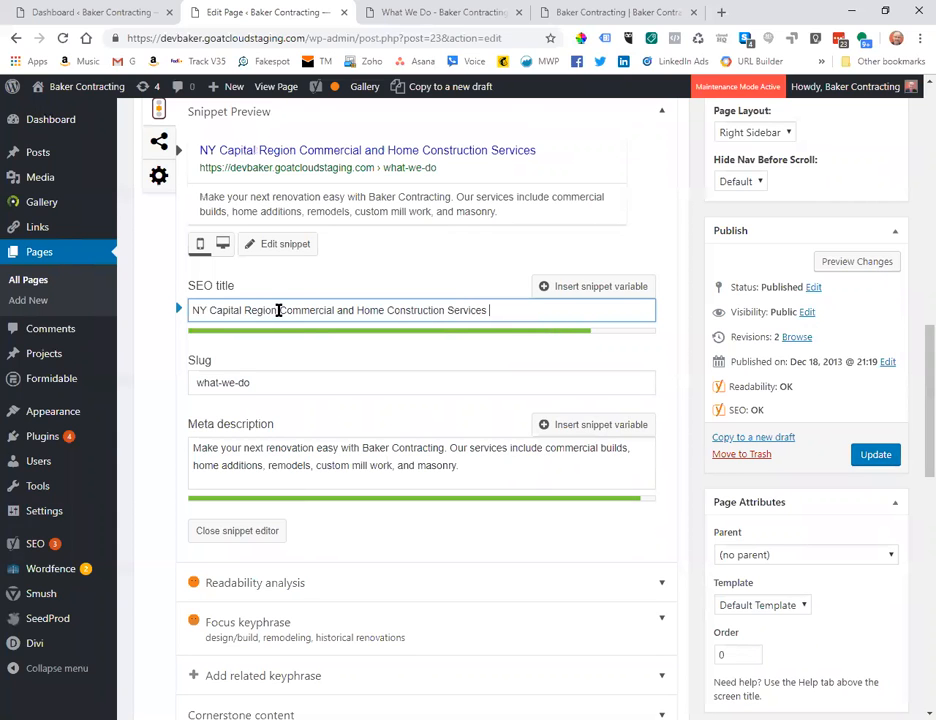
pyautogui.click(383, 276)
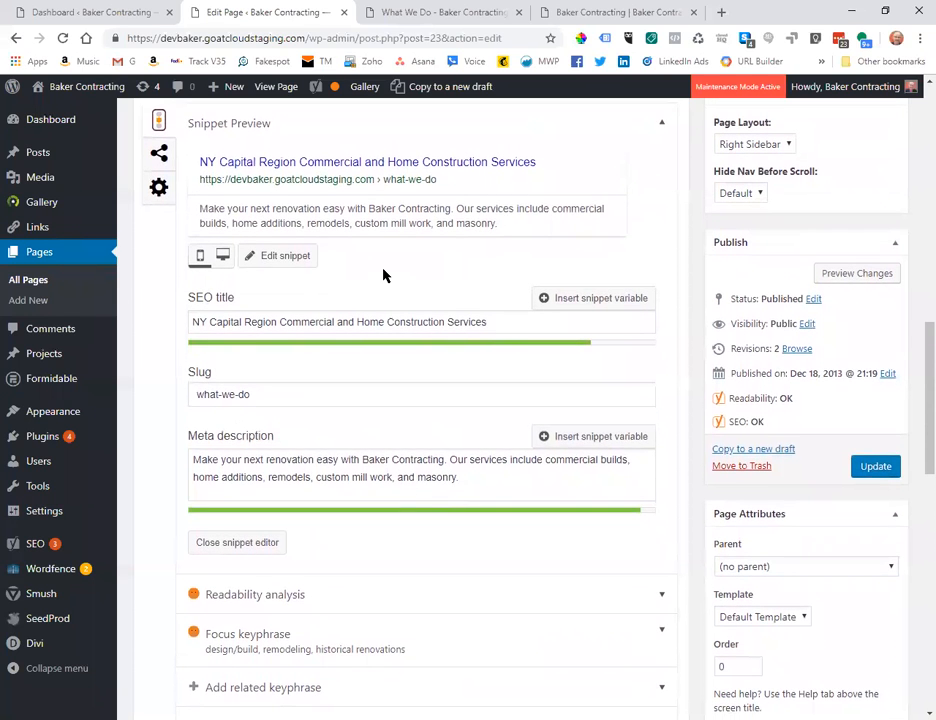
pyautogui.scroll(1, 386, 276)
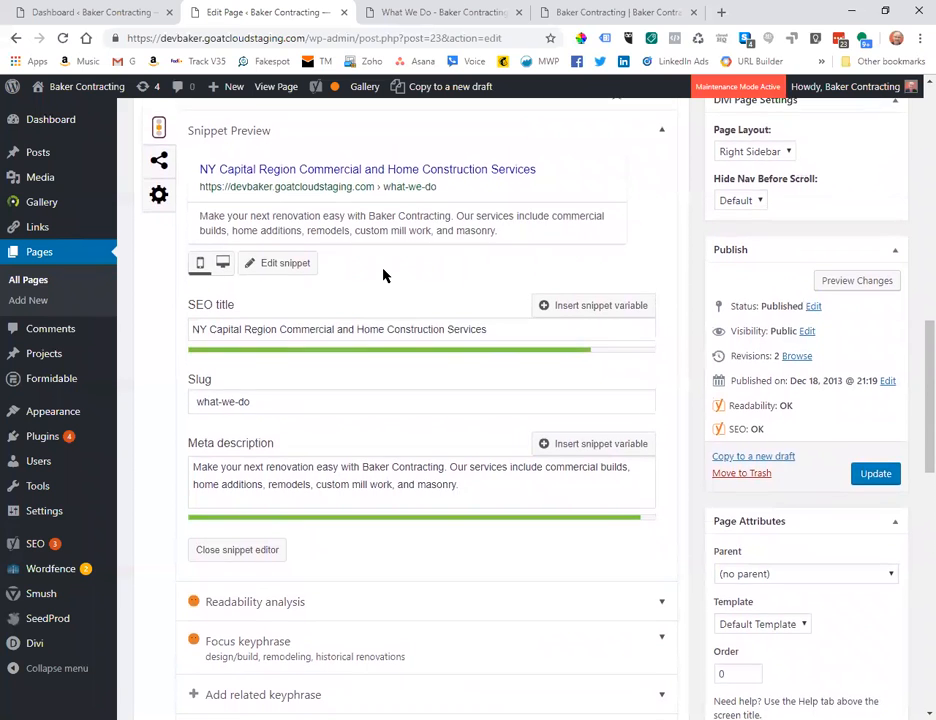
pyautogui.scroll(1, 386, 276)
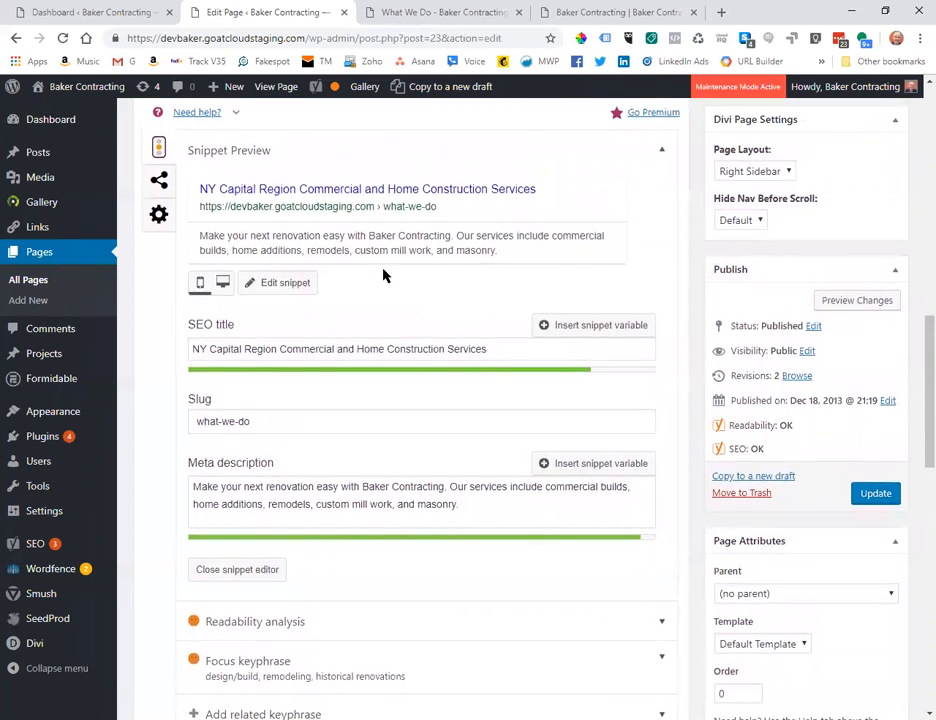
pyautogui.scroll(-1, 384, 276)
# Update the What We Do page to store the new SEO title and description, then review it.
pyautogui.click(872, 465)
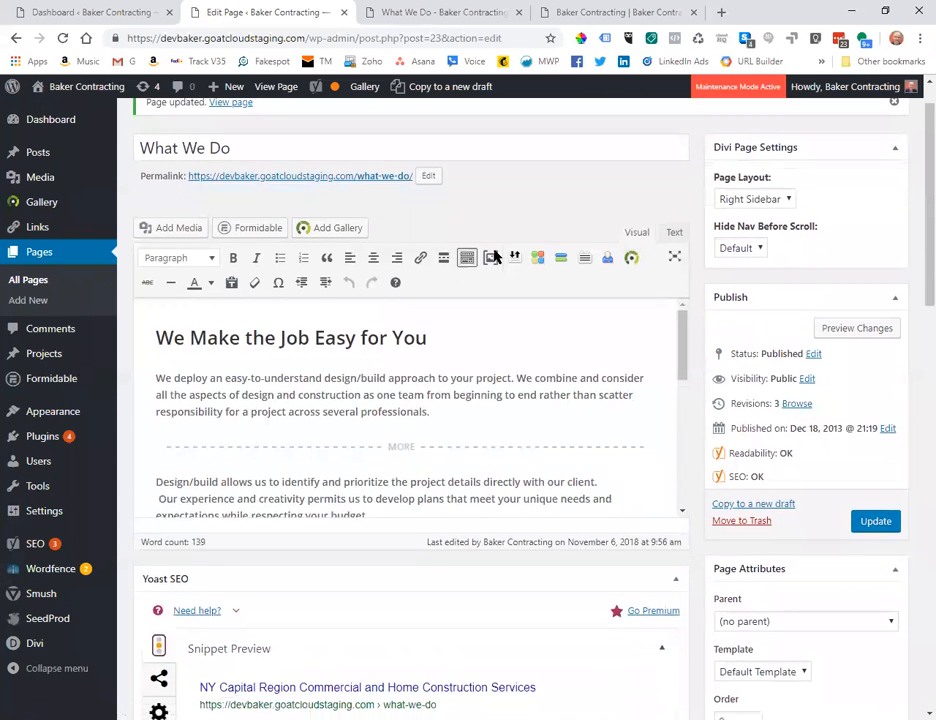
pyautogui.scroll(-1, 494, 256)
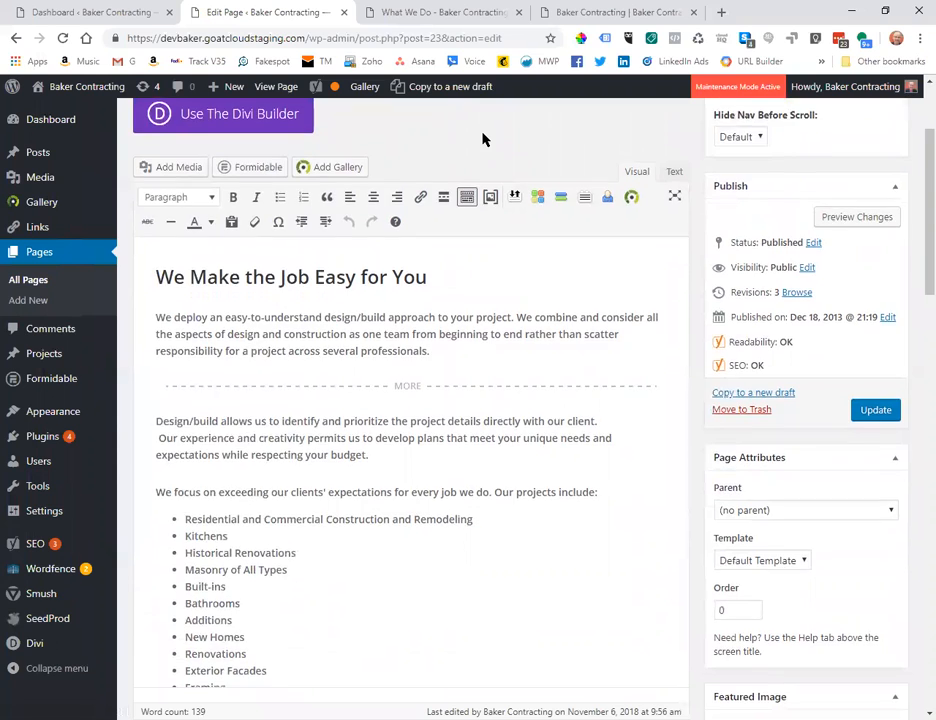
pyautogui.scroll(1, 482, 139)
pyautogui.scroll(1, 482, 139)
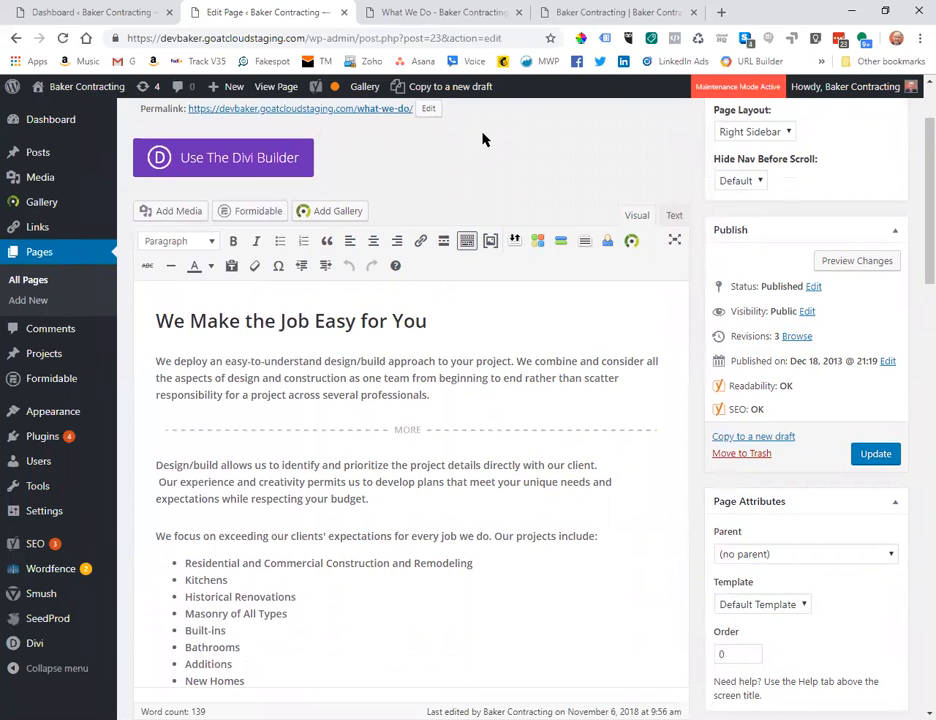
pyautogui.scroll(-2, 482, 139)
pyautogui.scroll(3, 482, 139)
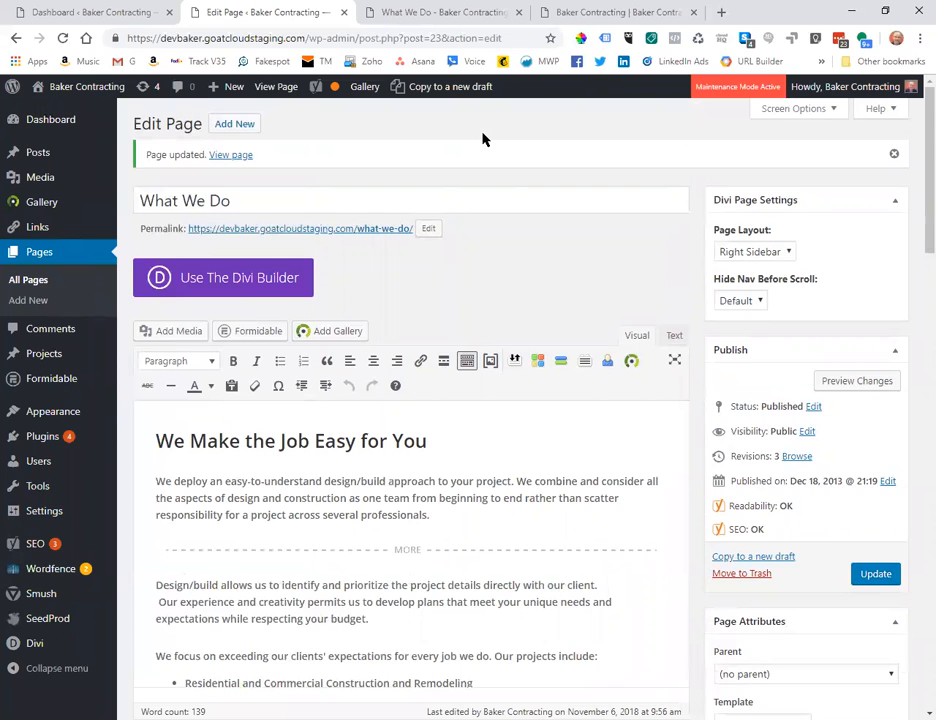
pyautogui.scroll(-1, 484, 217)
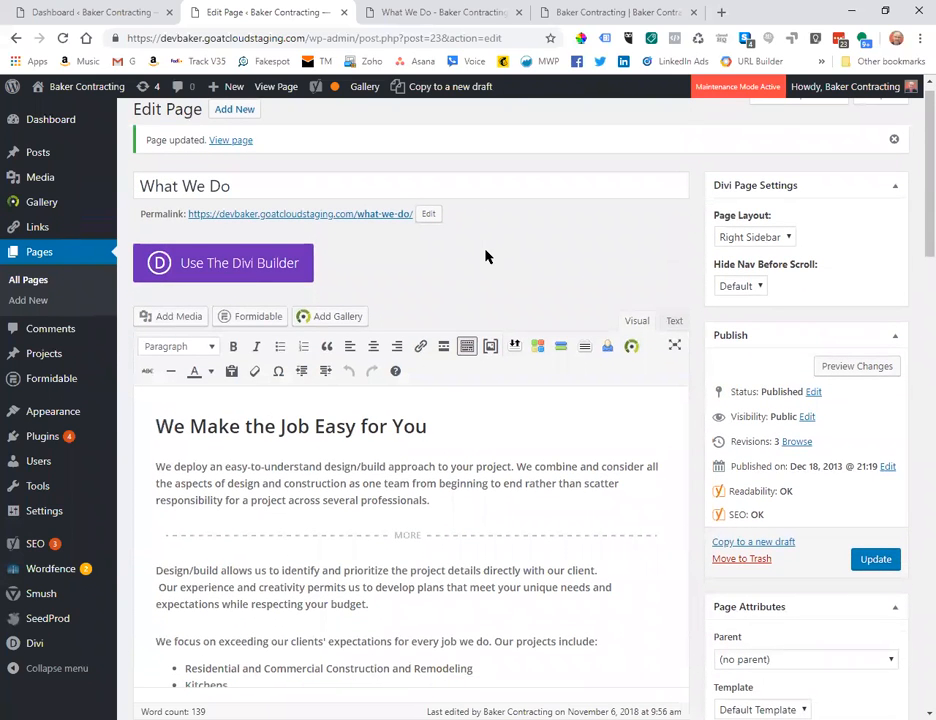
pyautogui.scroll(-1, 485, 257)
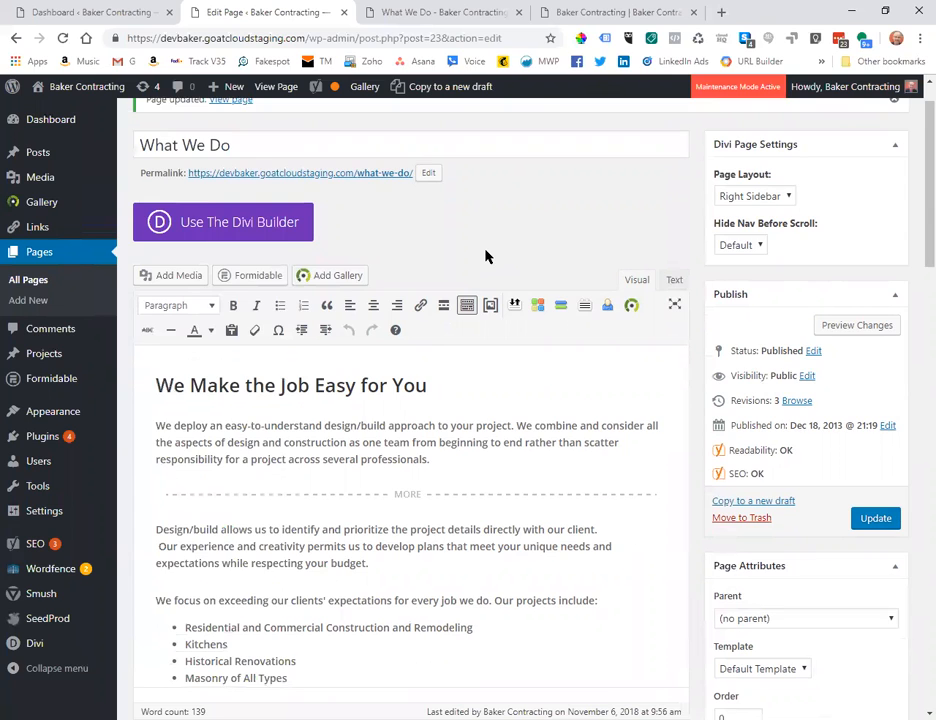
pyautogui.scroll(1, 485, 257)
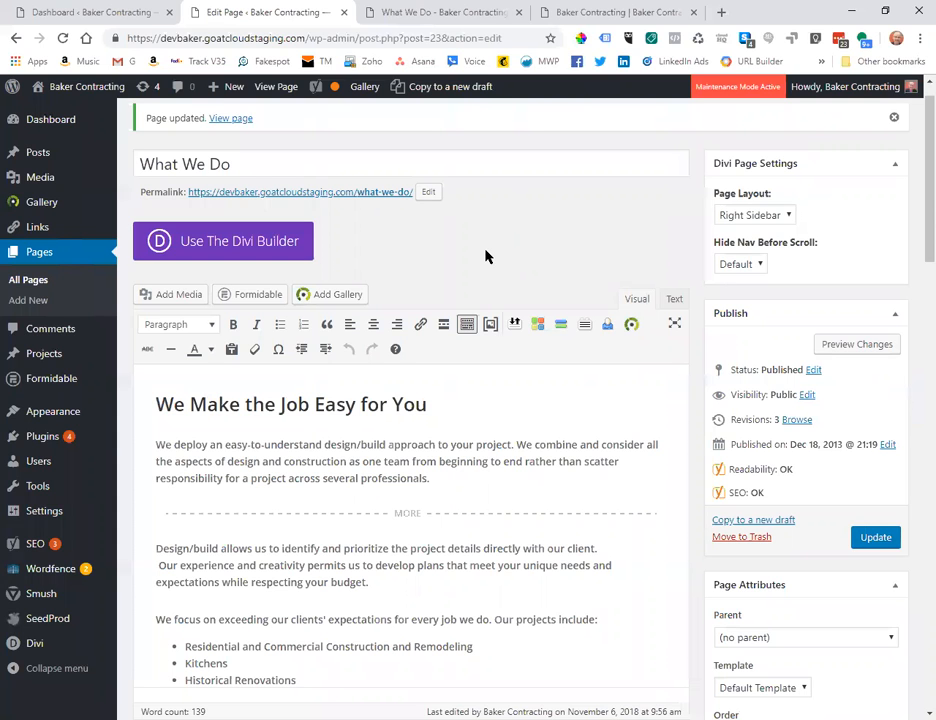
pyautogui.scroll(-2, 485, 257)
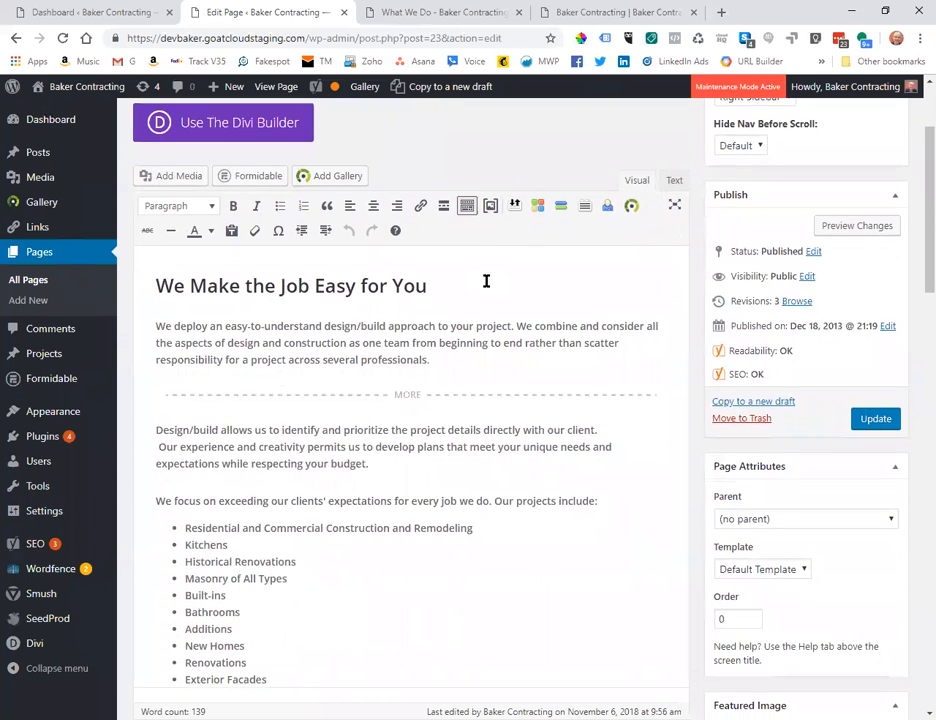
pyautogui.scroll(-1, 486, 275)
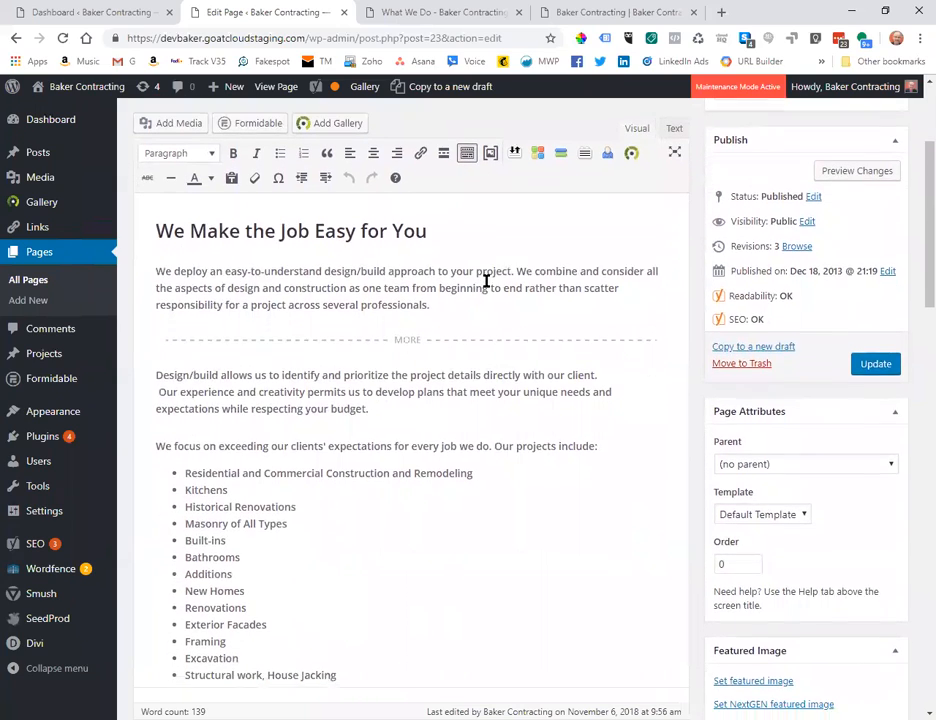
pyautogui.scroll(2, 486, 284)
pyautogui.scroll(2, 485, 288)
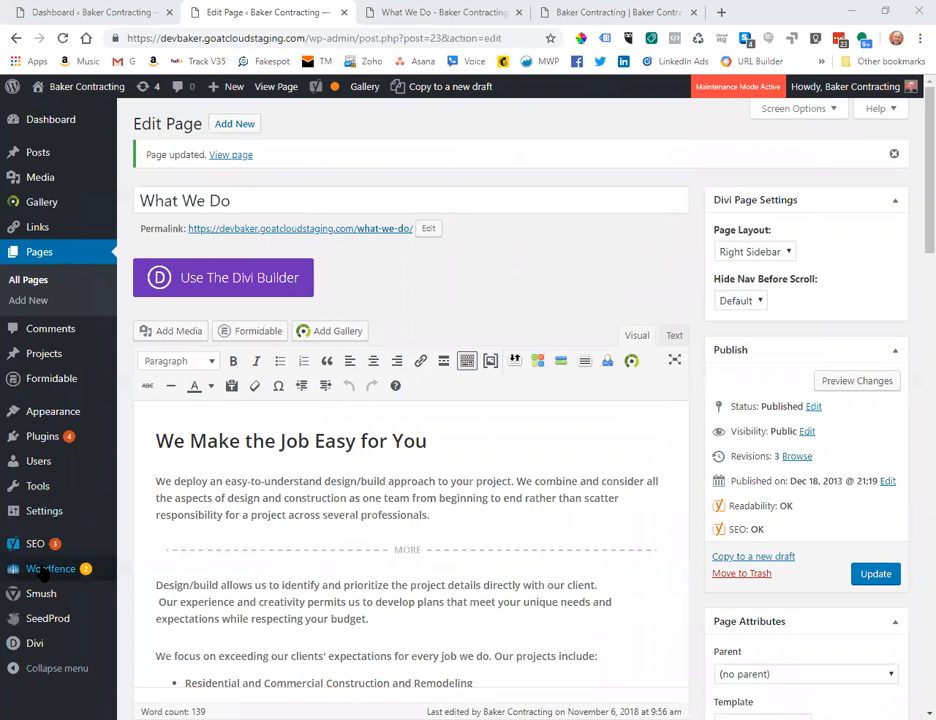
# In Yoast's SEO Tools bulk title editor, filter to Published items of content type Pages.
pyautogui.moveTo(30, 545)
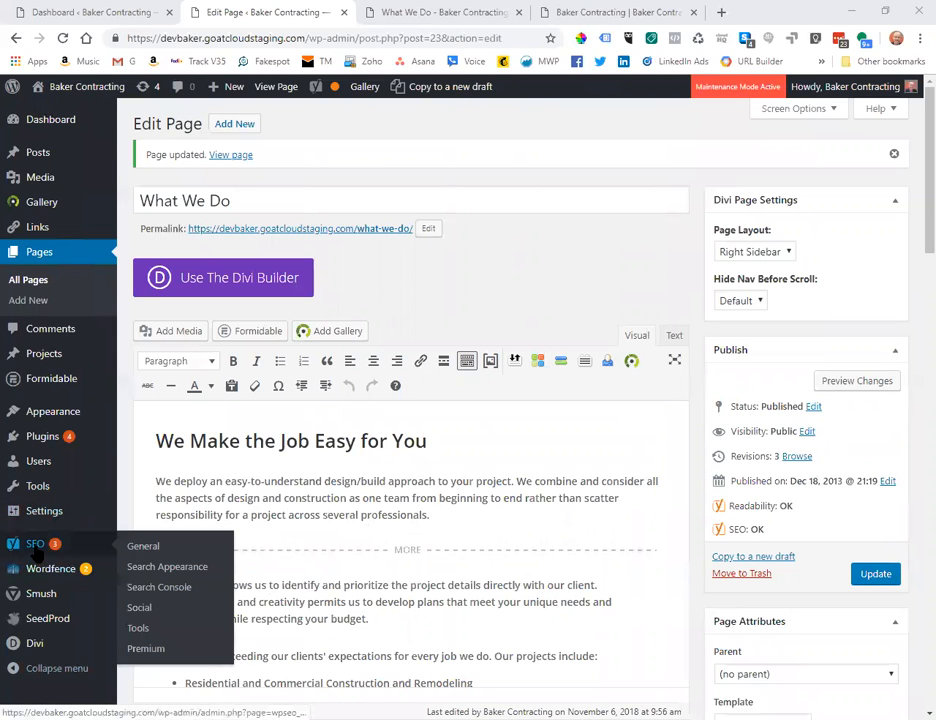
pyautogui.click(137, 630)
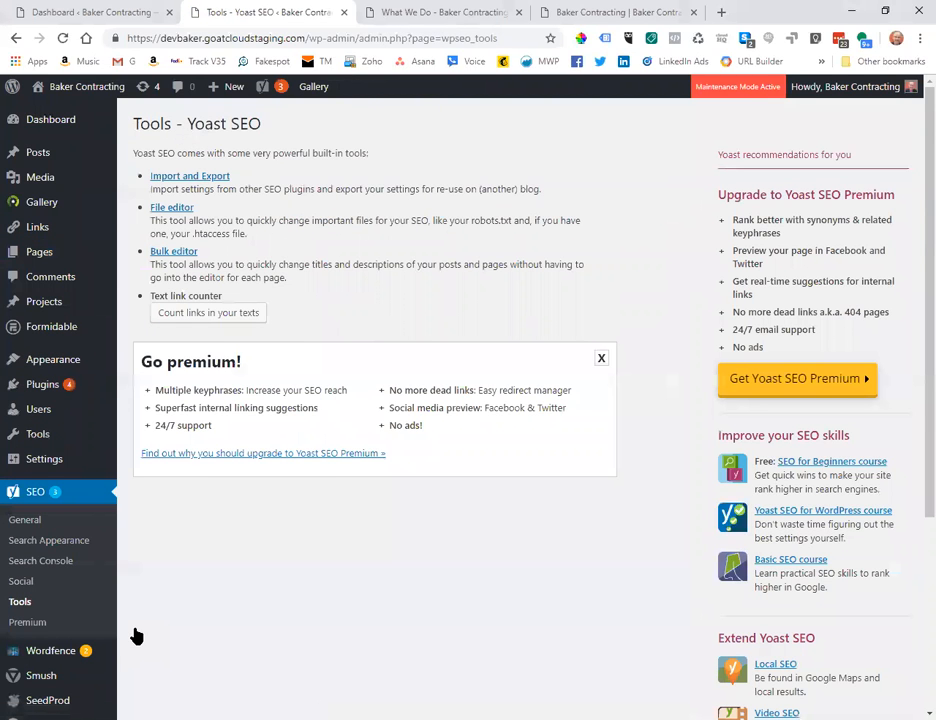
pyautogui.click(168, 258)
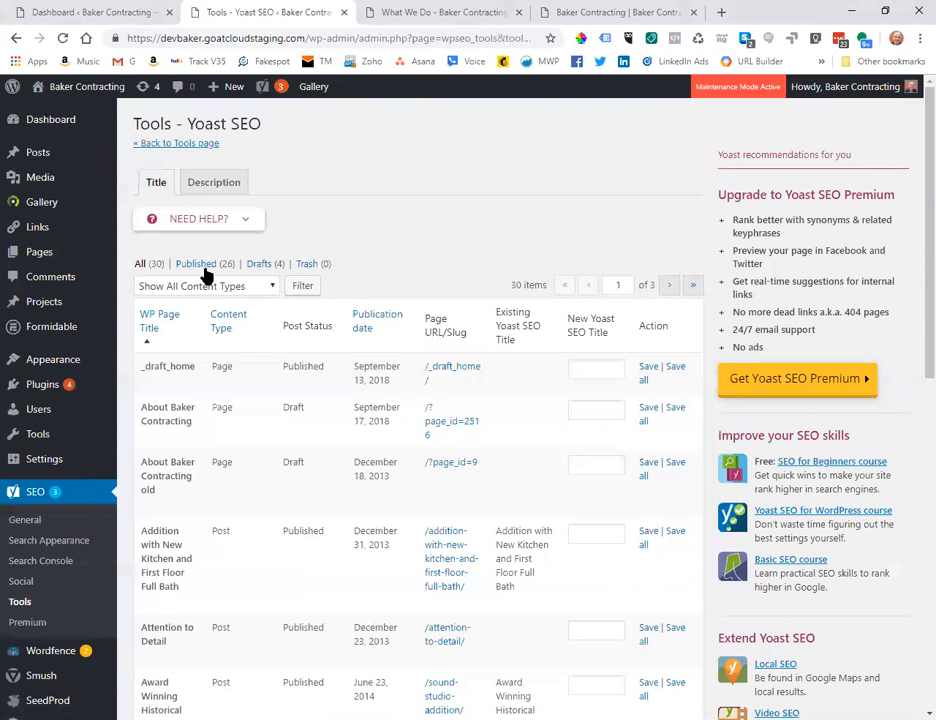
pyautogui.click(202, 266)
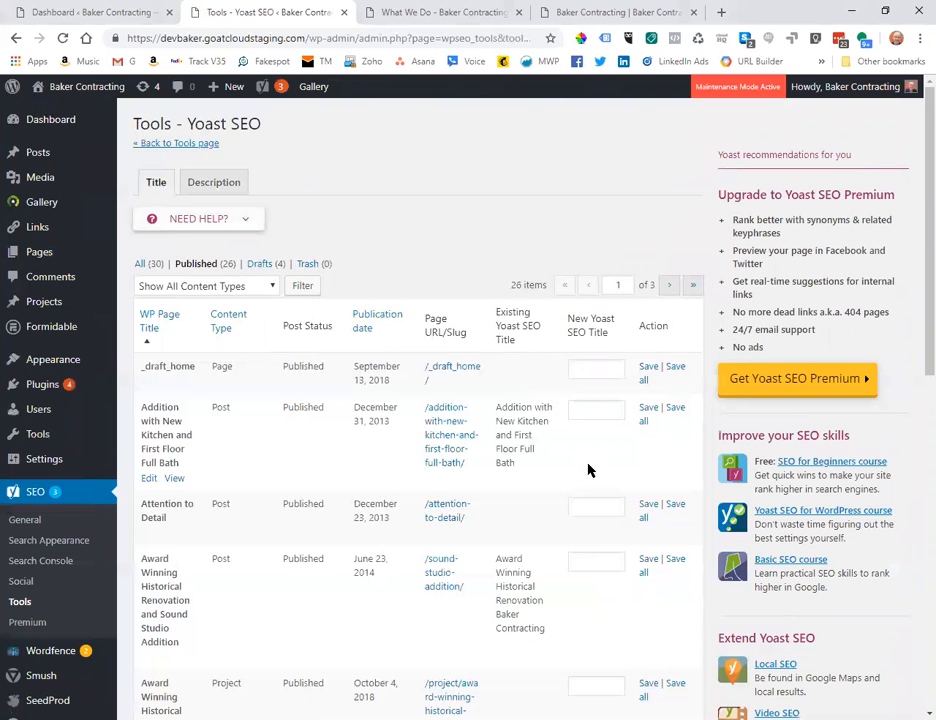
pyautogui.scroll(-1, 590, 470)
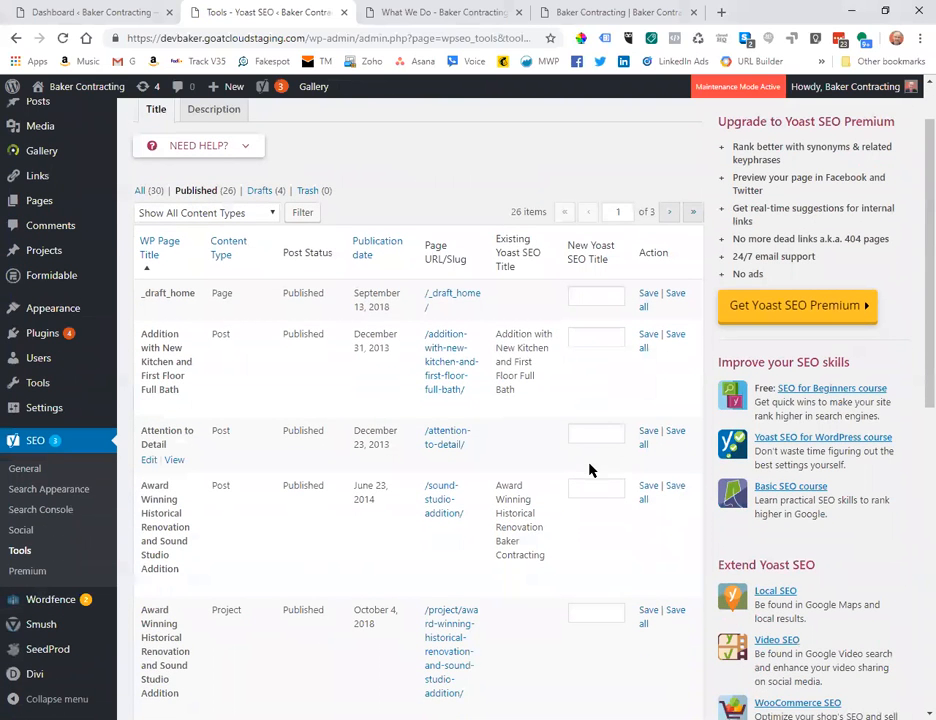
pyautogui.click(226, 212)
pyautogui.click(188, 250)
pyautogui.click(304, 216)
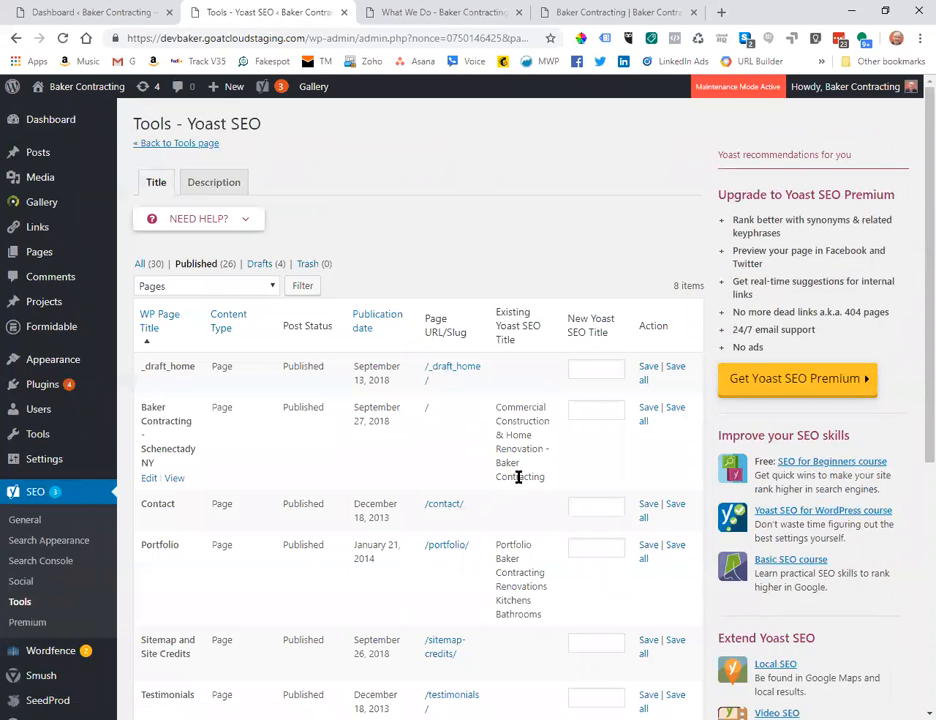
pyautogui.scroll(-2, 545, 474)
pyautogui.scroll(2, 545, 474)
# Quick Edit the _draft_home page in All Pages and set its status to Draft.
pyautogui.click(70, 16)
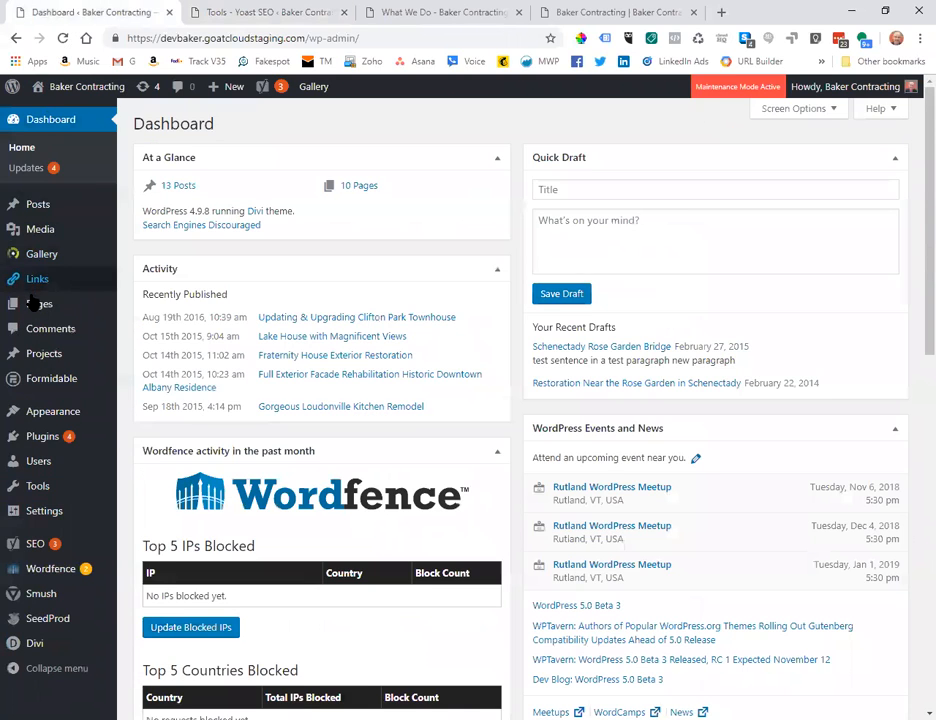
pyautogui.moveTo(60, 304)
pyautogui.click(146, 307)
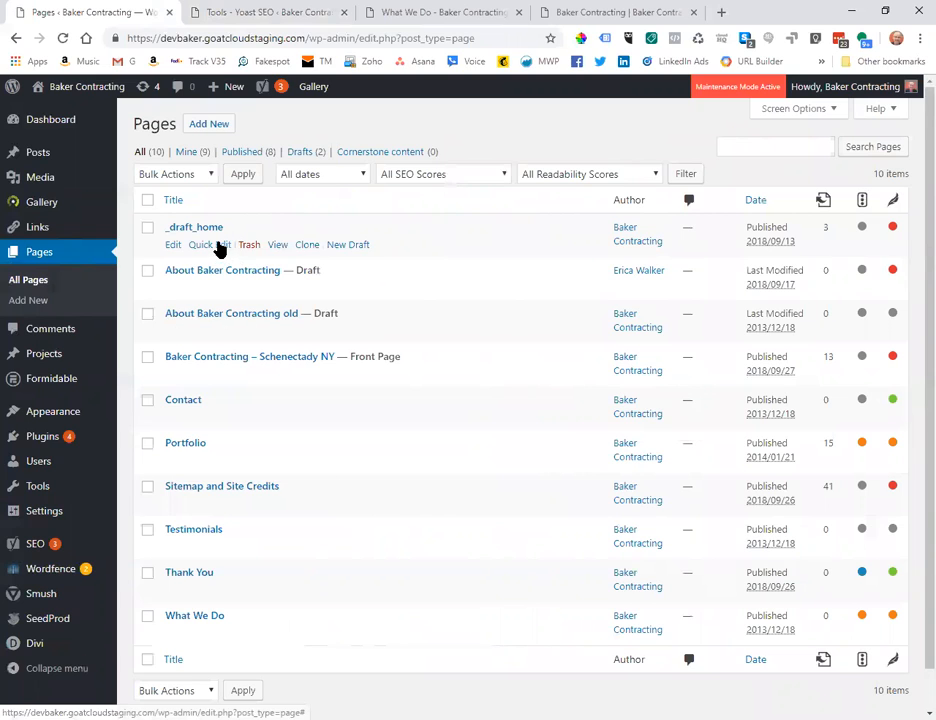
pyautogui.click(218, 245)
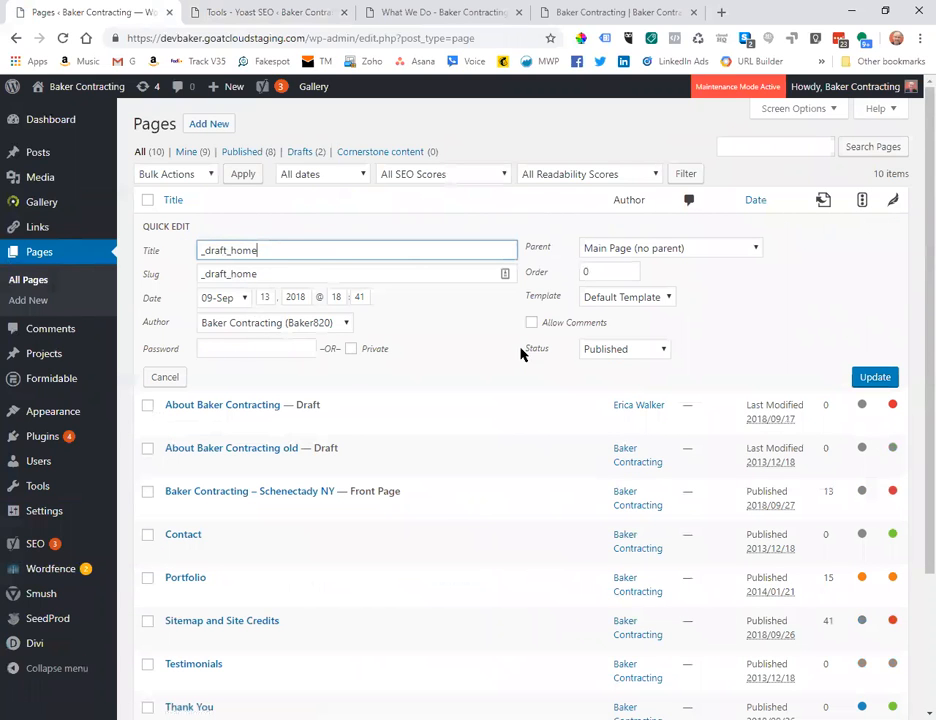
pyautogui.click(590, 349)
pyautogui.click(654, 399)
pyautogui.click(870, 378)
# Reload the Yoast bulk editor and check that only 7 published pages remain, without _draft_home.
pyautogui.click(270, 12)
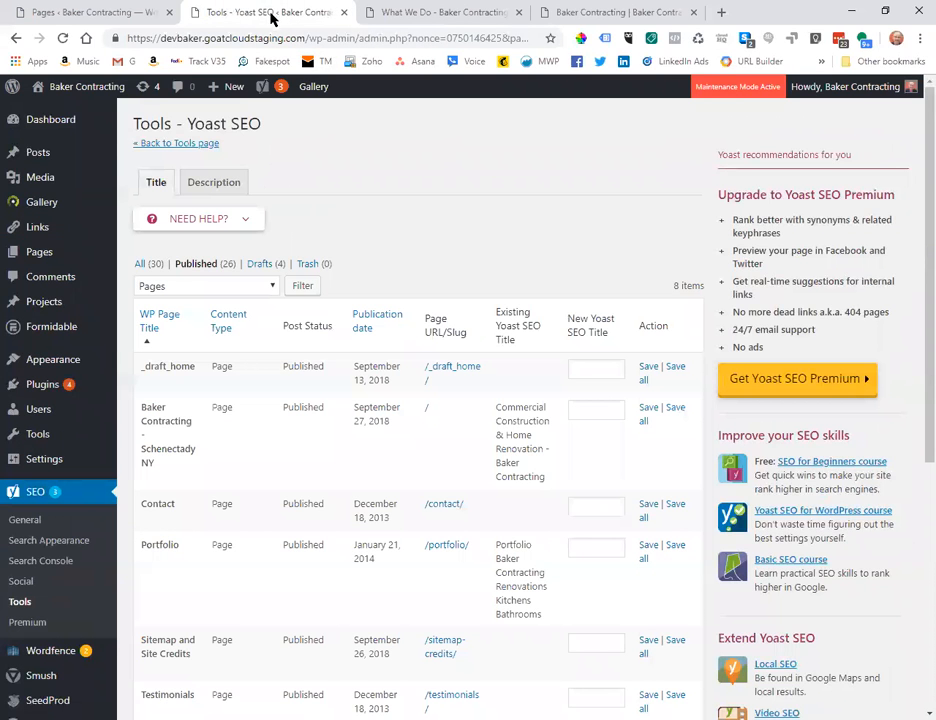
pyautogui.click(62, 38)
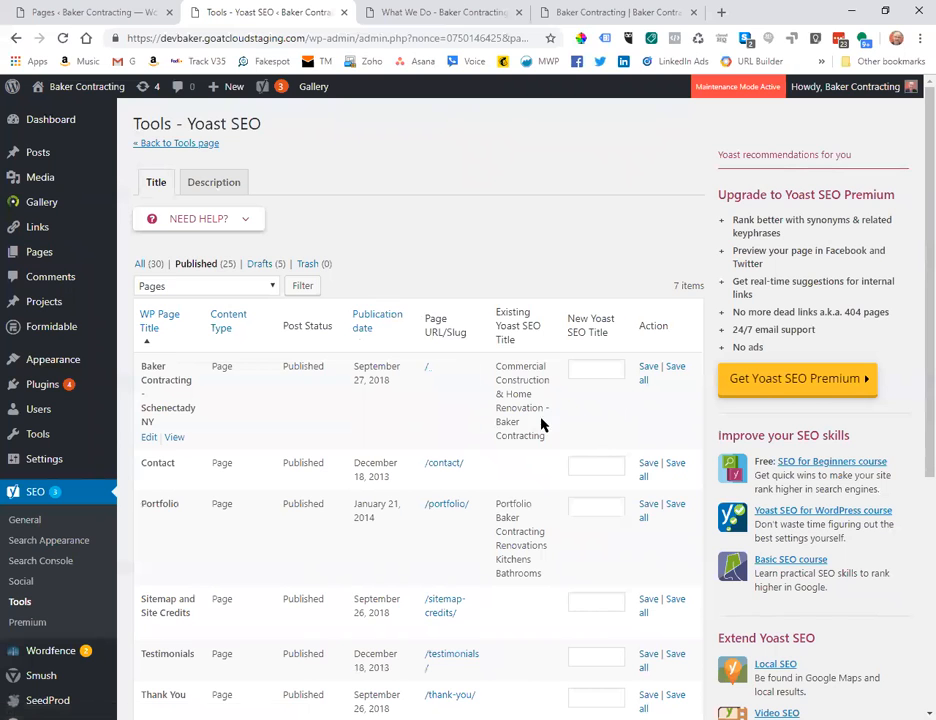
pyautogui.scroll(-3, 585, 420)
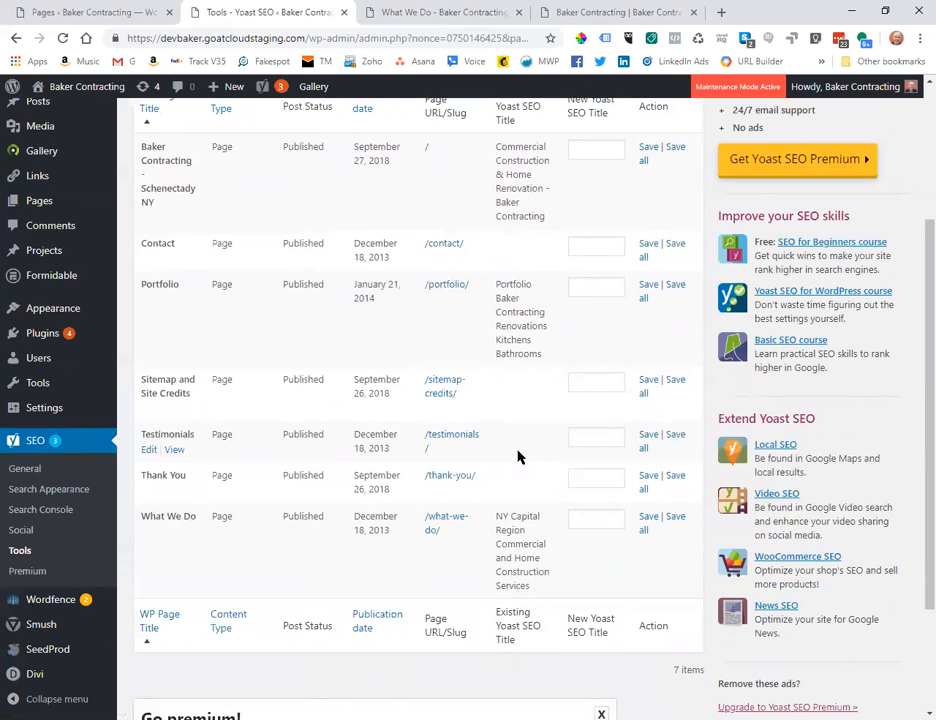
pyautogui.scroll(-2, 496, 474)
pyautogui.scroll(2, 496, 474)
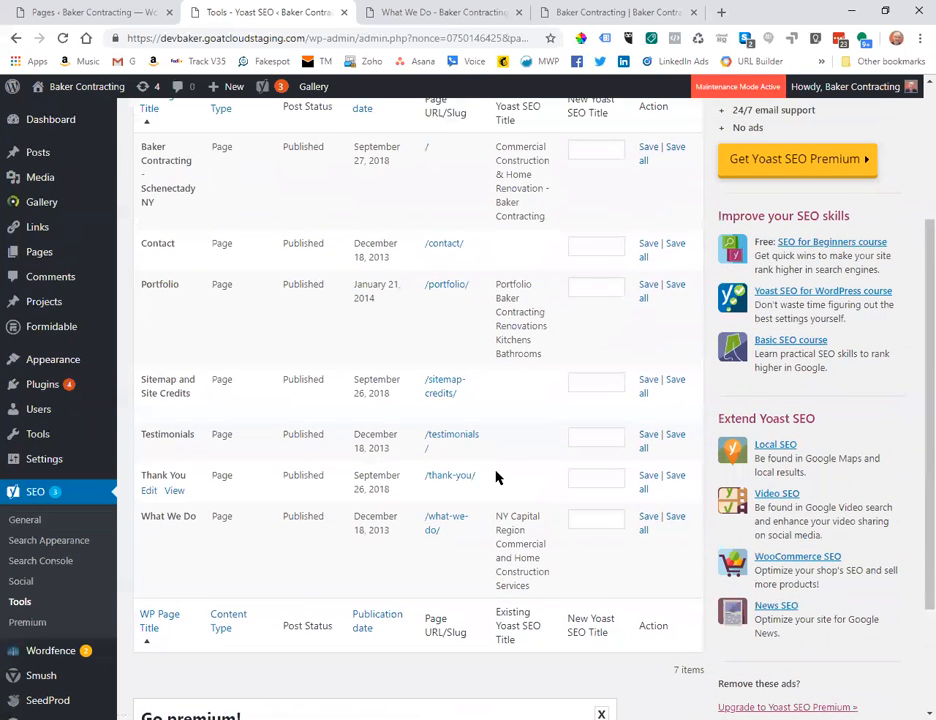
pyautogui.scroll(2, 507, 474)
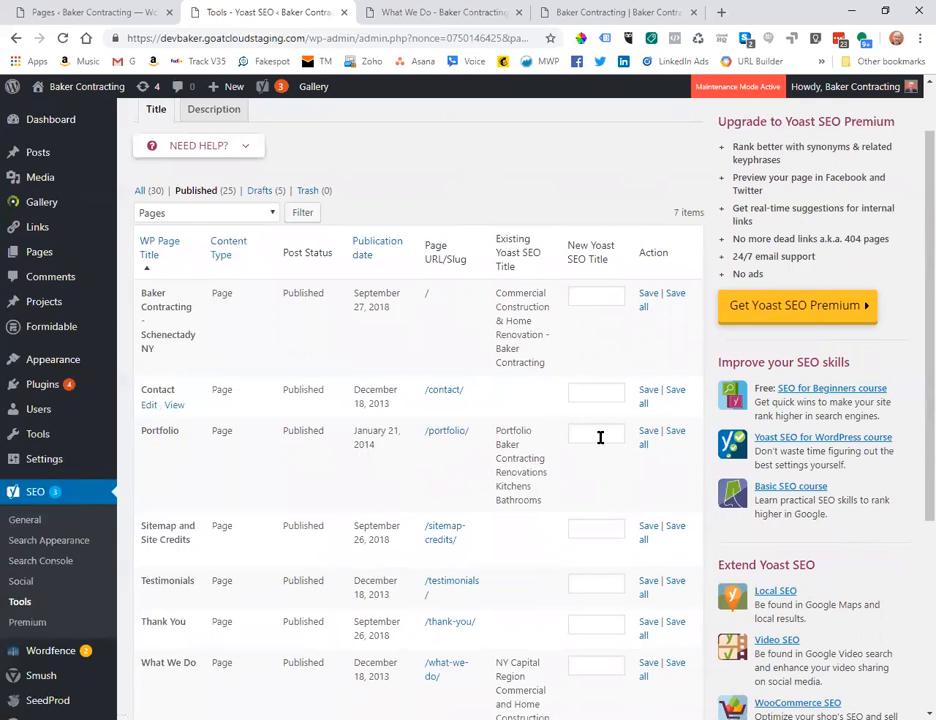
pyautogui.click(186, 214)
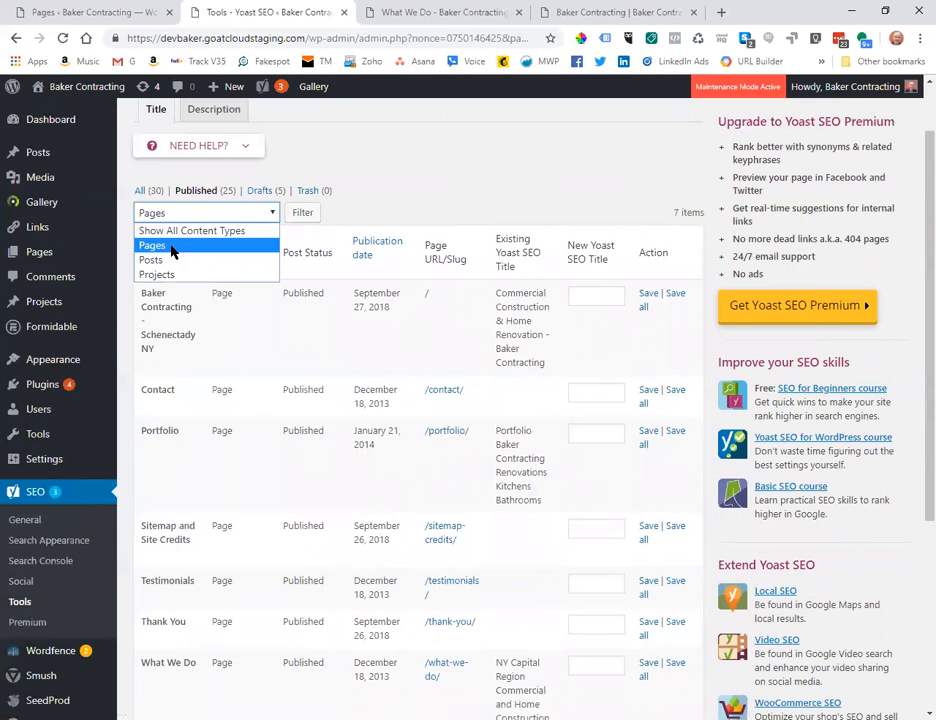
pyautogui.click(171, 262)
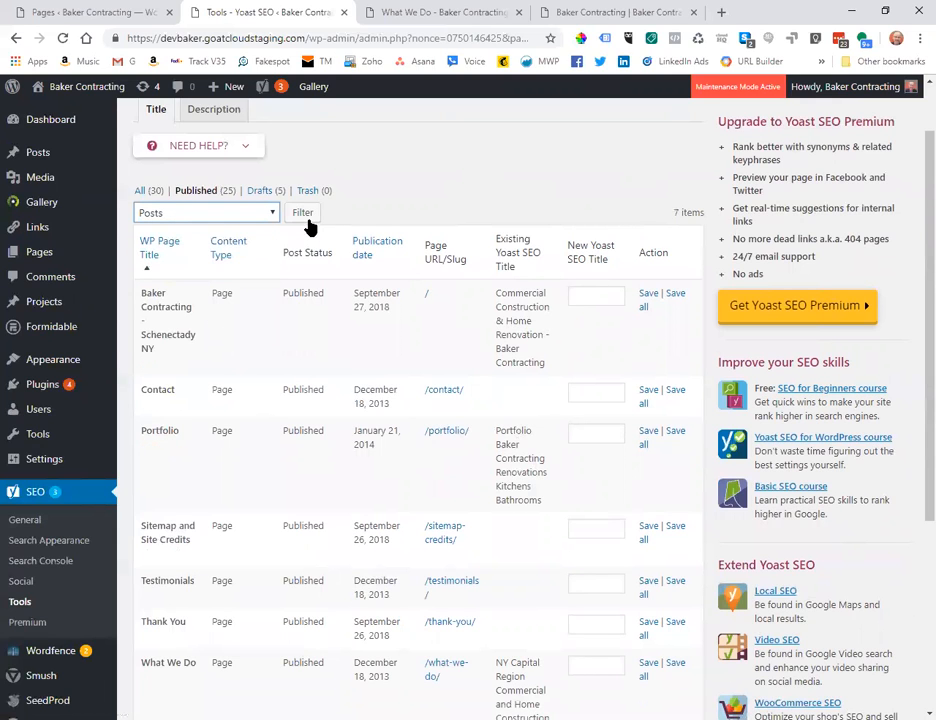
pyautogui.click(170, 213)
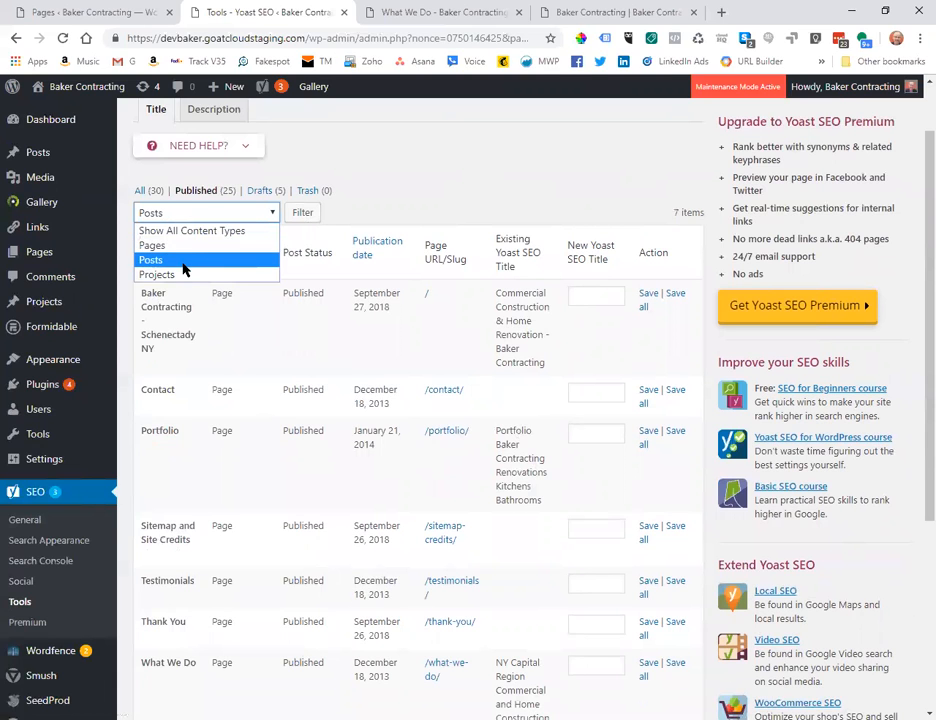
pyautogui.click(178, 260)
pyautogui.click(302, 214)
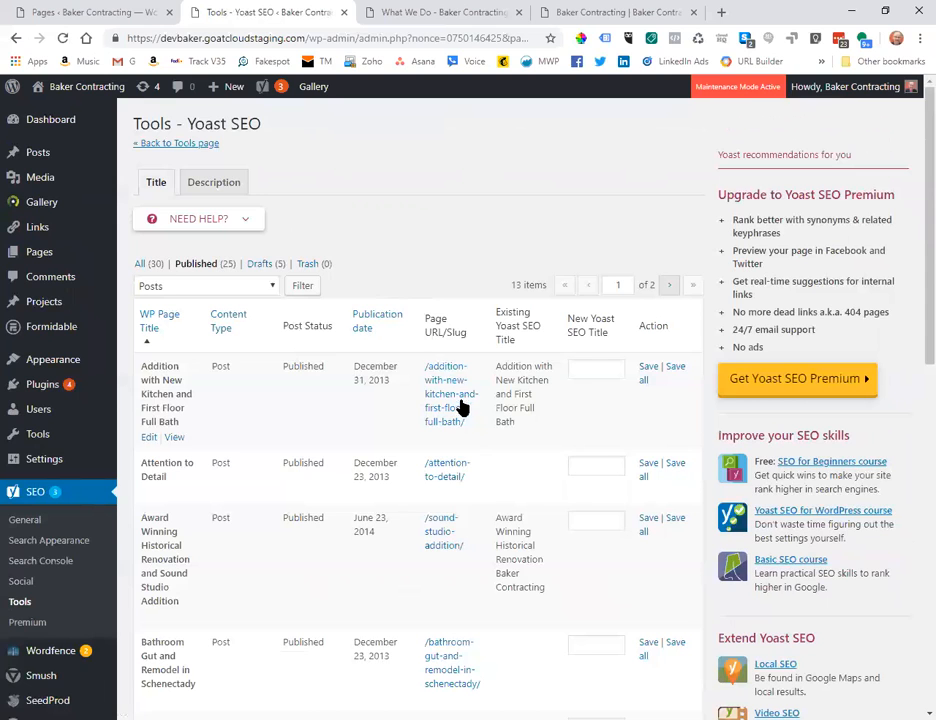
pyautogui.scroll(-2, 522, 468)
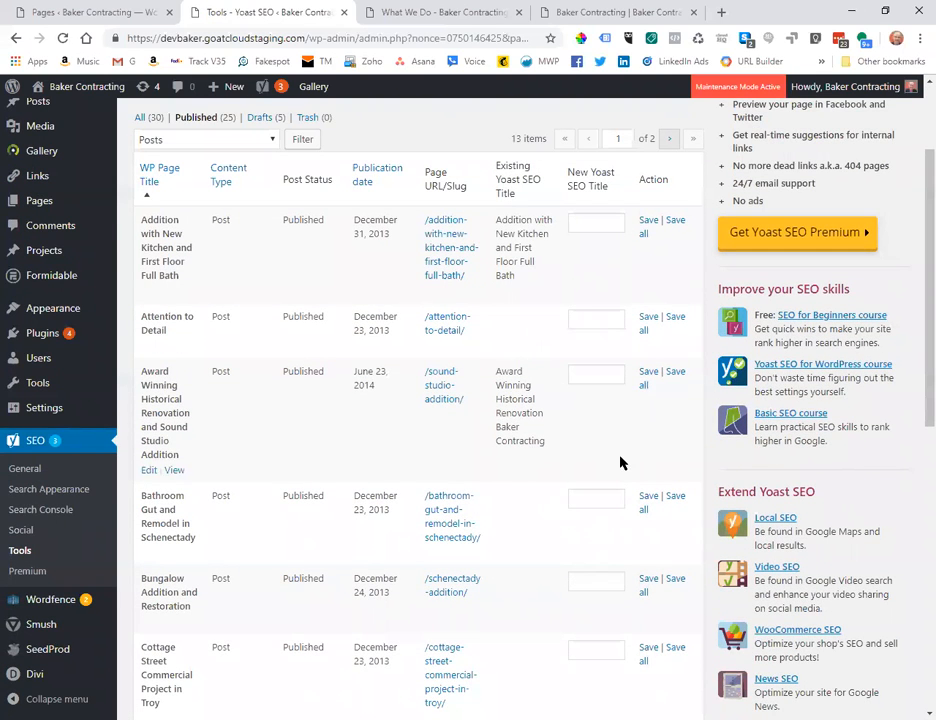
pyautogui.scroll(-3, 530, 525)
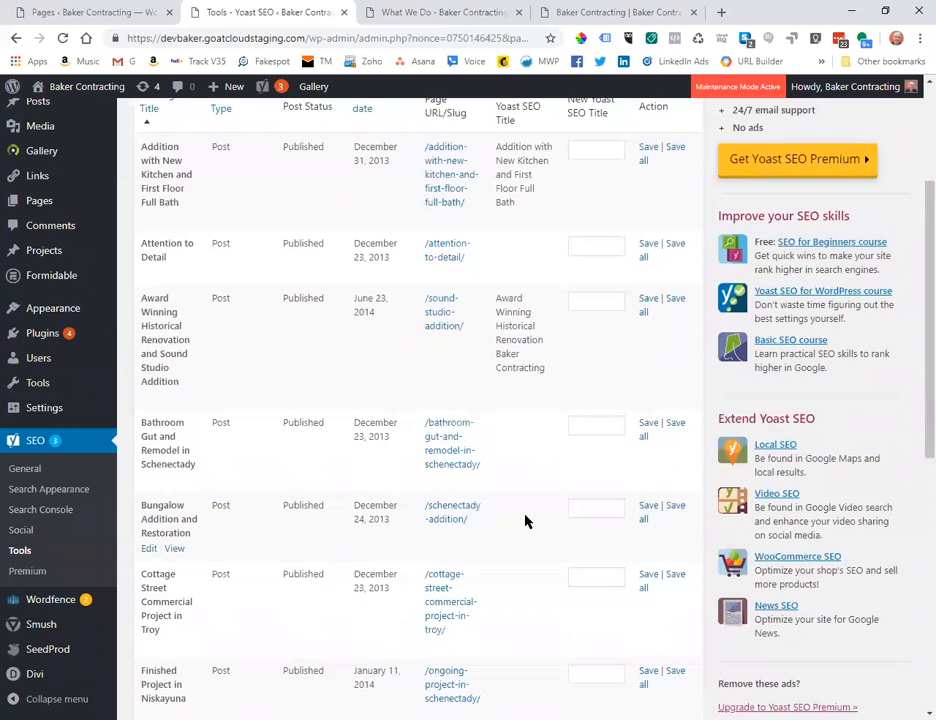
pyautogui.scroll(-1, 525, 521)
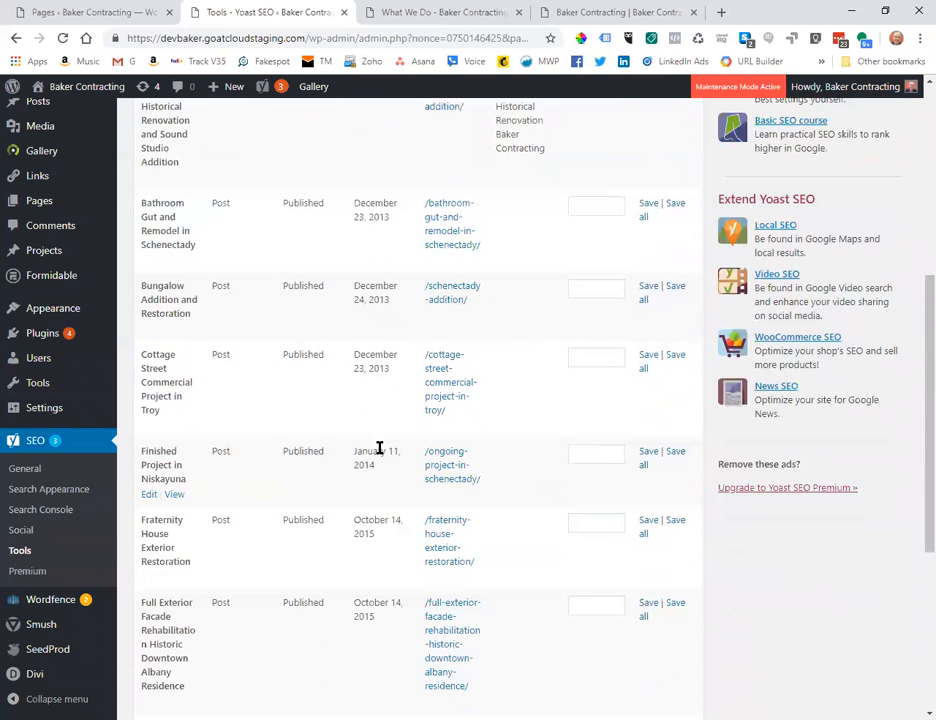
pyautogui.scroll(-3, 210, 487)
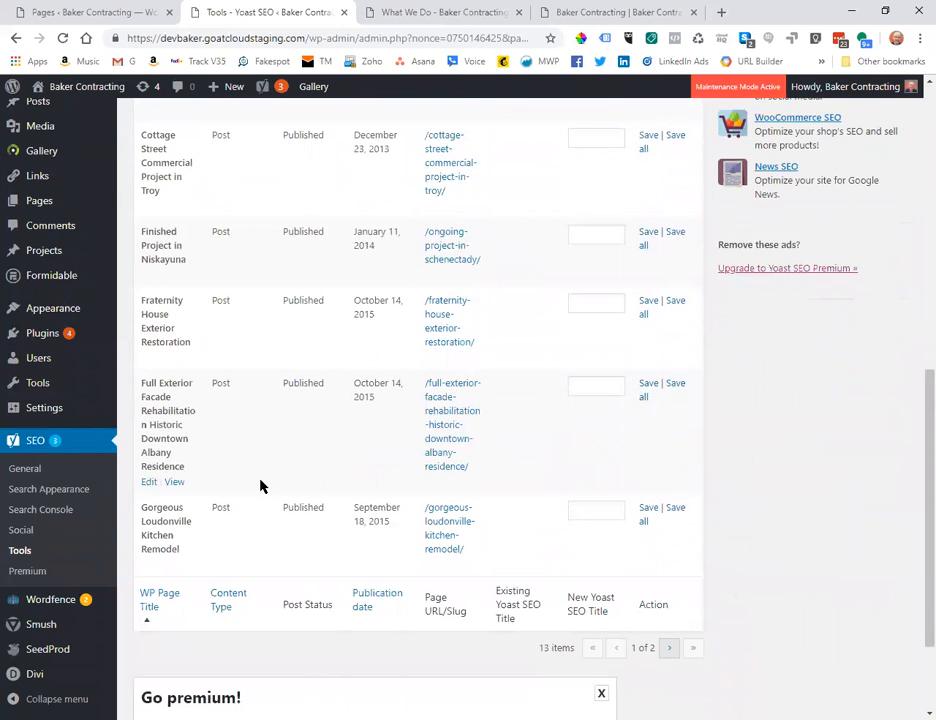
pyautogui.scroll(2, 262, 497)
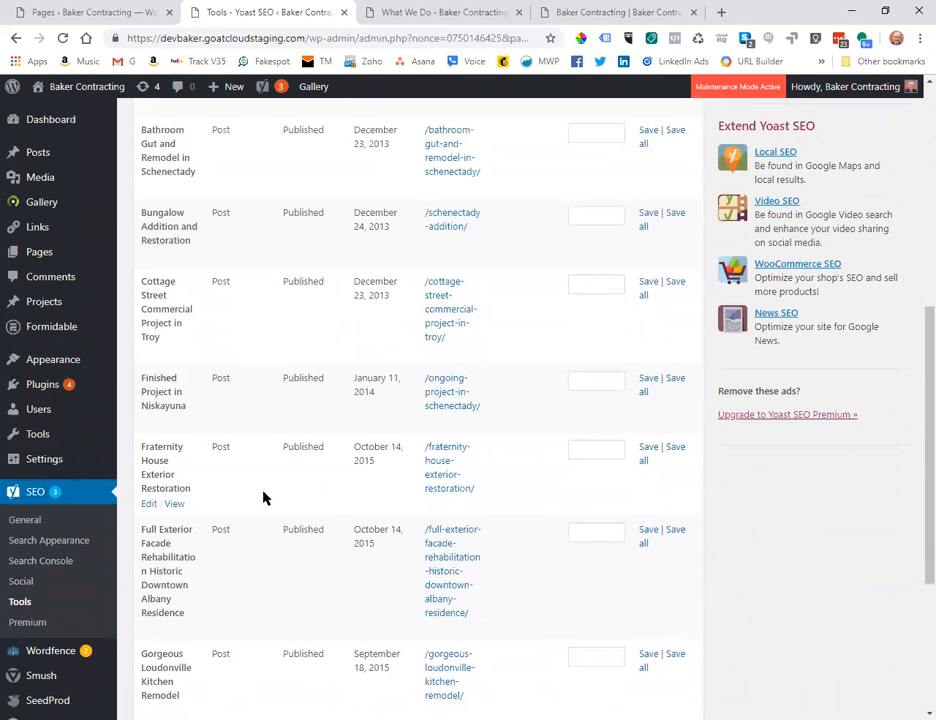
pyautogui.scroll(-2, 263, 497)
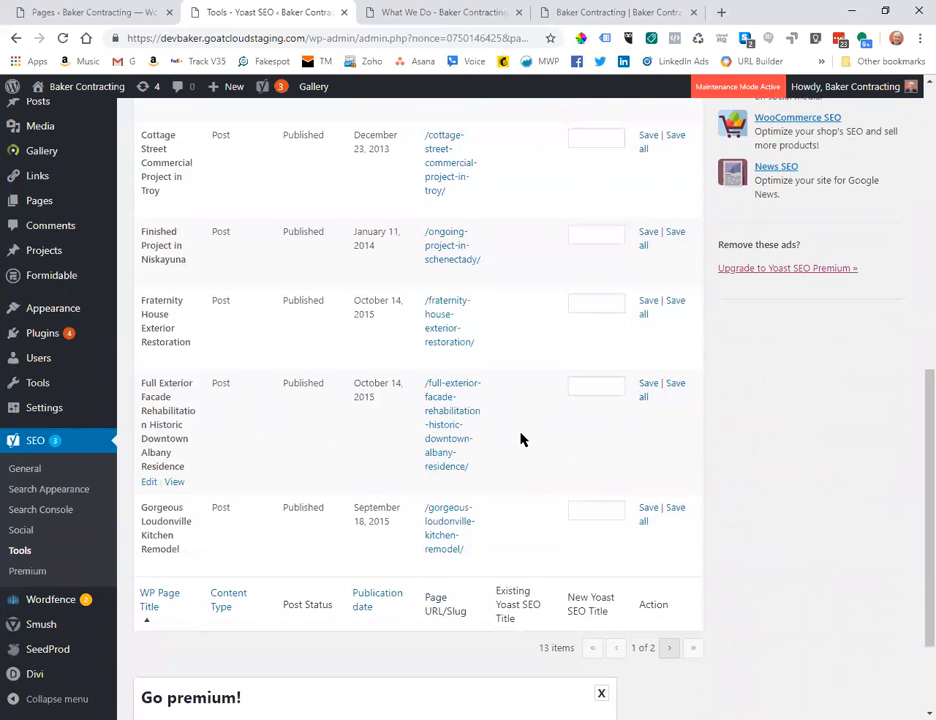
pyautogui.scroll(8, 498, 461)
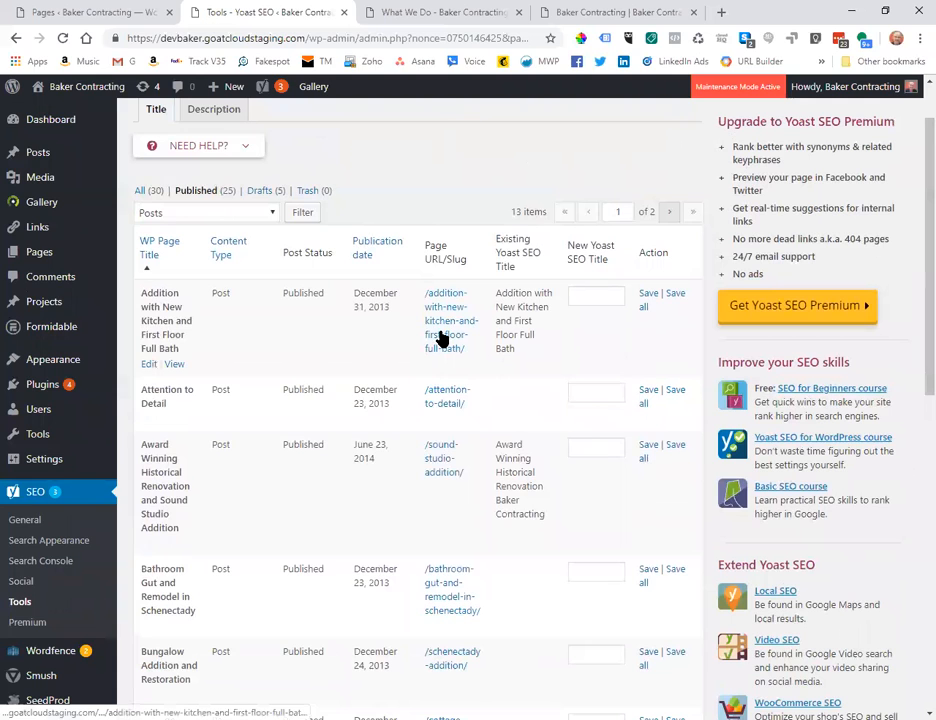
pyautogui.moveTo(27, 165)
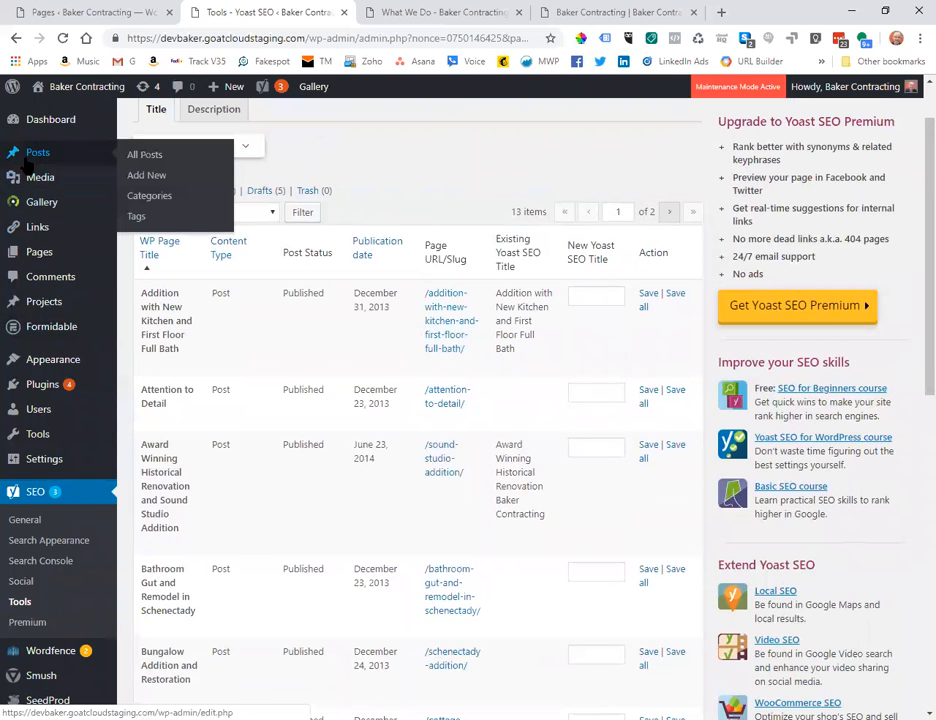
pyautogui.rightClick(445, 325)
# Open the kitchen-addition post in a new tab, scroll through it, then return to the Pages list.
pyautogui.click(458, 328)
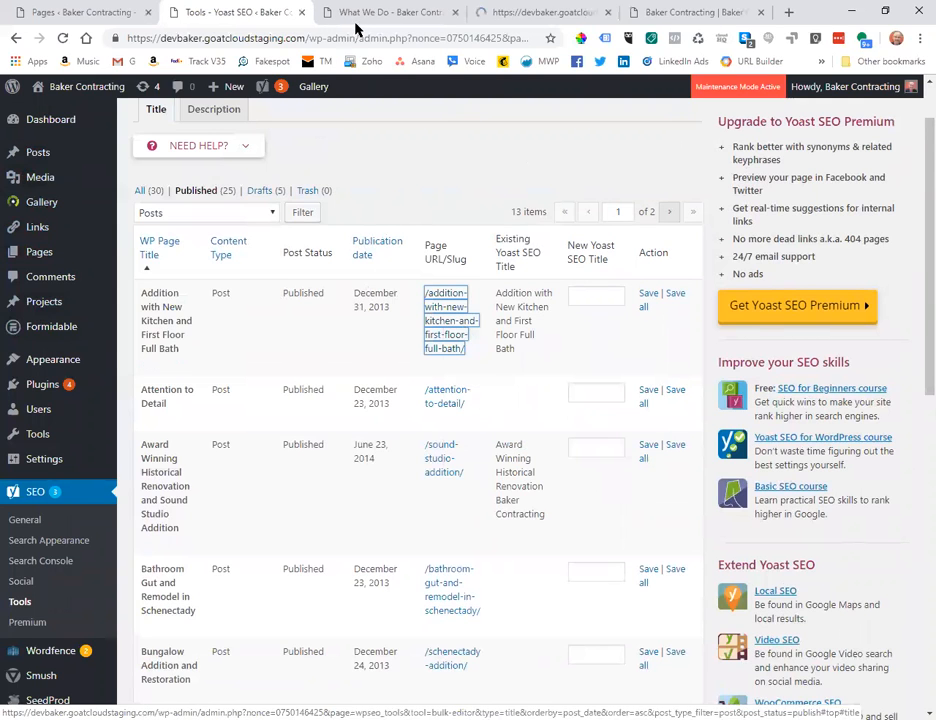
pyautogui.click(522, 12)
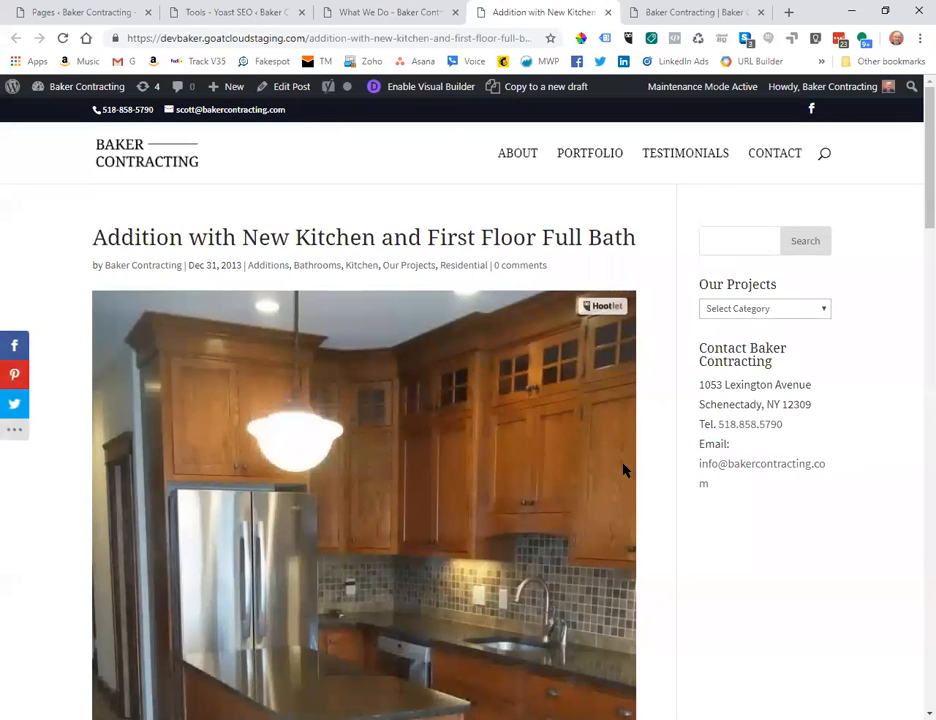
pyautogui.scroll(-7, 615, 466)
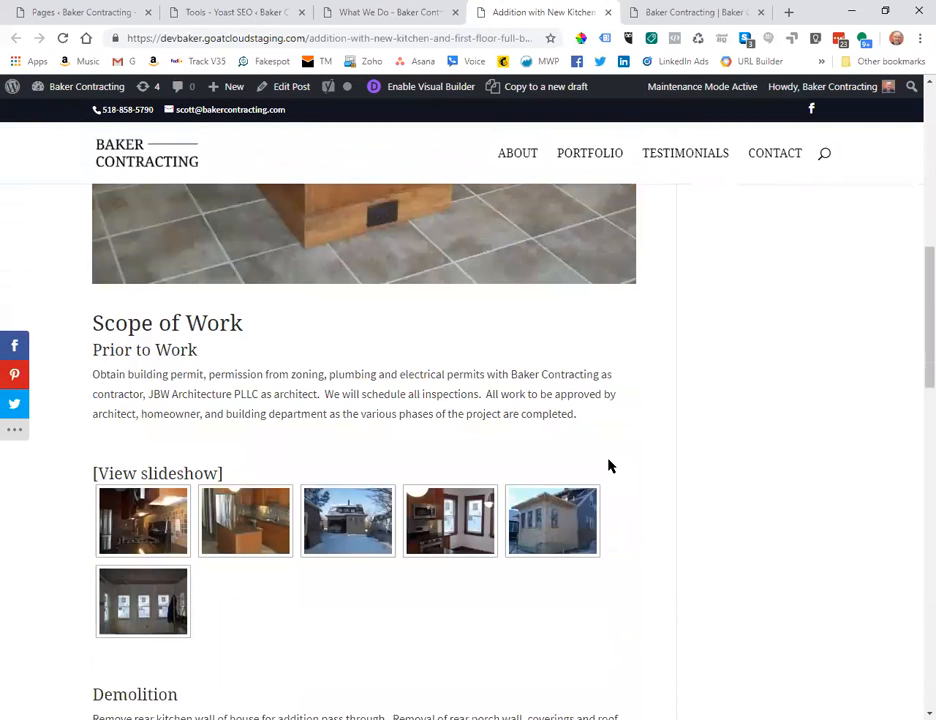
pyautogui.scroll(6, 611, 466)
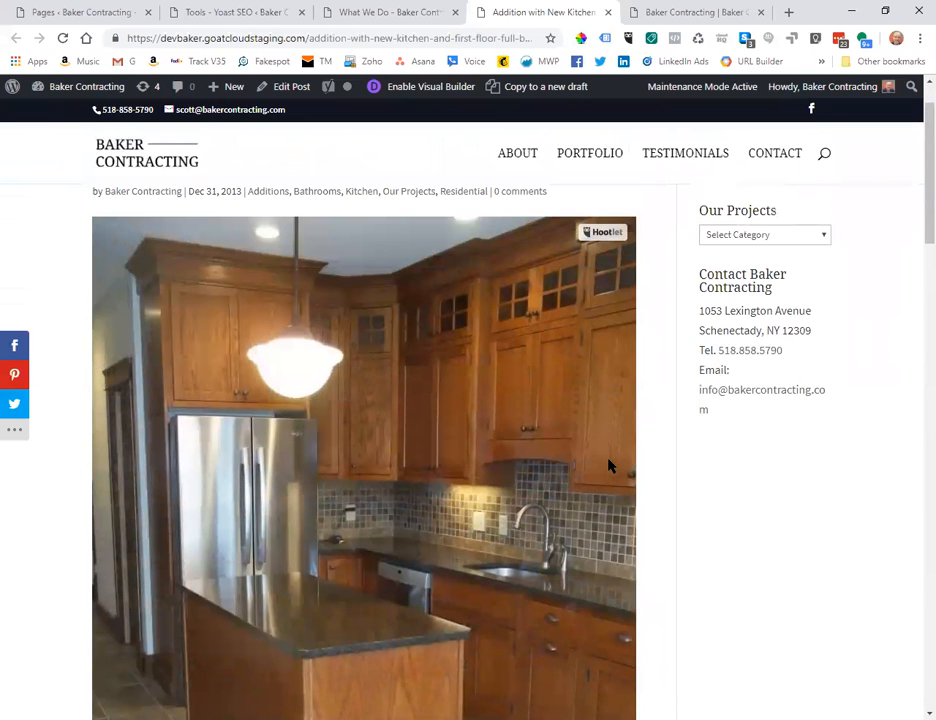
pyautogui.scroll(1, 612, 466)
pyautogui.click(80, 14)
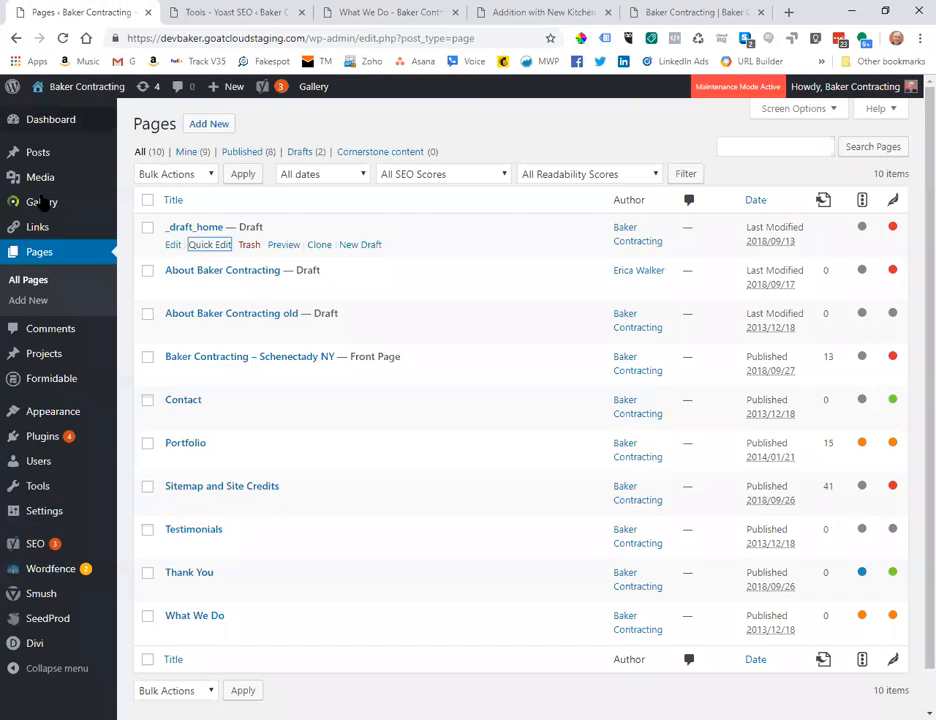
# Open the Cottage Street Commercial Project in Troy in the editor from All Projects.
pyautogui.moveTo(40, 360)
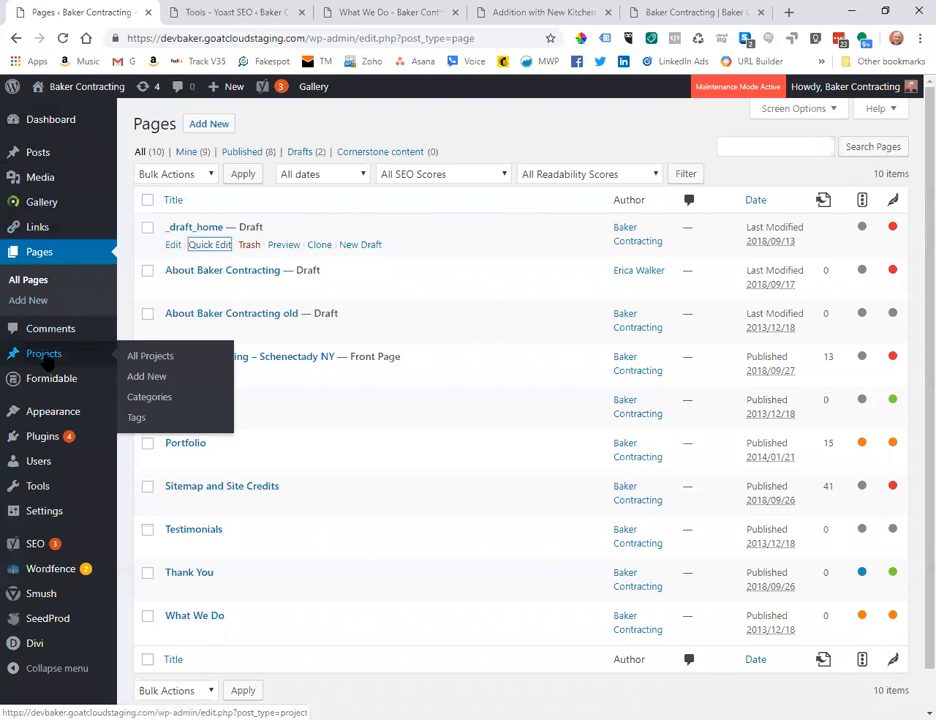
pyautogui.click(156, 358)
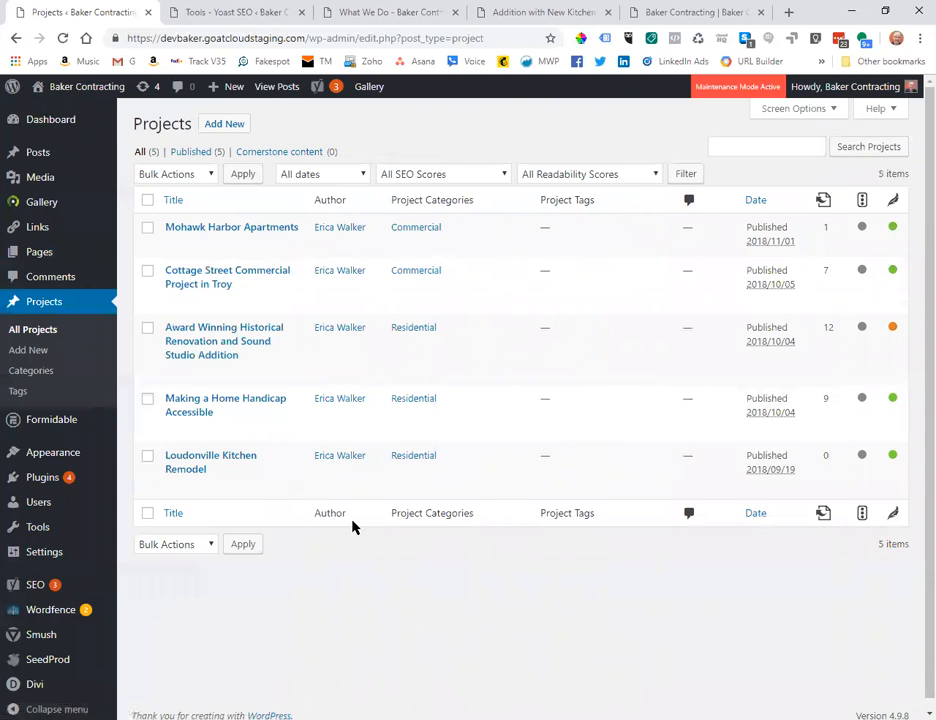
pyautogui.click(172, 303)
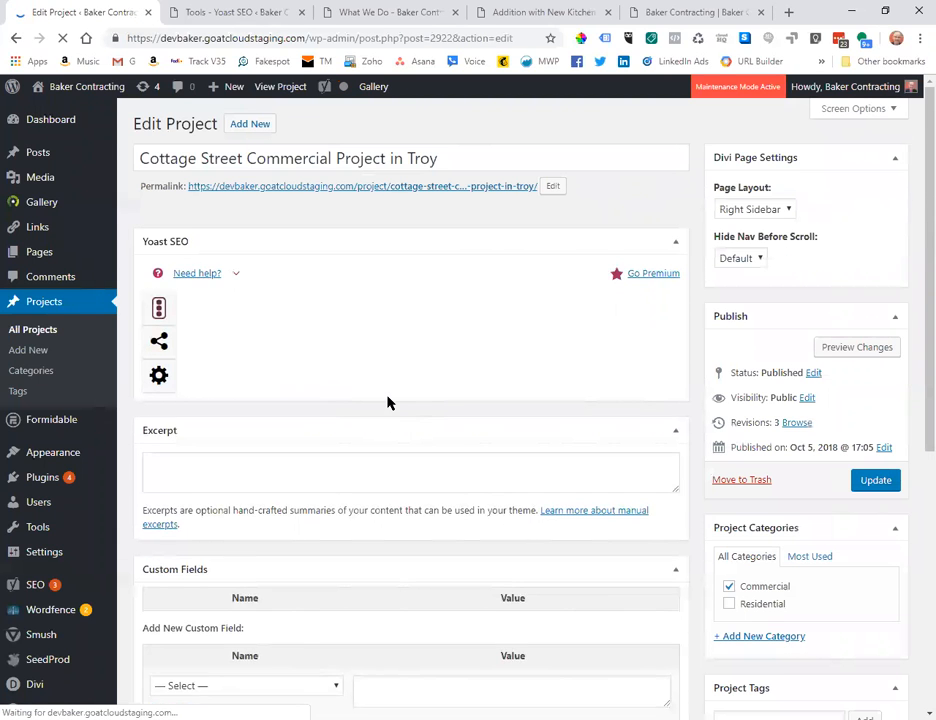
# Look over the project's Divi Builder layout and preview the changes in a new tab.
pyautogui.scroll(-3, 388, 402)
pyautogui.scroll(-5, 388, 402)
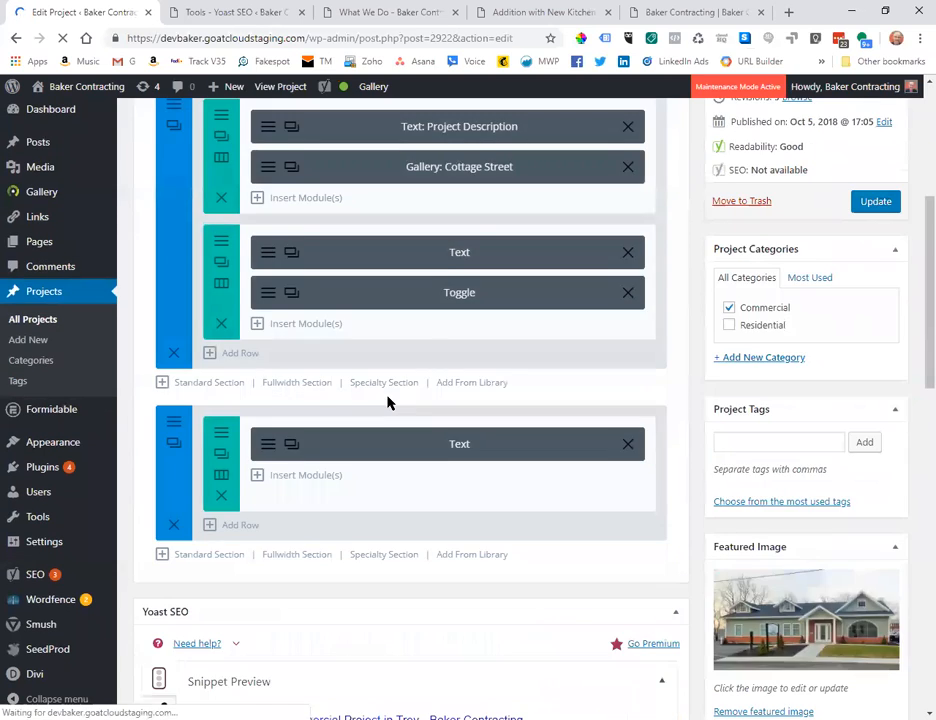
pyautogui.scroll(1, 388, 402)
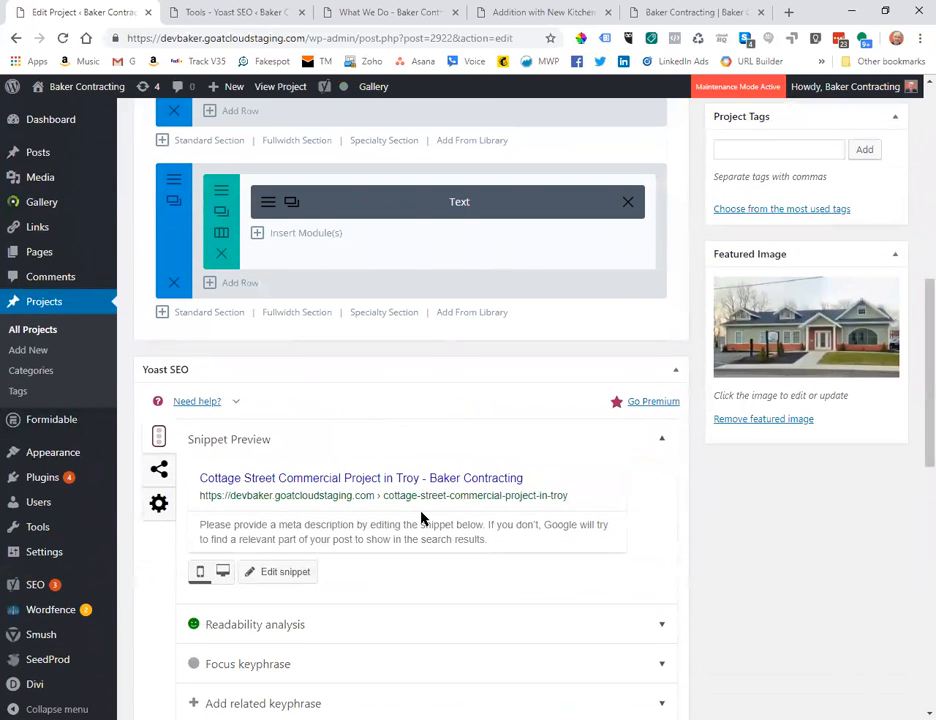
pyautogui.scroll(10, 424, 580)
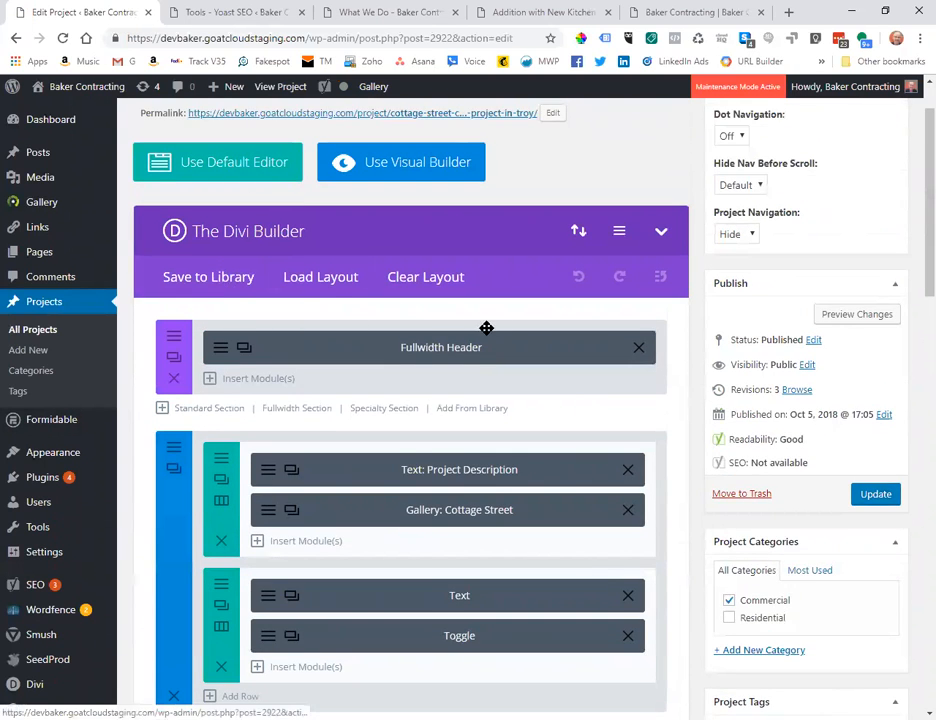
pyautogui.scroll(1, 486, 327)
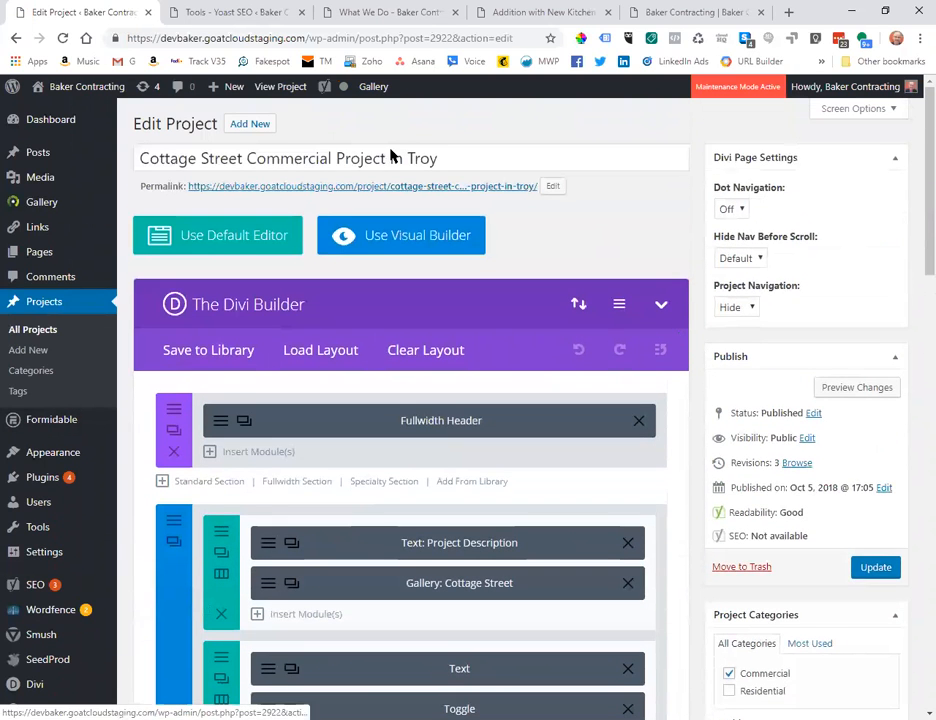
pyautogui.click(849, 389)
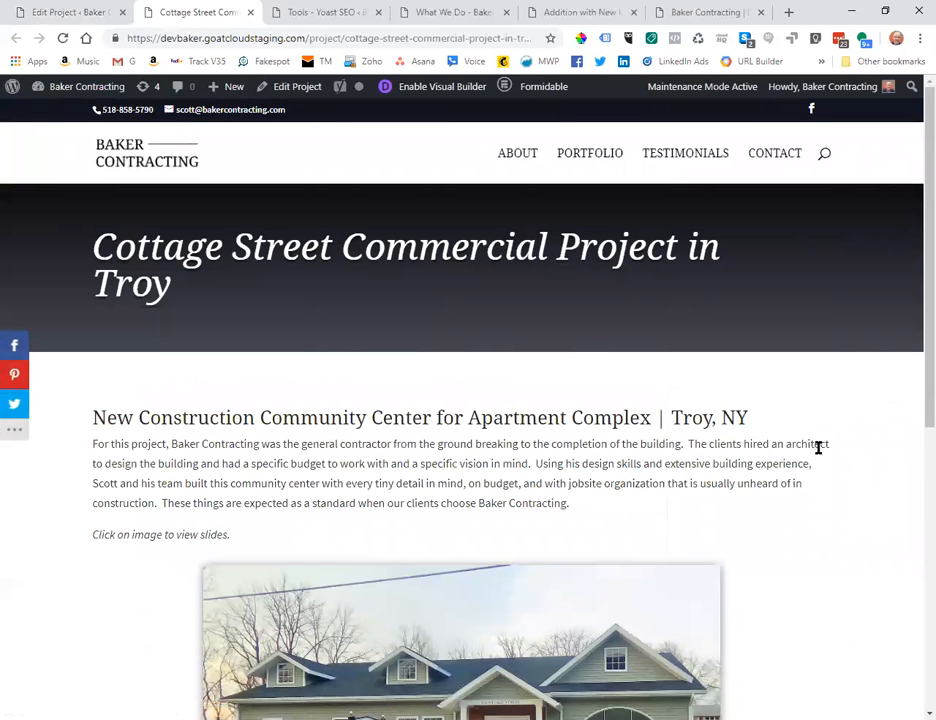
# Check the Cottage Street preview, then view the Portfolio page's five project thumbnails.
pyautogui.scroll(-3, 818, 447)
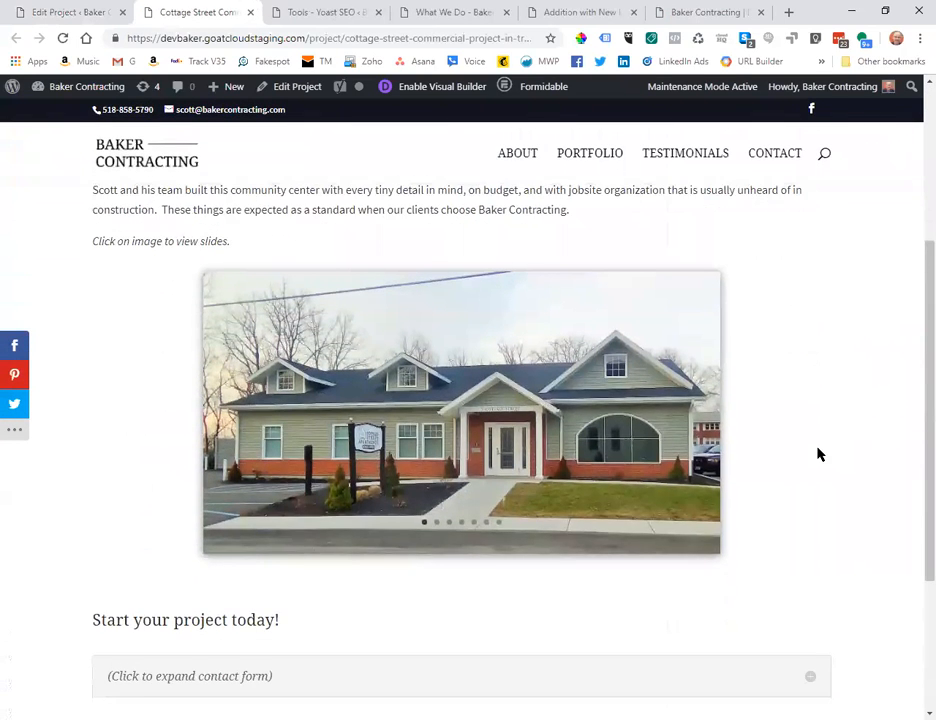
pyautogui.scroll(1, 818, 453)
pyautogui.scroll(-1, 818, 453)
pyautogui.scroll(2, 818, 450)
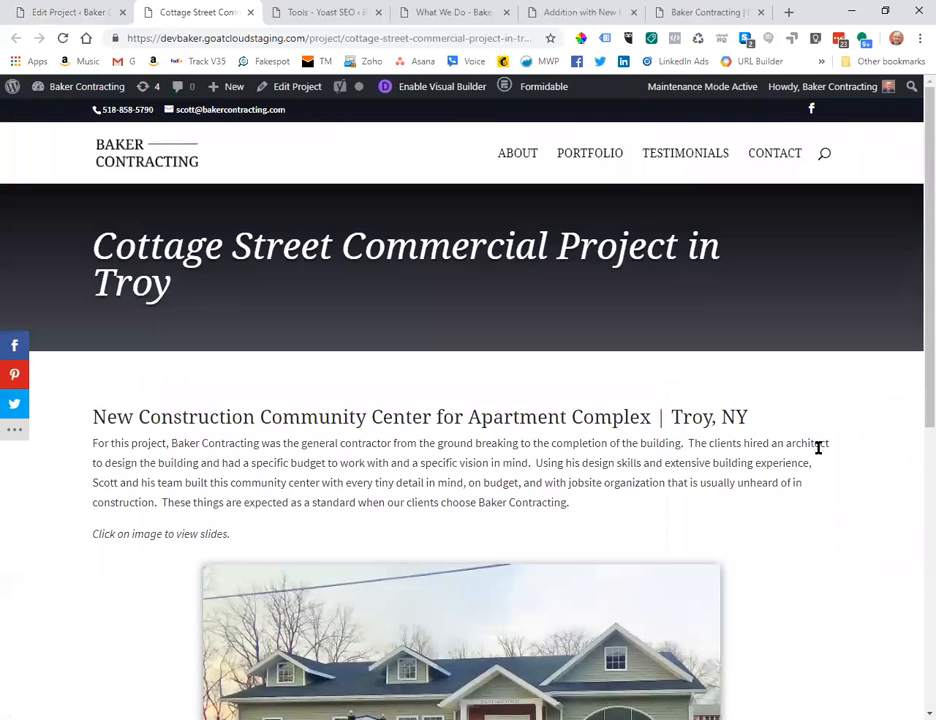
pyautogui.click(593, 154)
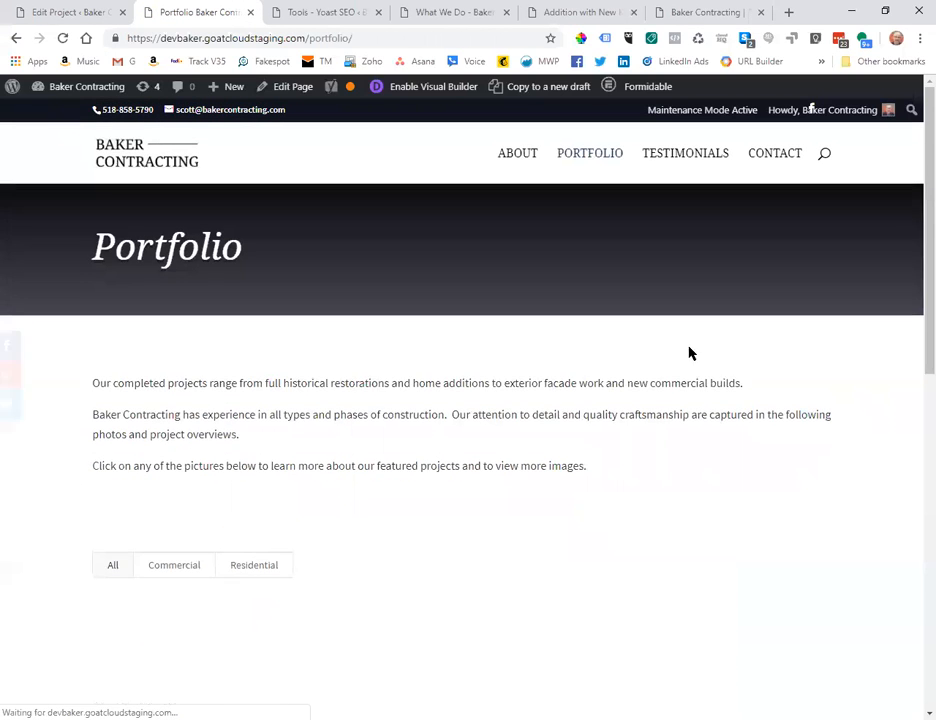
pyautogui.scroll(-2, 791, 444)
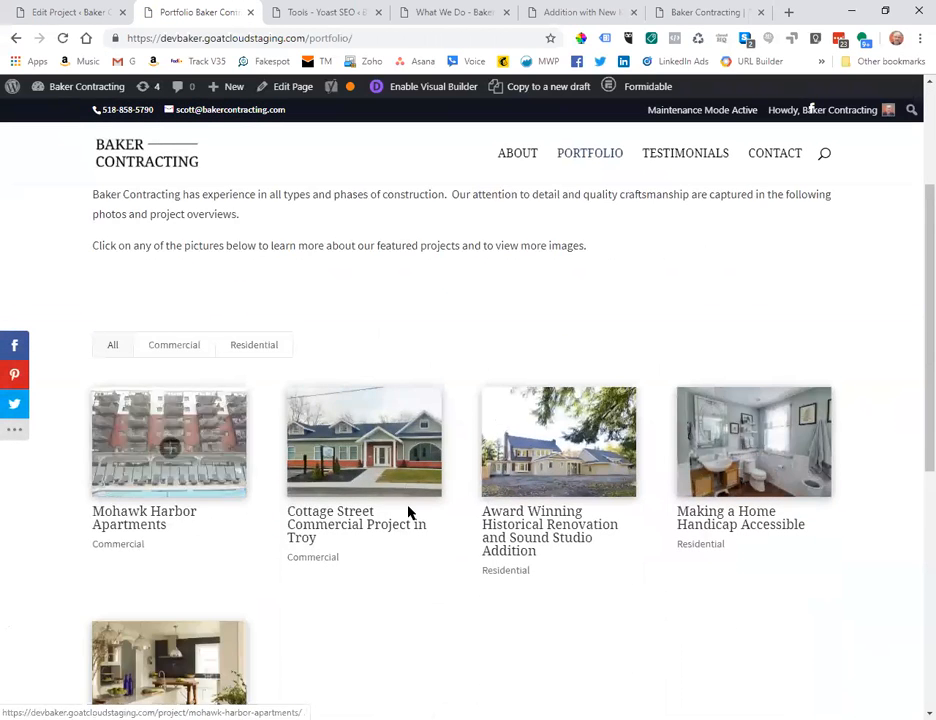
pyautogui.scroll(-2, 683, 425)
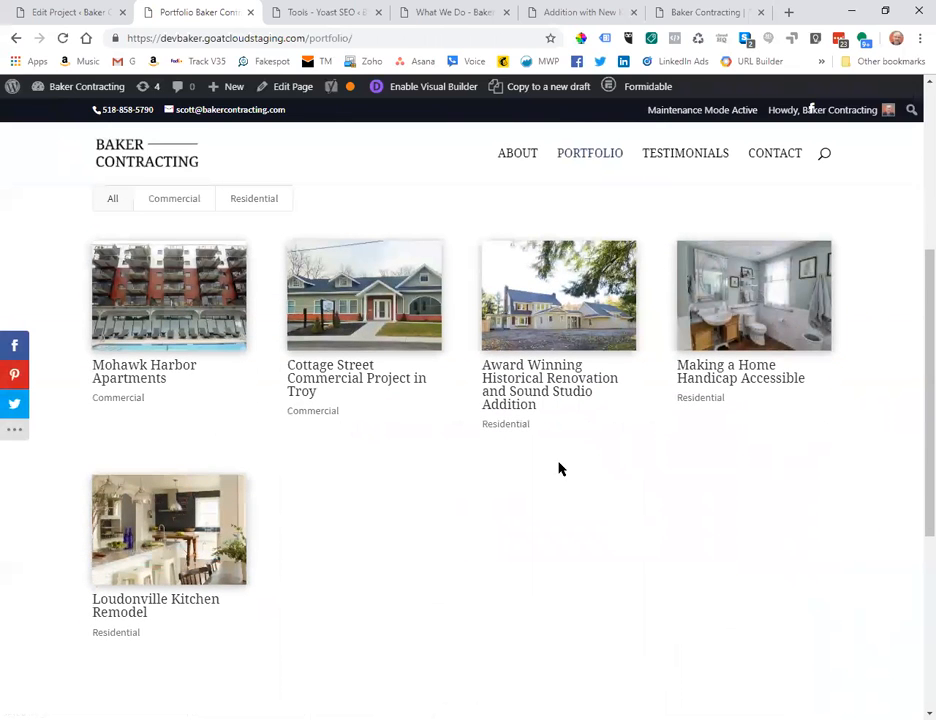
# Return to the admin and filter the Pages list to its 7 published pages.
pyautogui.click(75, 14)
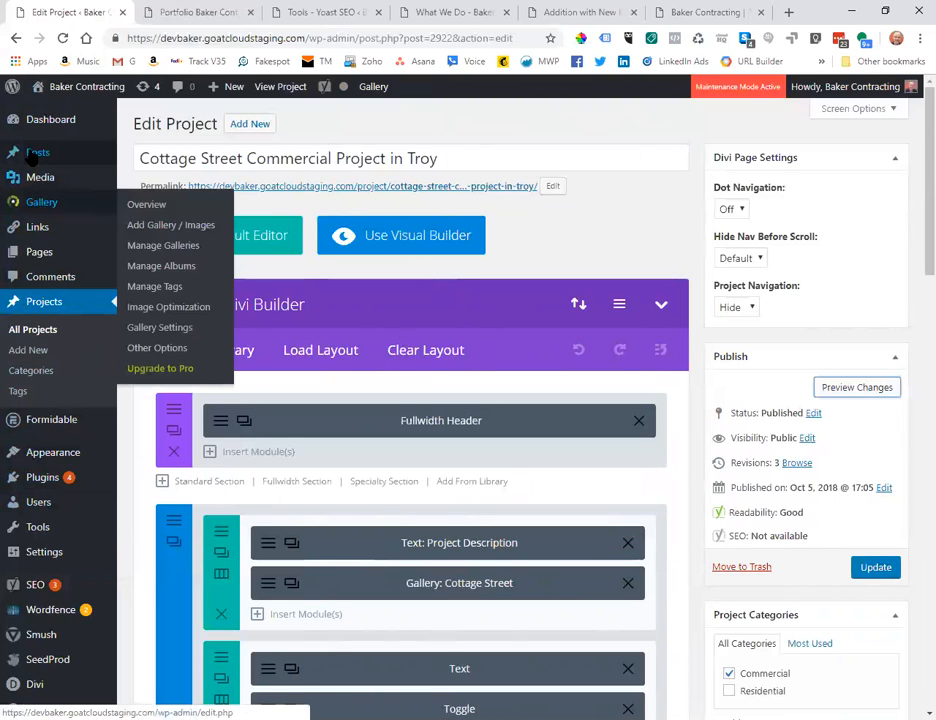
pyautogui.moveTo(32, 158)
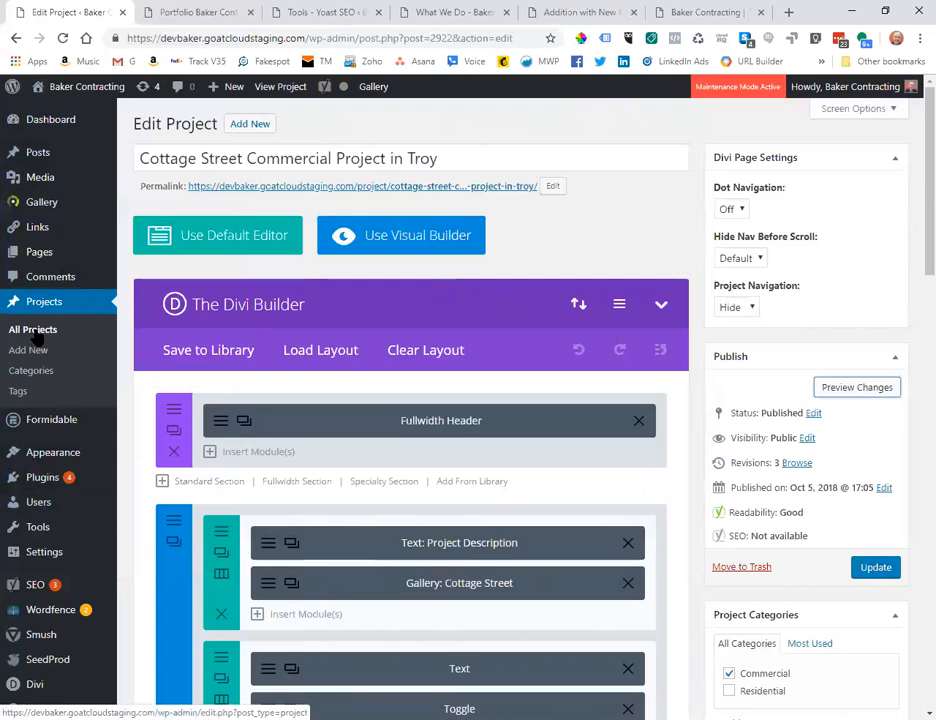
pyautogui.scroll(-3, 138, 407)
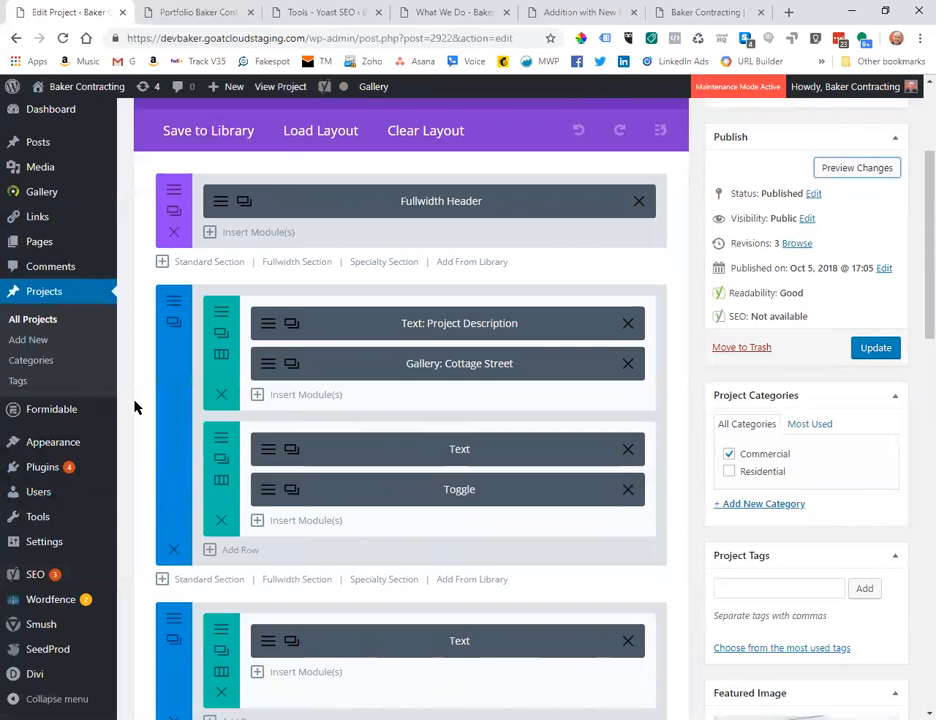
pyautogui.moveTo(40, 242)
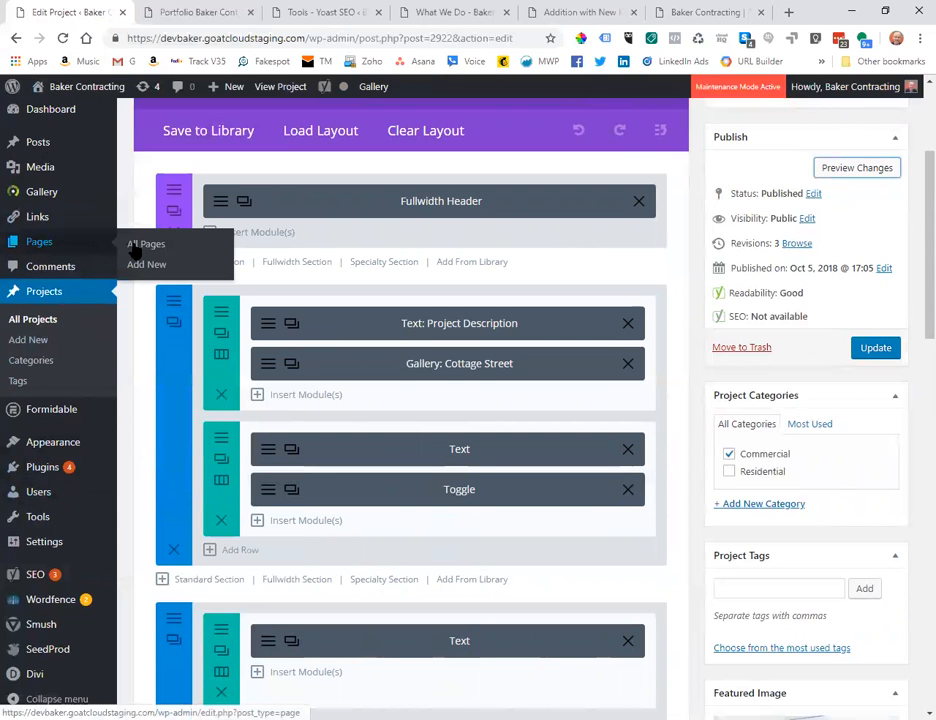
pyautogui.click(140, 245)
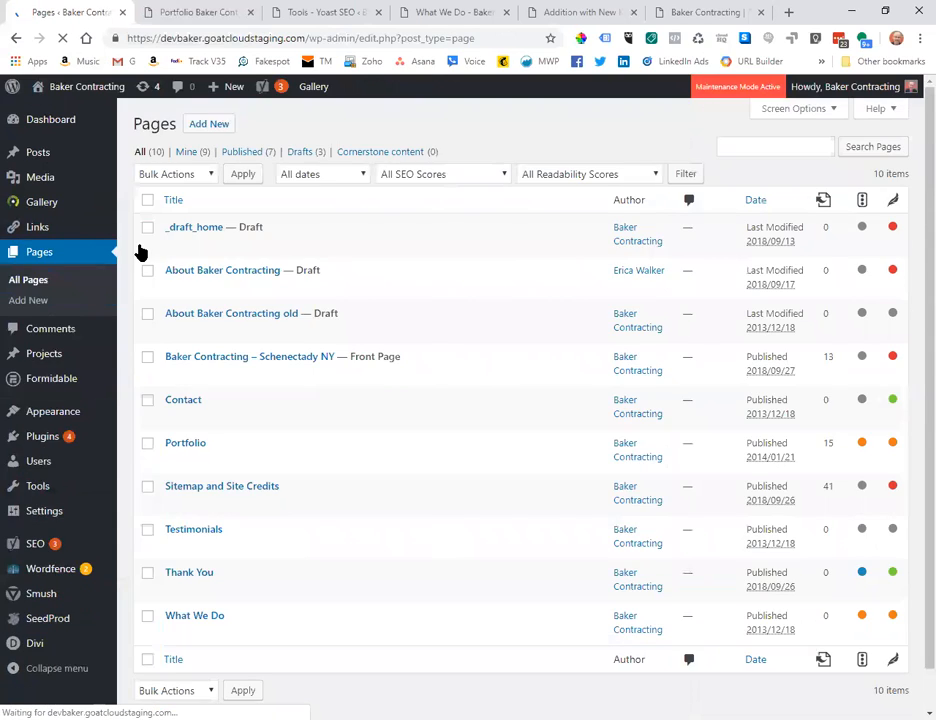
pyautogui.click(243, 152)
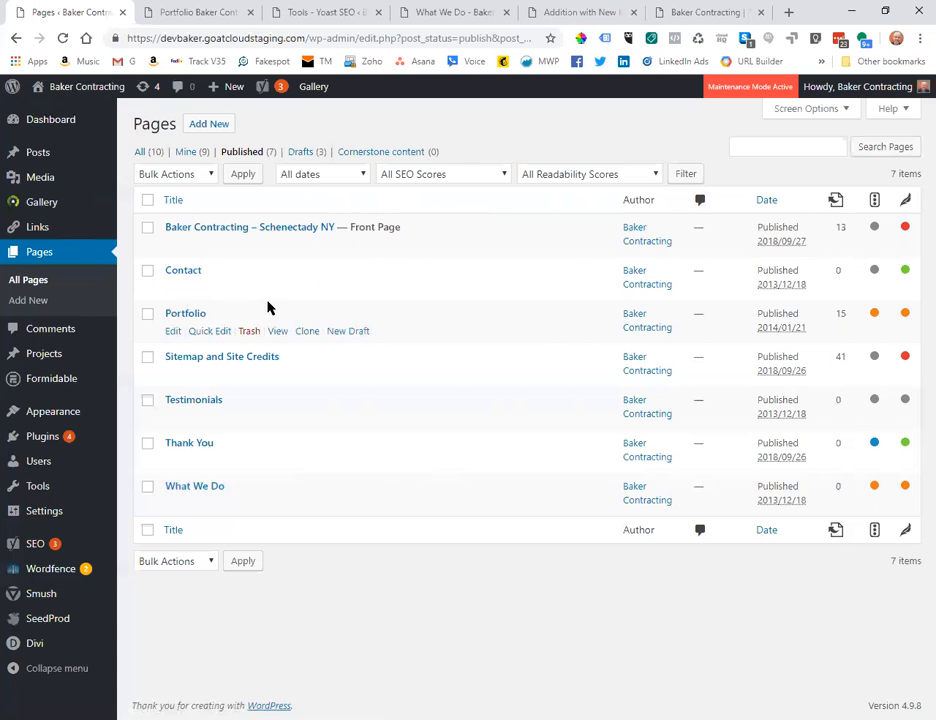
# View the live Contact page down to its footer, then bring up the admin-bar site menu.
pyautogui.click(274, 288)
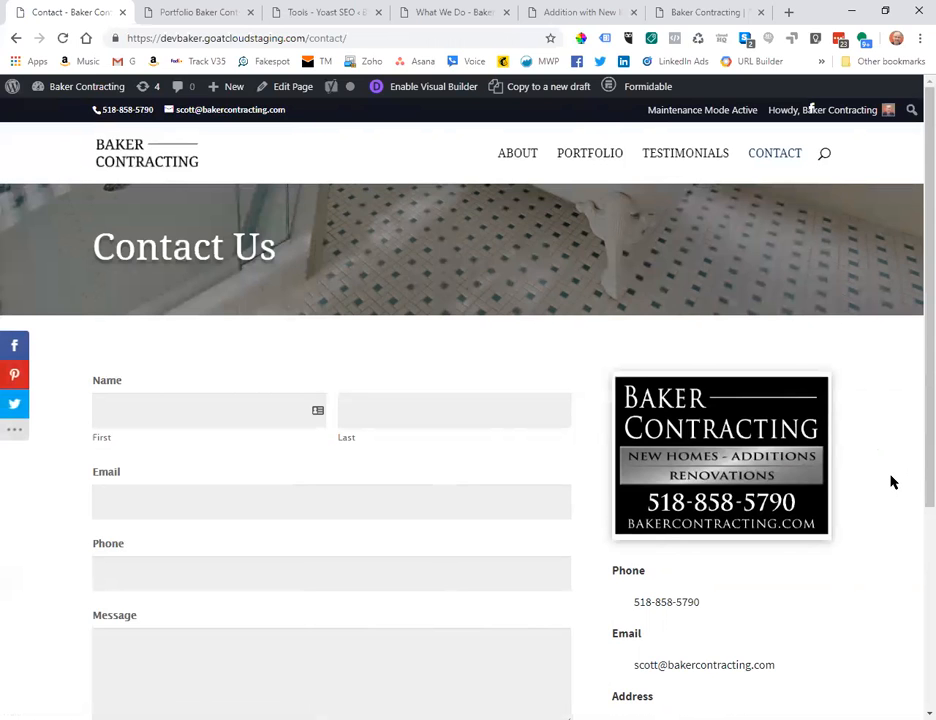
pyautogui.scroll(-3, 893, 483)
pyautogui.scroll(3, 893, 483)
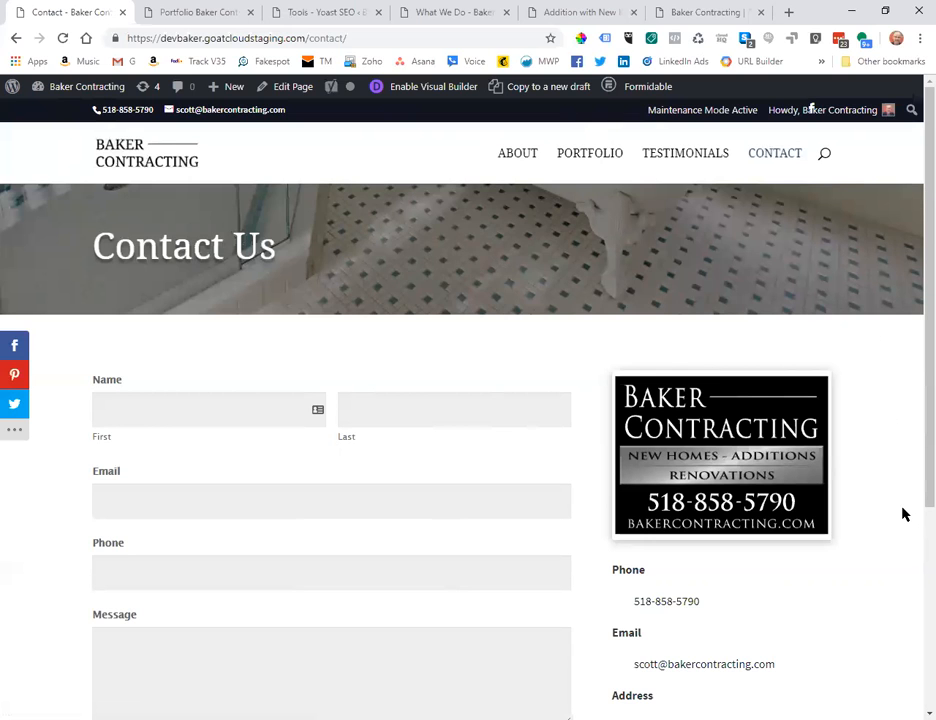
pyautogui.scroll(-3, 901, 516)
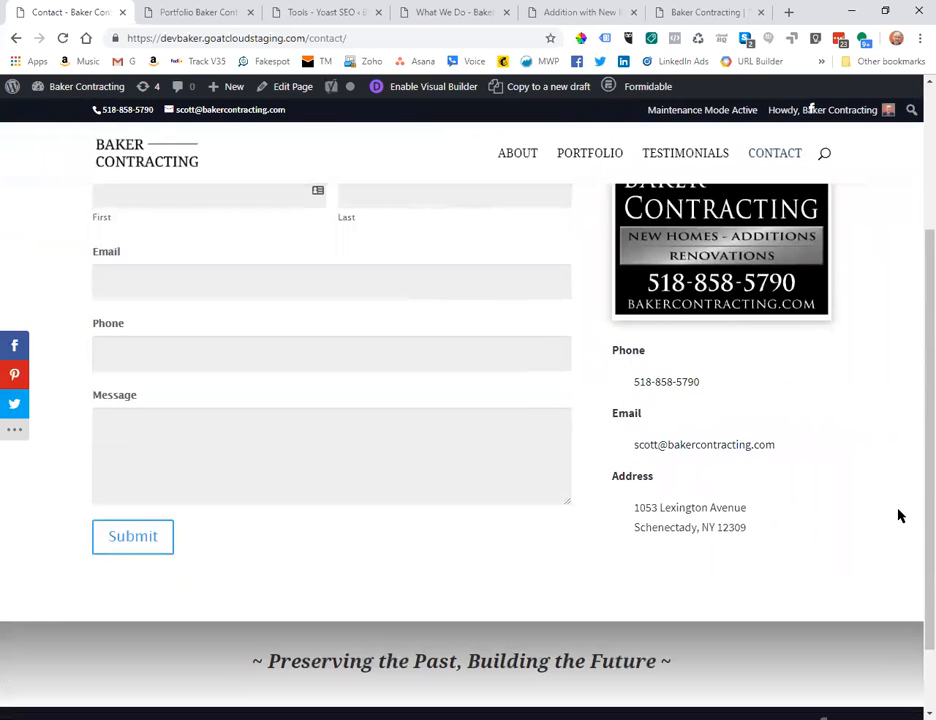
pyautogui.scroll(-1, 884, 518)
pyautogui.scroll(3, 884, 518)
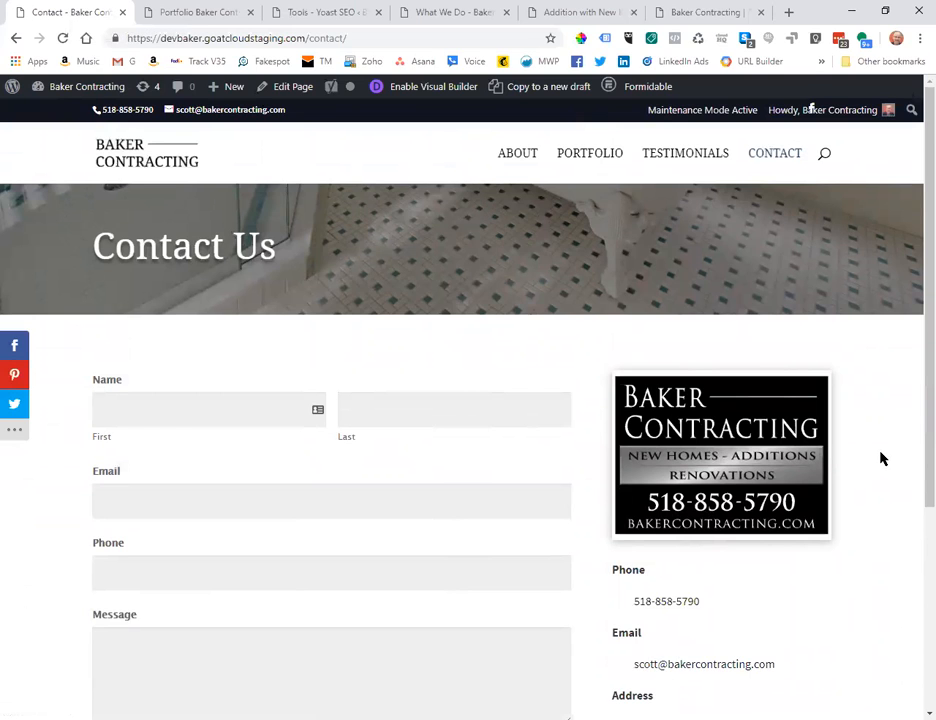
pyautogui.scroll(-2, 880, 455)
pyautogui.scroll(2, 880, 453)
pyautogui.scroll(-3, 880, 453)
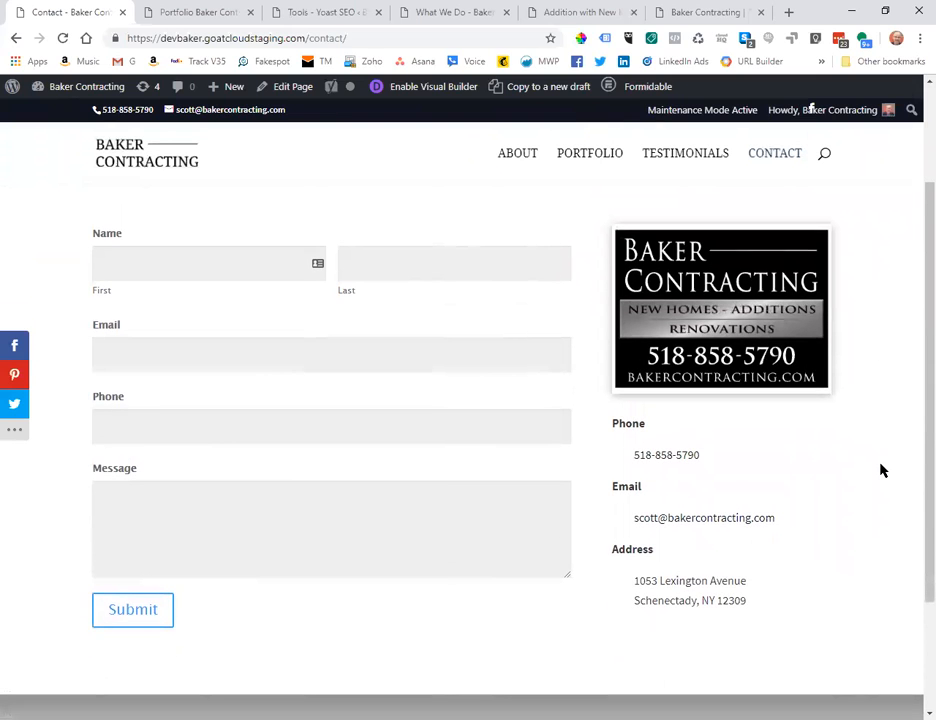
pyautogui.scroll(2, 880, 470)
pyautogui.scroll(-3, 880, 470)
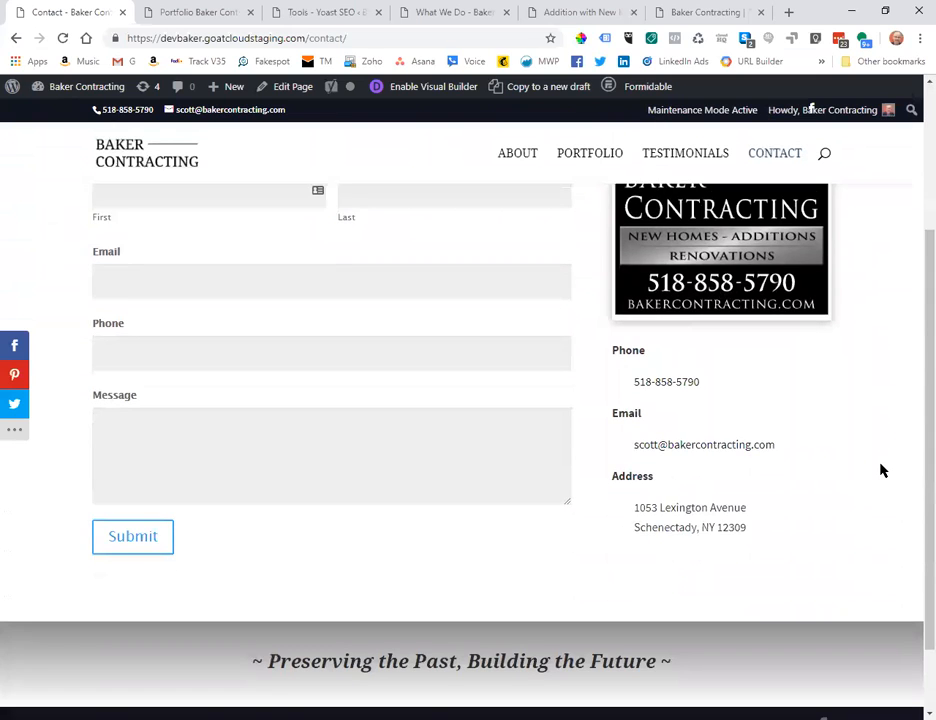
pyautogui.scroll(-1, 882, 470)
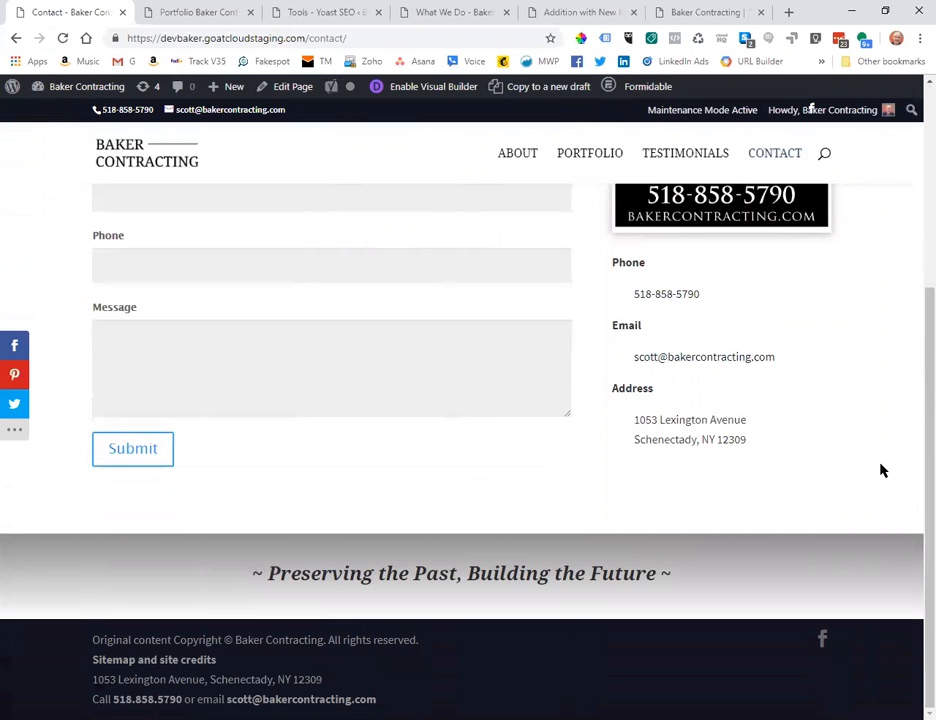
pyautogui.scroll(2, 894, 467)
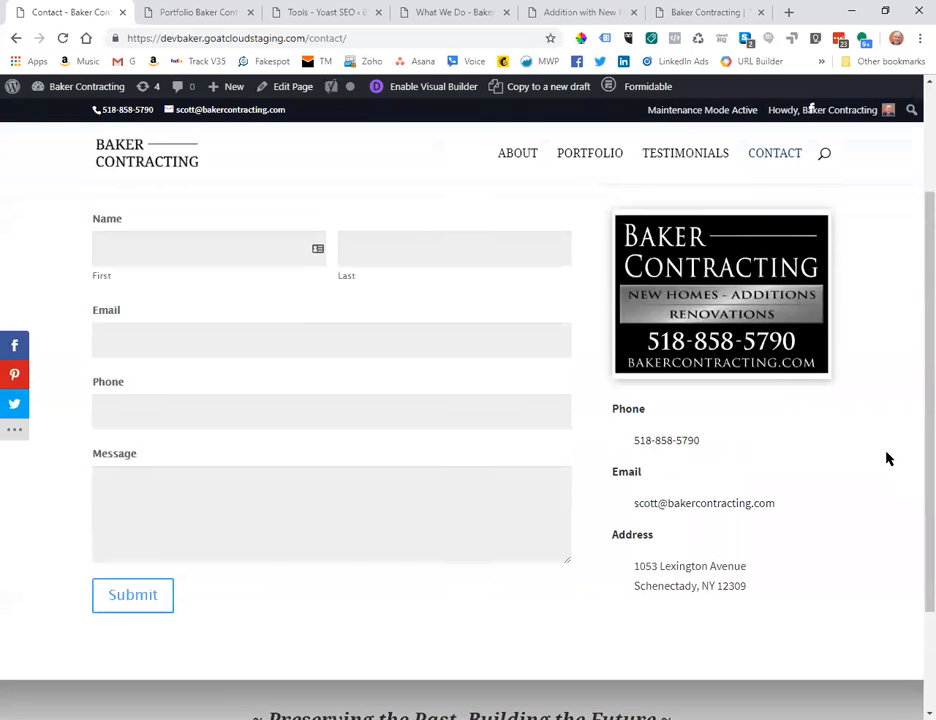
pyautogui.scroll(-1, 800, 445)
pyautogui.scroll(2, 774, 442)
pyautogui.scroll(1, 774, 442)
pyautogui.scroll(-3, 771, 443)
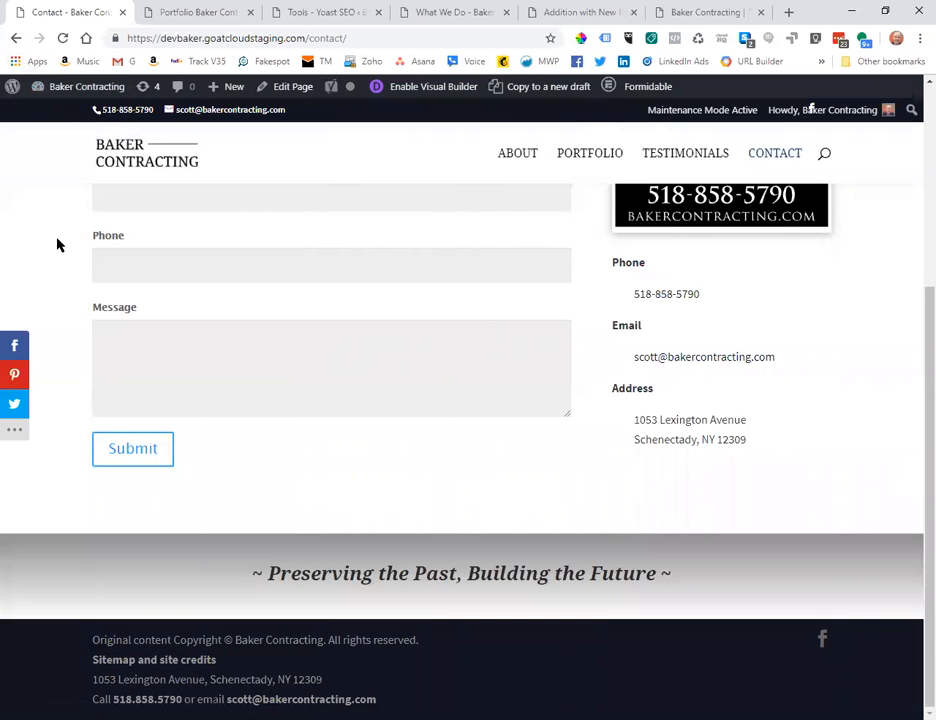
pyautogui.moveTo(60, 94)
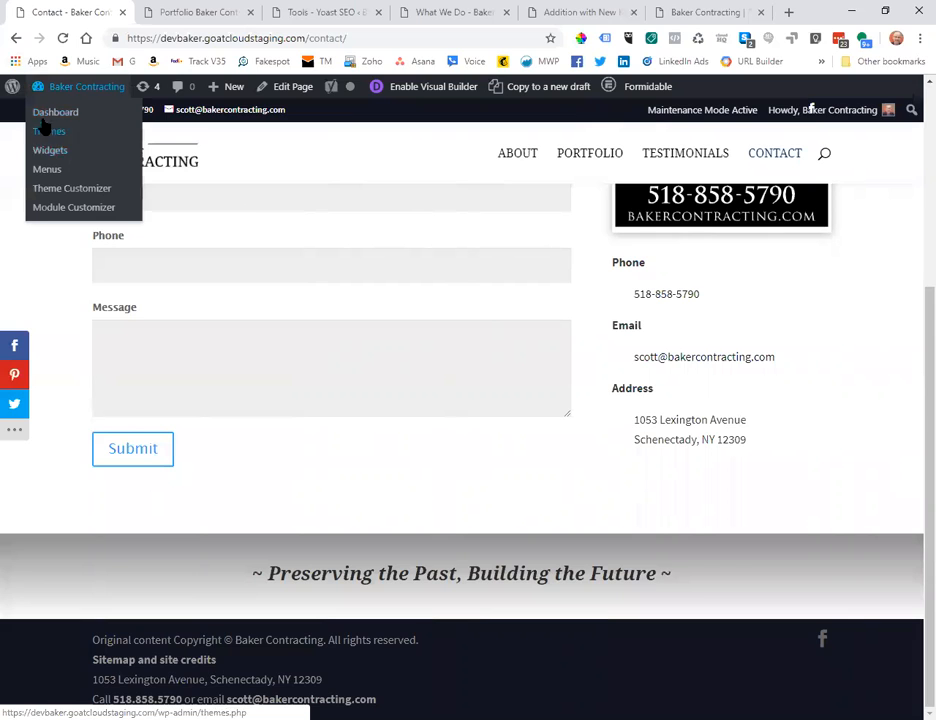
# Open the Theme Customizer's Footer > Bottom Bar settings to reach Edit Footer Credits.
pyautogui.click(52, 193)
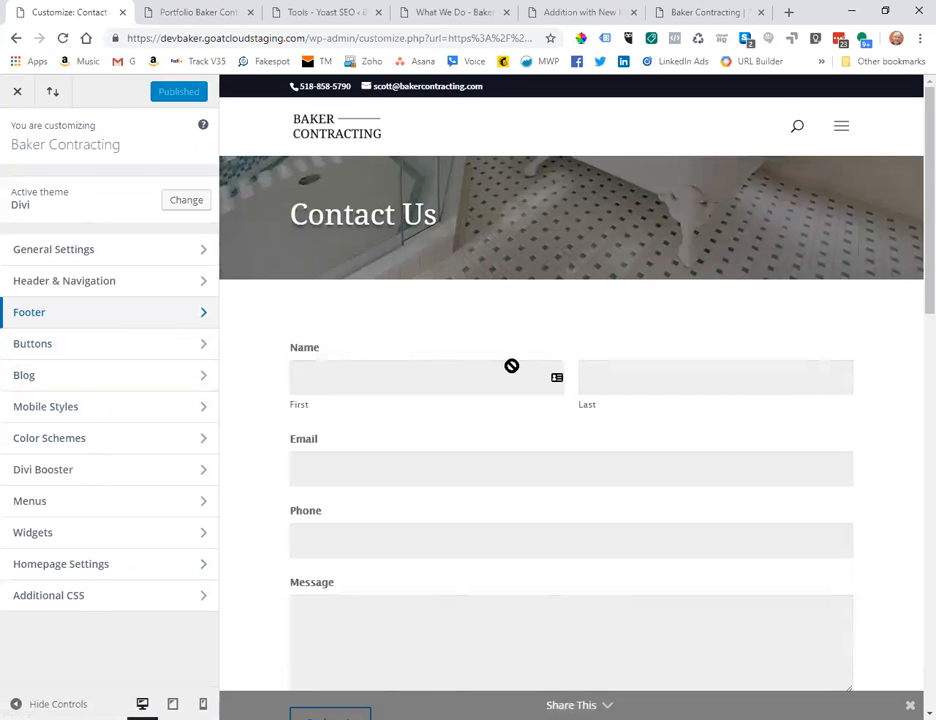
pyautogui.scroll(-3, 511, 366)
pyautogui.click(96, 322)
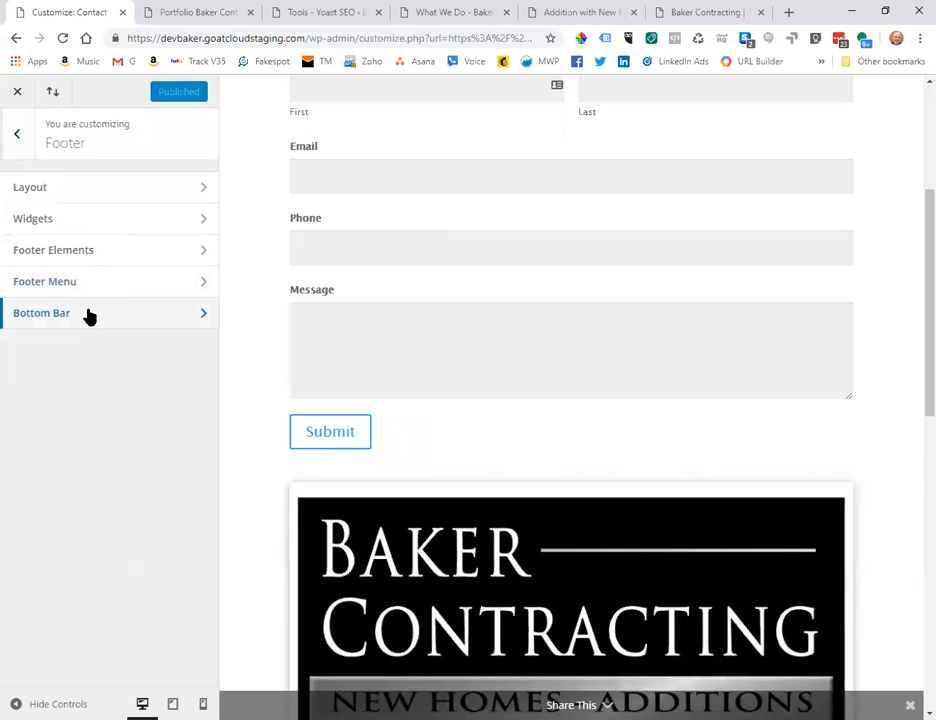
pyautogui.click(88, 313)
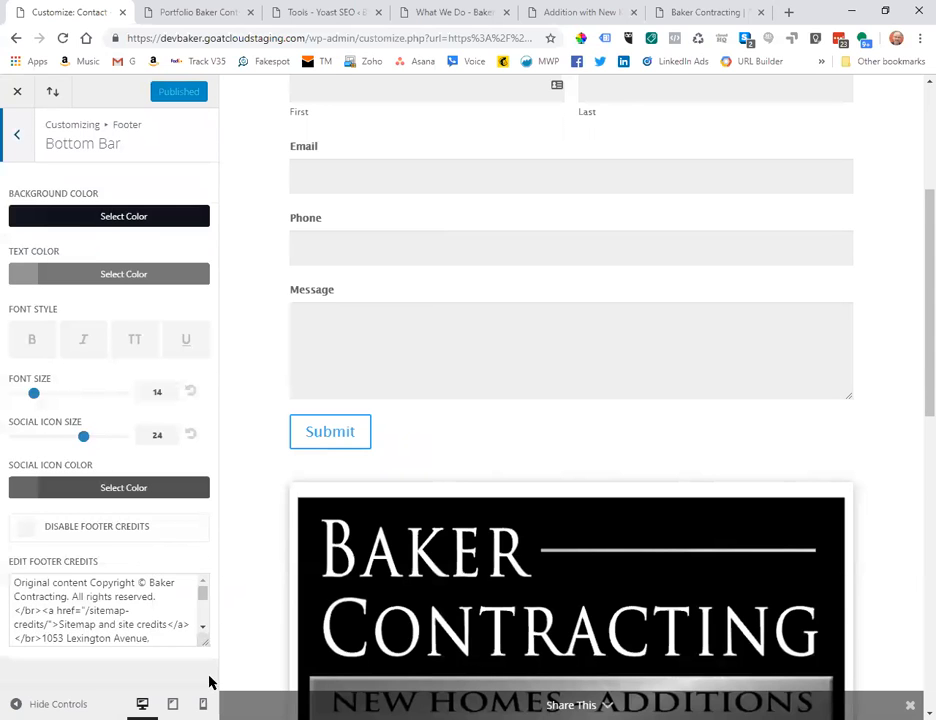
pyautogui.moveTo(206, 647); pyautogui.dragTo(205, 688)
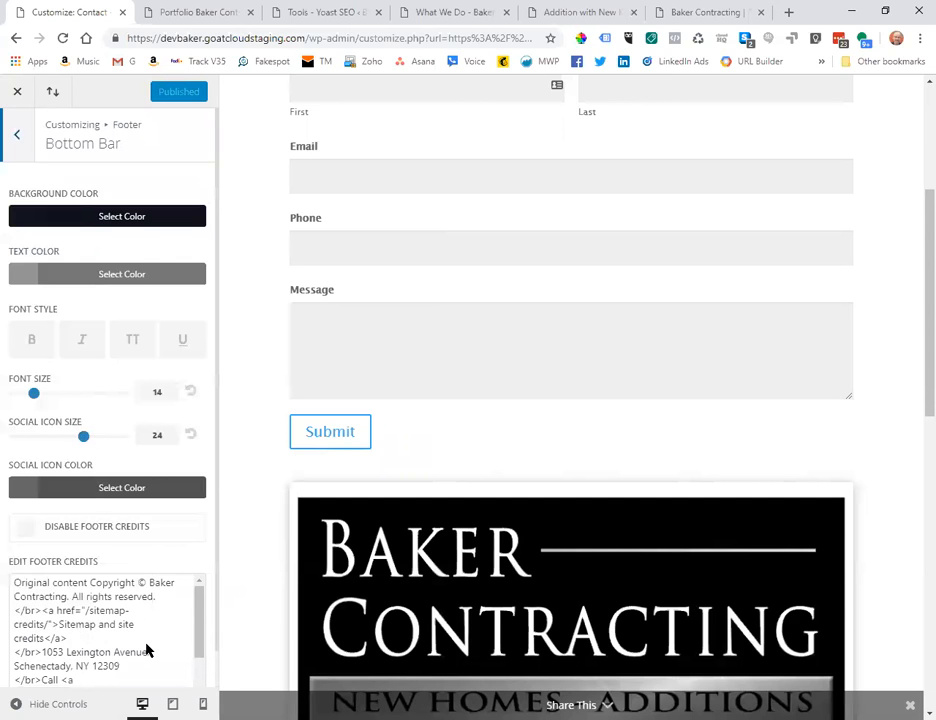
pyautogui.scroll(-5, 146, 652)
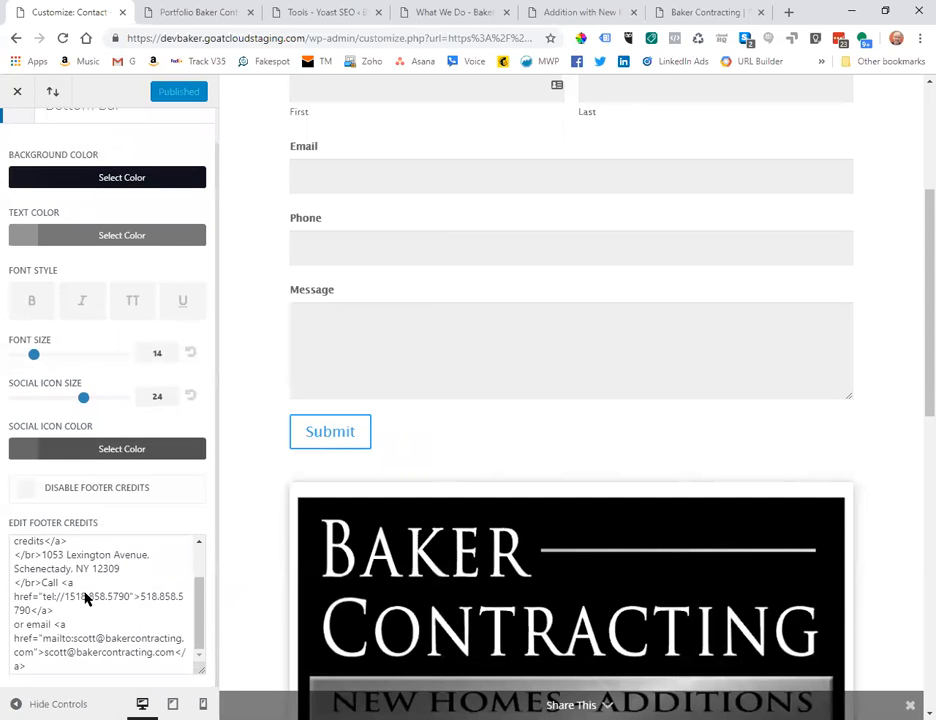
pyautogui.click(172, 599)
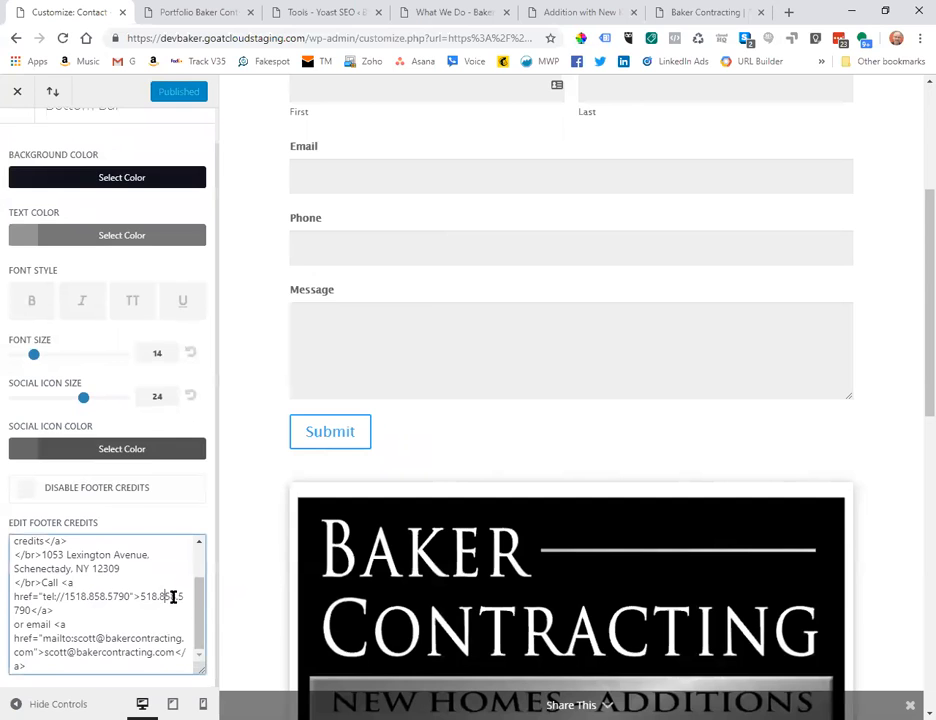
pyautogui.press('BackSpace')
pyautogui.write('-')
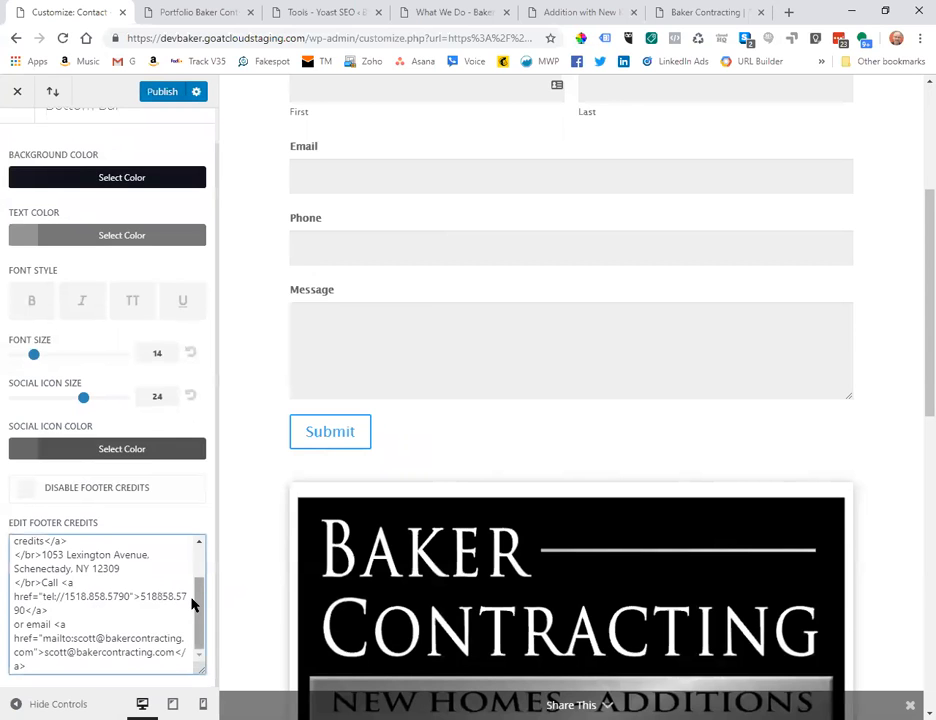
pyautogui.press('Left')
pyautogui.press('Left')
pyautogui.press('Left')
pyautogui.press('Left')
pyautogui.press('Left')
pyautogui.press('Left')
pyautogui.press('Left')
pyautogui.press('Left')
pyautogui.press('BackSpace')
pyautogui.write('-')
pyautogui.click(161, 99)
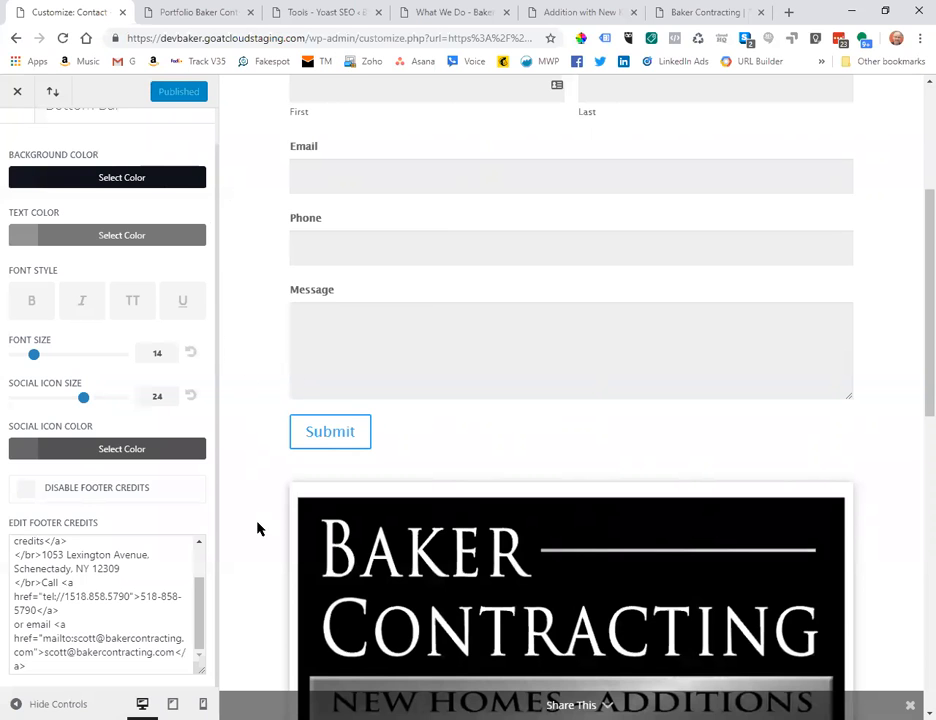
pyautogui.scroll(-5, 251, 538)
pyautogui.scroll(2, 251, 538)
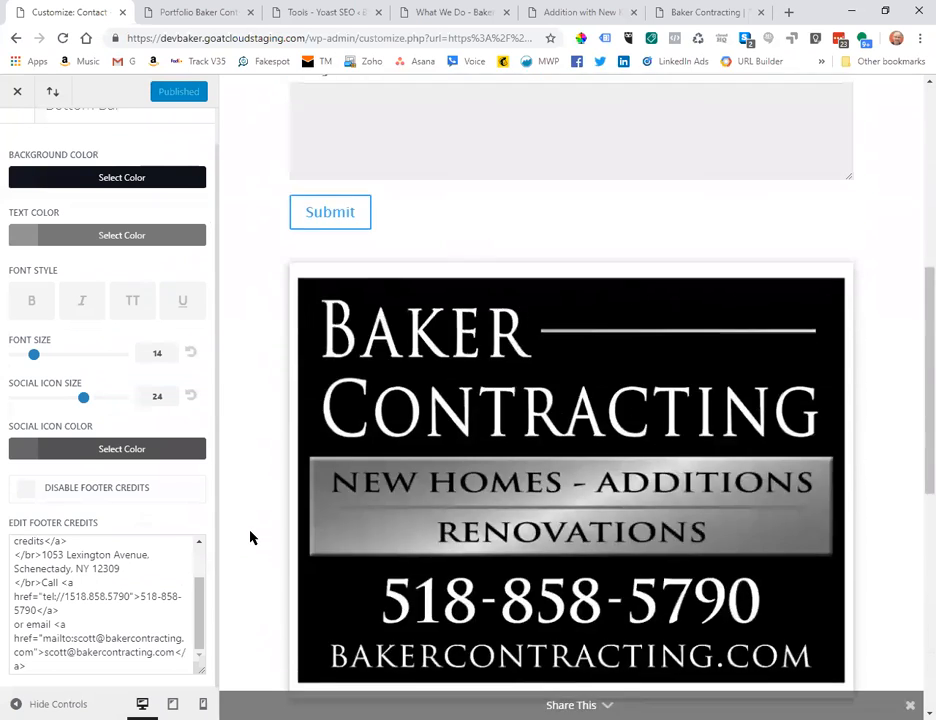
pyautogui.scroll(3, 251, 538)
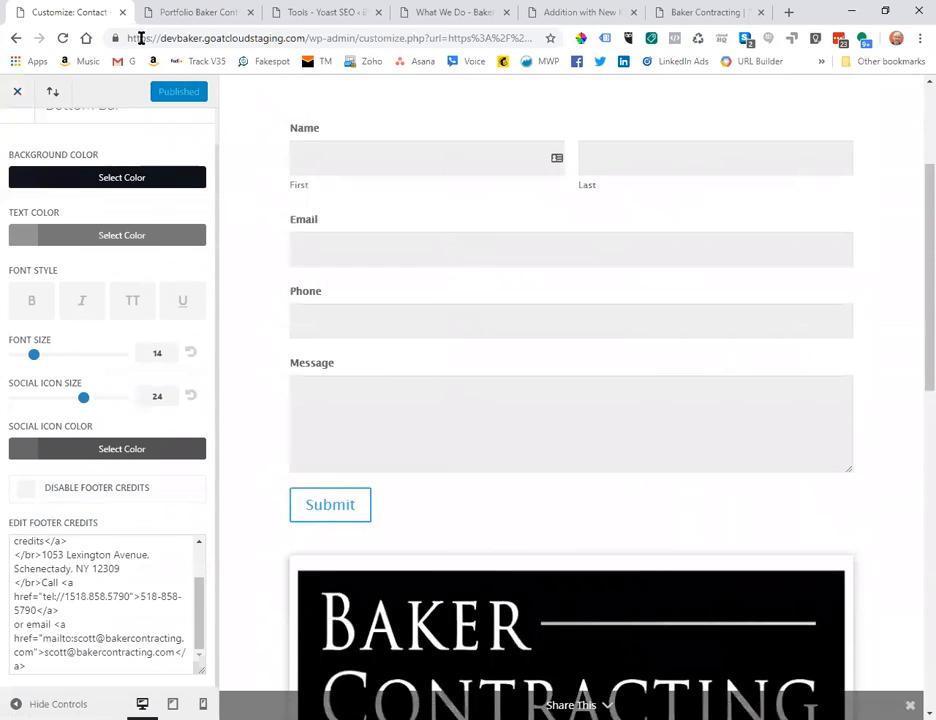
pyautogui.click(16, 93)
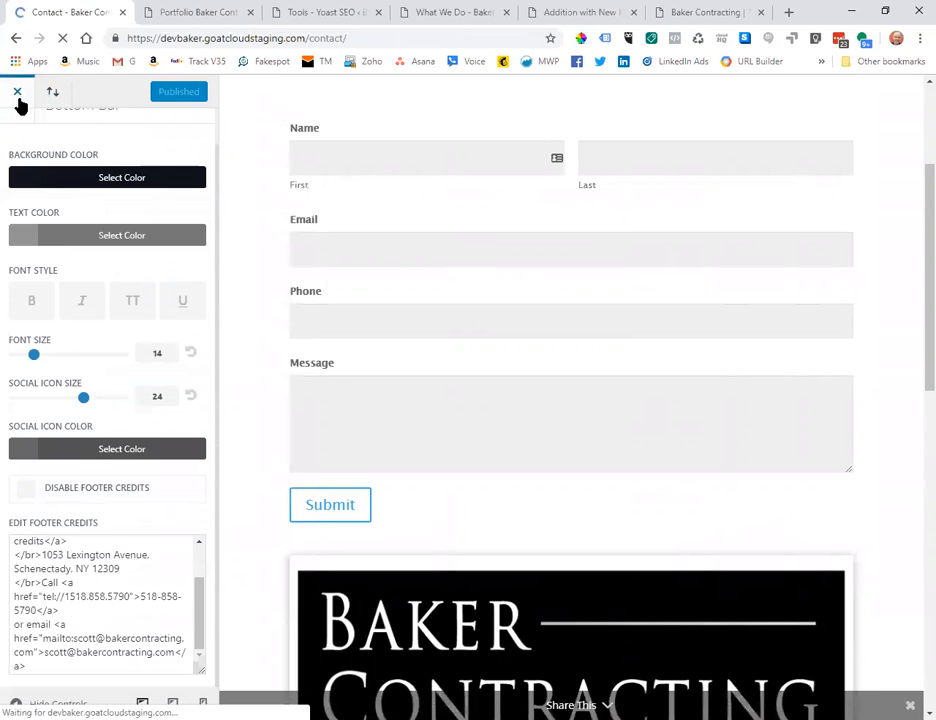
pyautogui.scroll(-3, 898, 419)
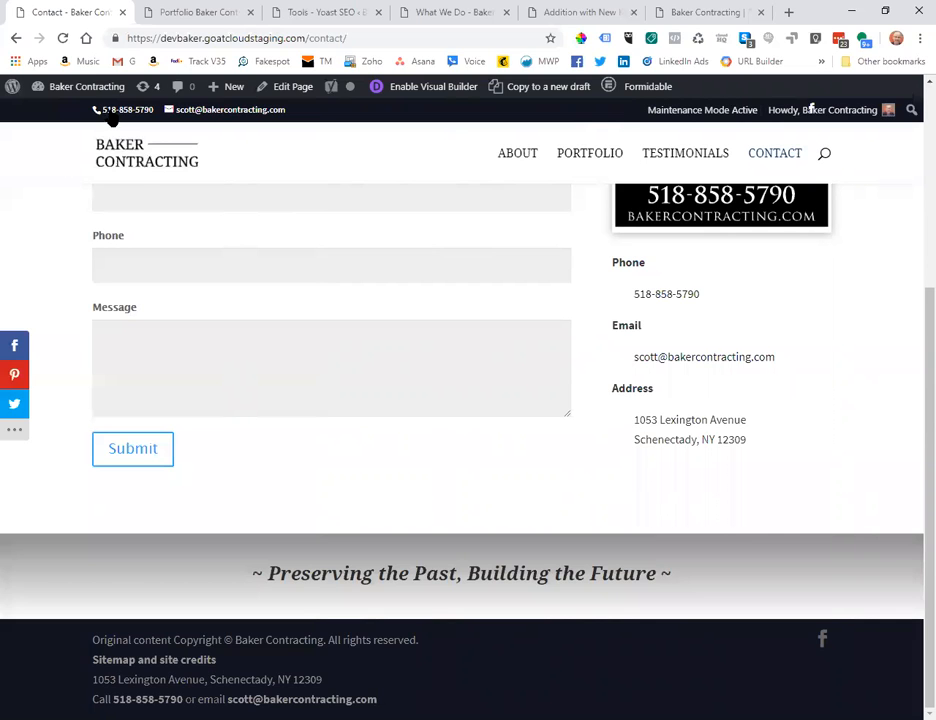
pyautogui.moveTo(80, 88)
pyautogui.click(60, 113)
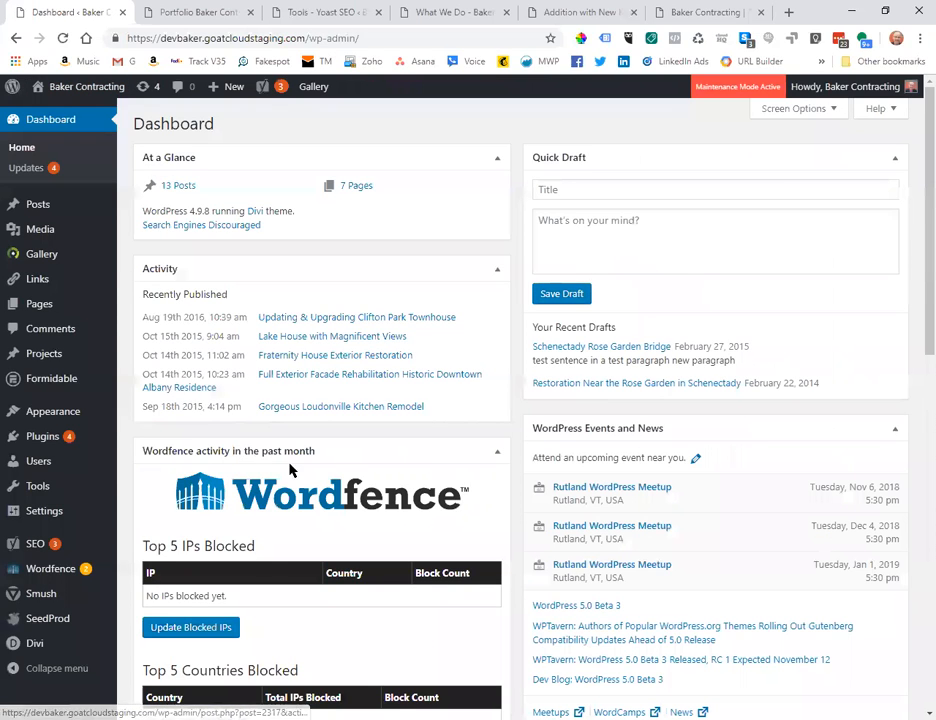
# Start a new user from Users and enter the person's username and e-mail address.
pyautogui.moveTo(27, 470)
pyautogui.click(130, 463)
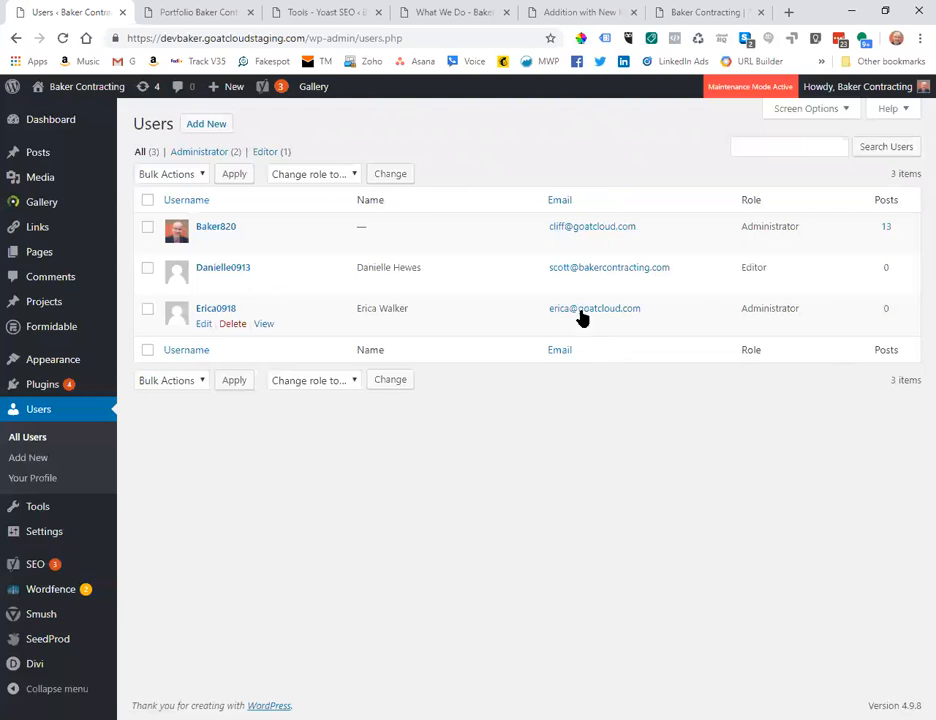
pyautogui.click(209, 127)
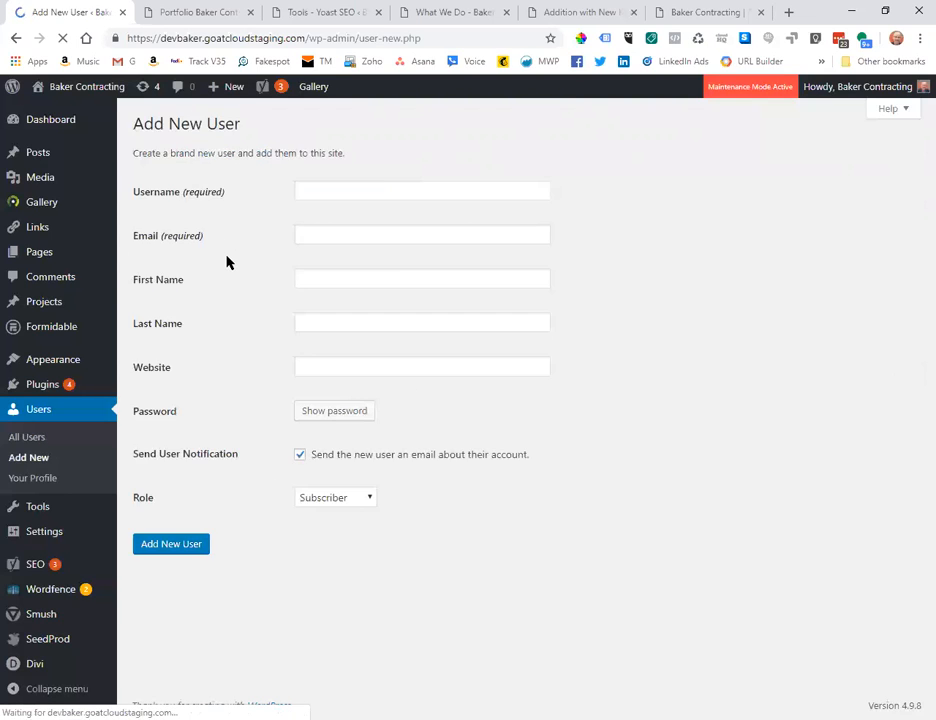
pyautogui.click(336, 190)
pyautogui.write('Madeline')
pyautogui.press('Tab')
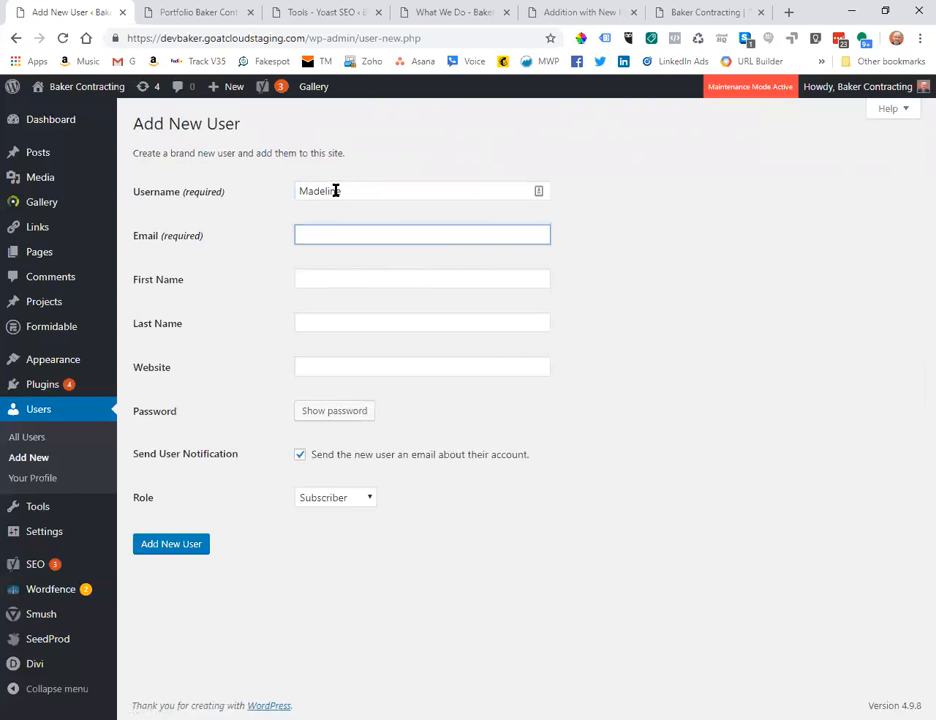
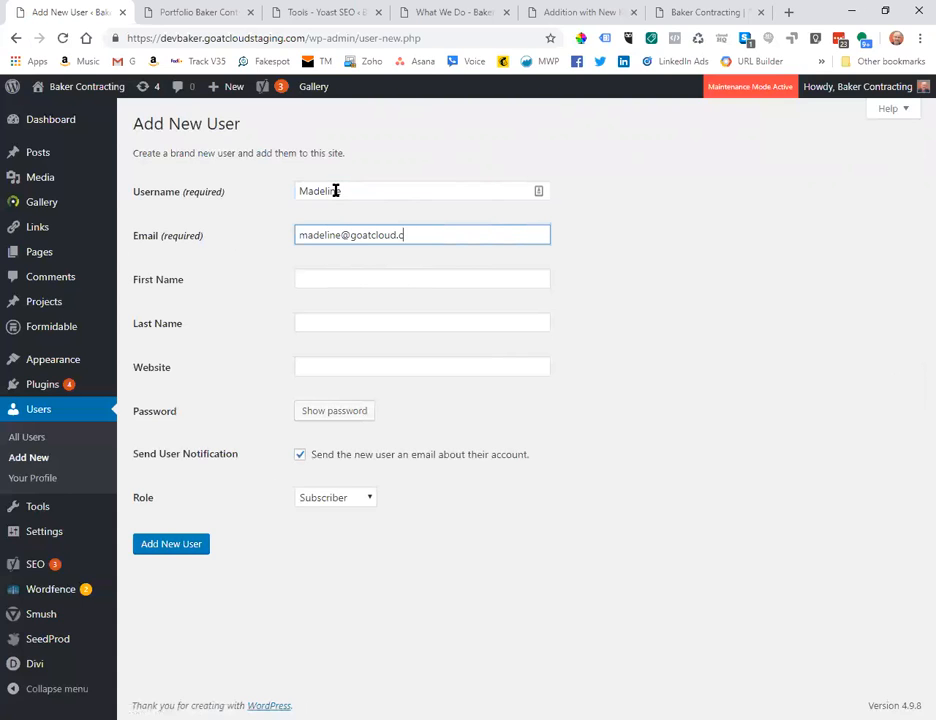
# Add a number to the username and fill in the user's first and last name.
pyautogui.click(377, 190)
pyautogui.write('1106')
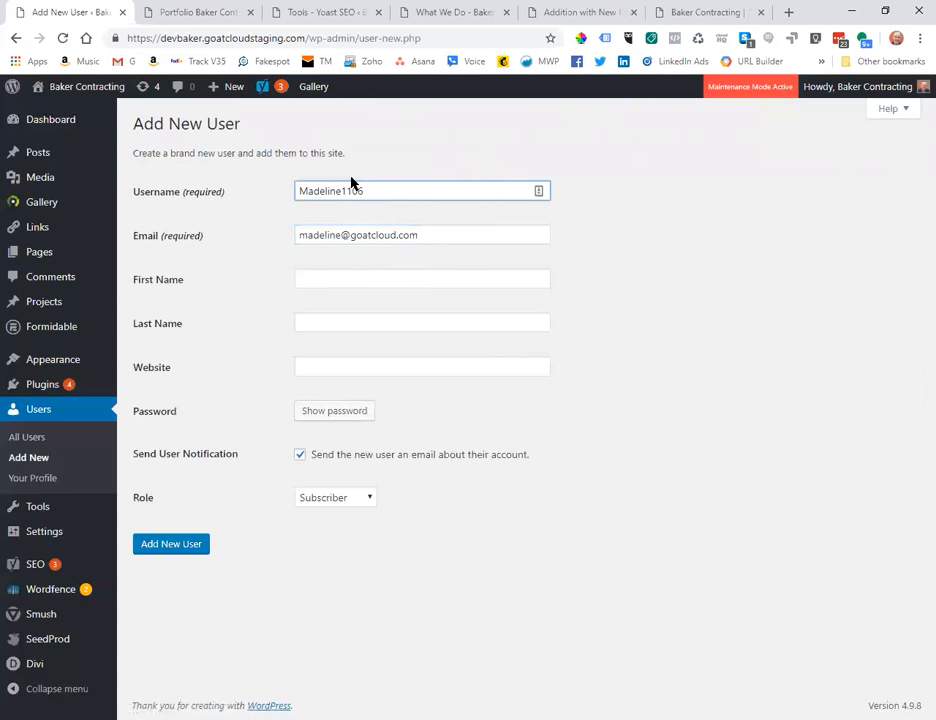
pyautogui.click(366, 282)
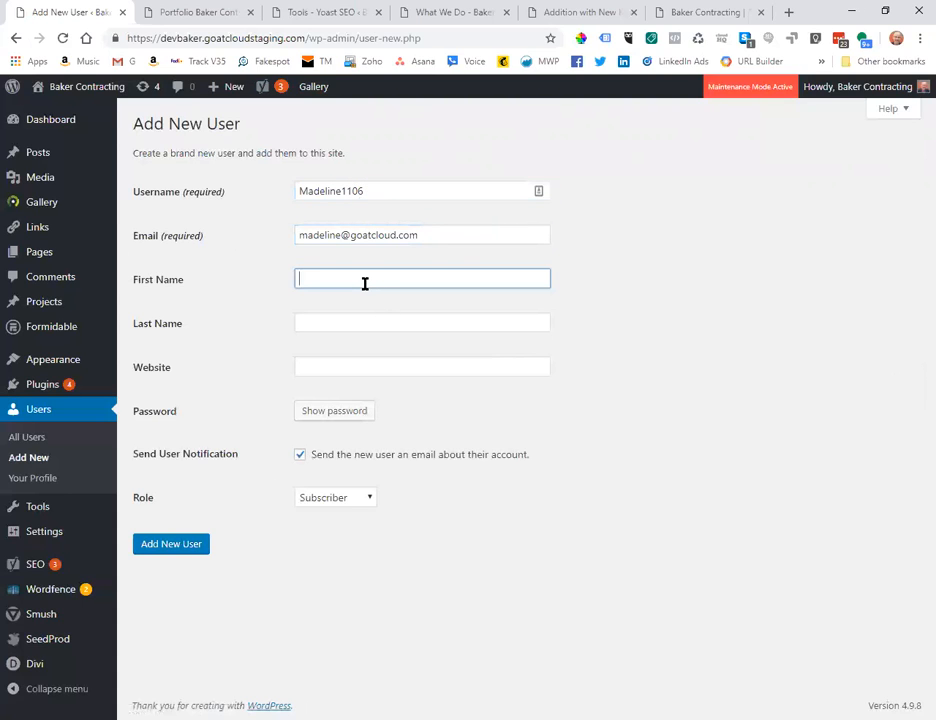
pyautogui.press('Tab')
pyautogui.press('Tab')
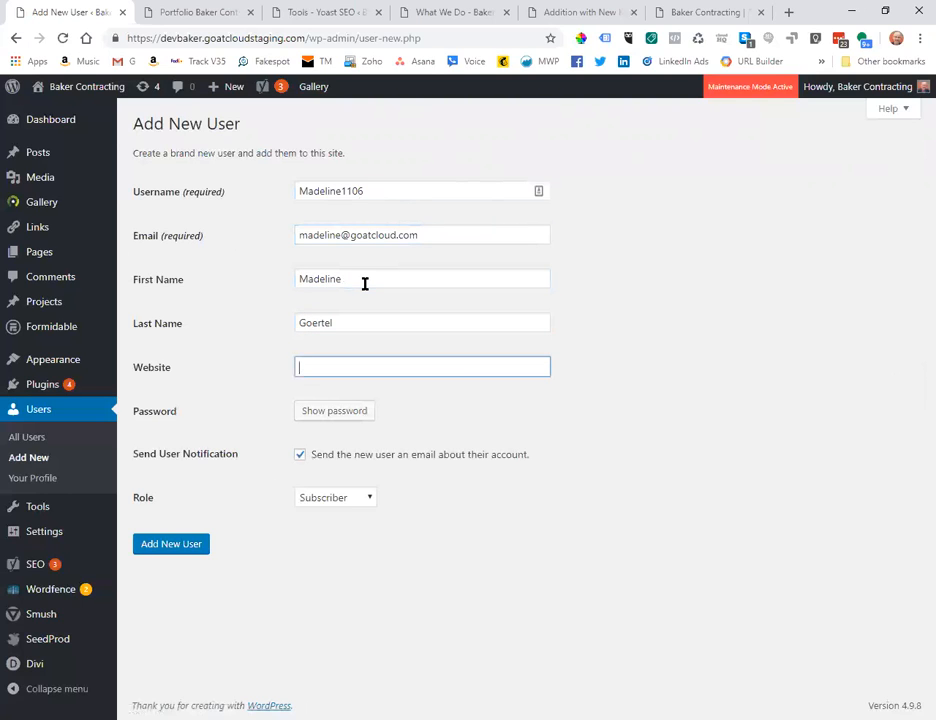